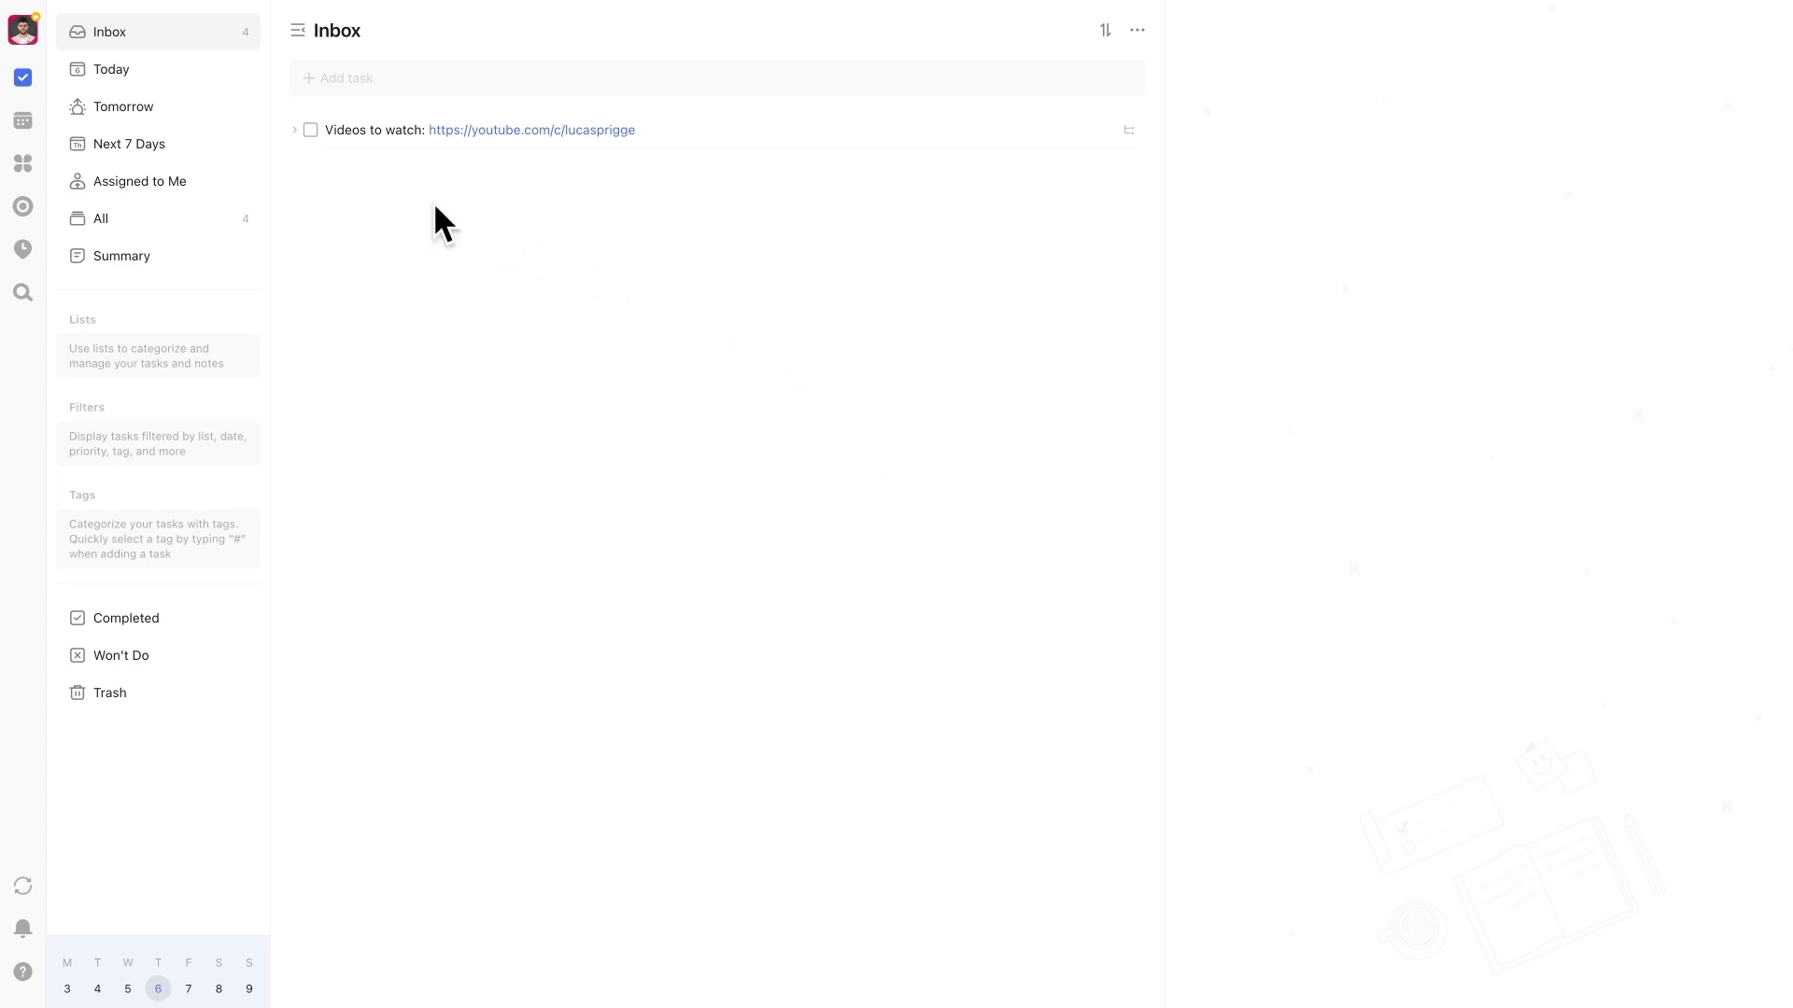
Open the Videos to watch task and expand it to reveal Video 1, Video 2 and Video 3
click(365, 131)
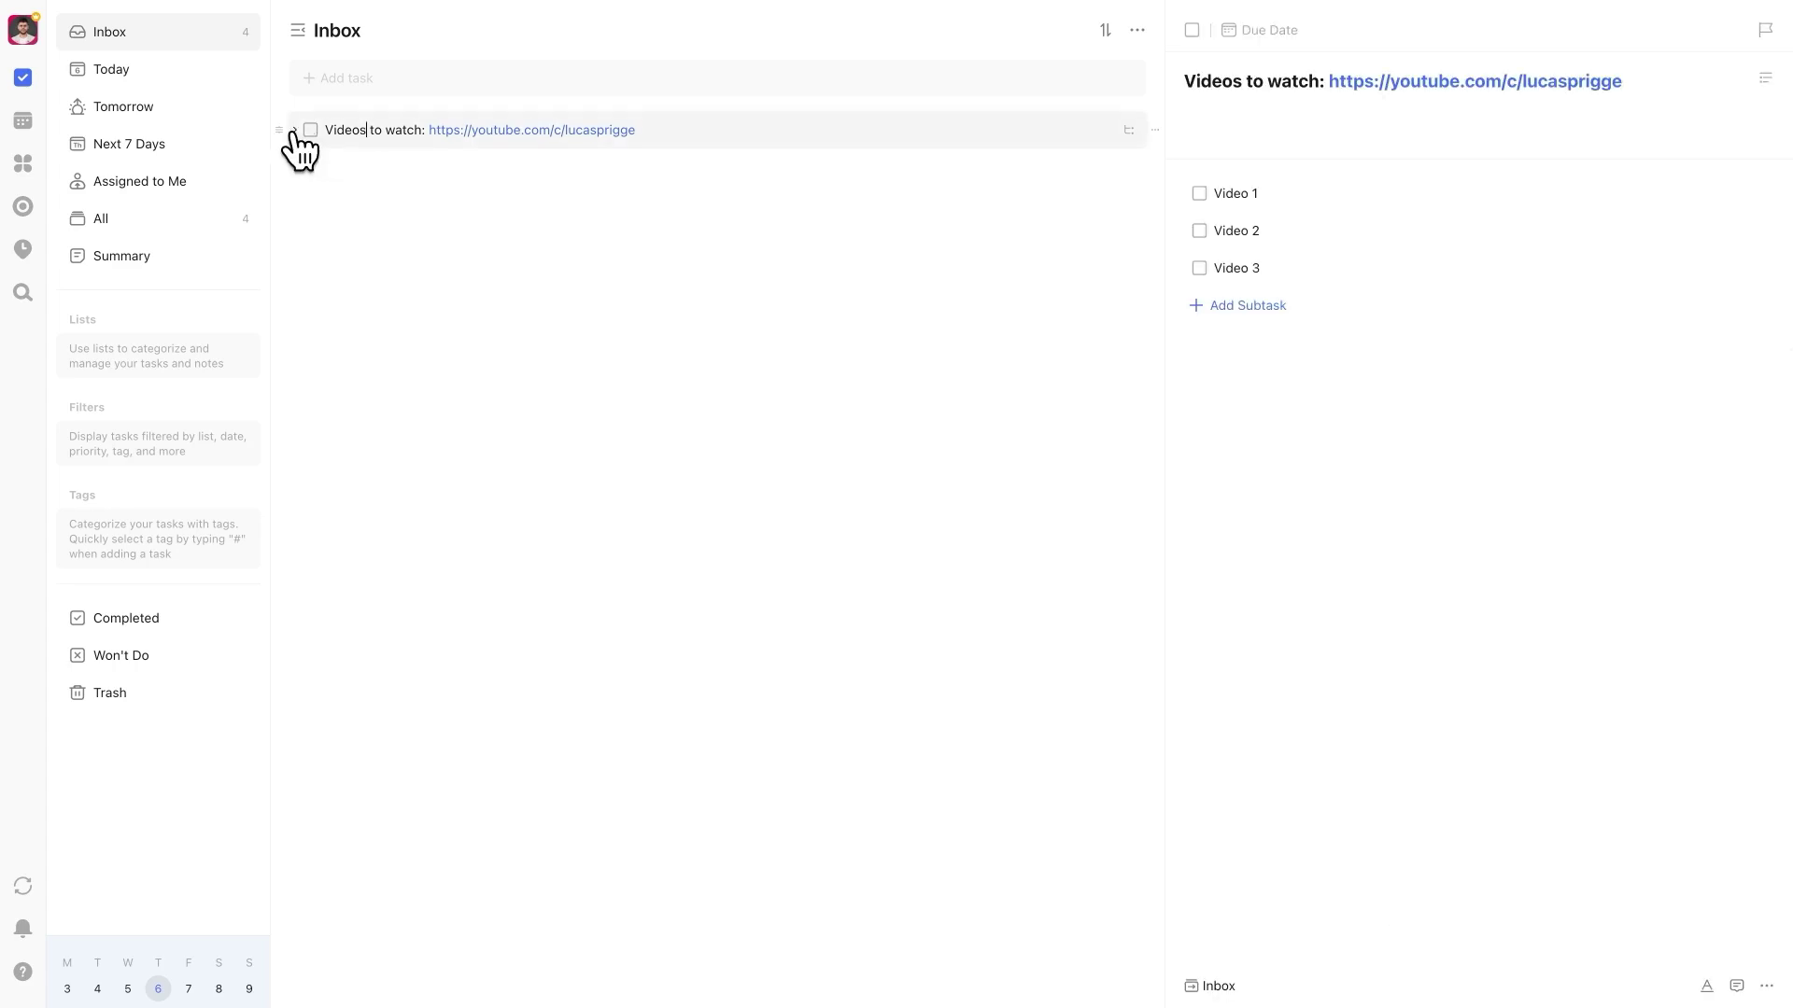
click(295, 130)
Make Video 1 due today, Video 2 due tomorrow, and Video 3 due Saturday, Mar 8
right_click(1154, 166)
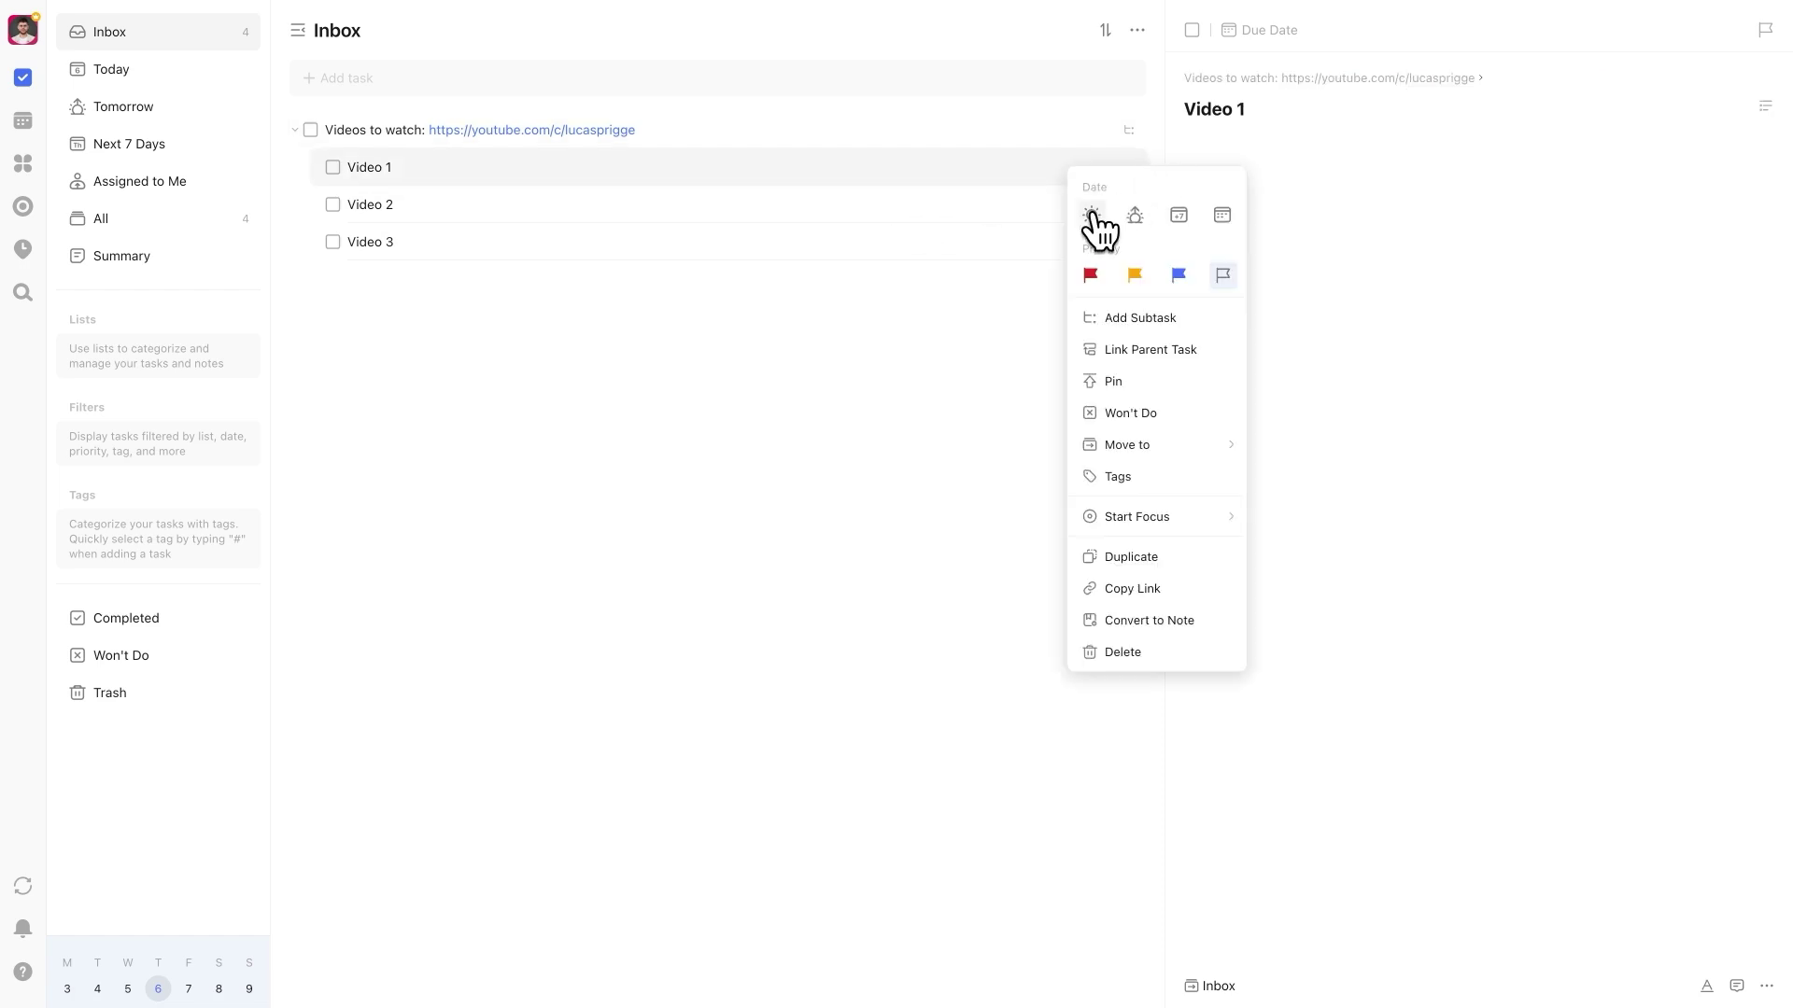
click(1091, 216)
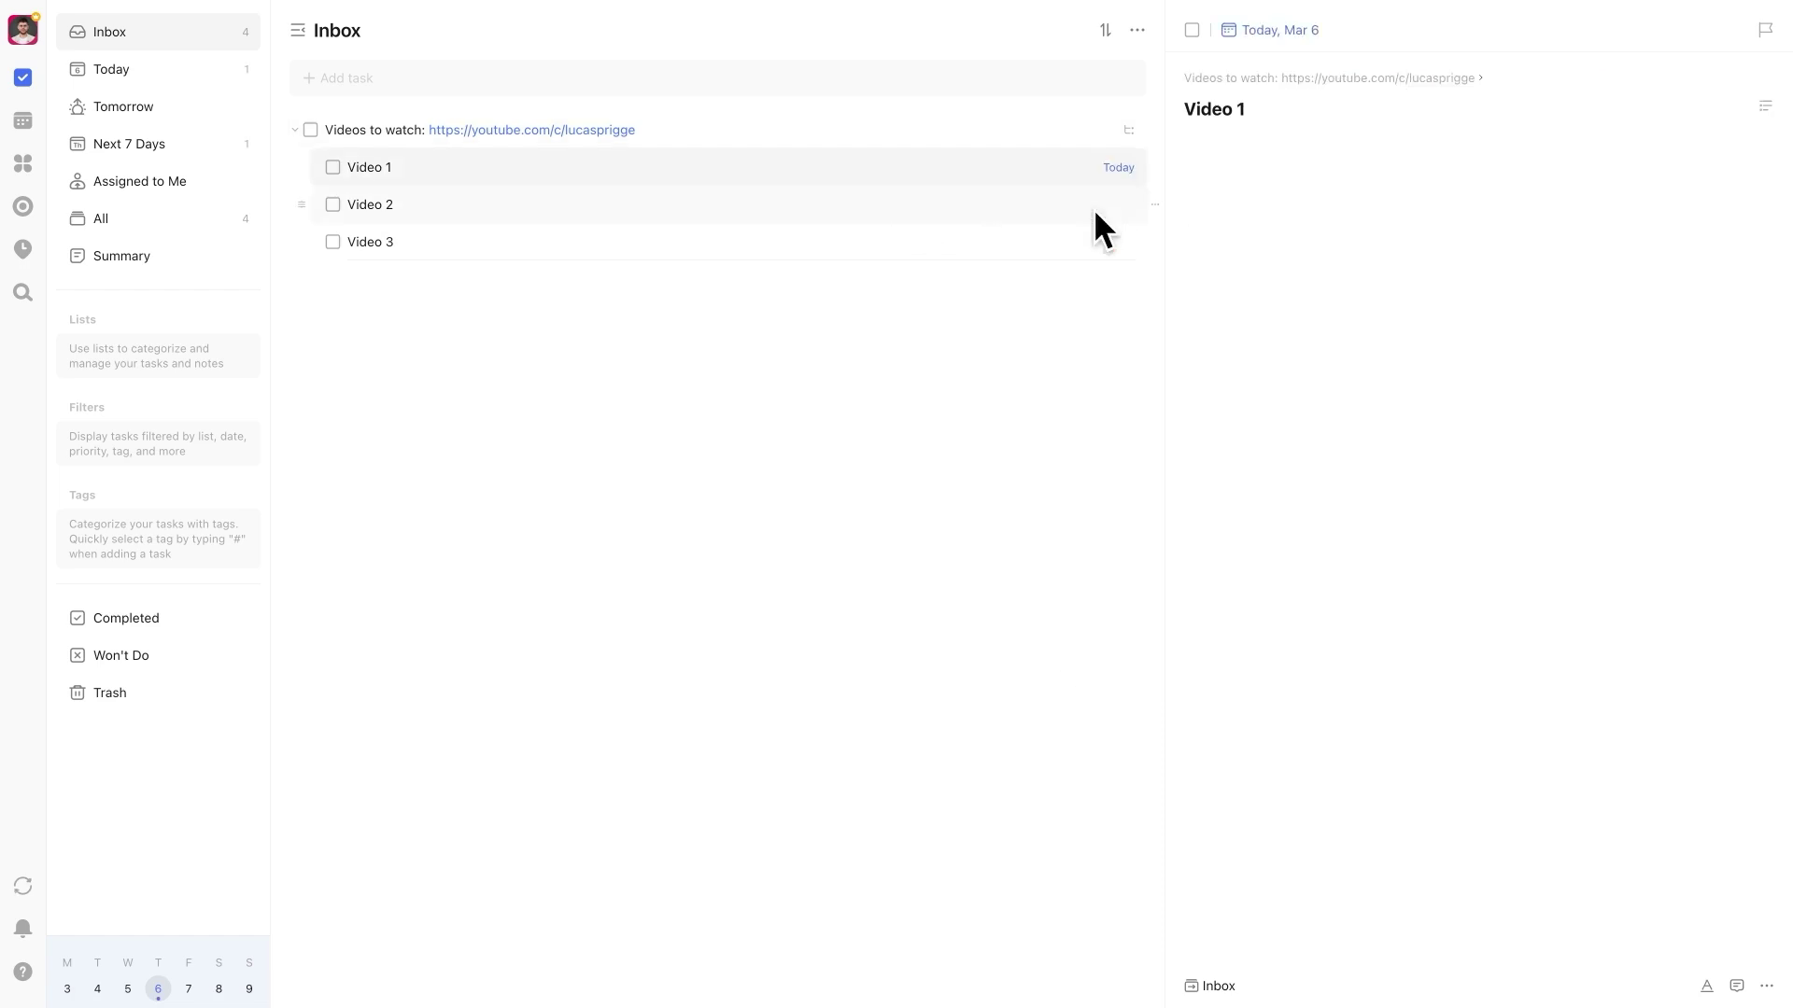
right_click(1157, 215)
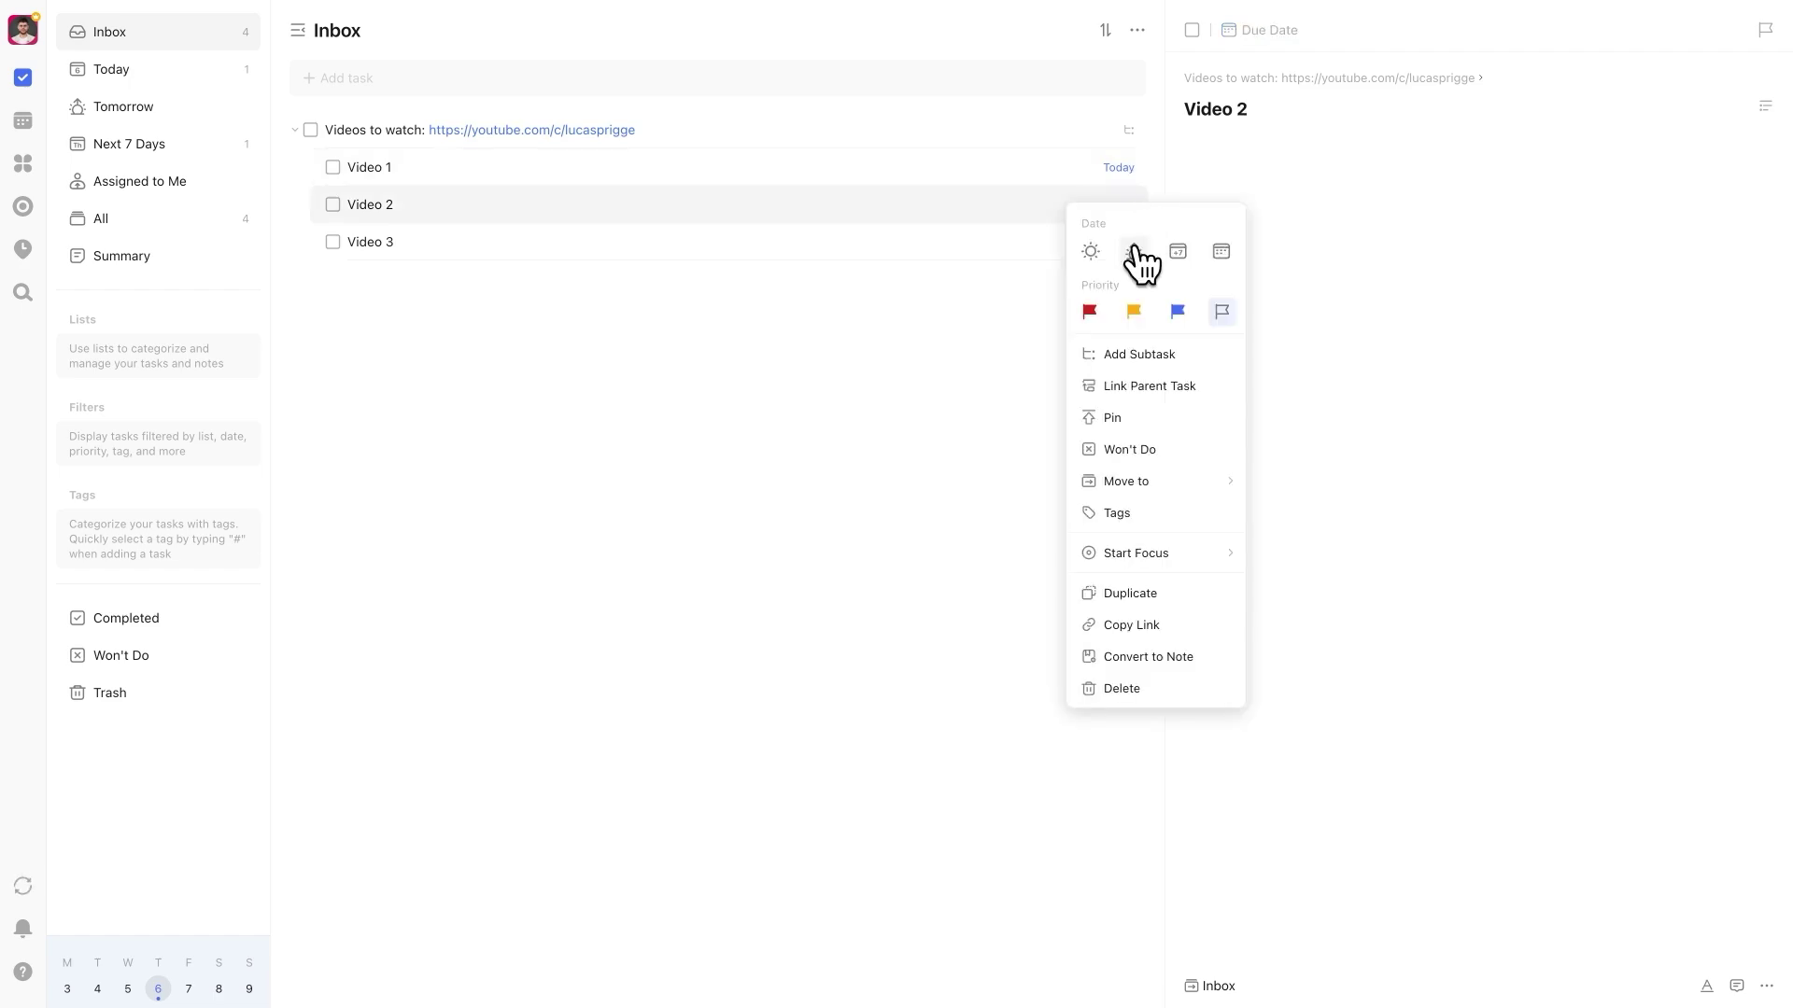
click(1134, 252)
right_click(1156, 248)
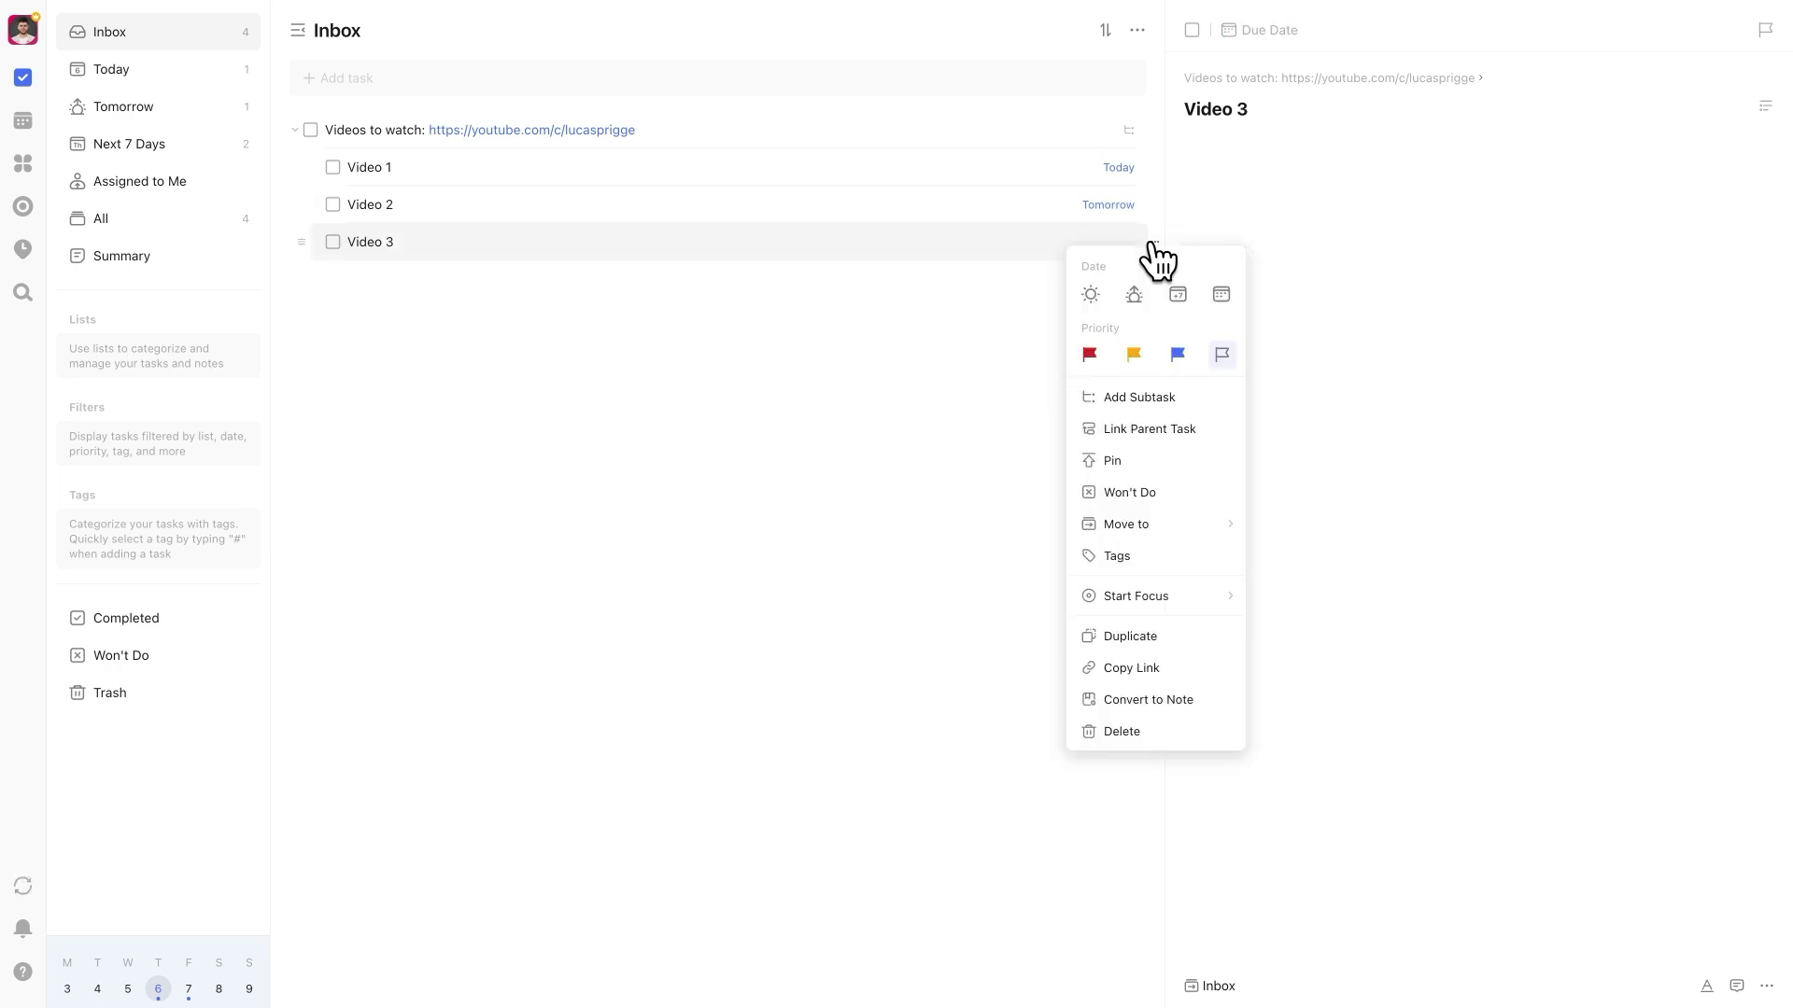
click(1223, 295)
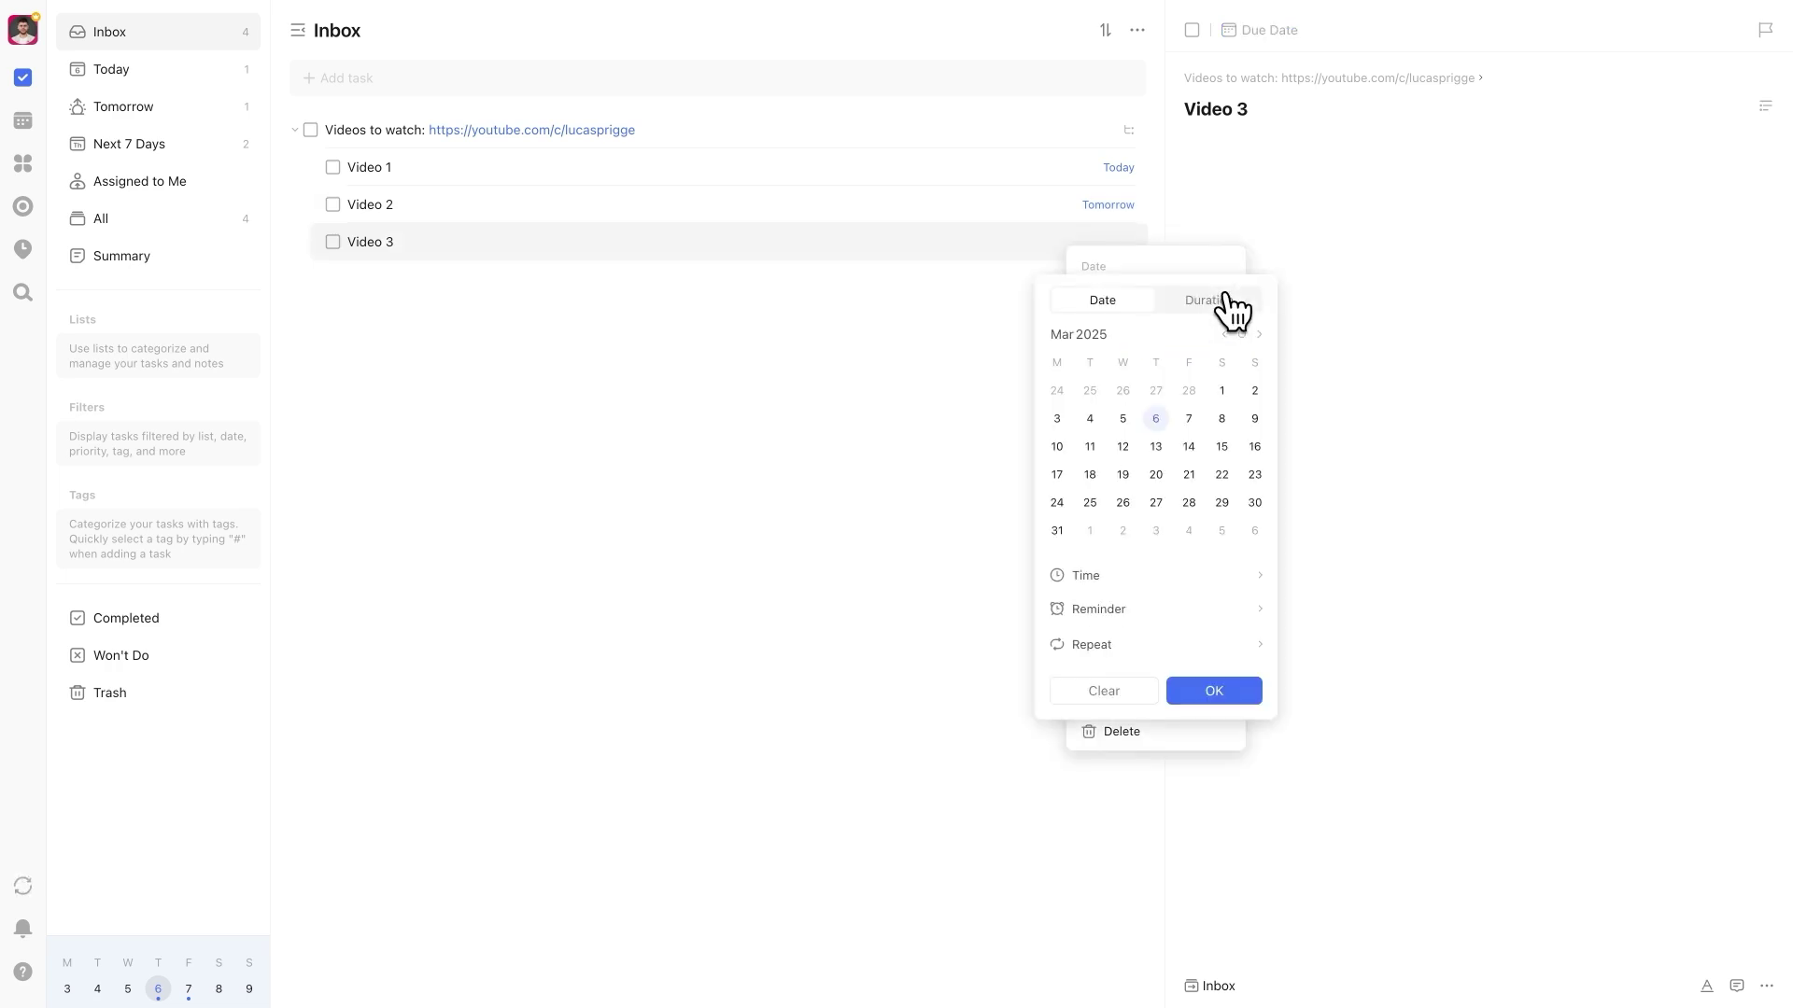
click(1220, 418)
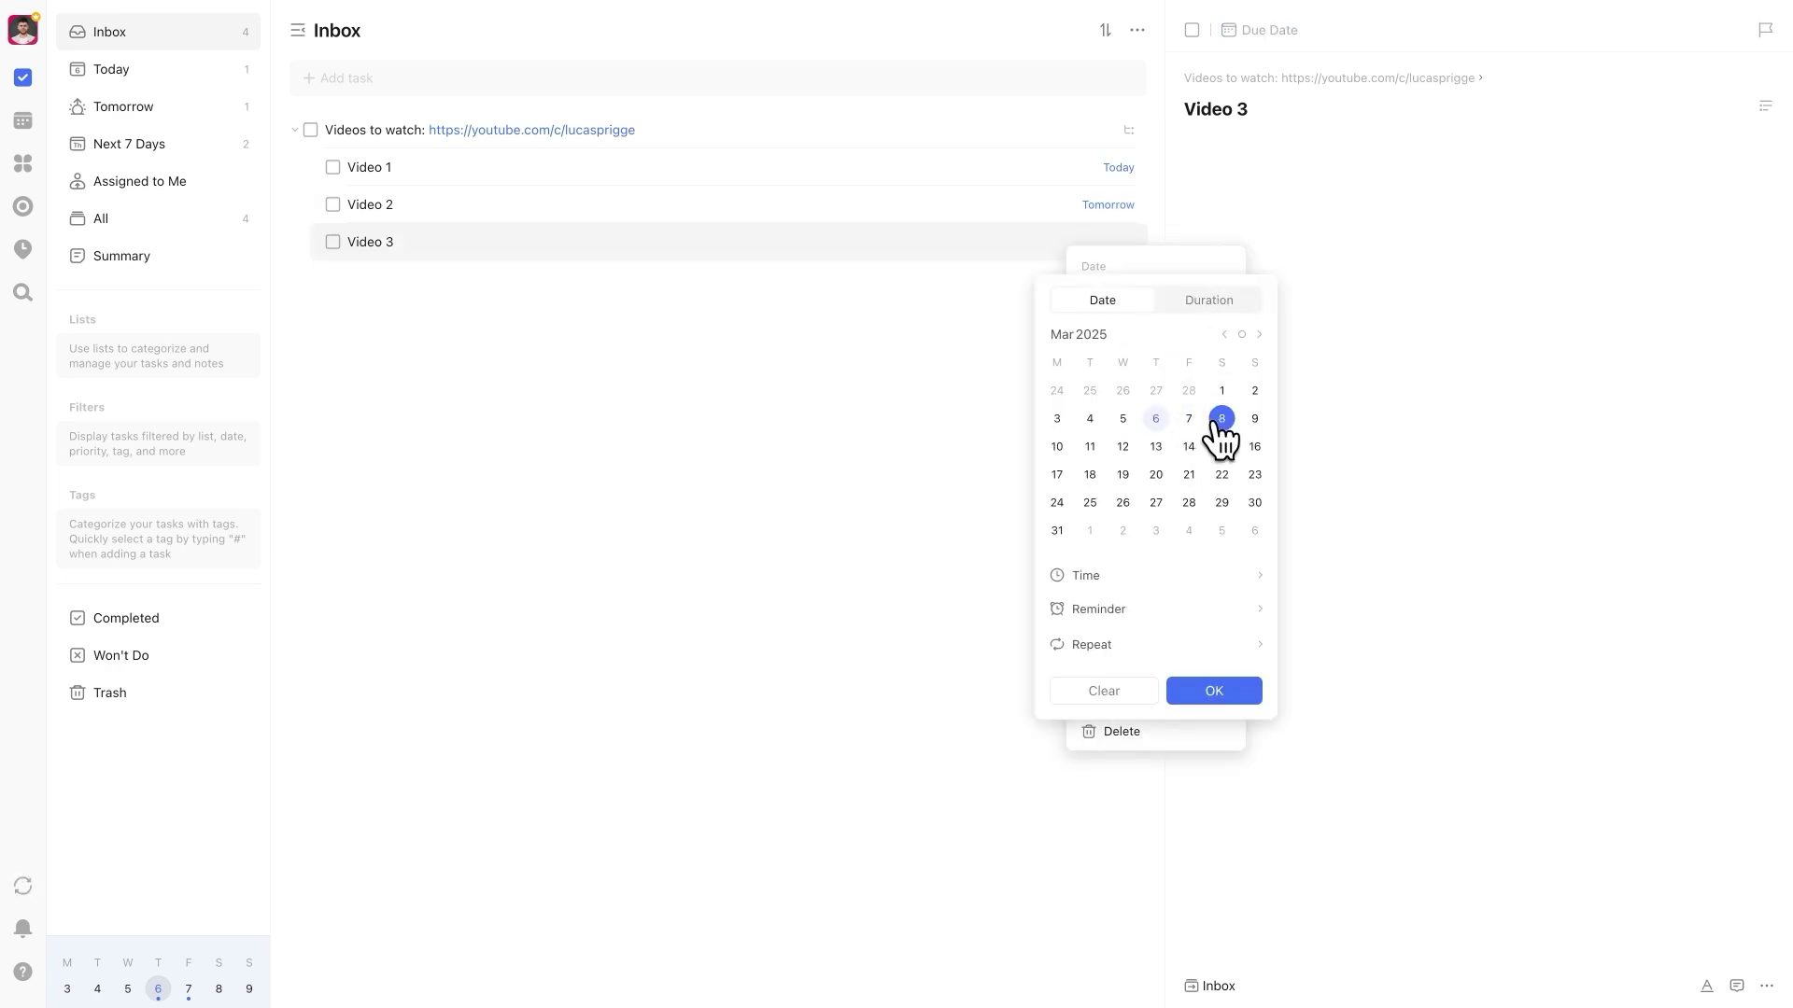
click(1215, 695)
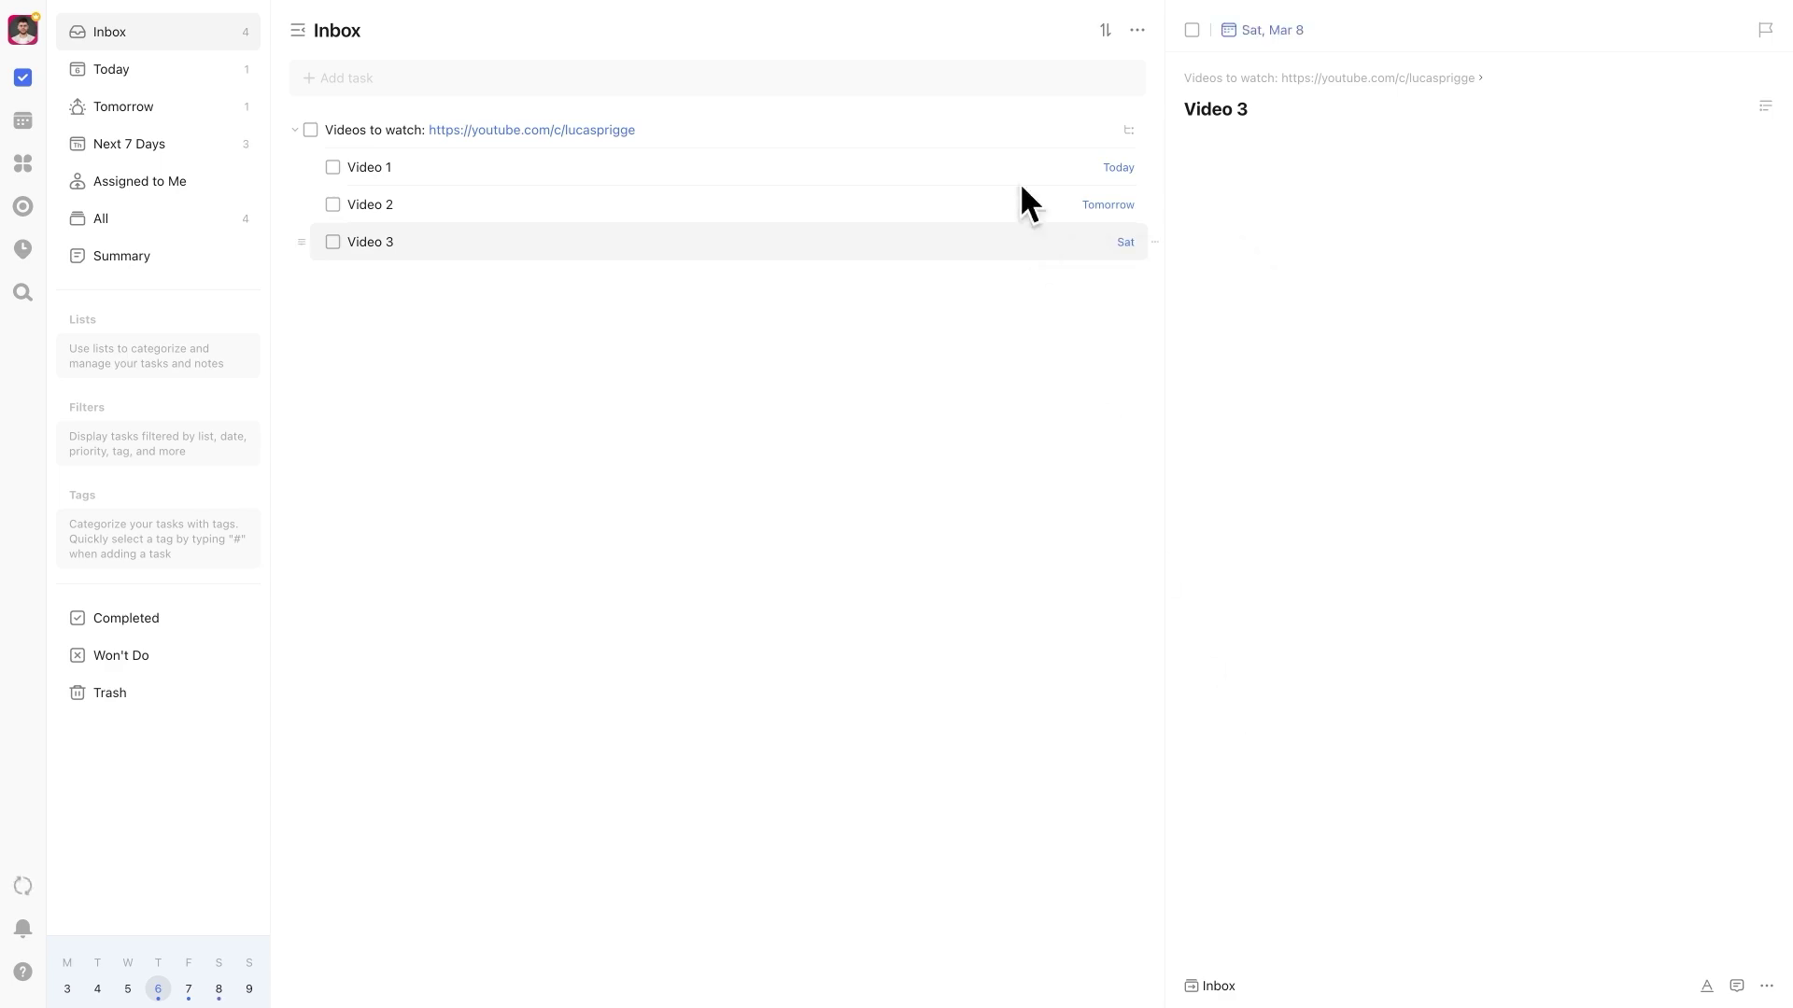
Set the parent Videos to watch task's due date to Mar 8
right_click(939, 125)
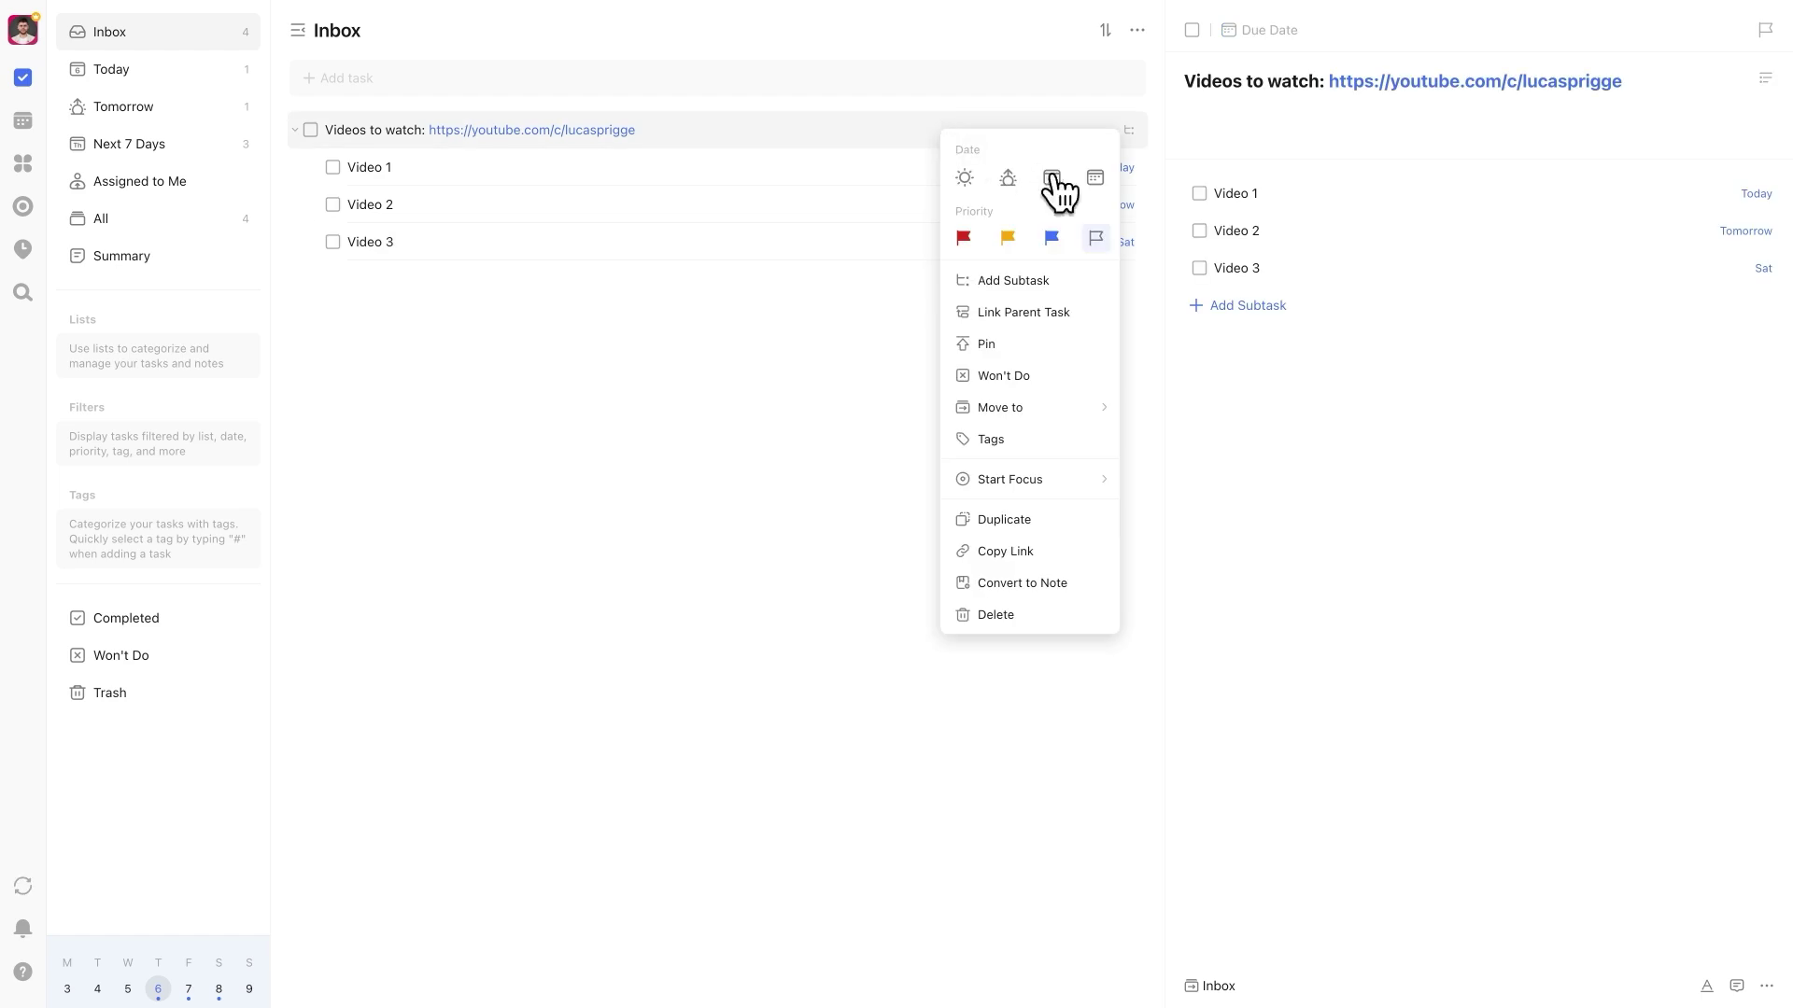
click(1096, 185)
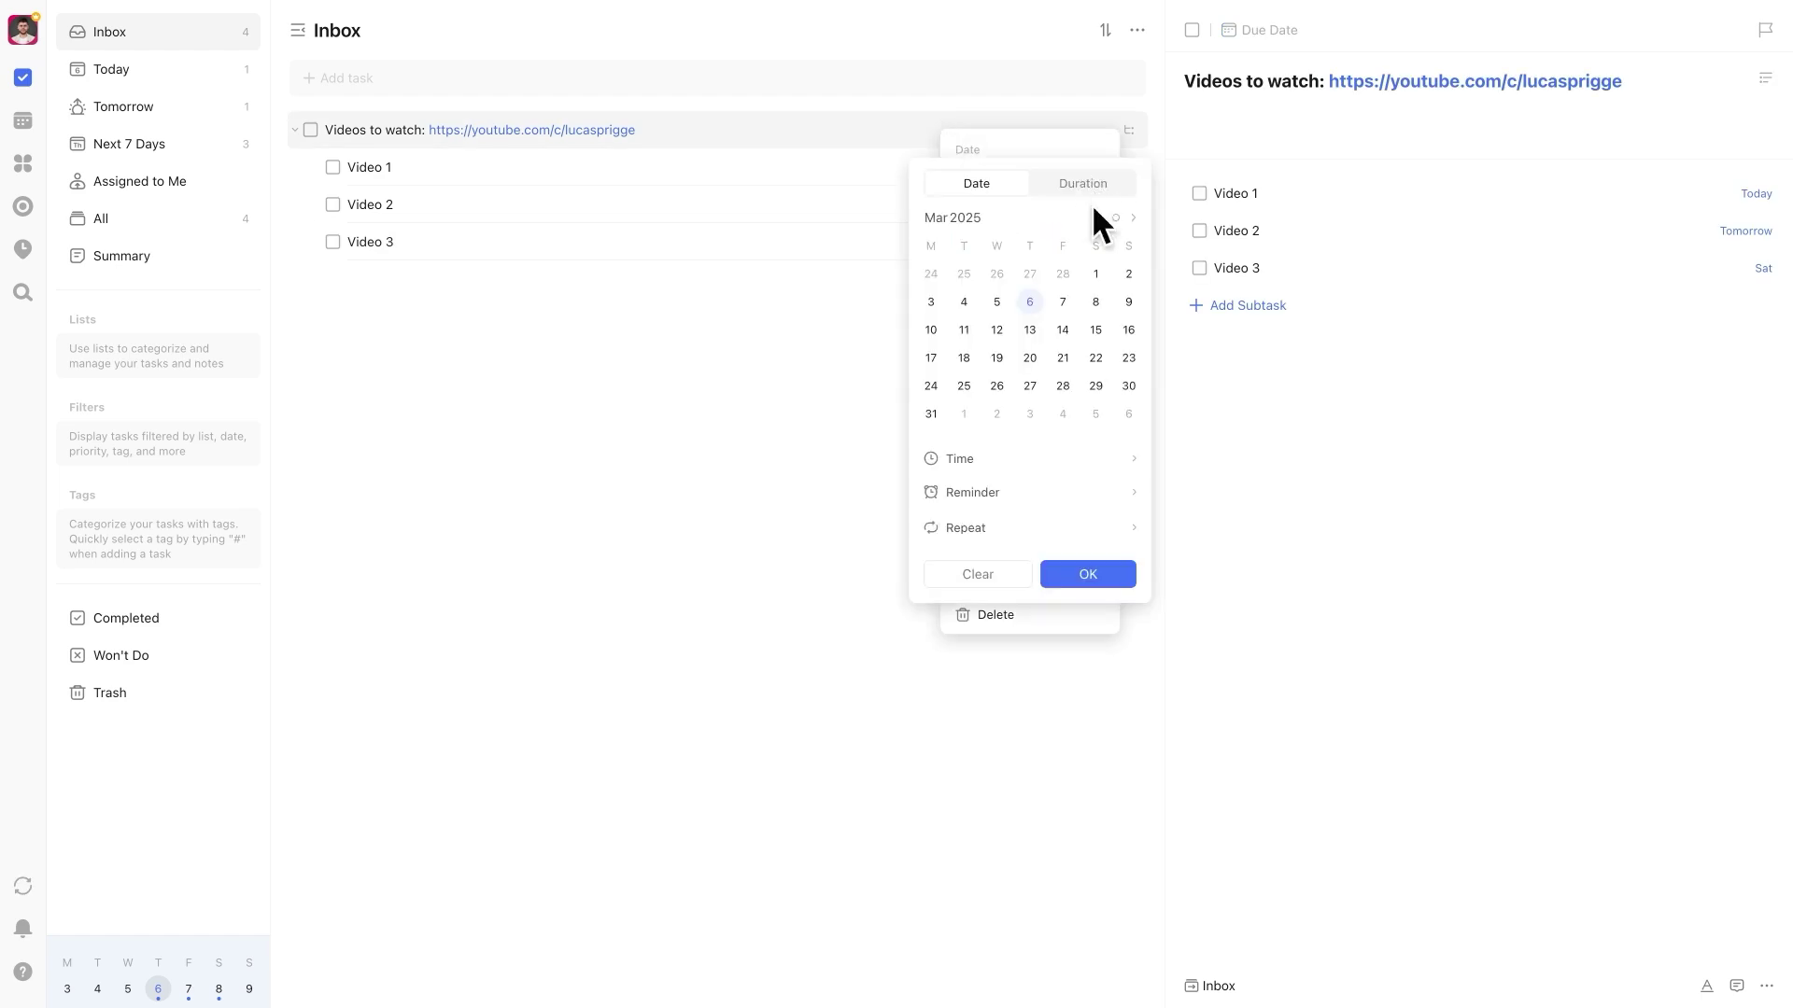
click(1095, 302)
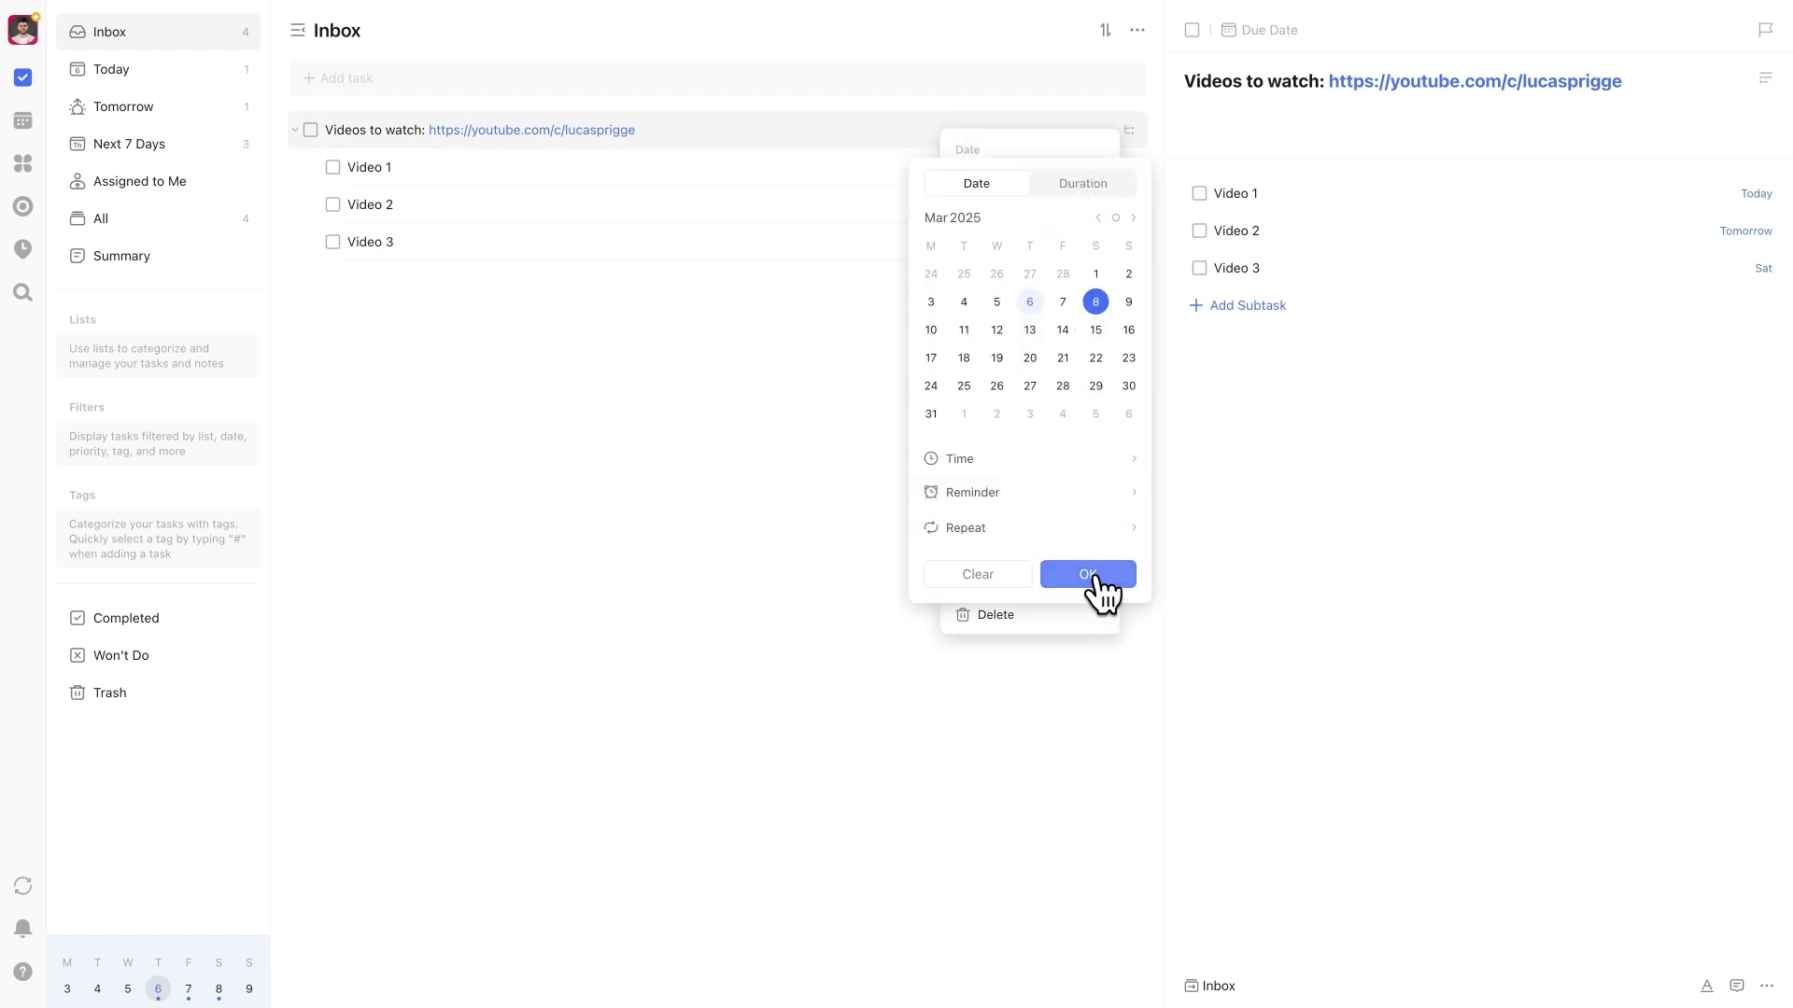
click(1090, 577)
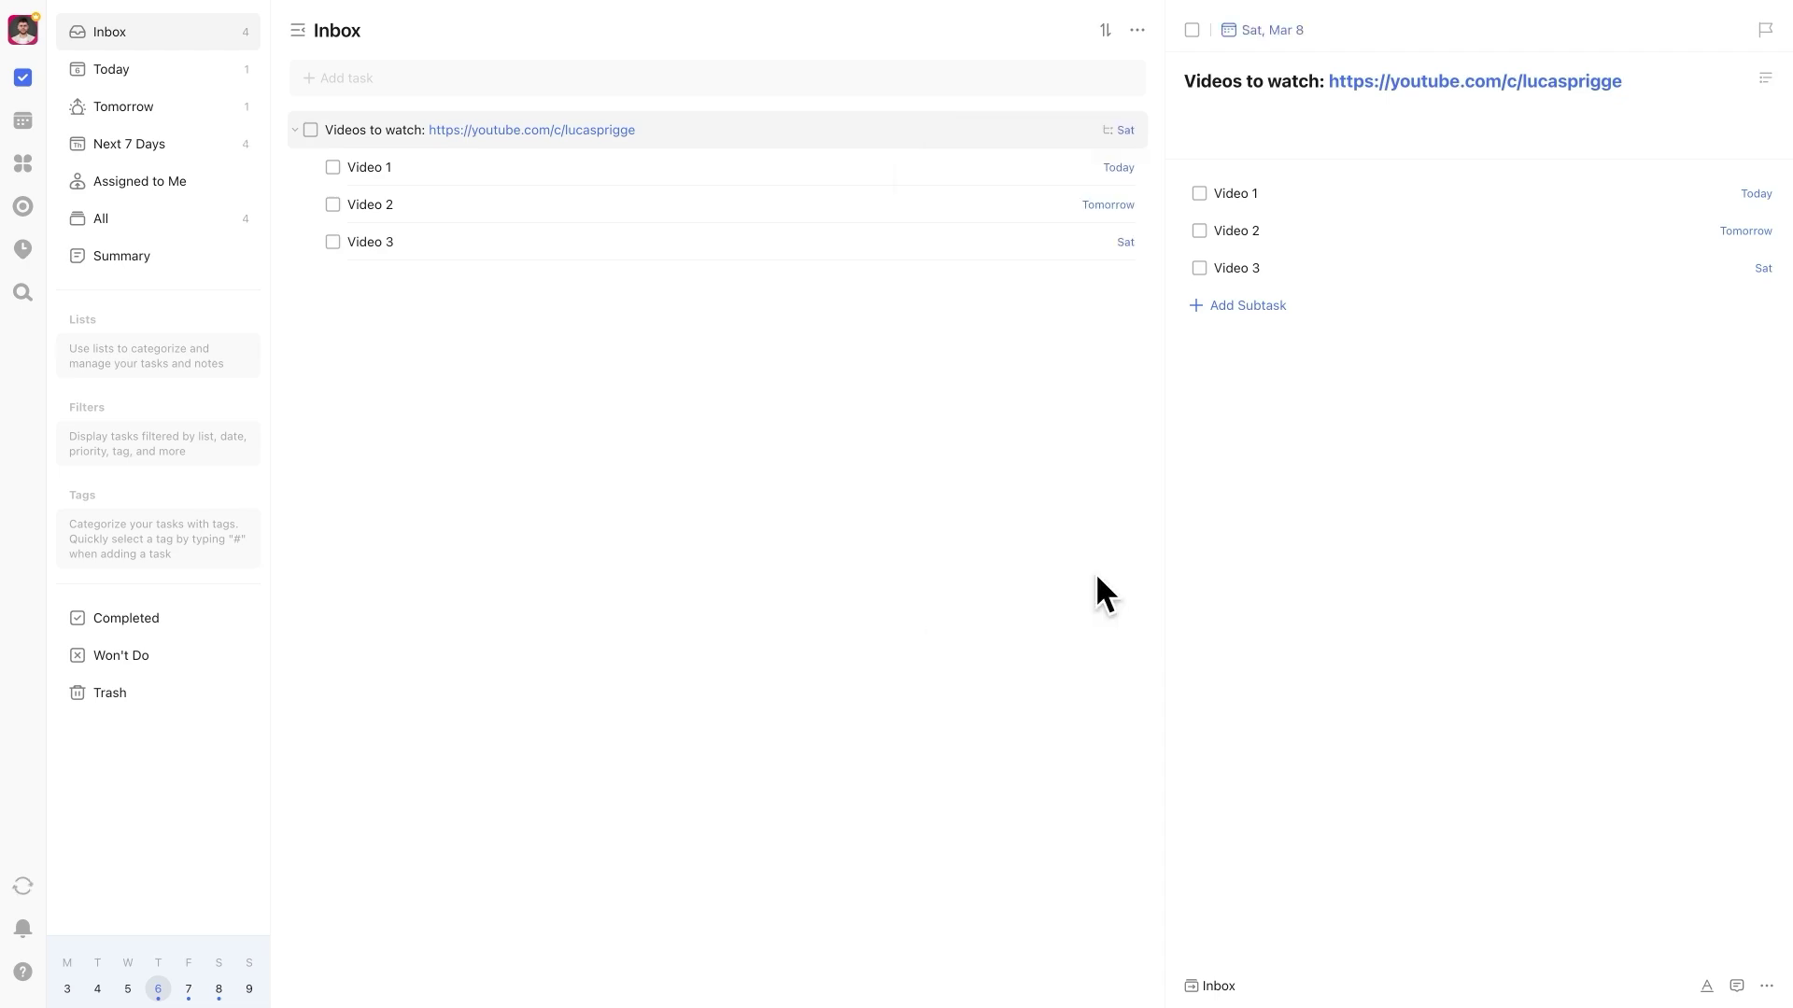
Give Videos to watch an all-day duration from start 3/6/25 to end 3/8/25
shift+click(999, 128)
click(999, 128)
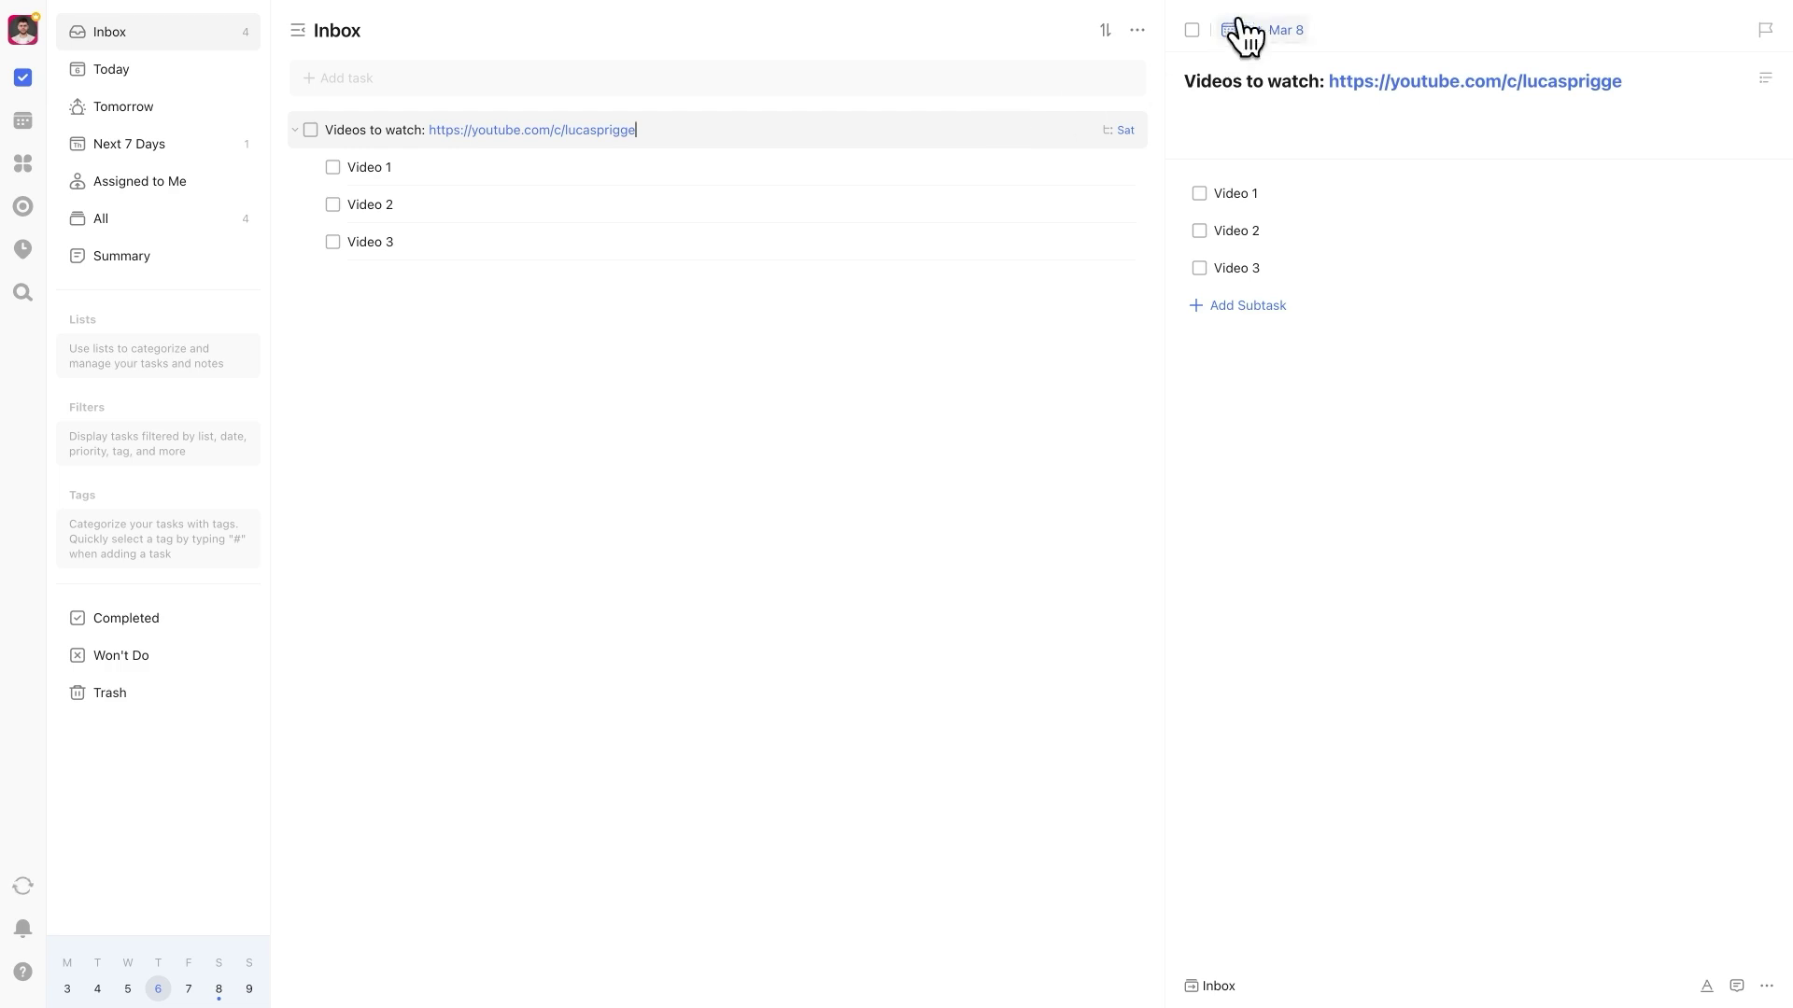
click(1268, 36)
click(1388, 69)
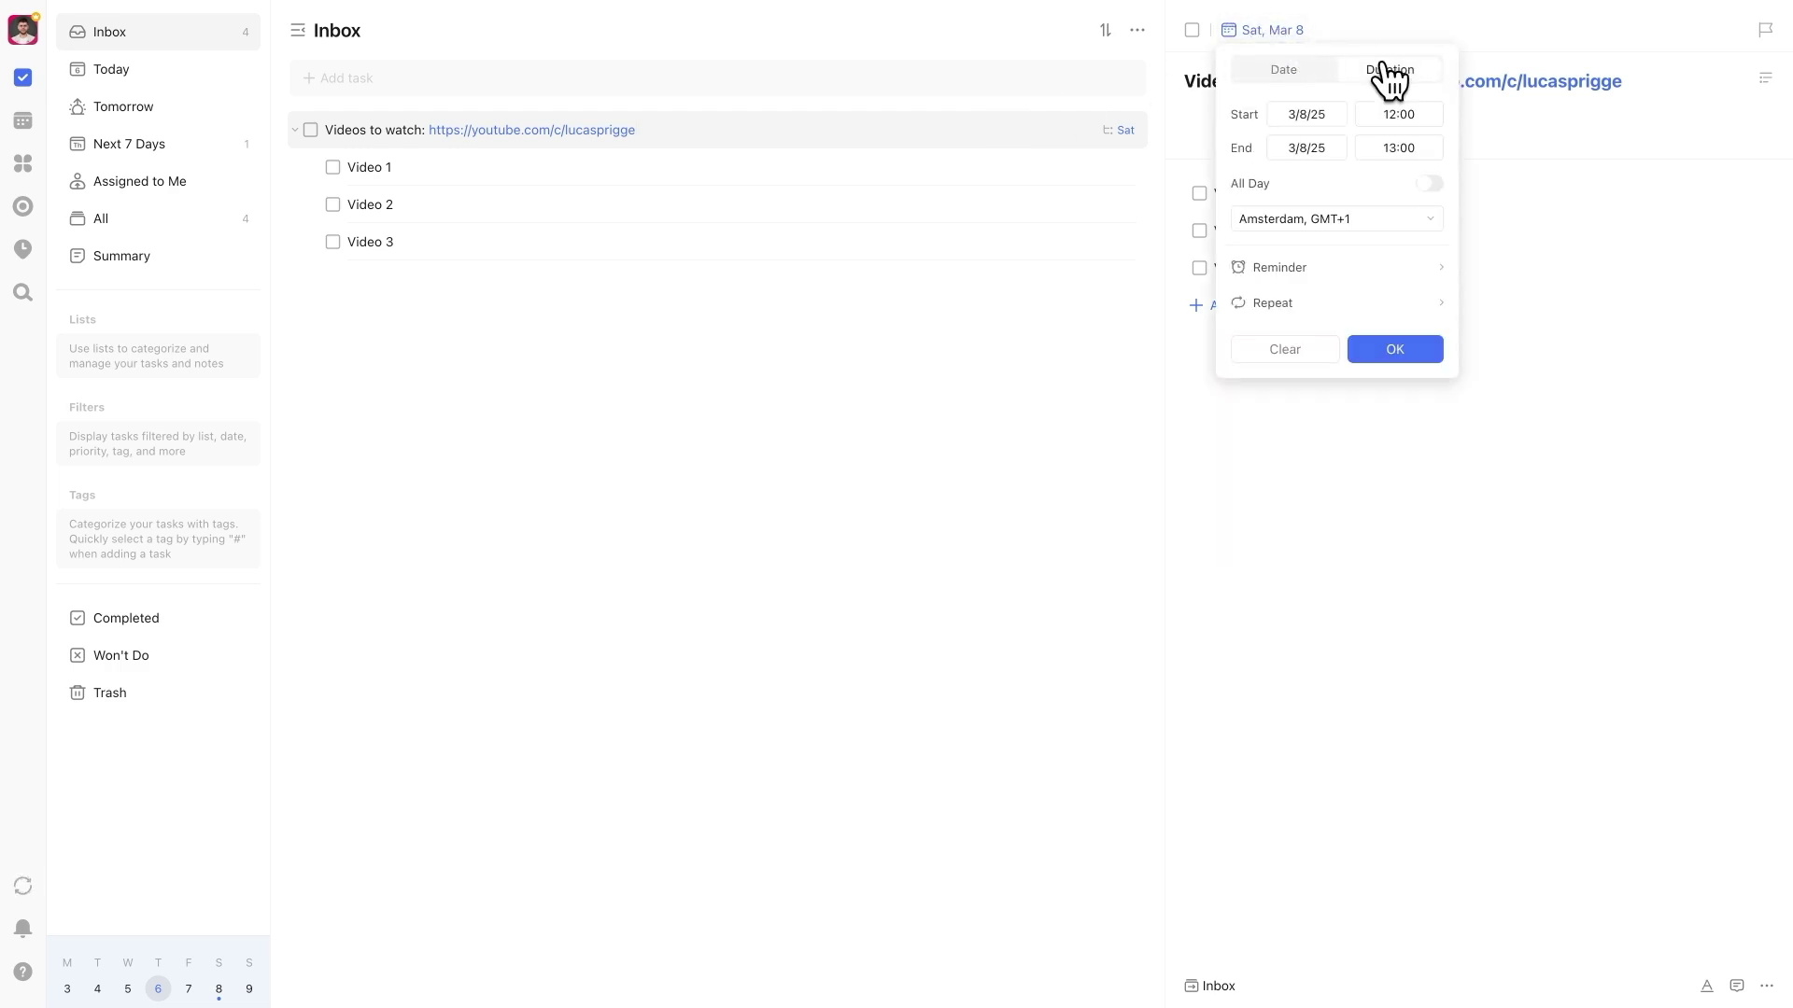
click(1315, 120)
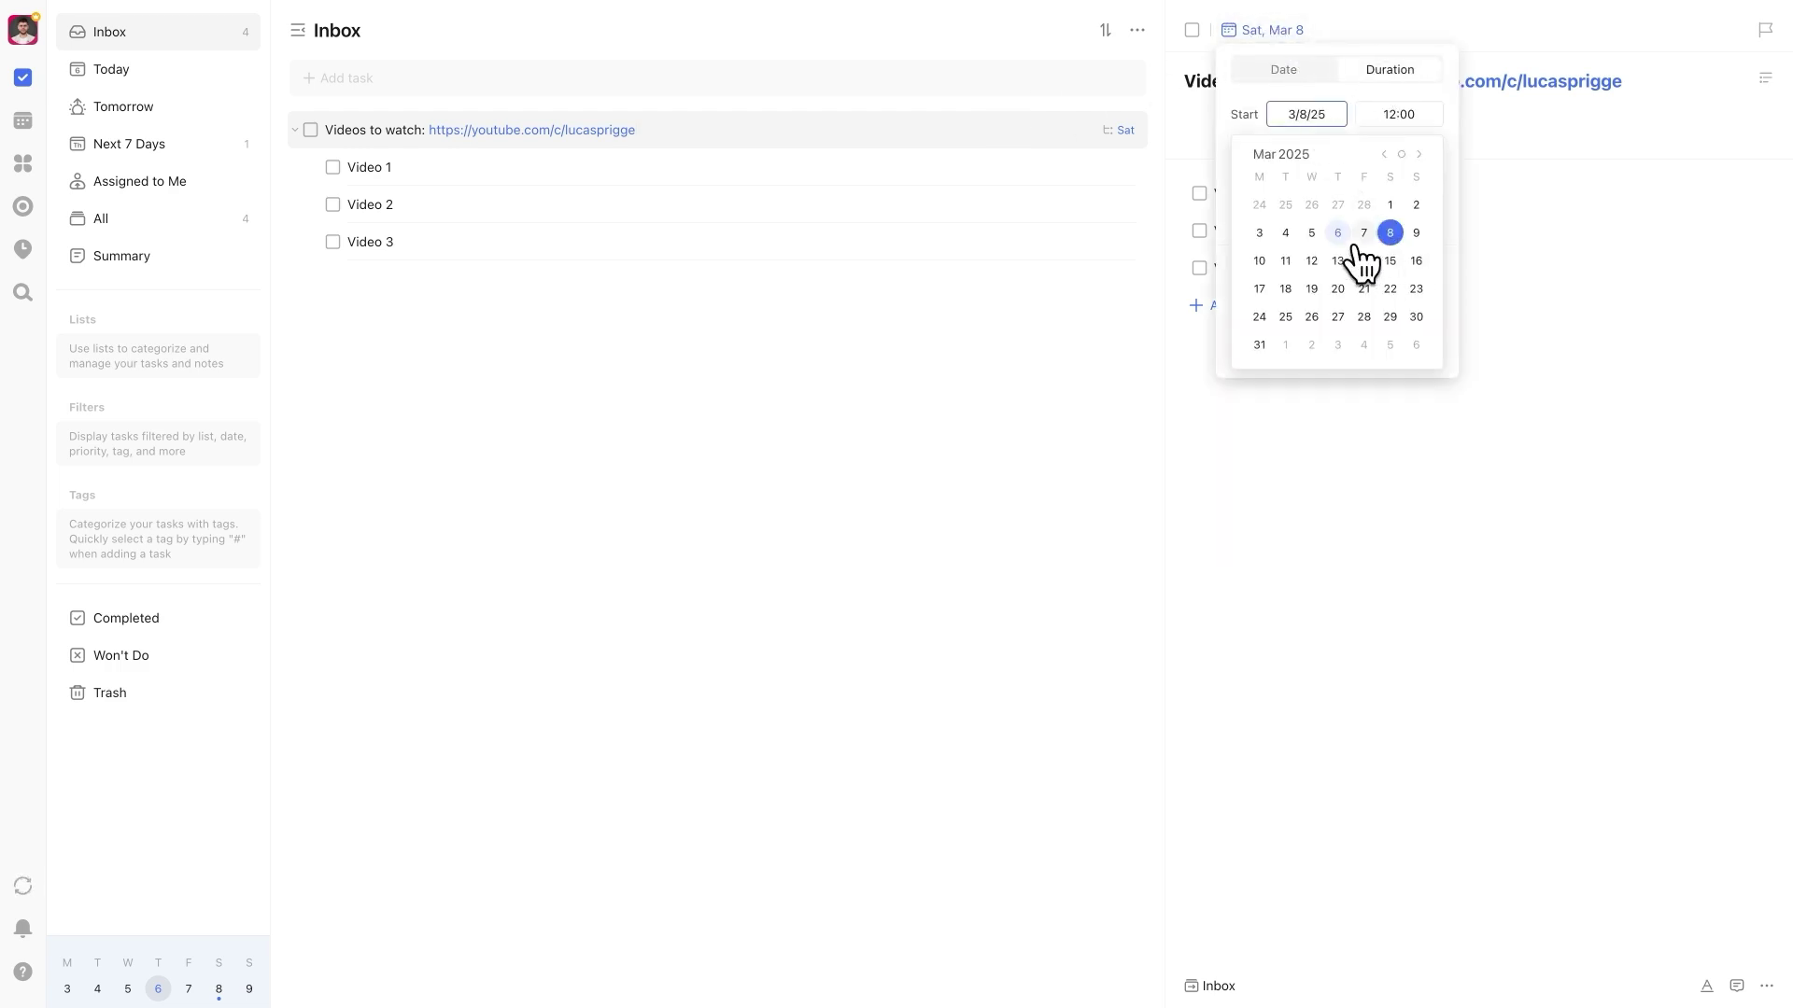
click(1338, 233)
click(1333, 153)
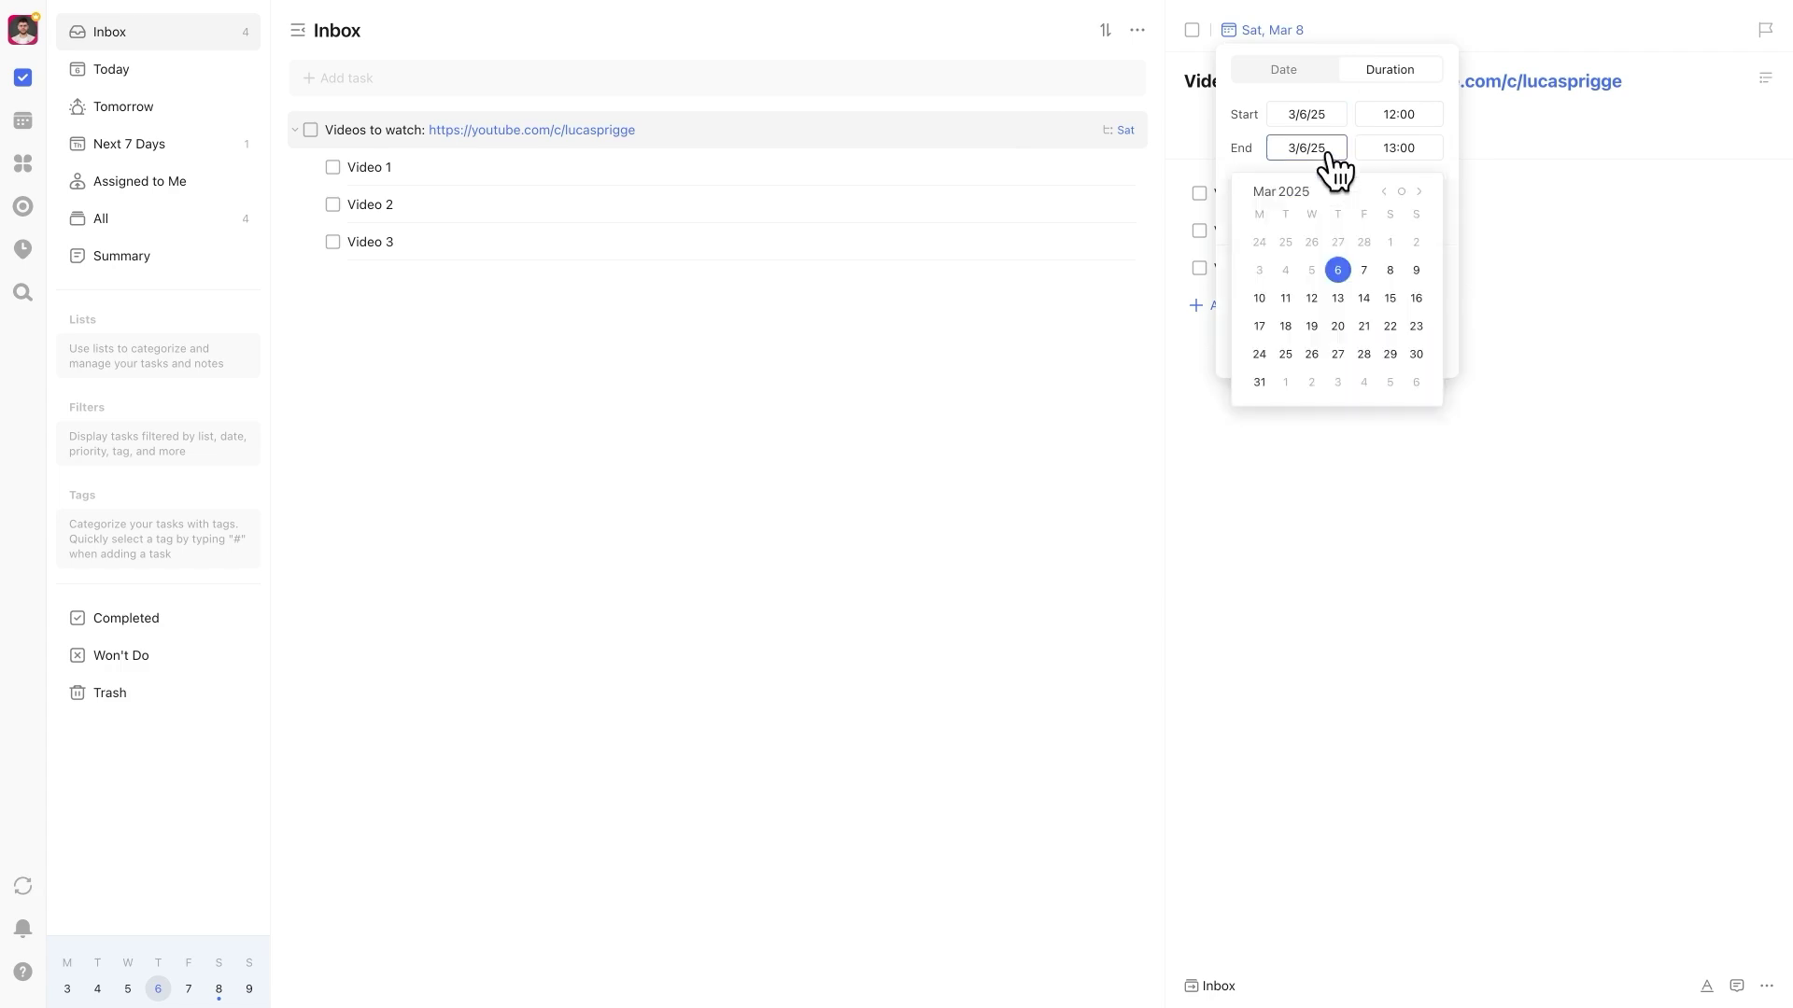
click(1390, 270)
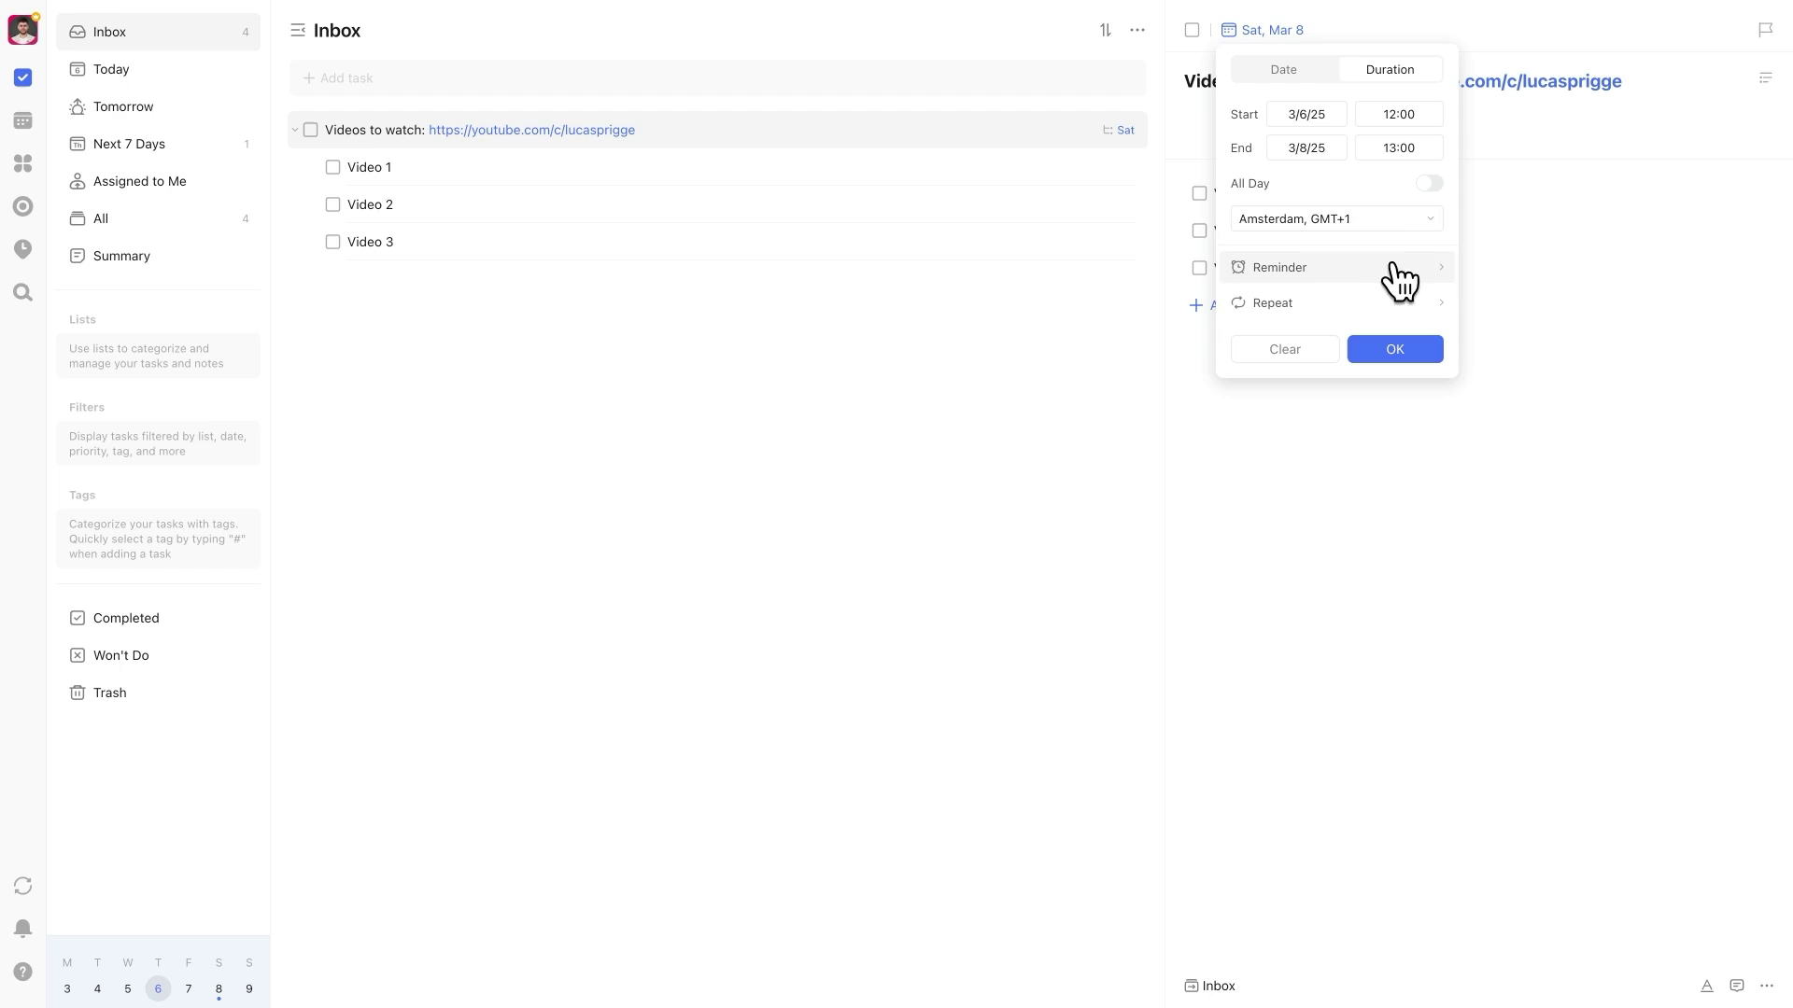
click(1428, 185)
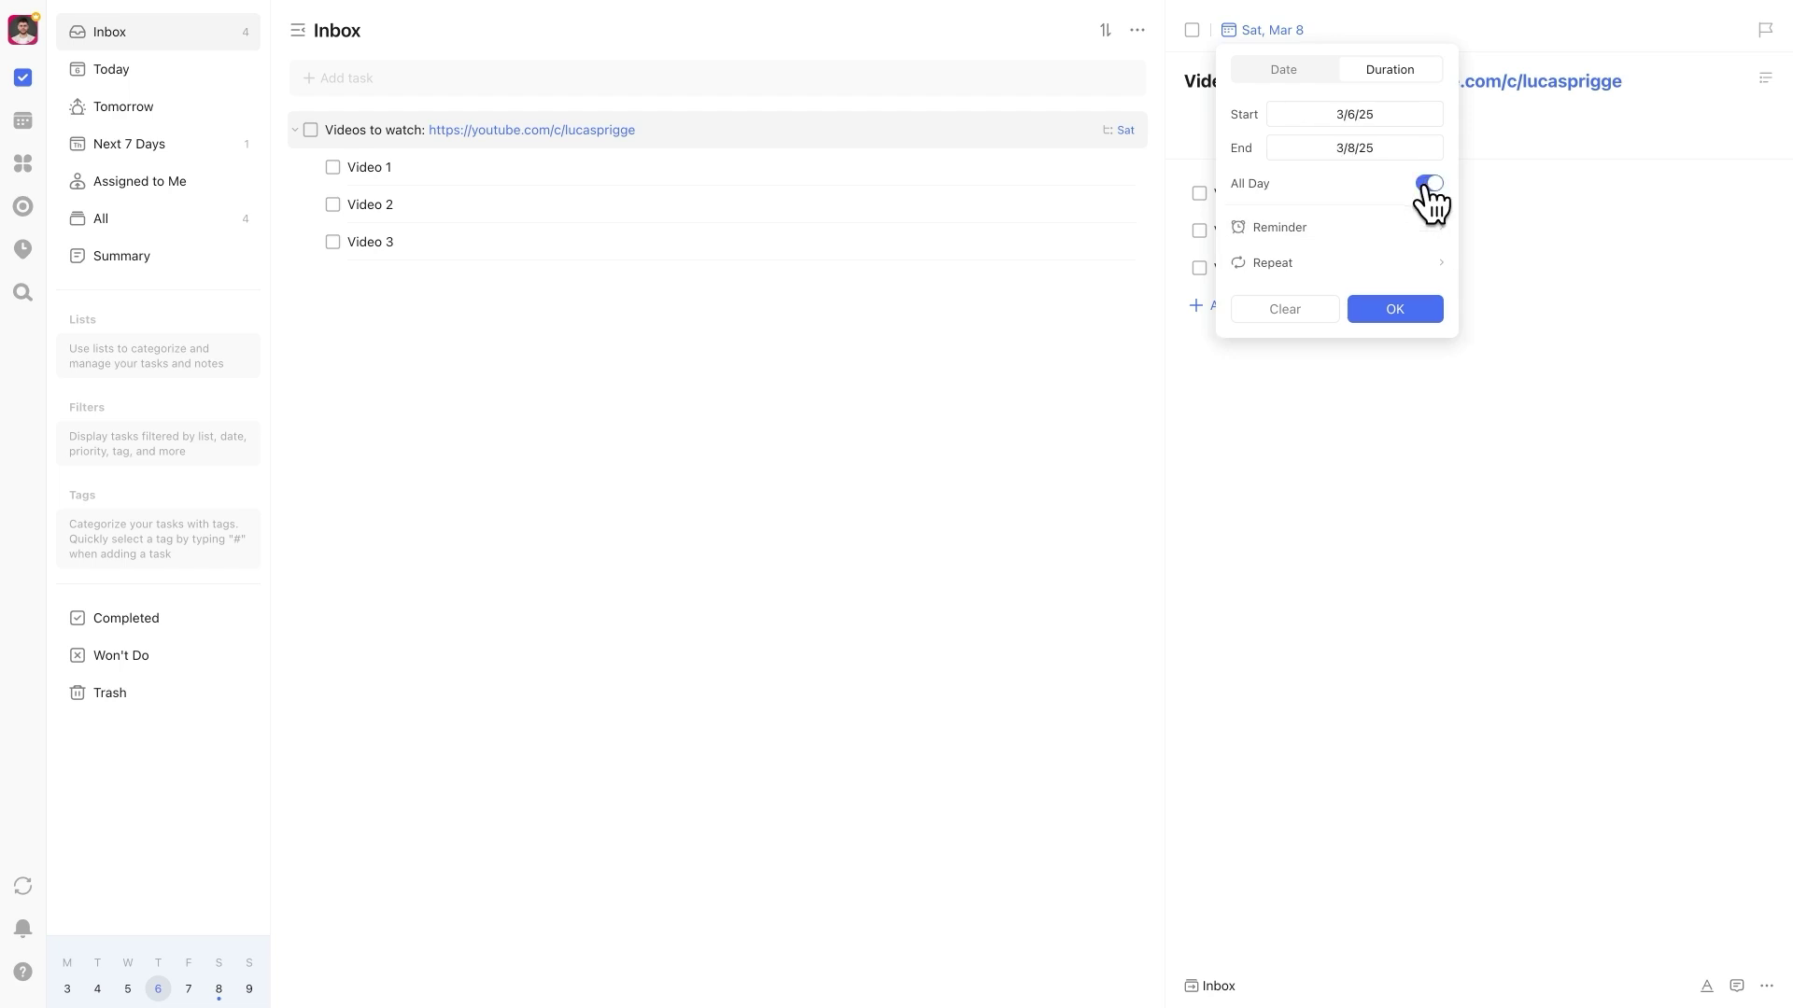
click(1412, 310)
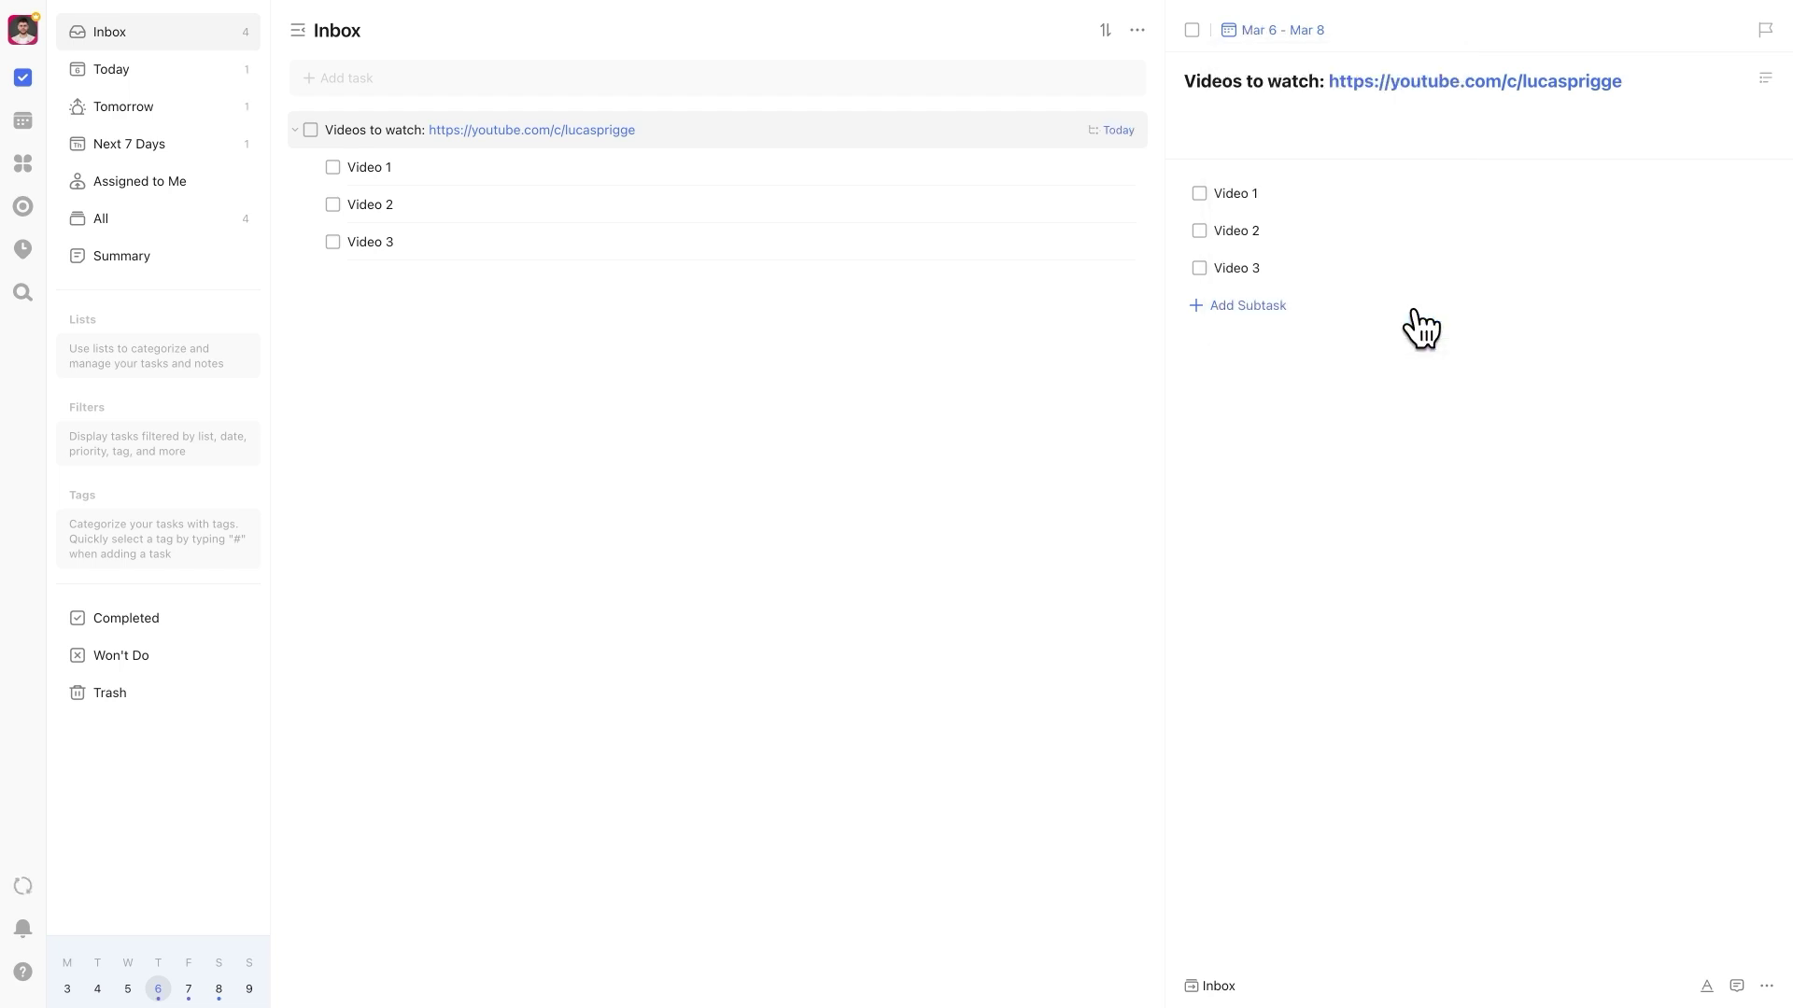
Check the Today and Tomorrow lists, then view the Mar 6–8 task bar in the March month calendar
click(103, 81)
click(105, 104)
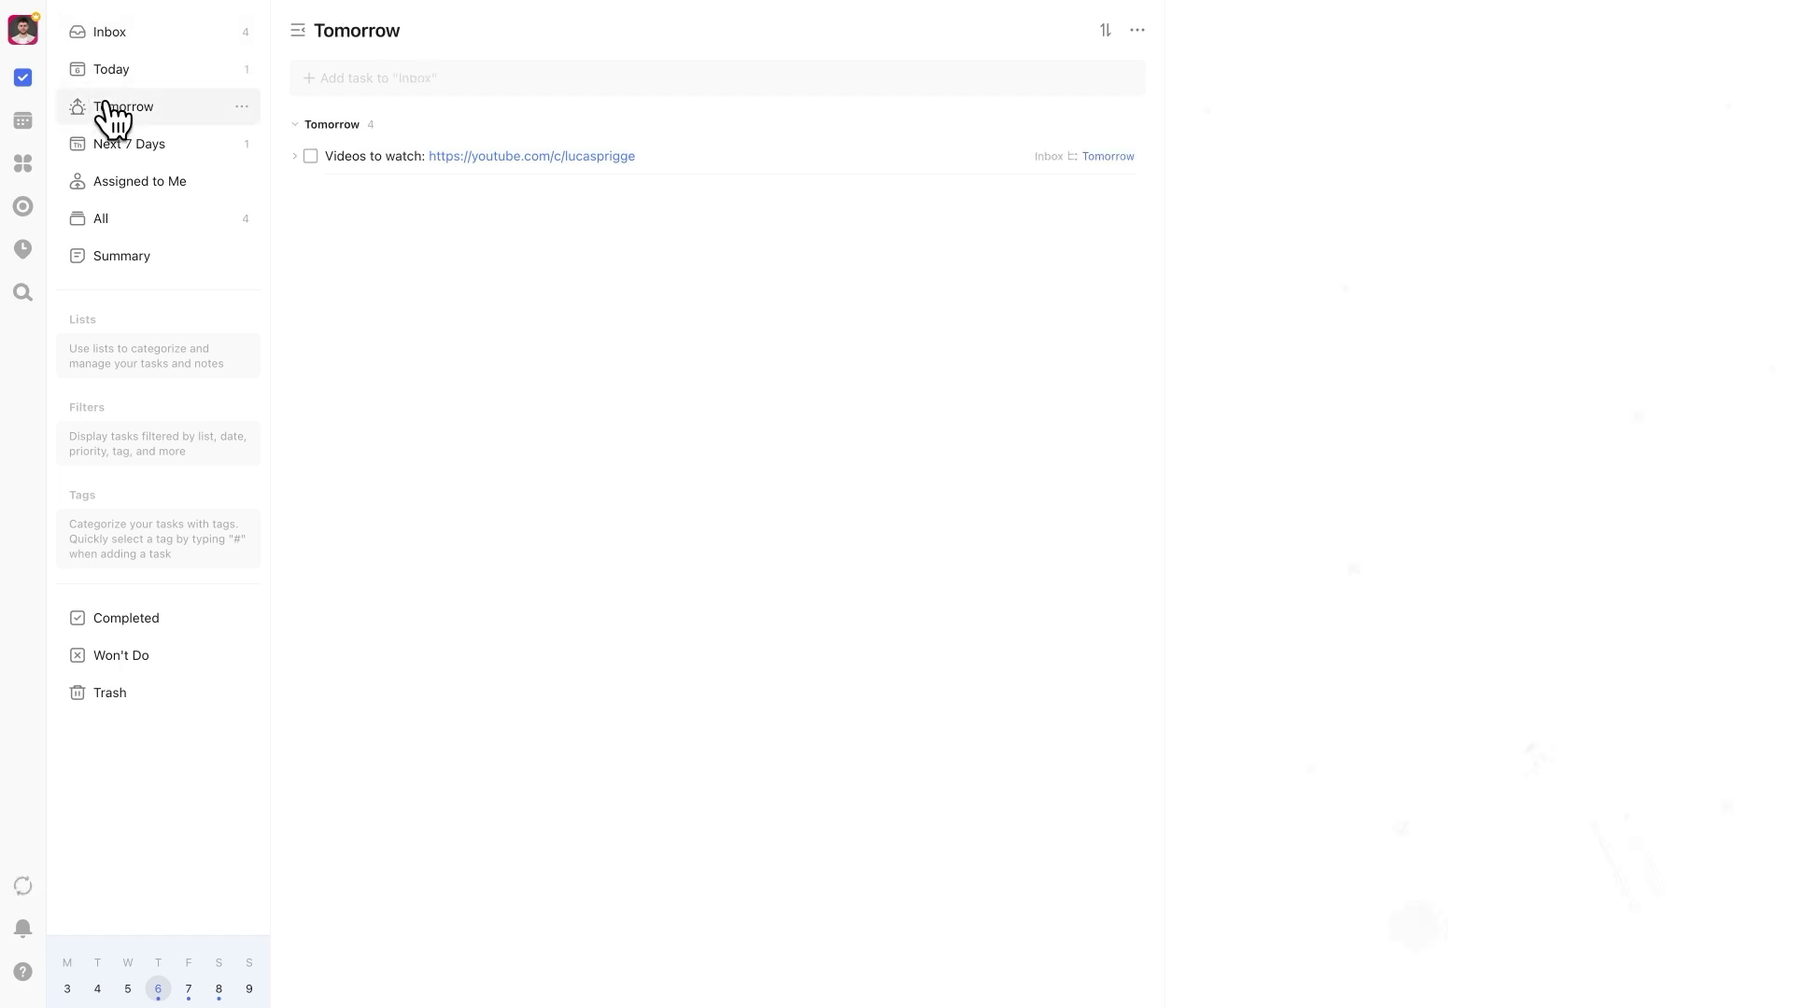
click(24, 121)
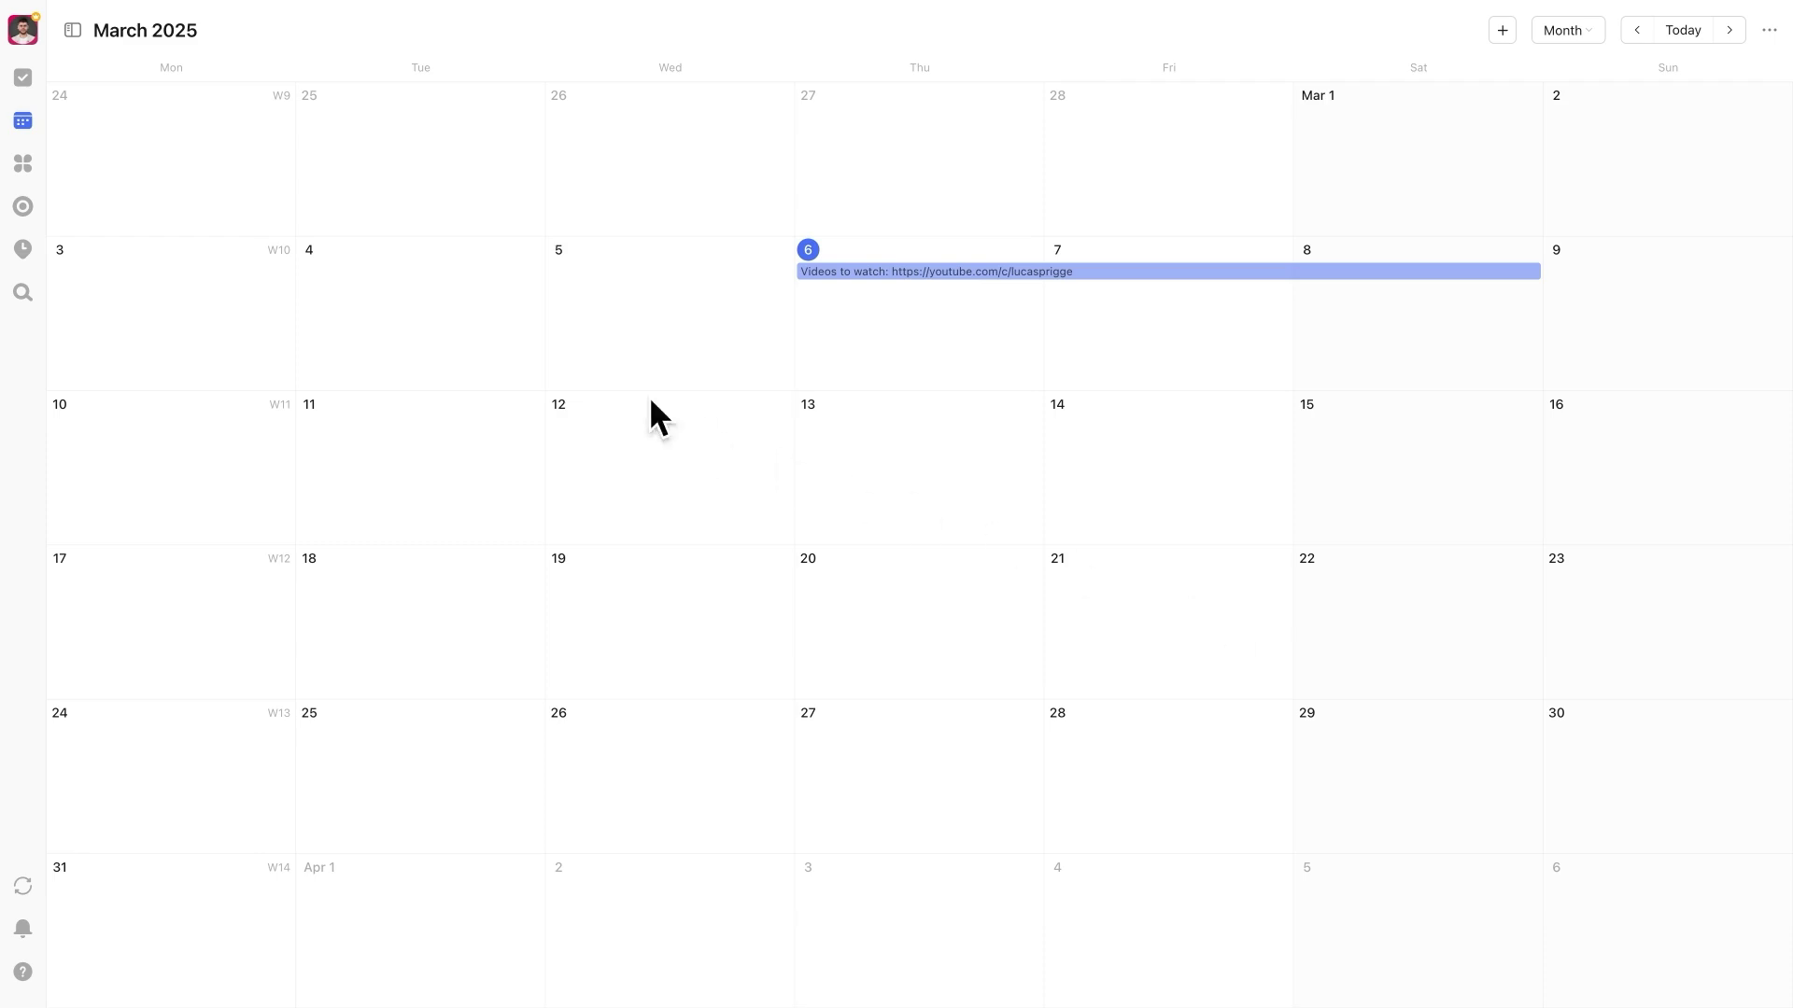
click(72, 30)
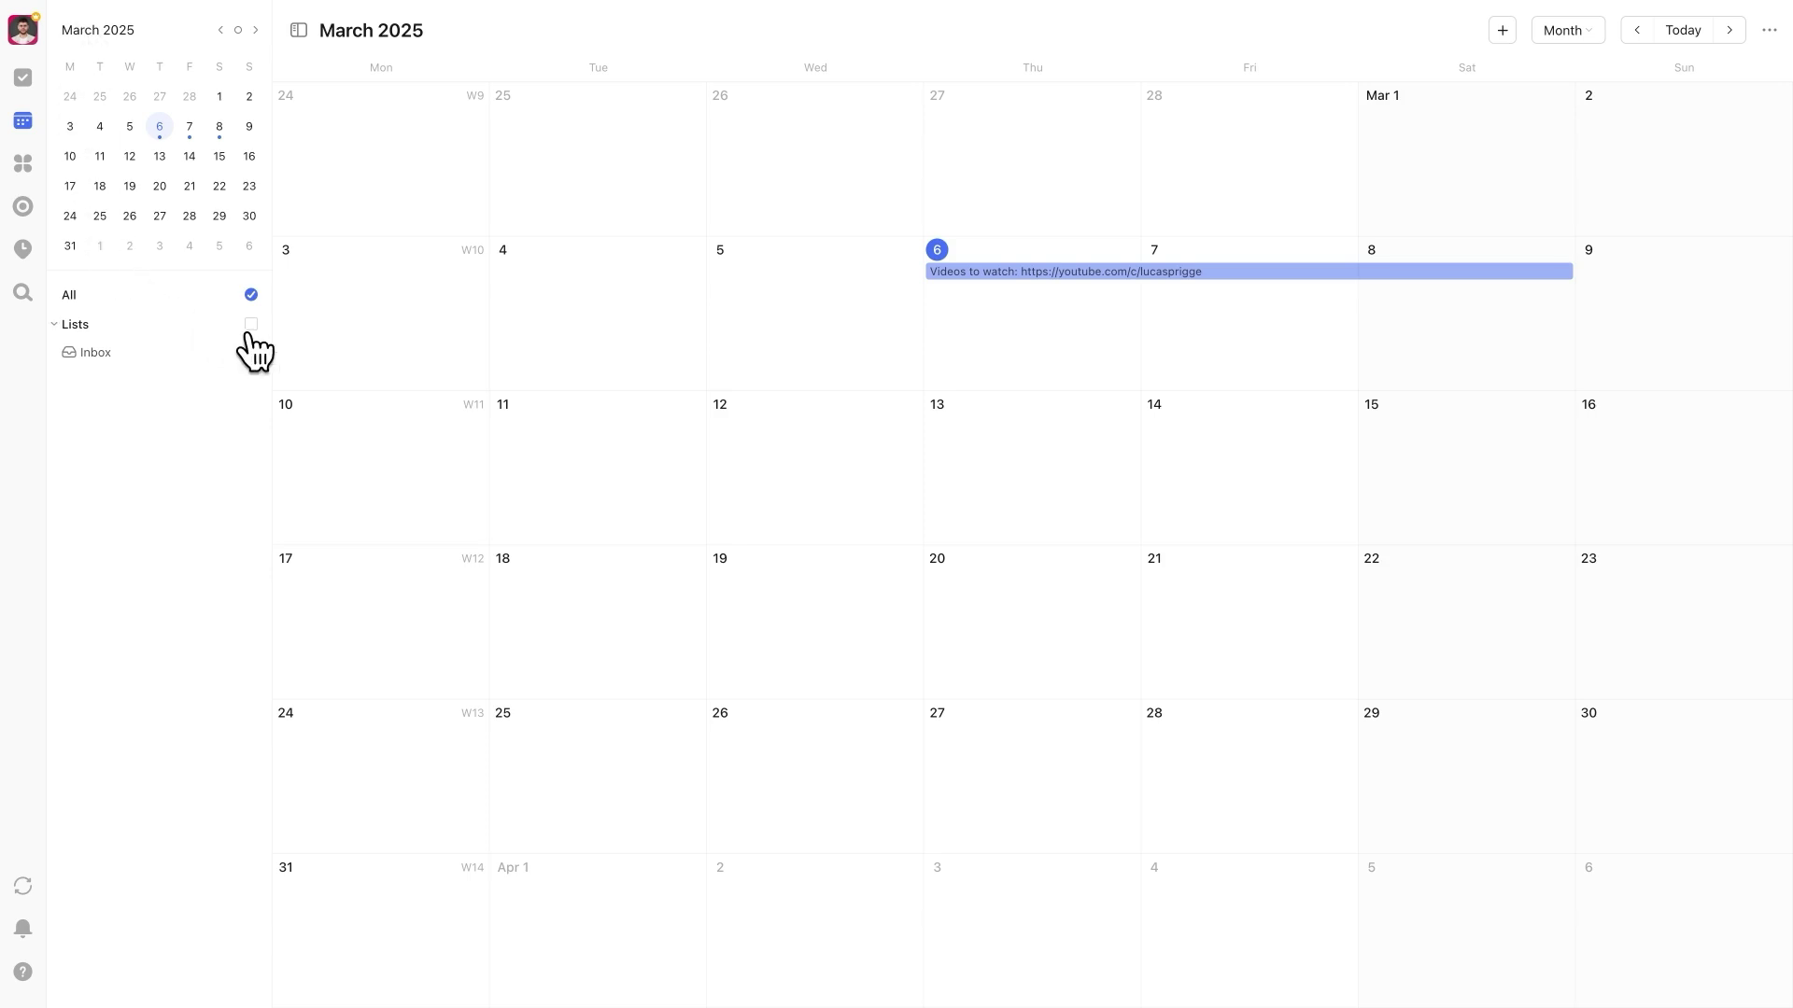
click(200, 326)
click(201, 326)
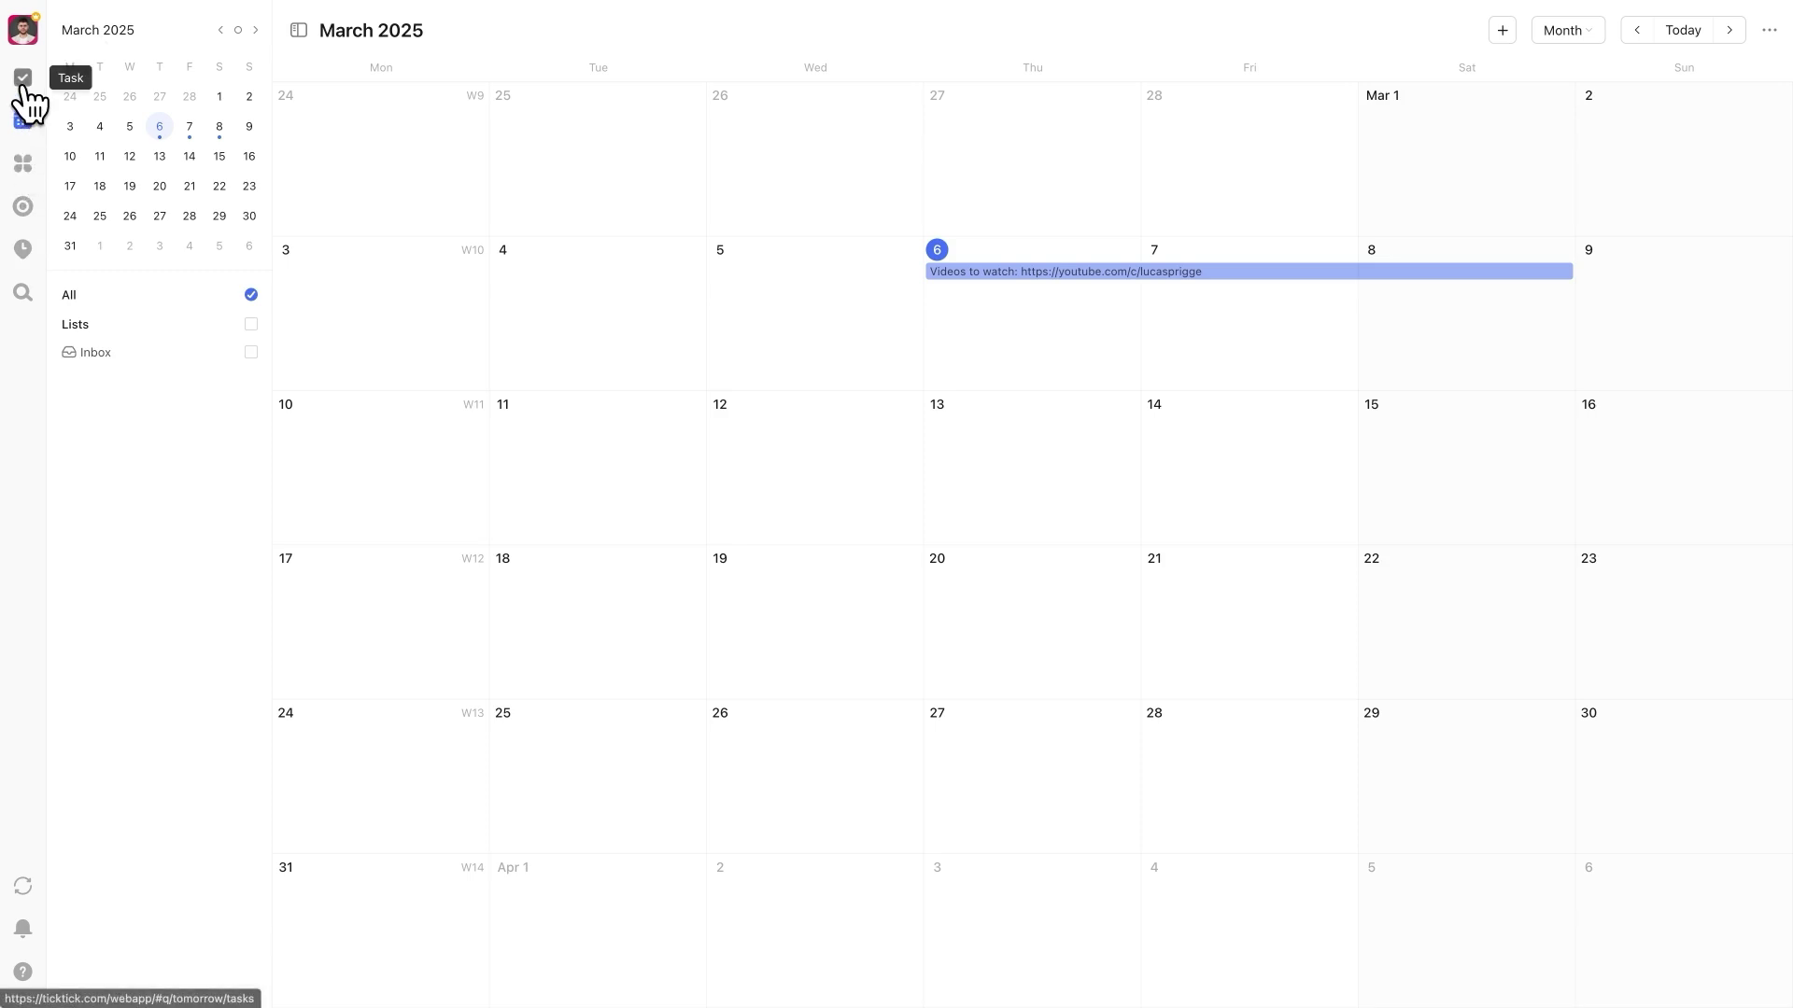
right_click(1015, 271)
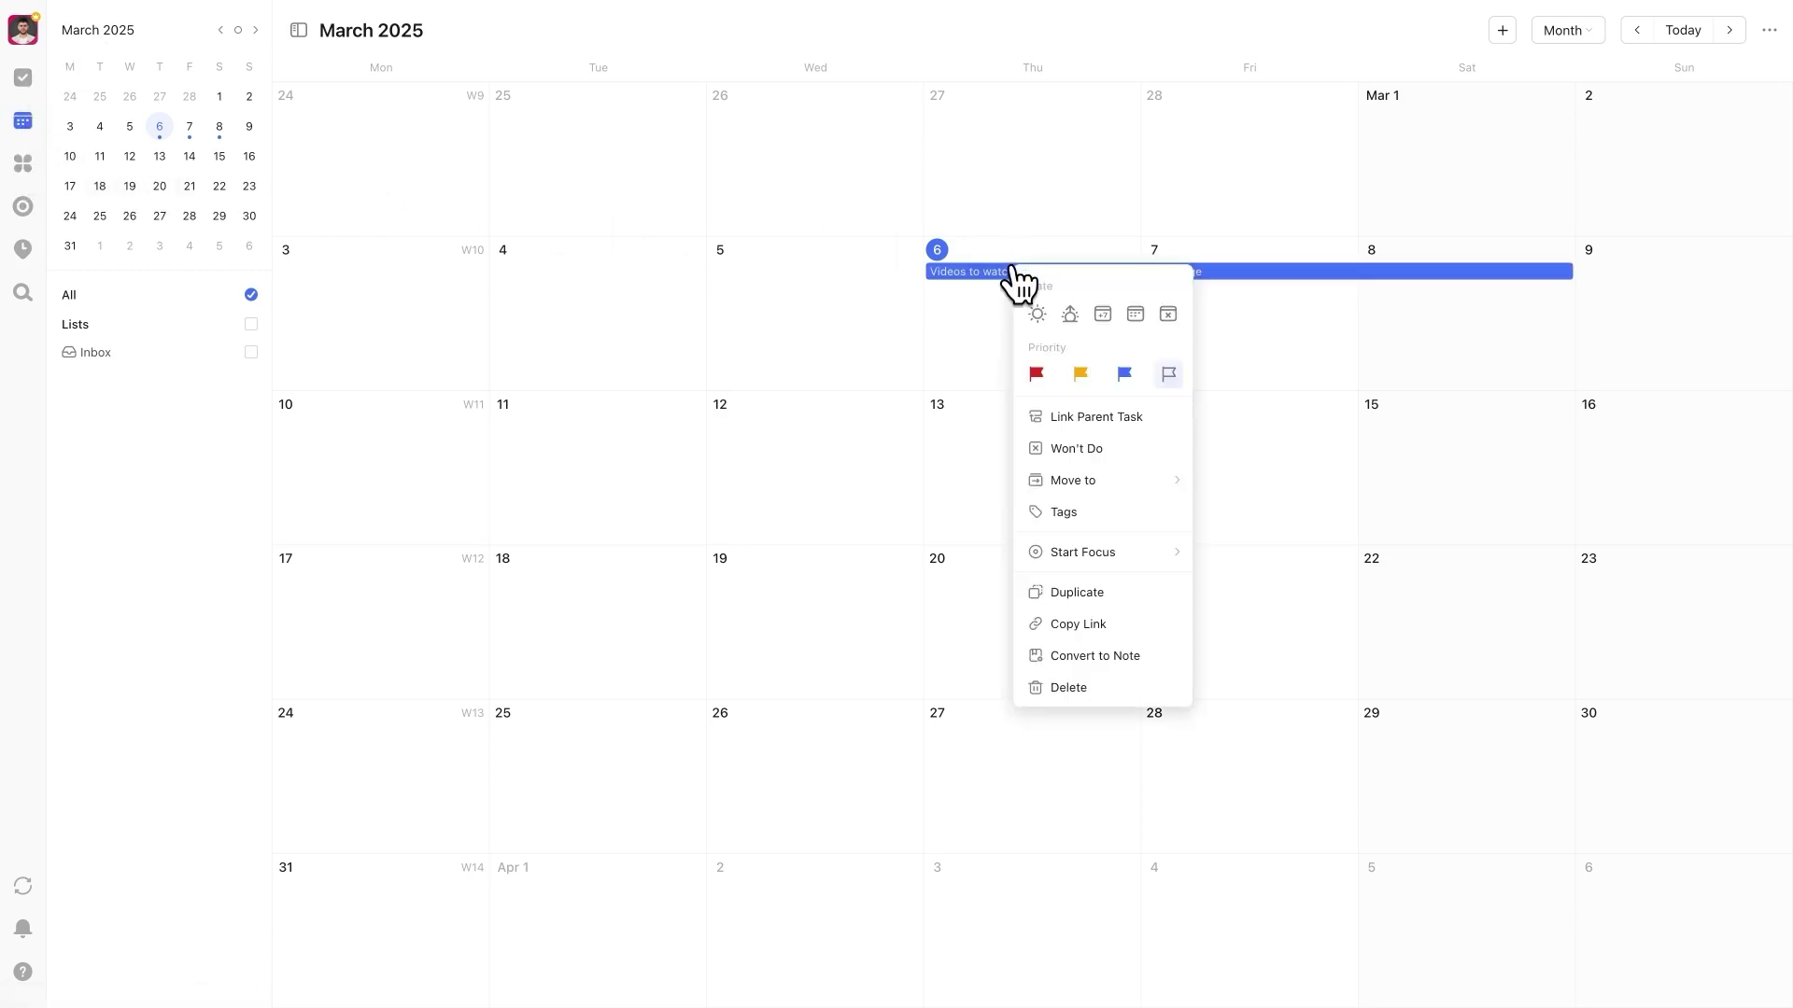
Create a new tag named nocalendar
click(24, 78)
click(248, 496)
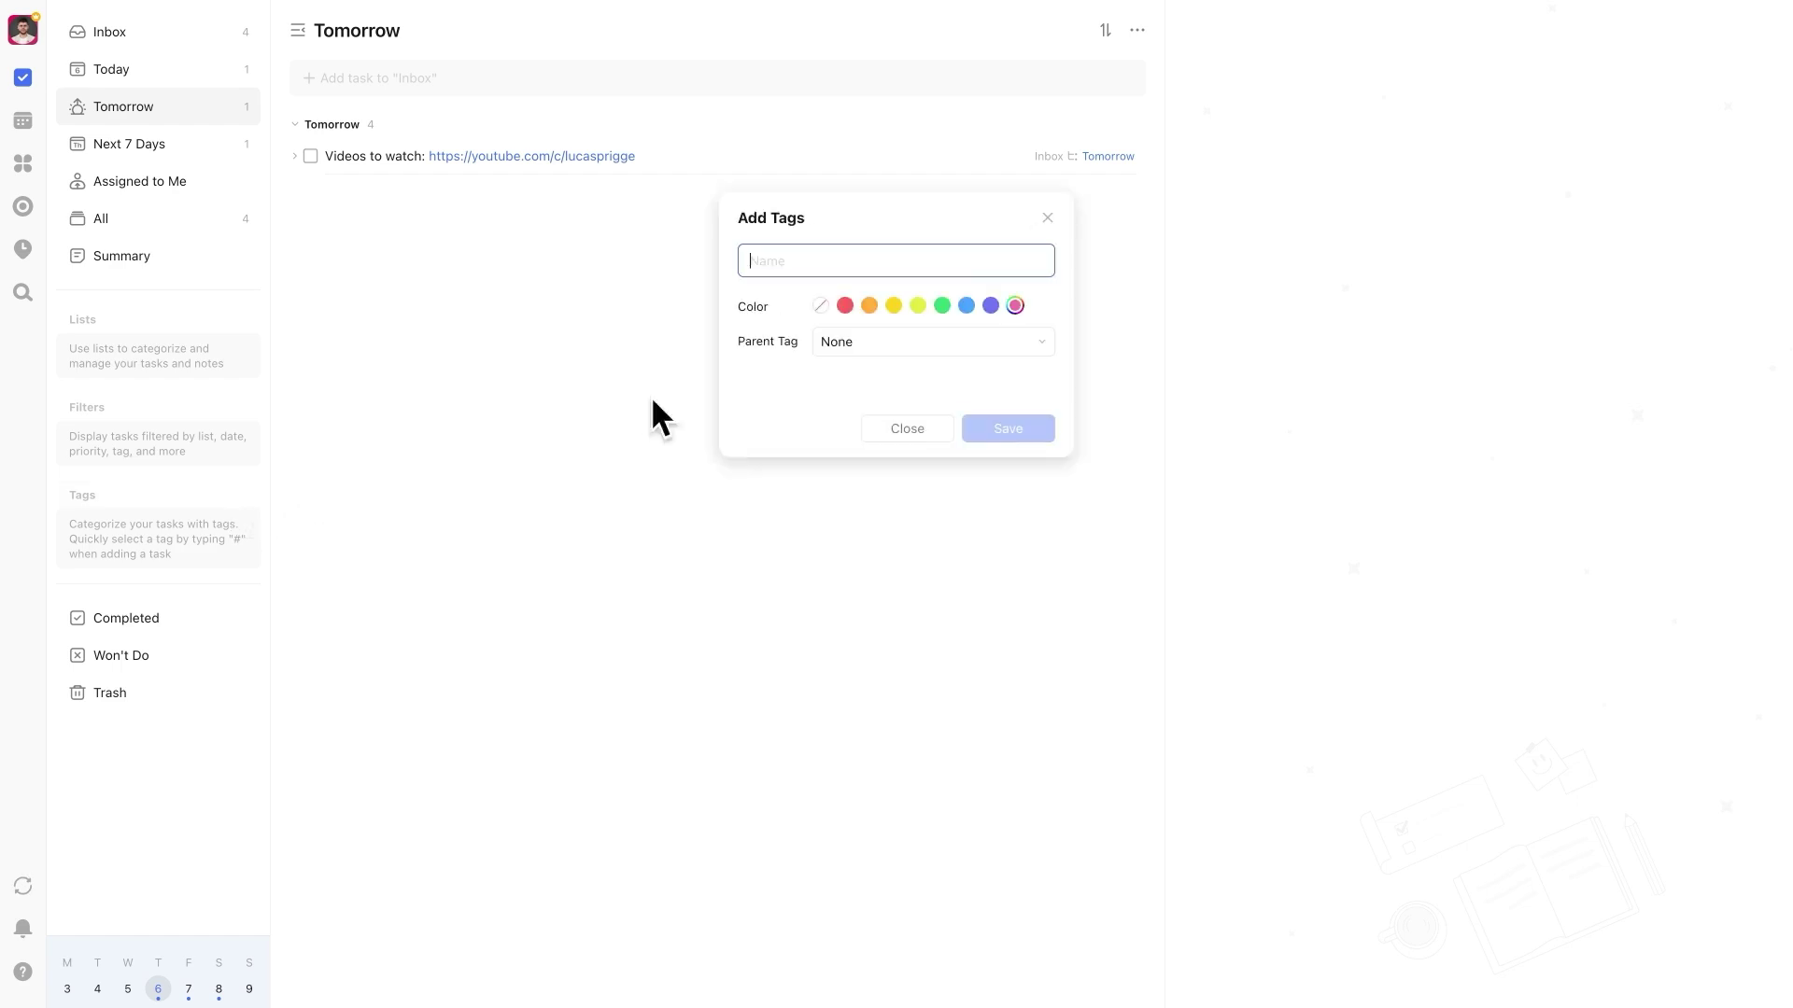
text(nocalendar)
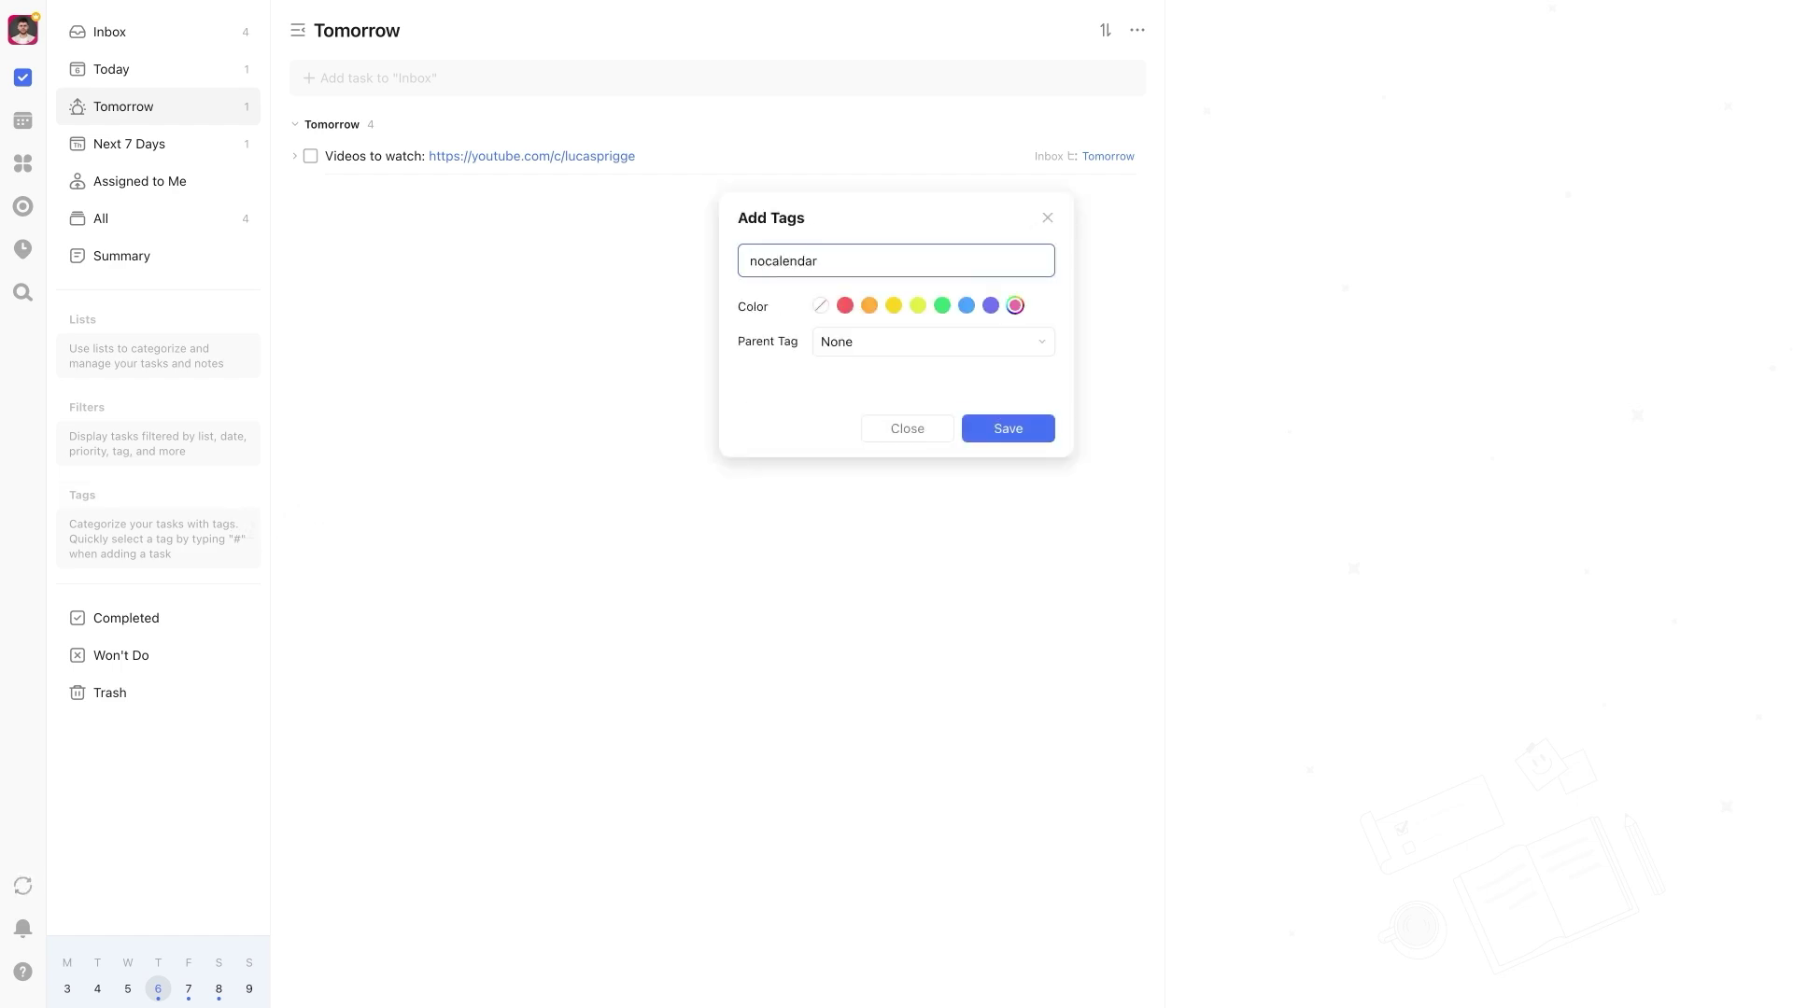
click(976, 425)
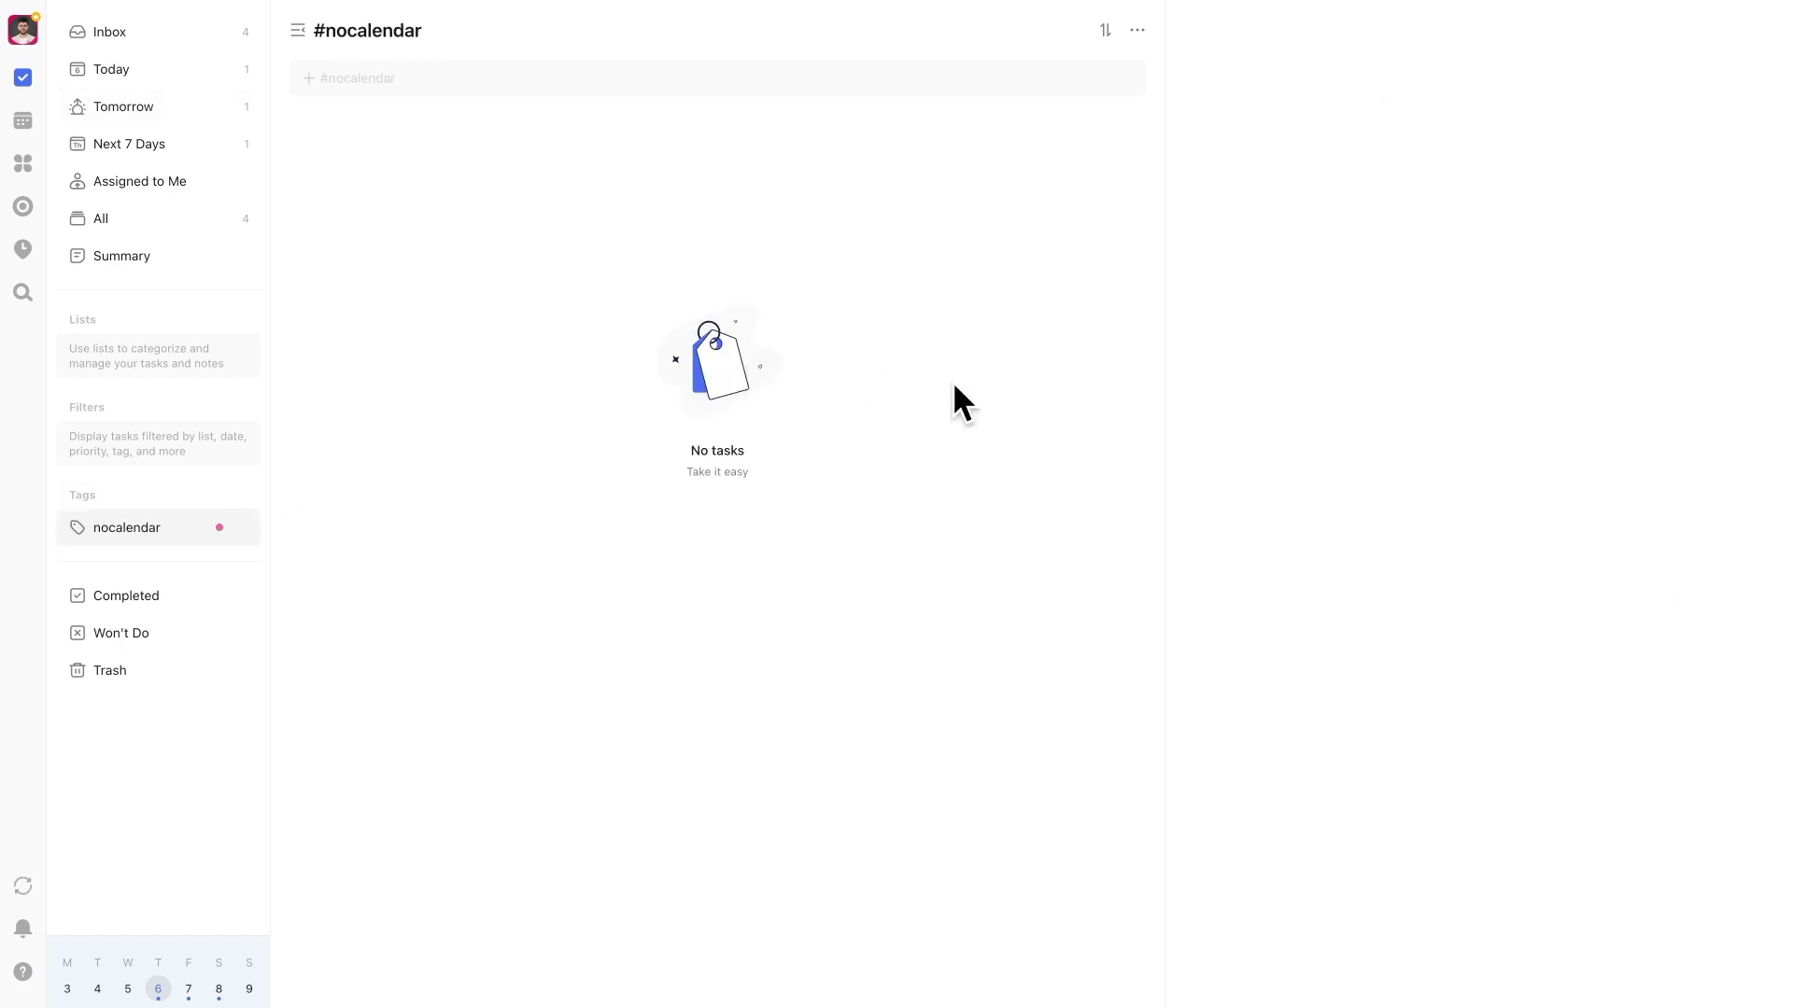
Apply the nocalendar tag to the Inbox's Videos to watch task using #no
click(138, 43)
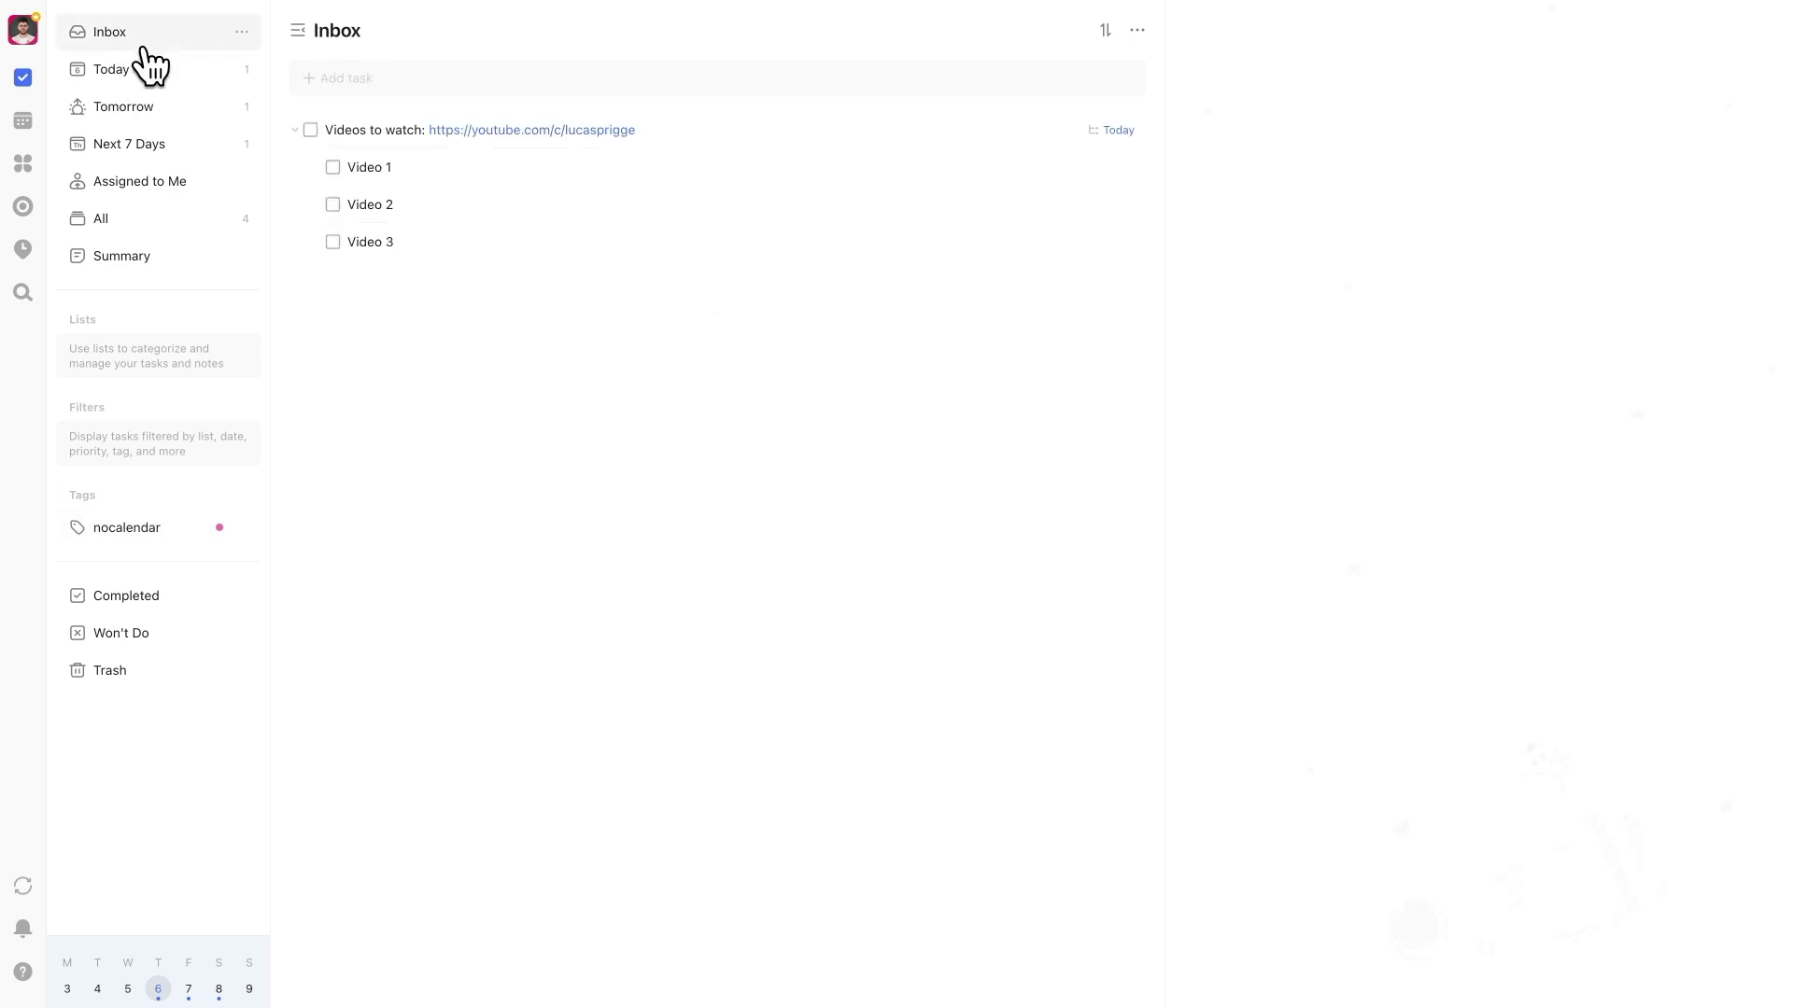
click(701, 132)
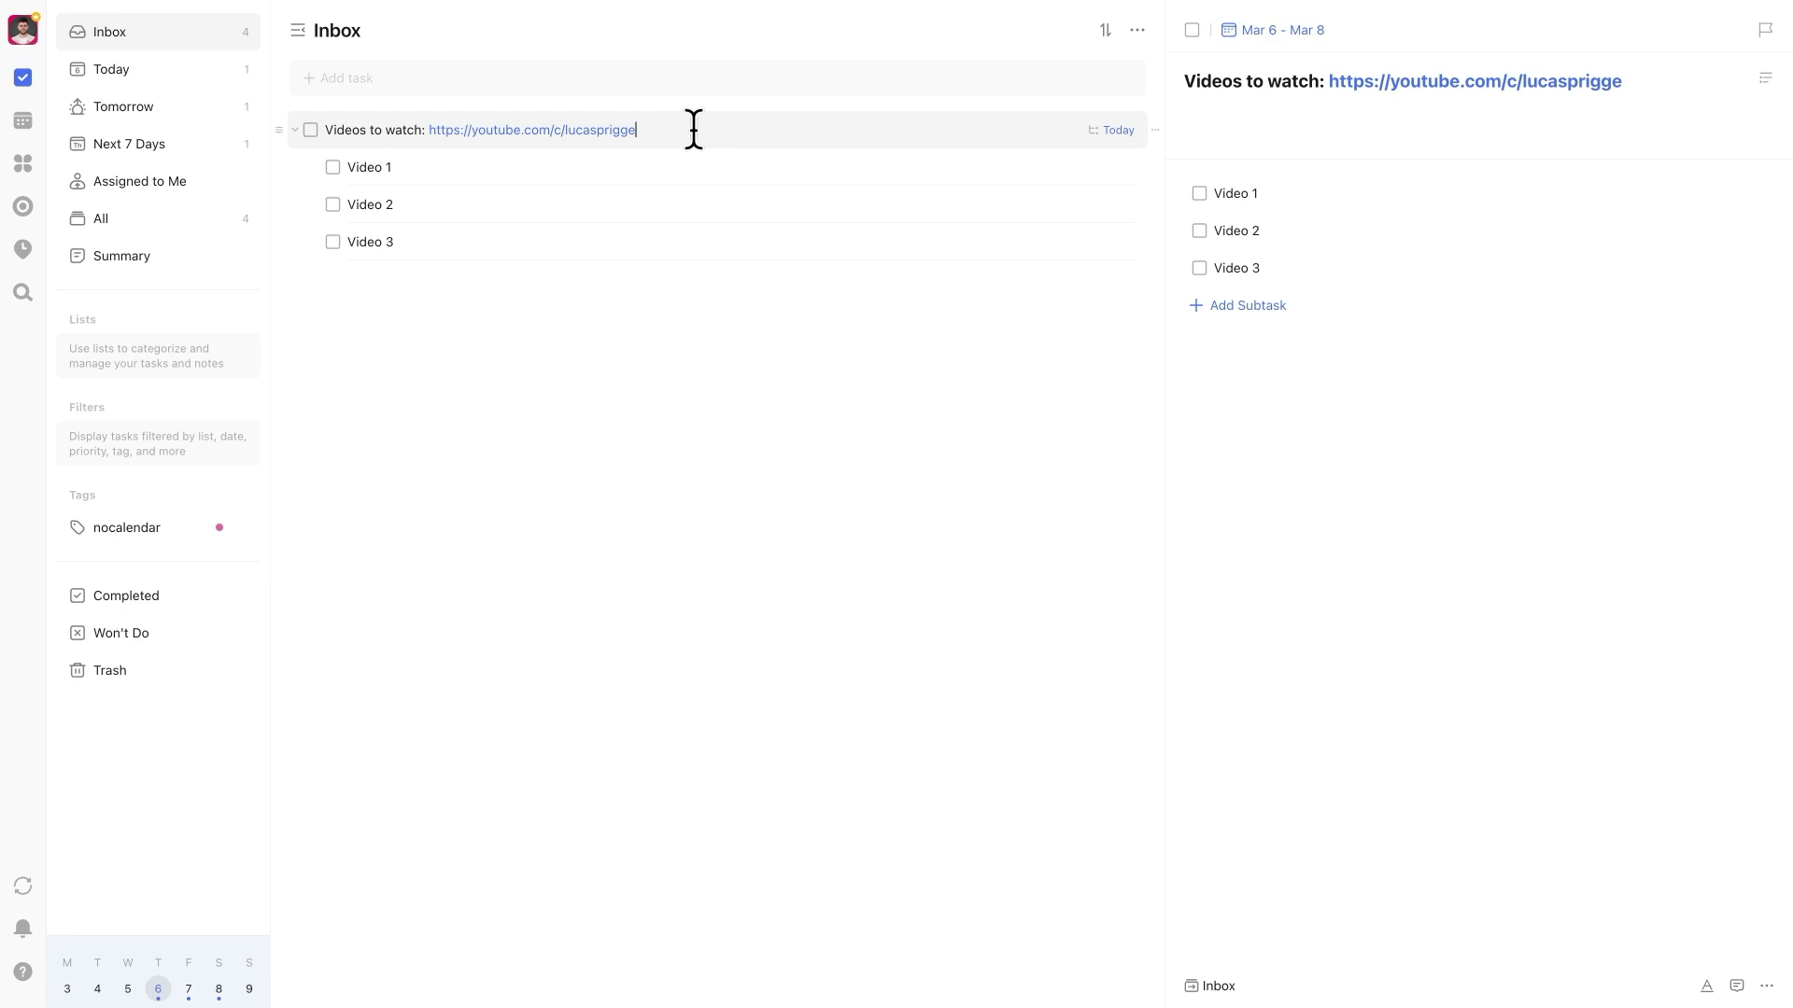
text(#no)
key(Return)
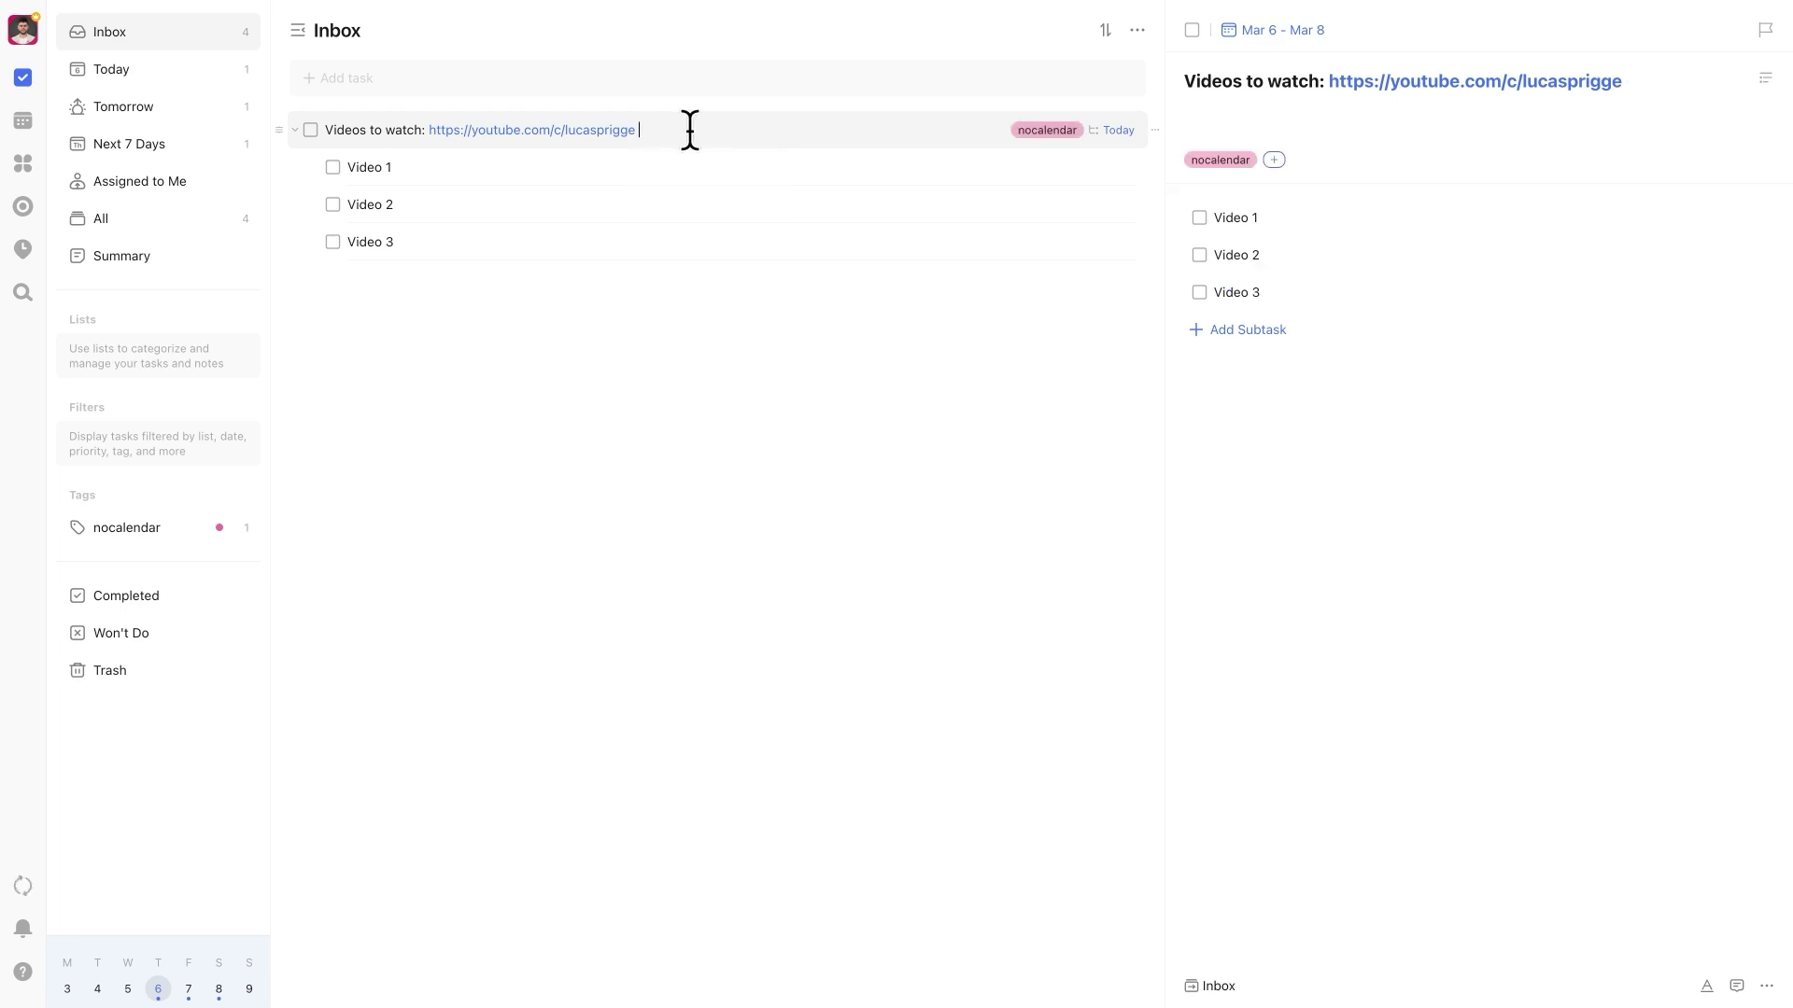
Start a new filter named Show on calendar with a calendar emoji icon
click(249, 408)
click(246, 408)
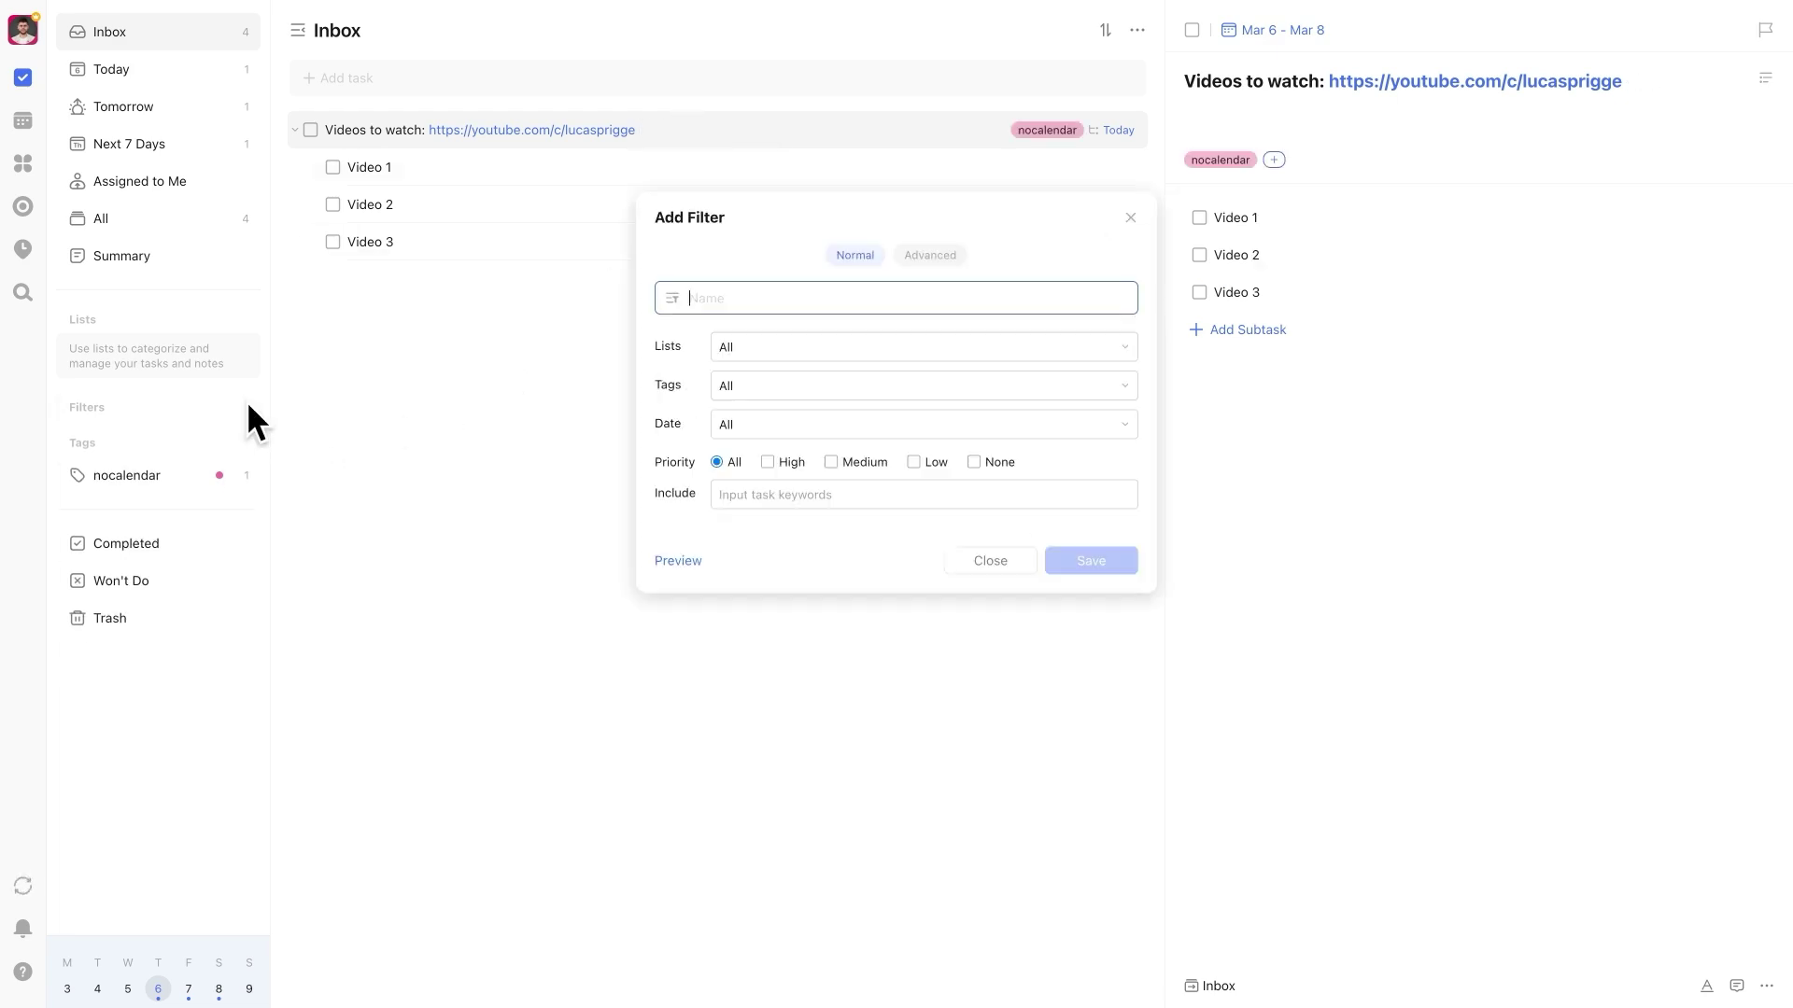
text(Show on)
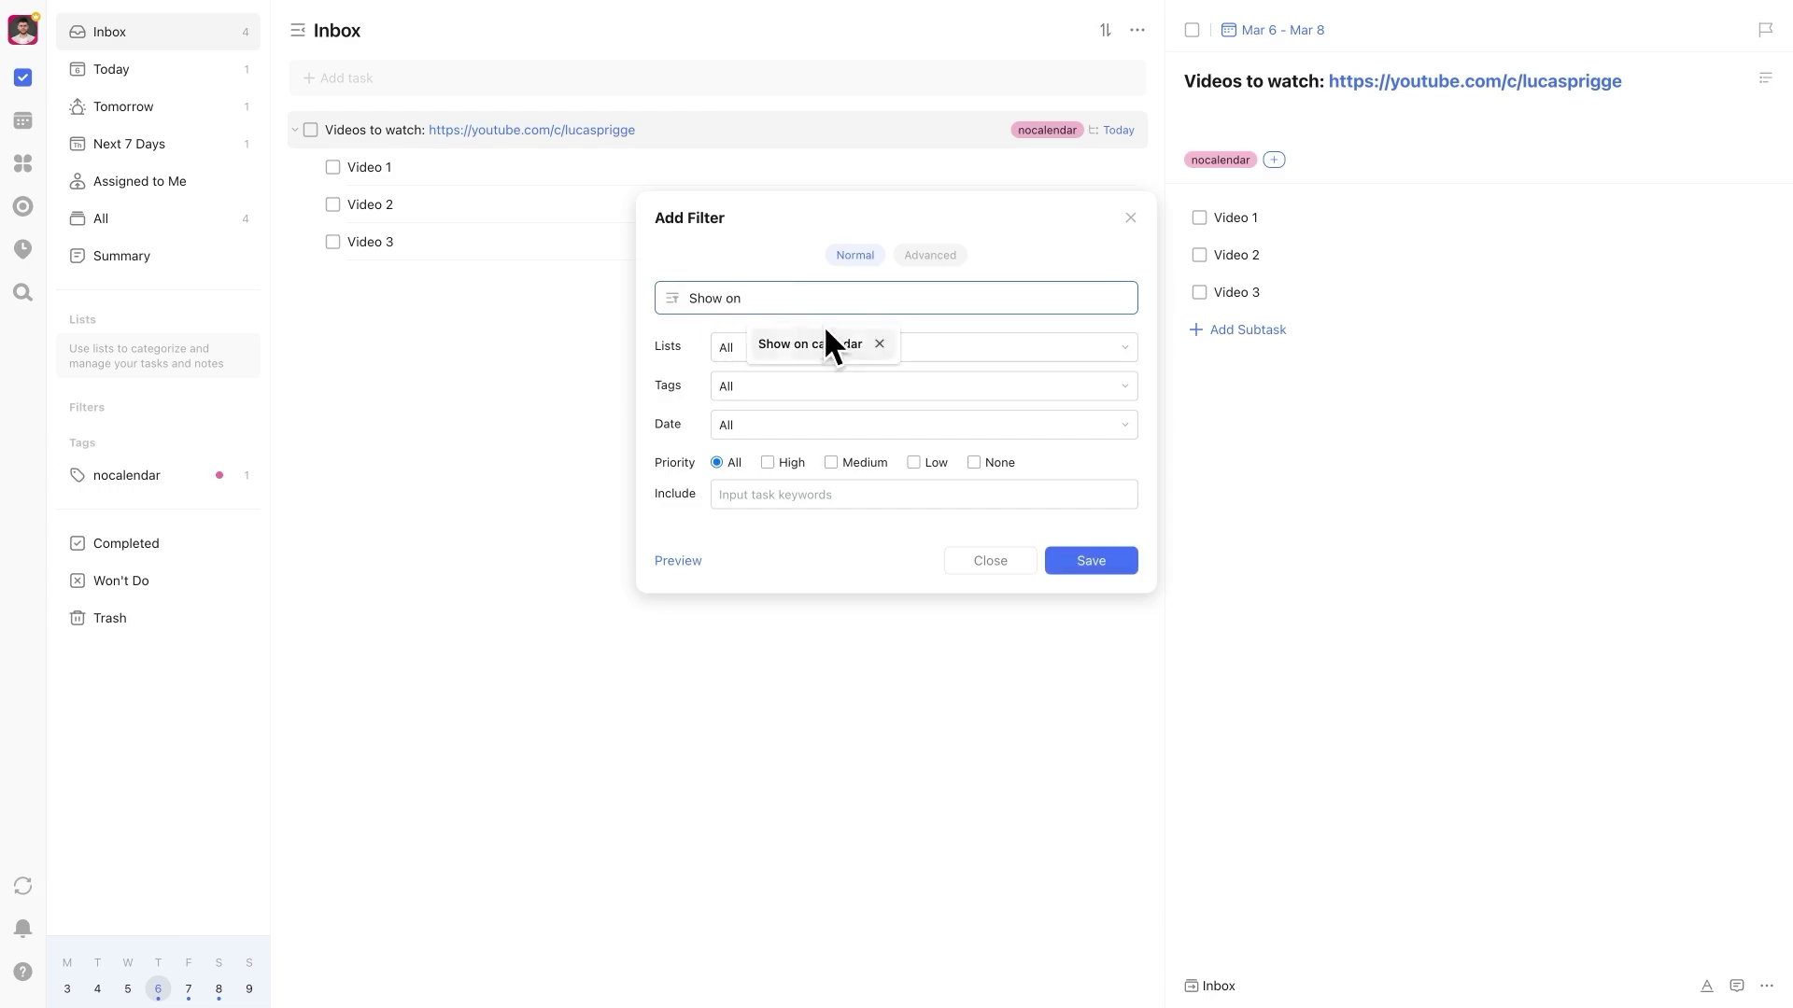
click(821, 341)
click(670, 300)
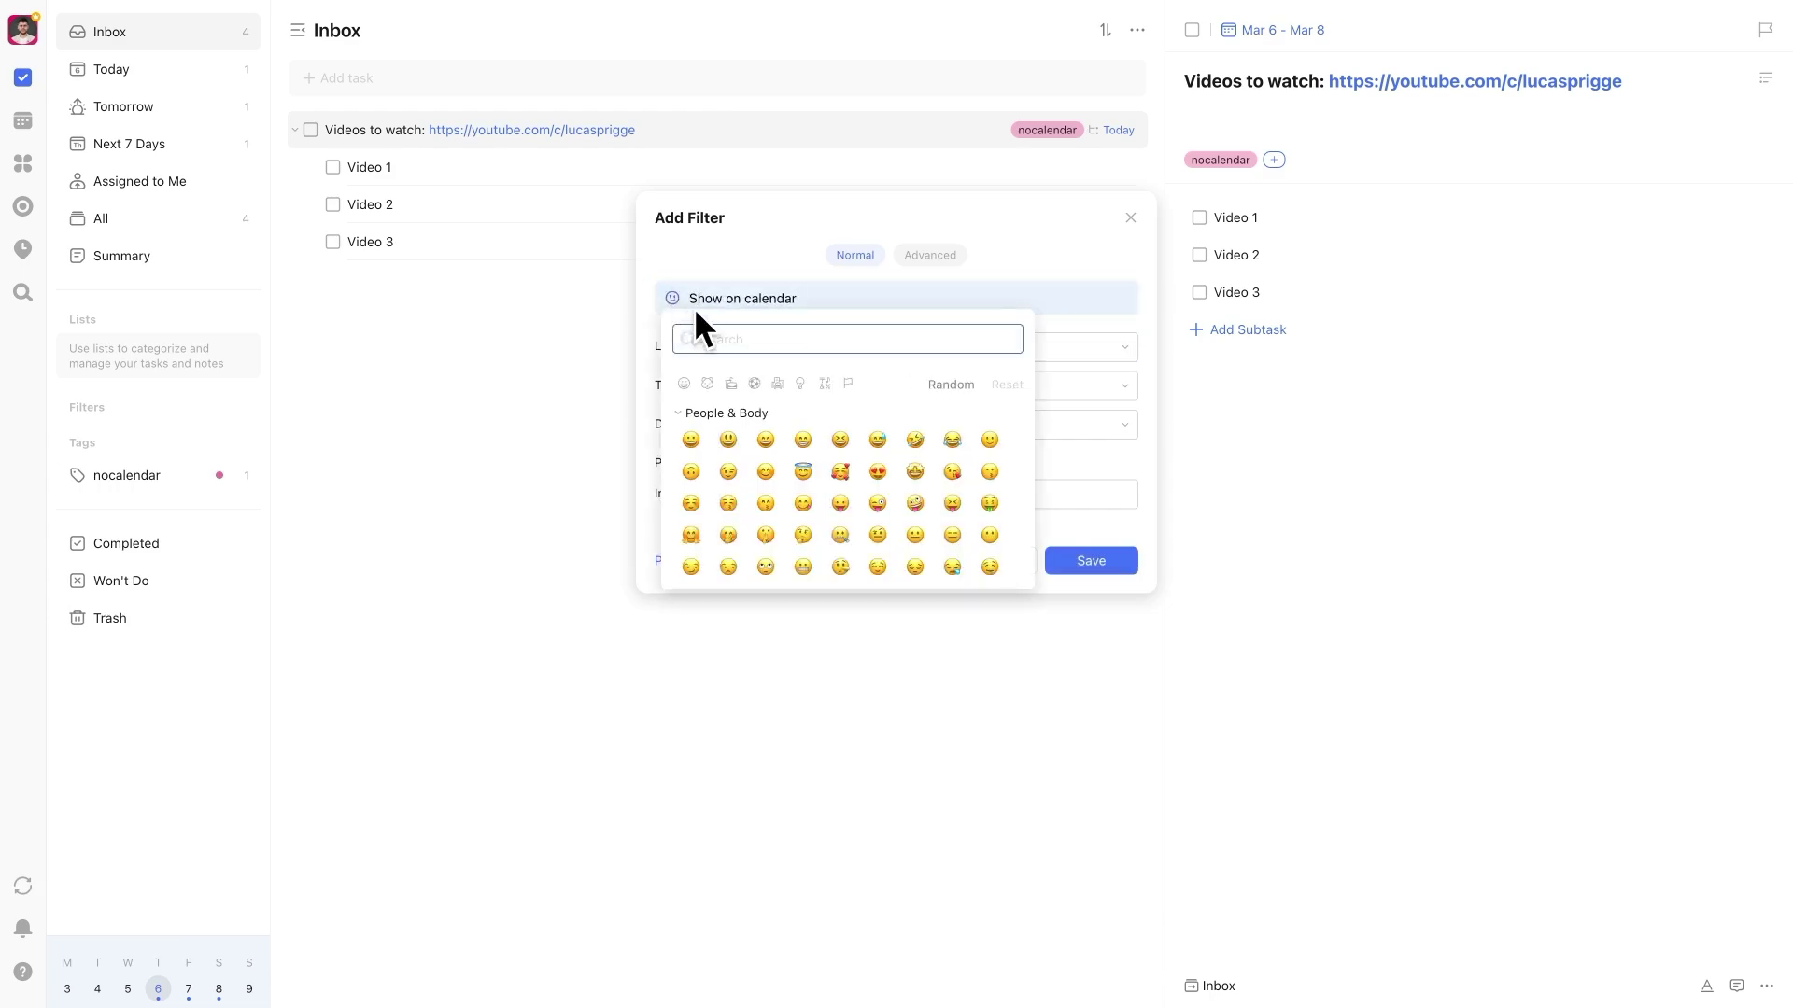
text(calendar)
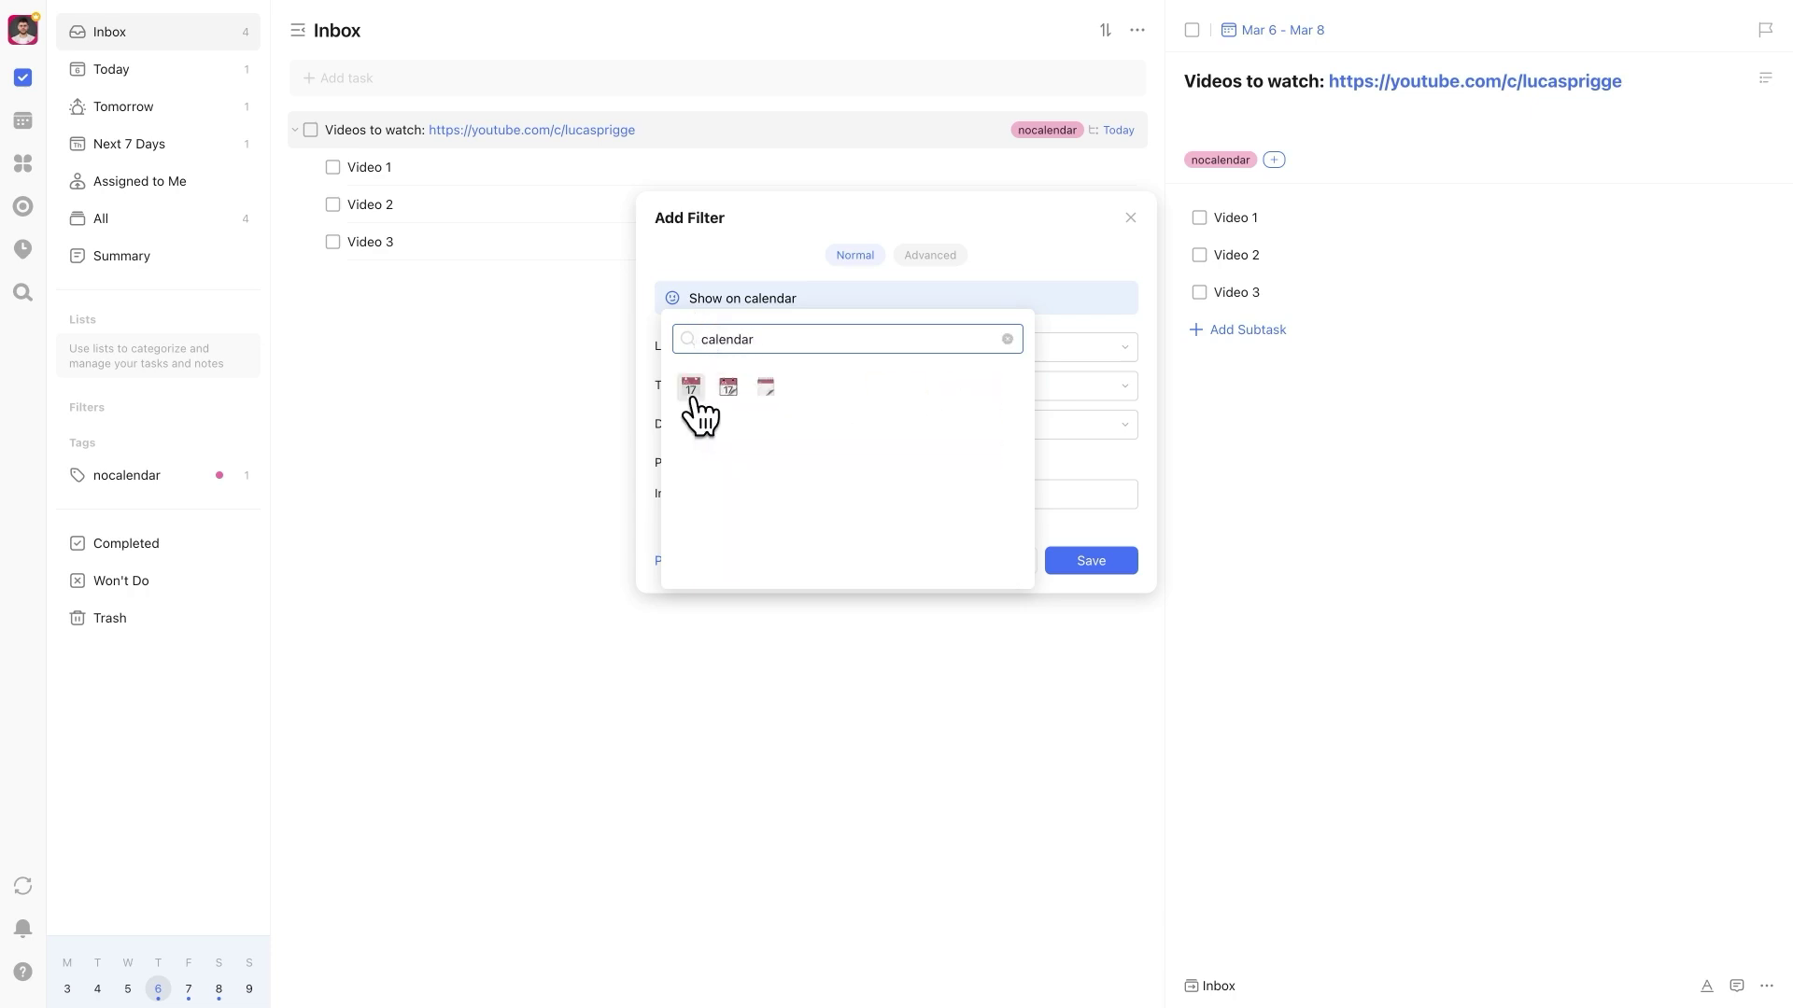
click(691, 386)
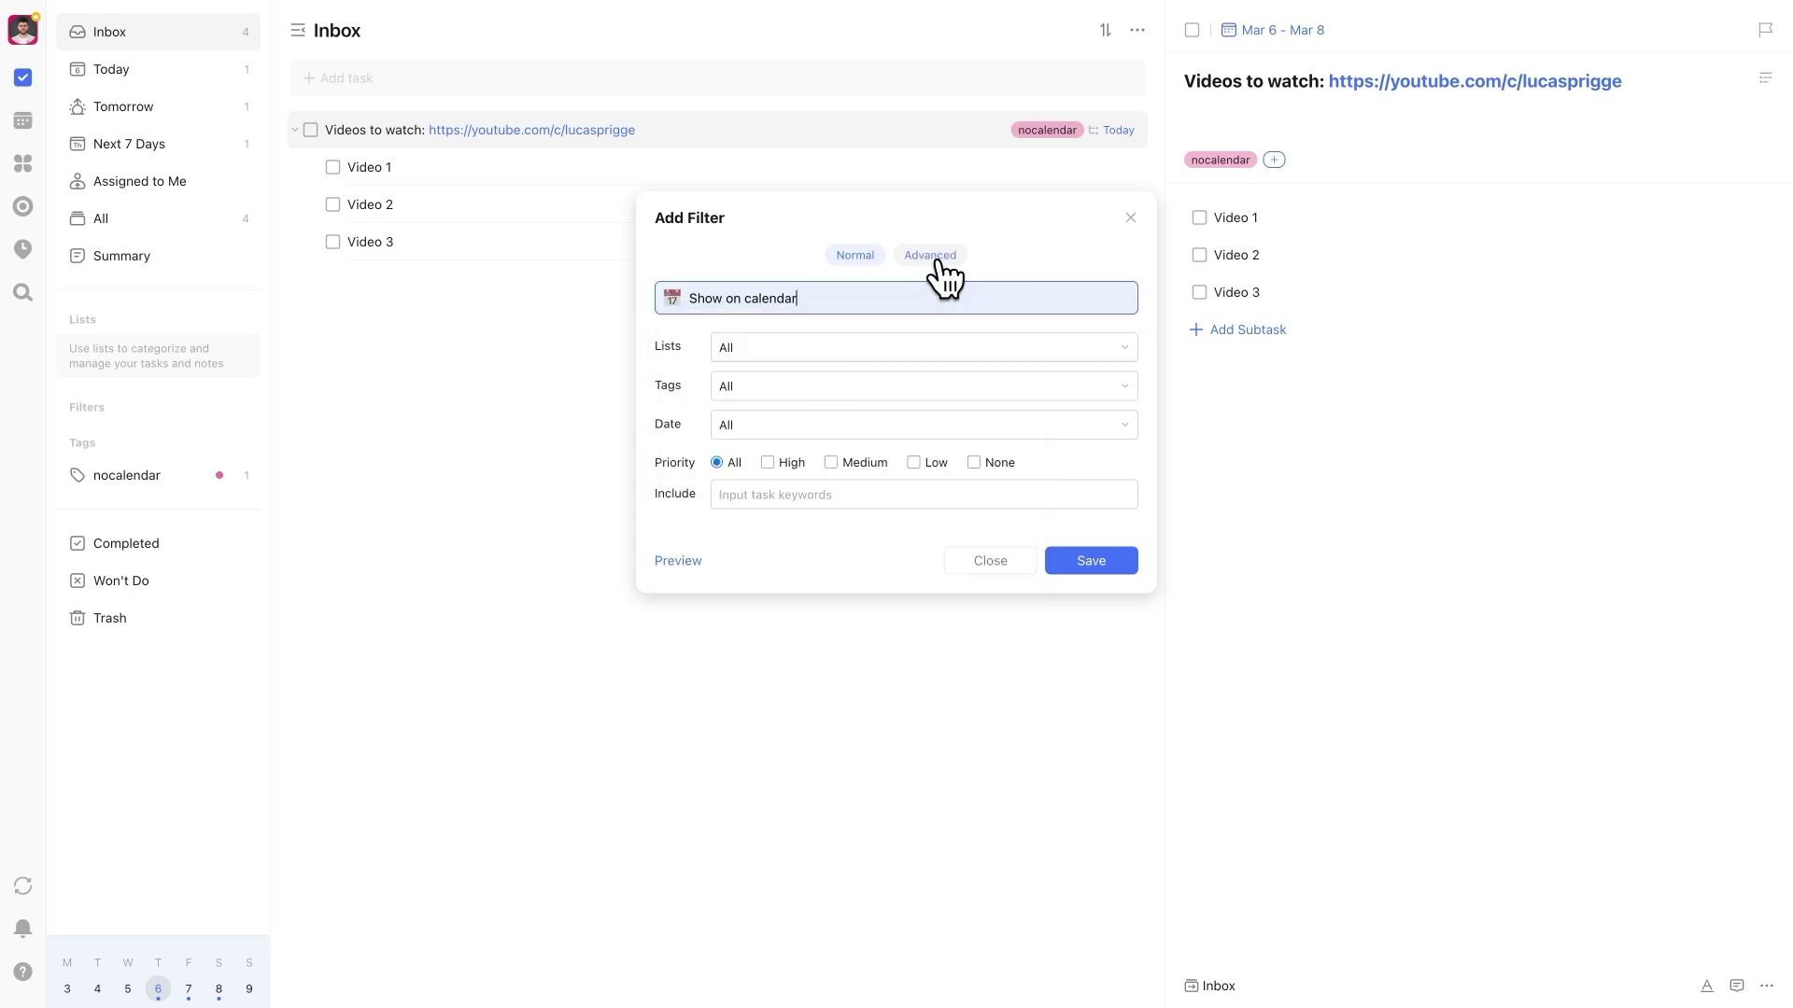
Add an advanced Tags NOT nocalendar condition and save the filter
click(931, 254)
click(680, 347)
click(686, 416)
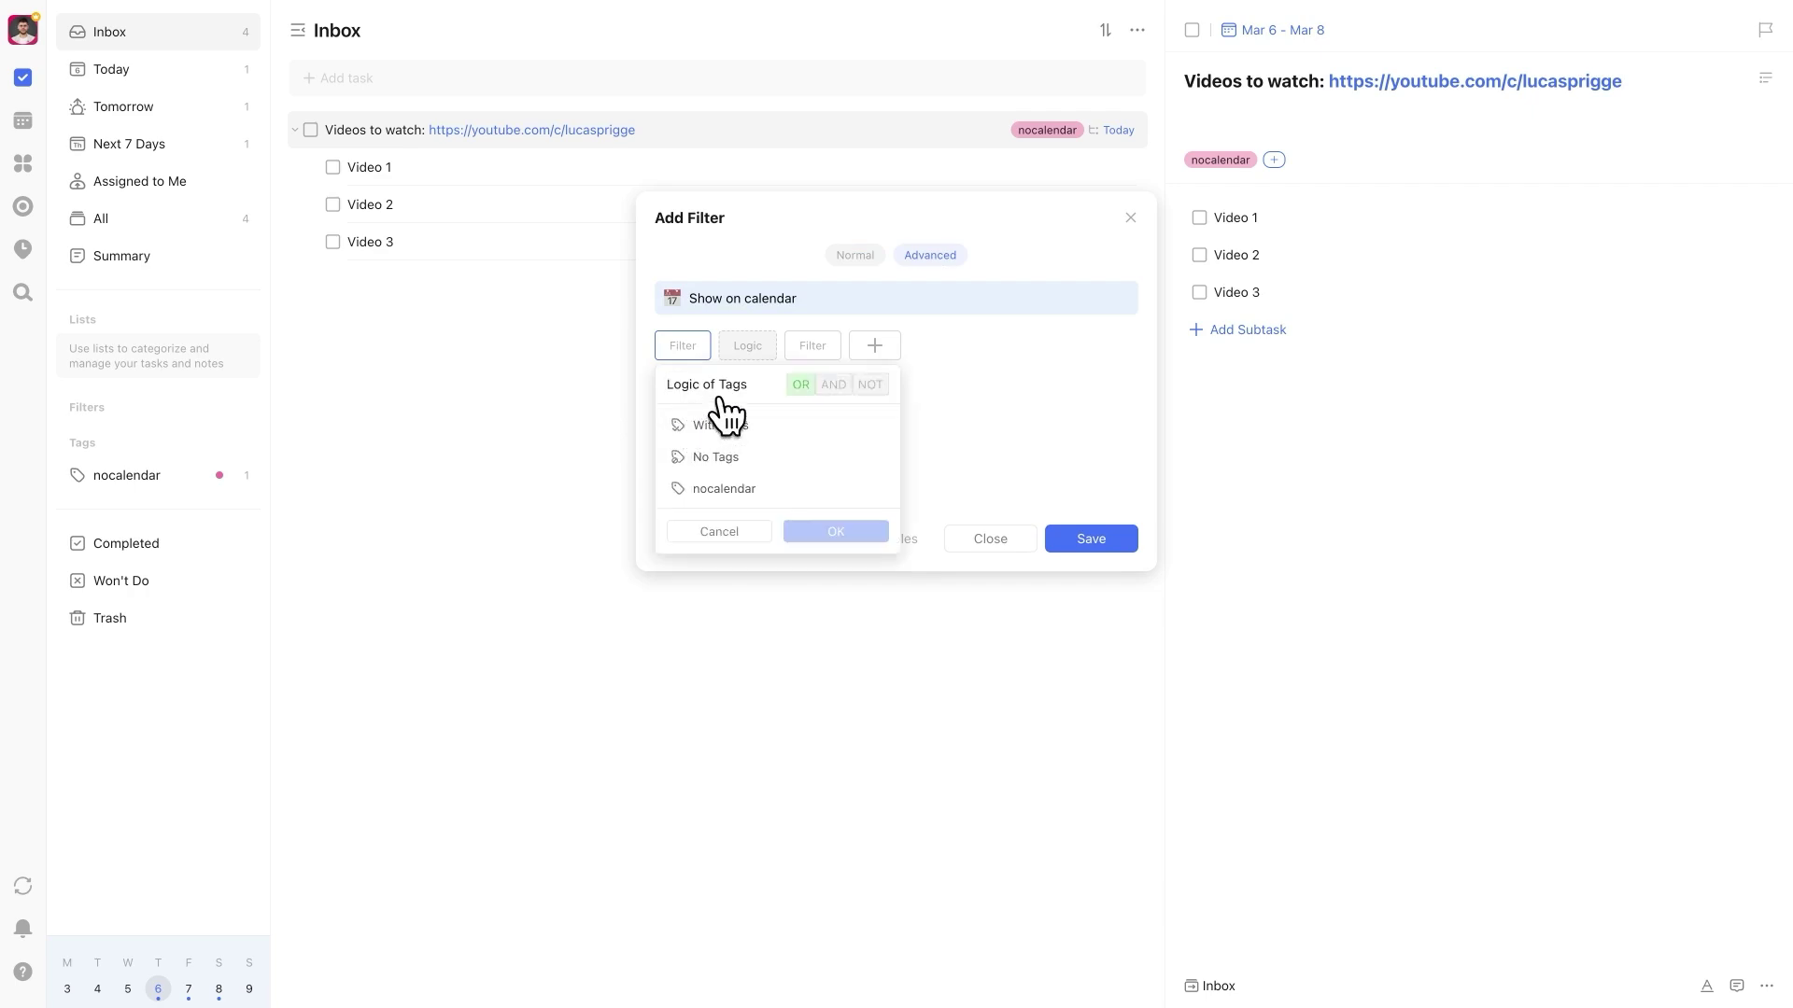
click(871, 386)
click(798, 490)
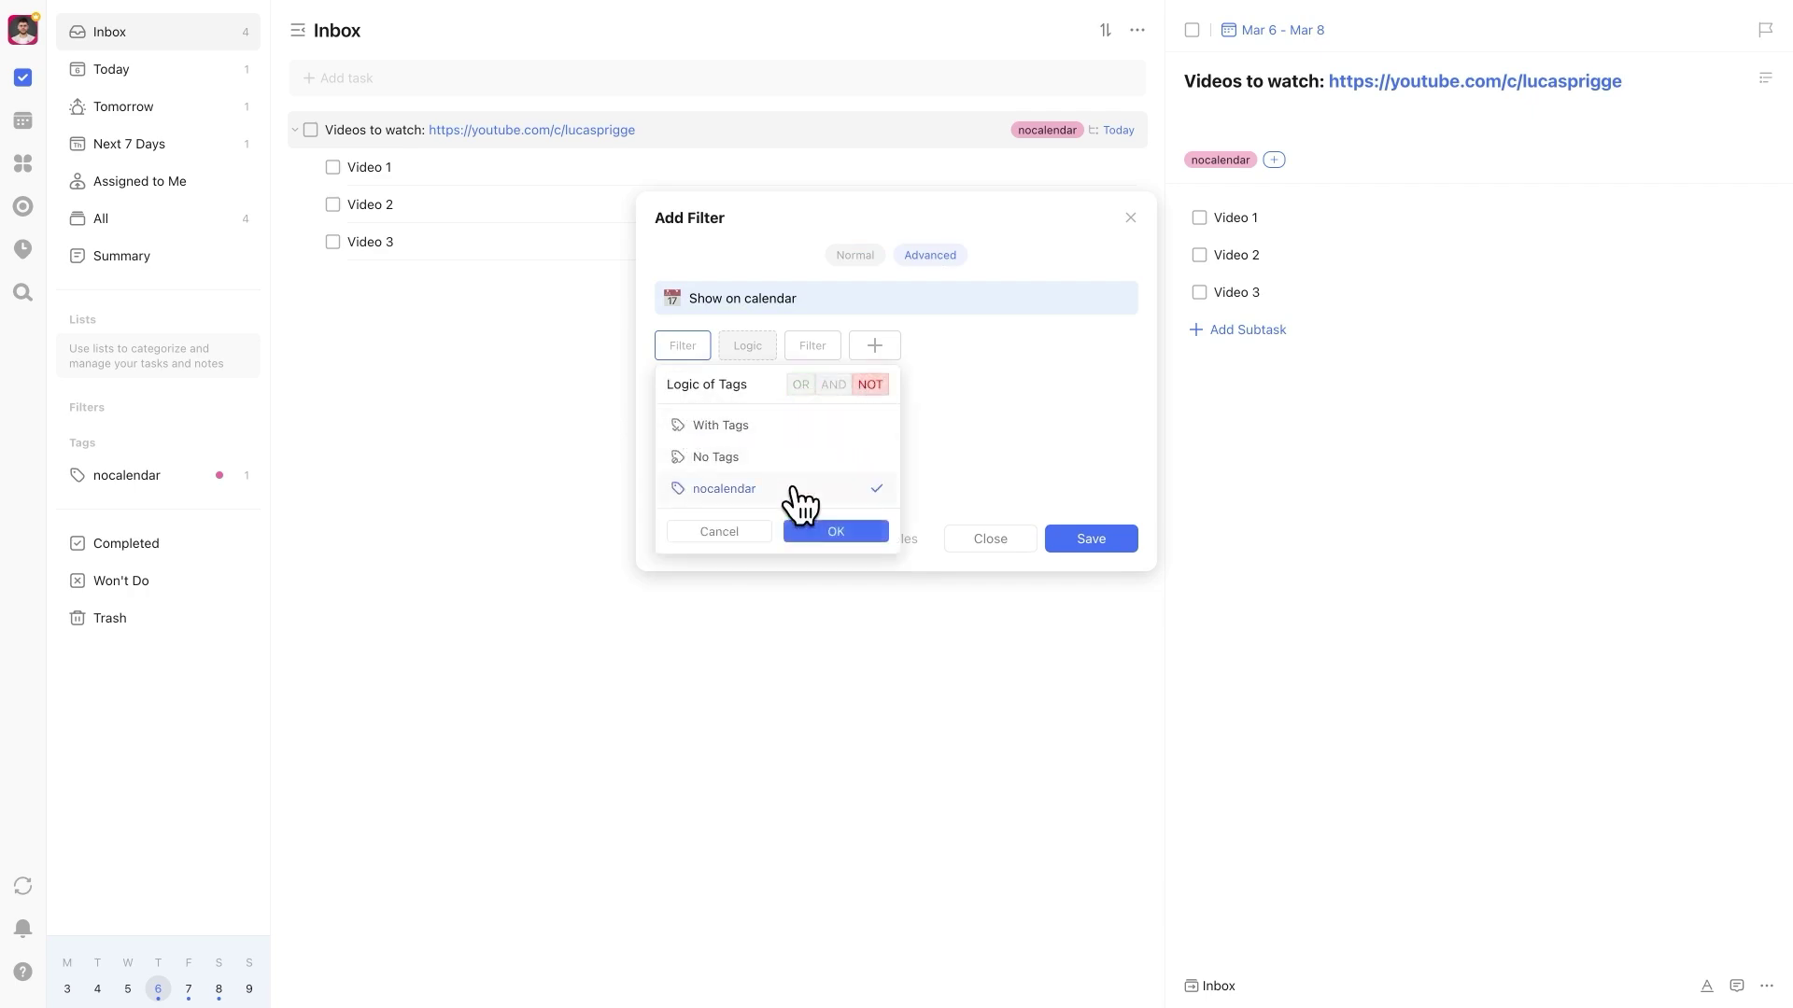
click(821, 532)
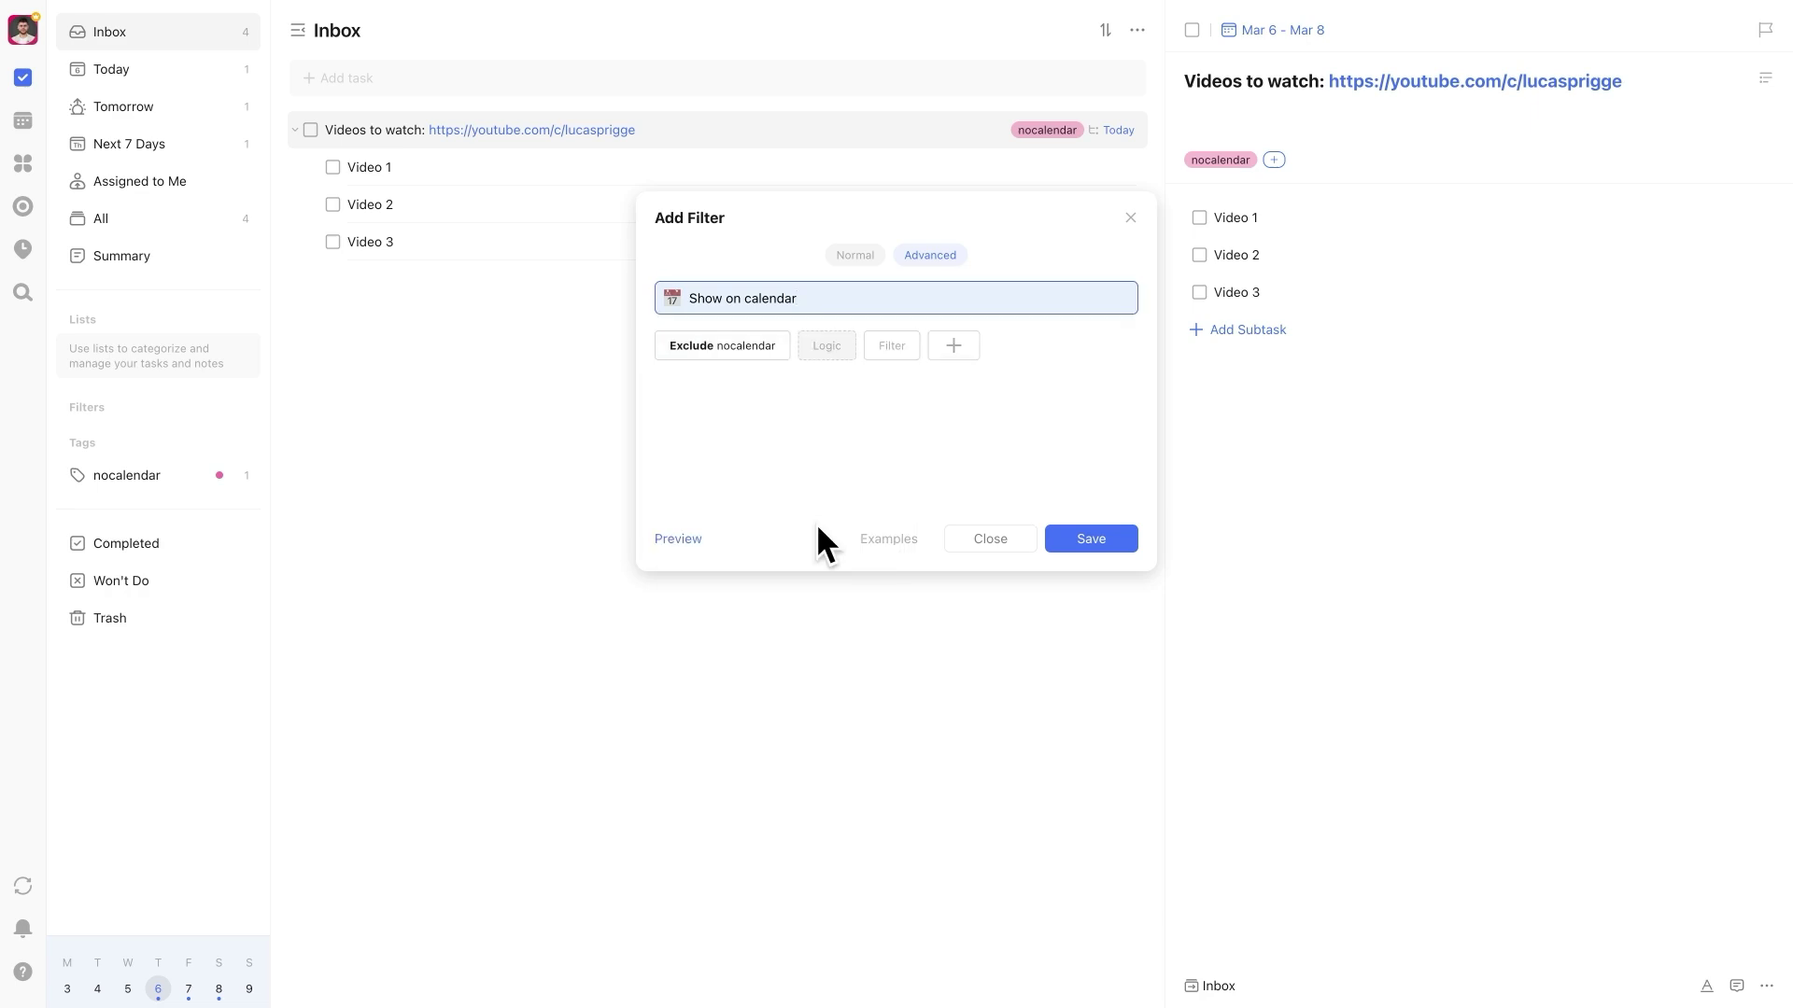
click(1078, 537)
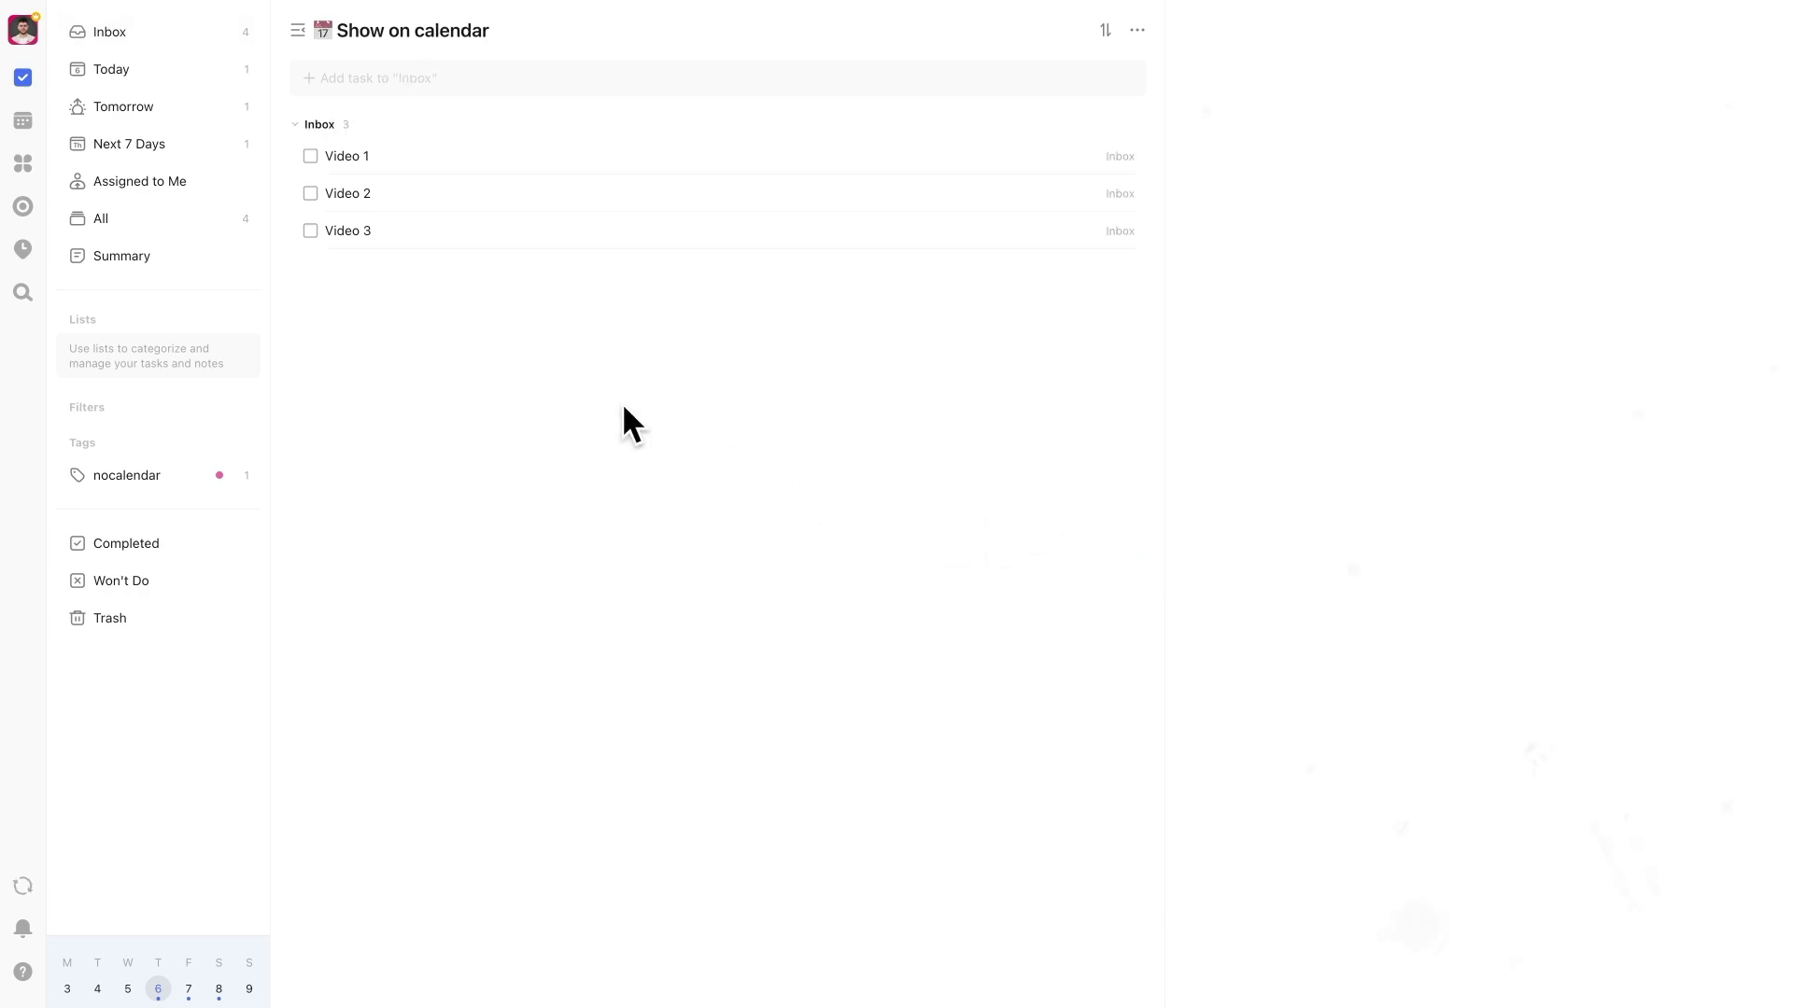
Switch the March calendar between All and the Show on calendar filter, ending on the filter
click(26, 122)
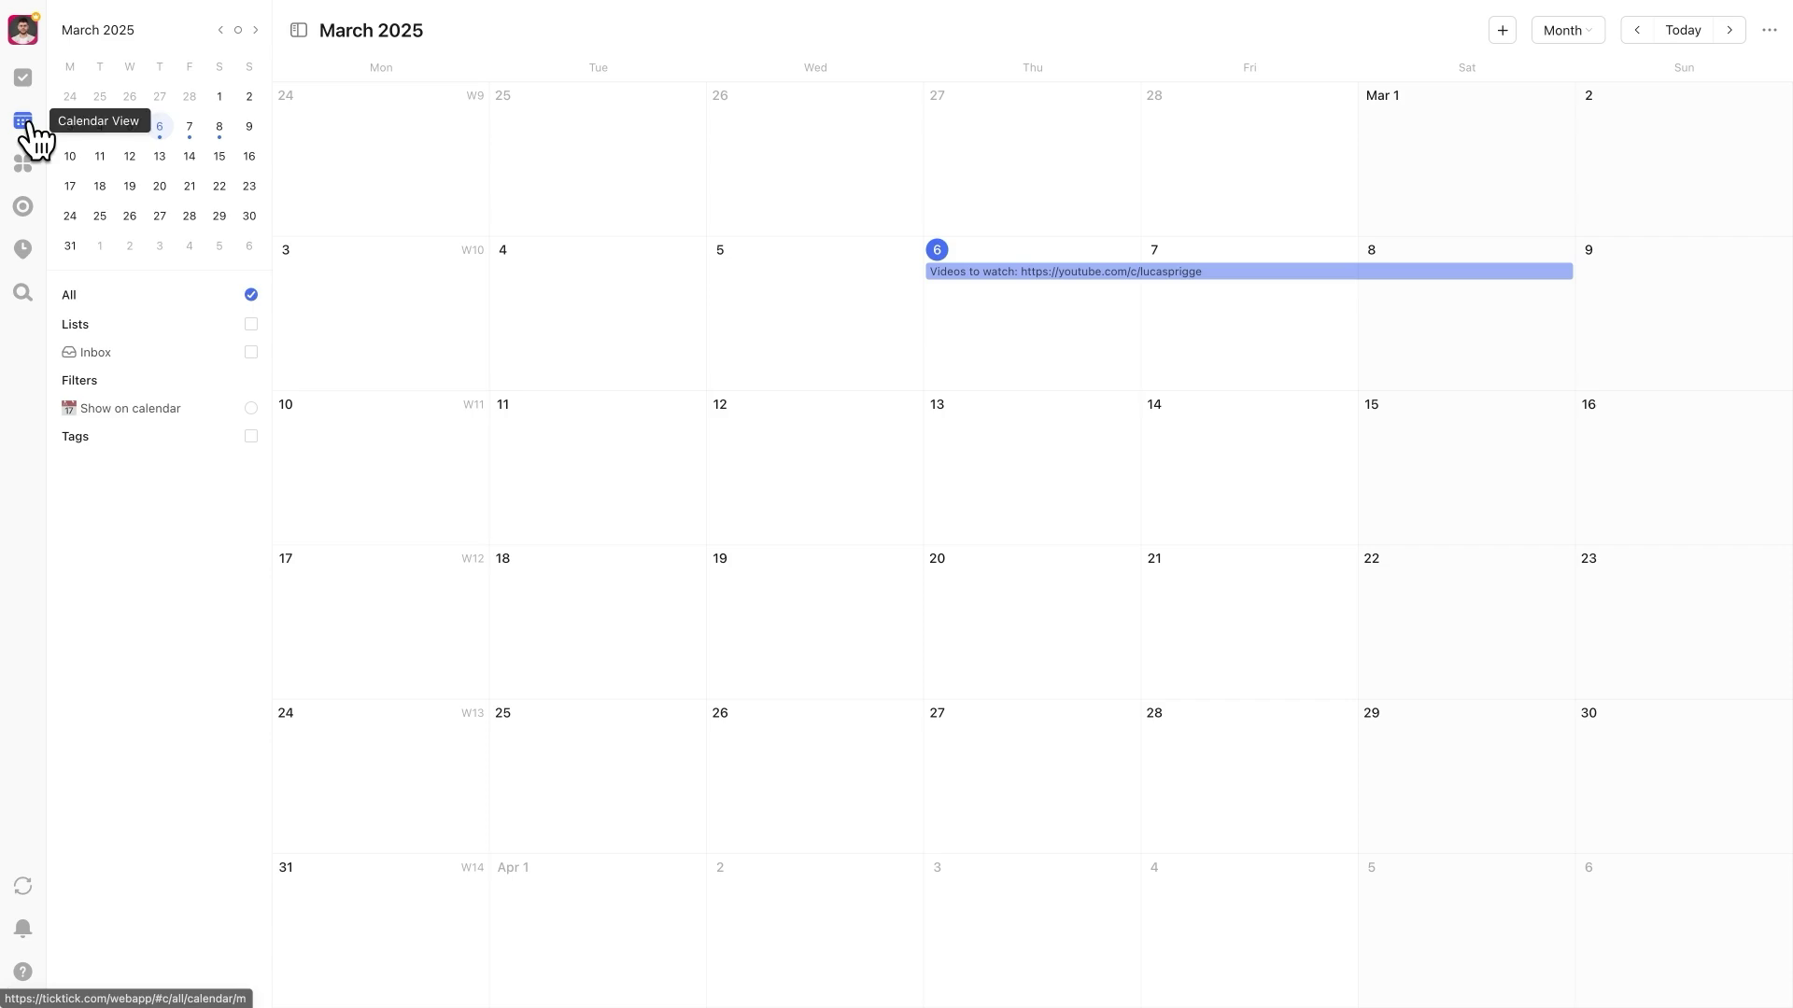
click(251, 408)
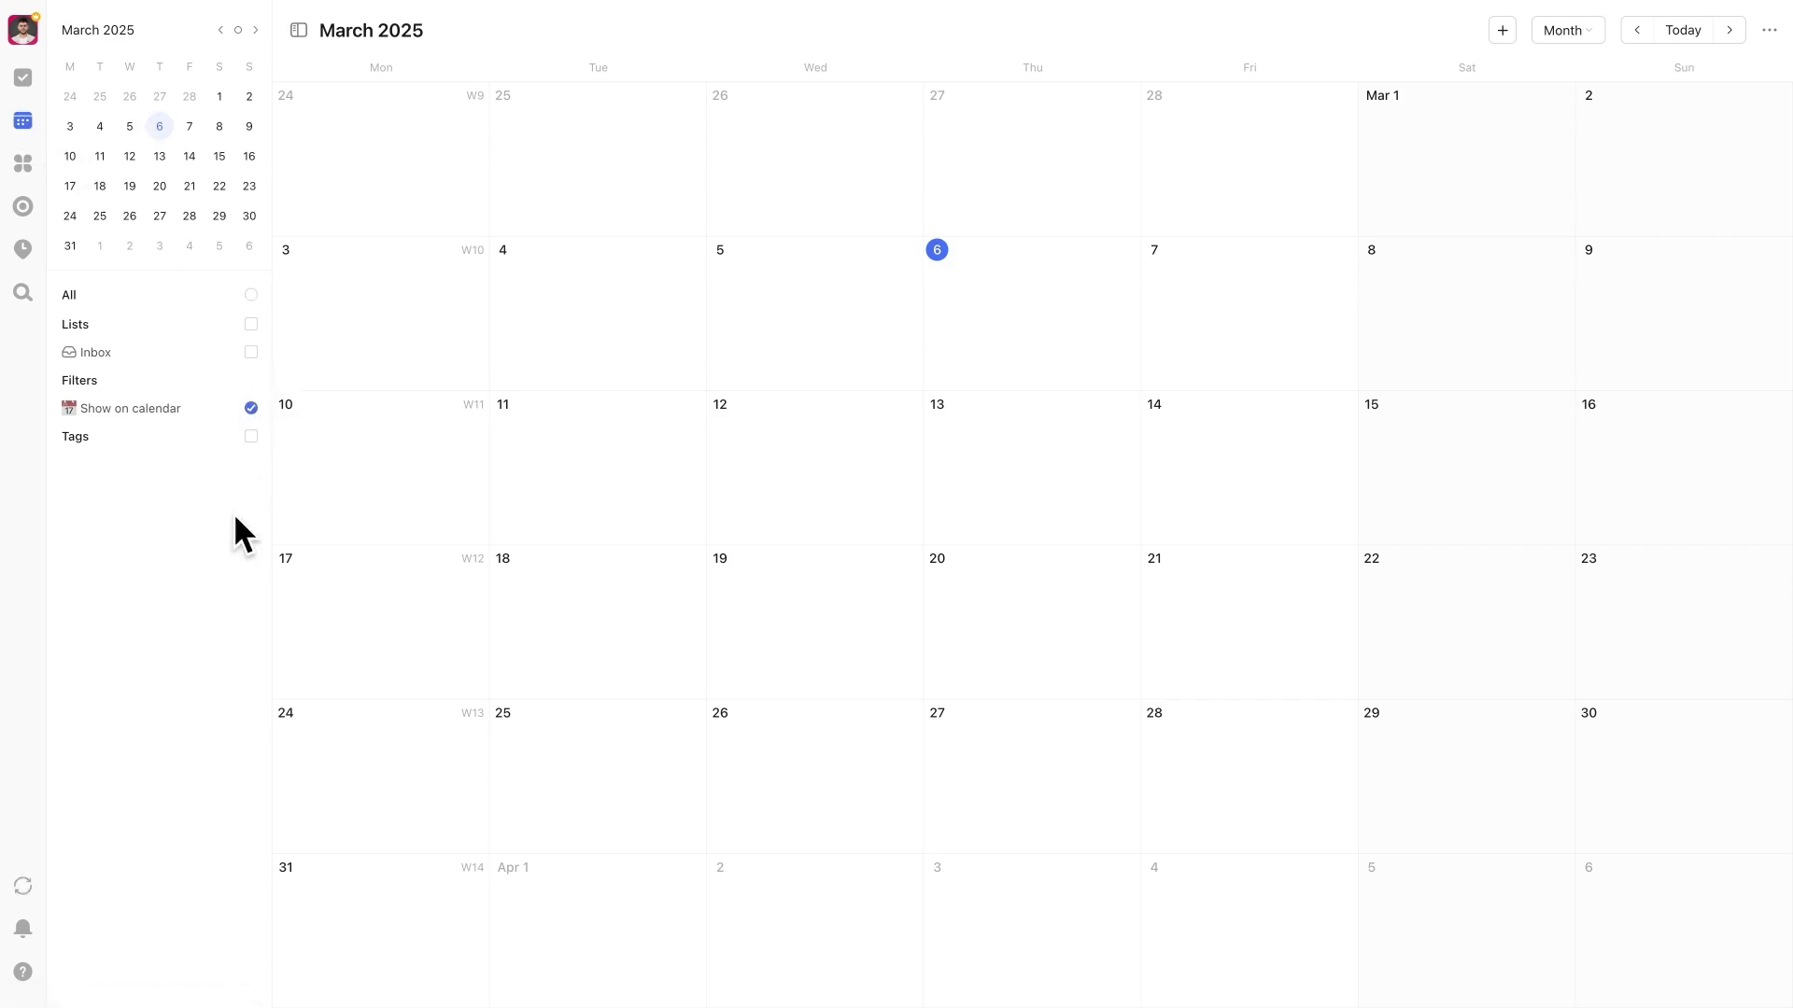
click(250, 295)
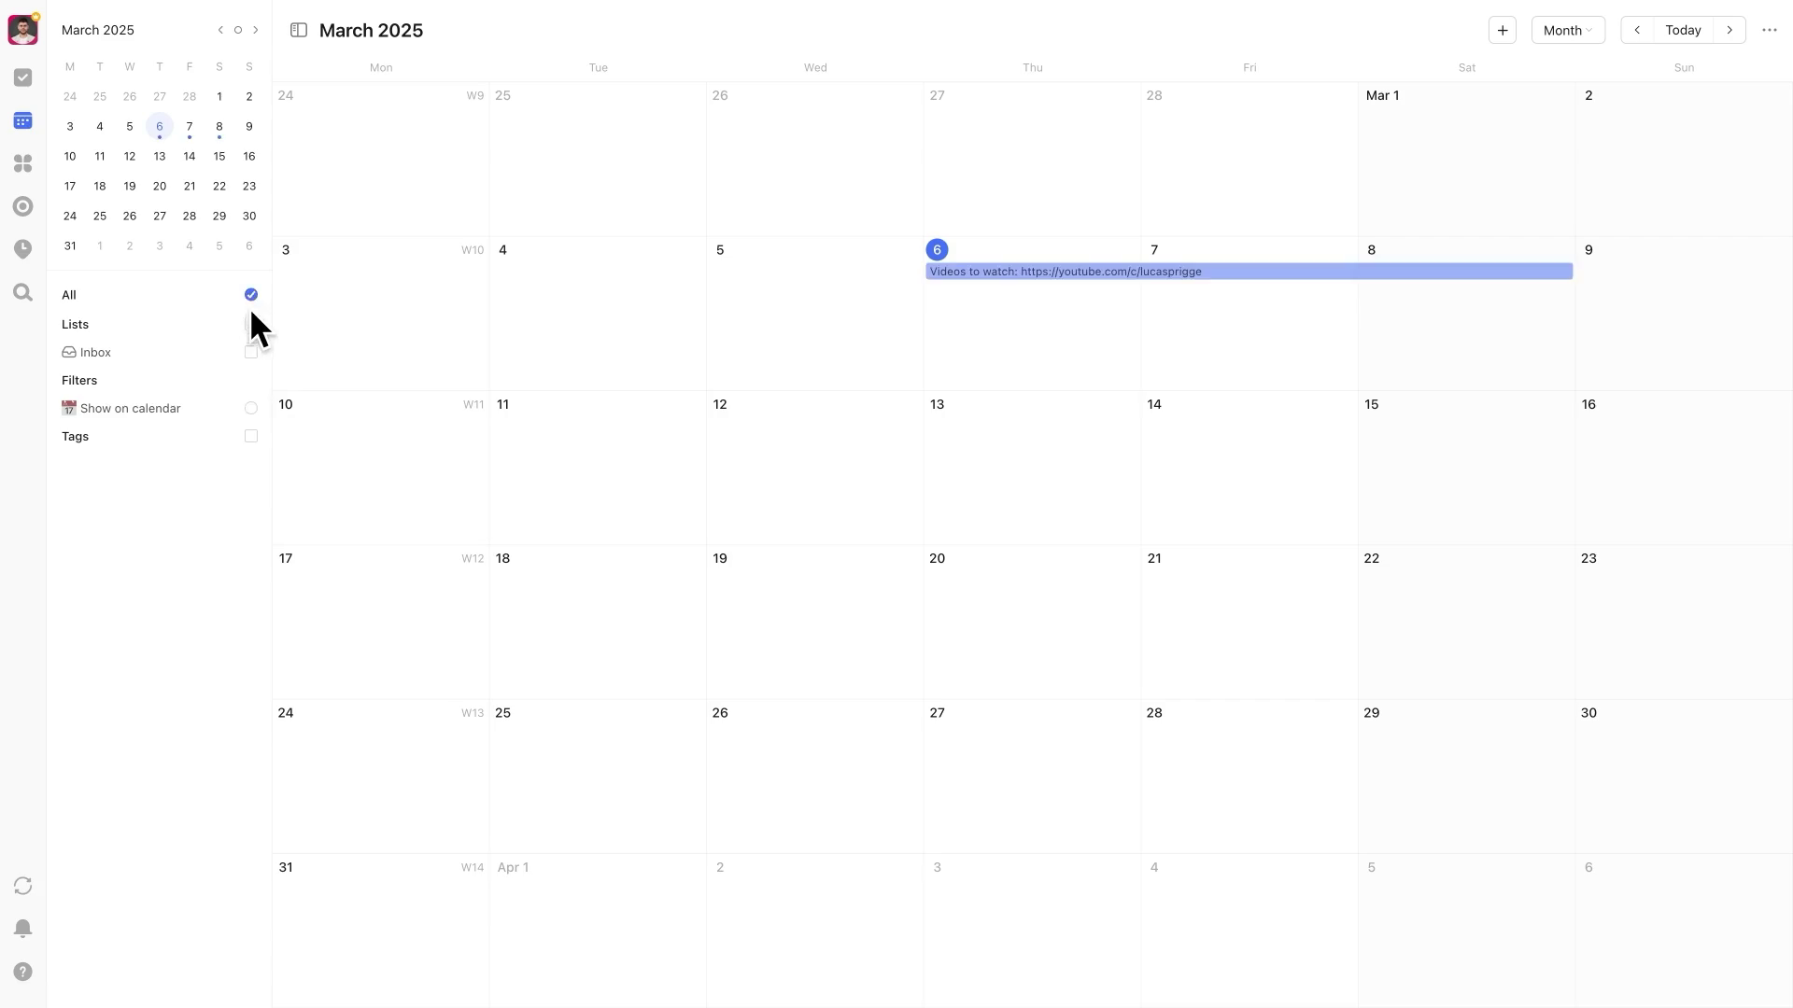
click(252, 408)
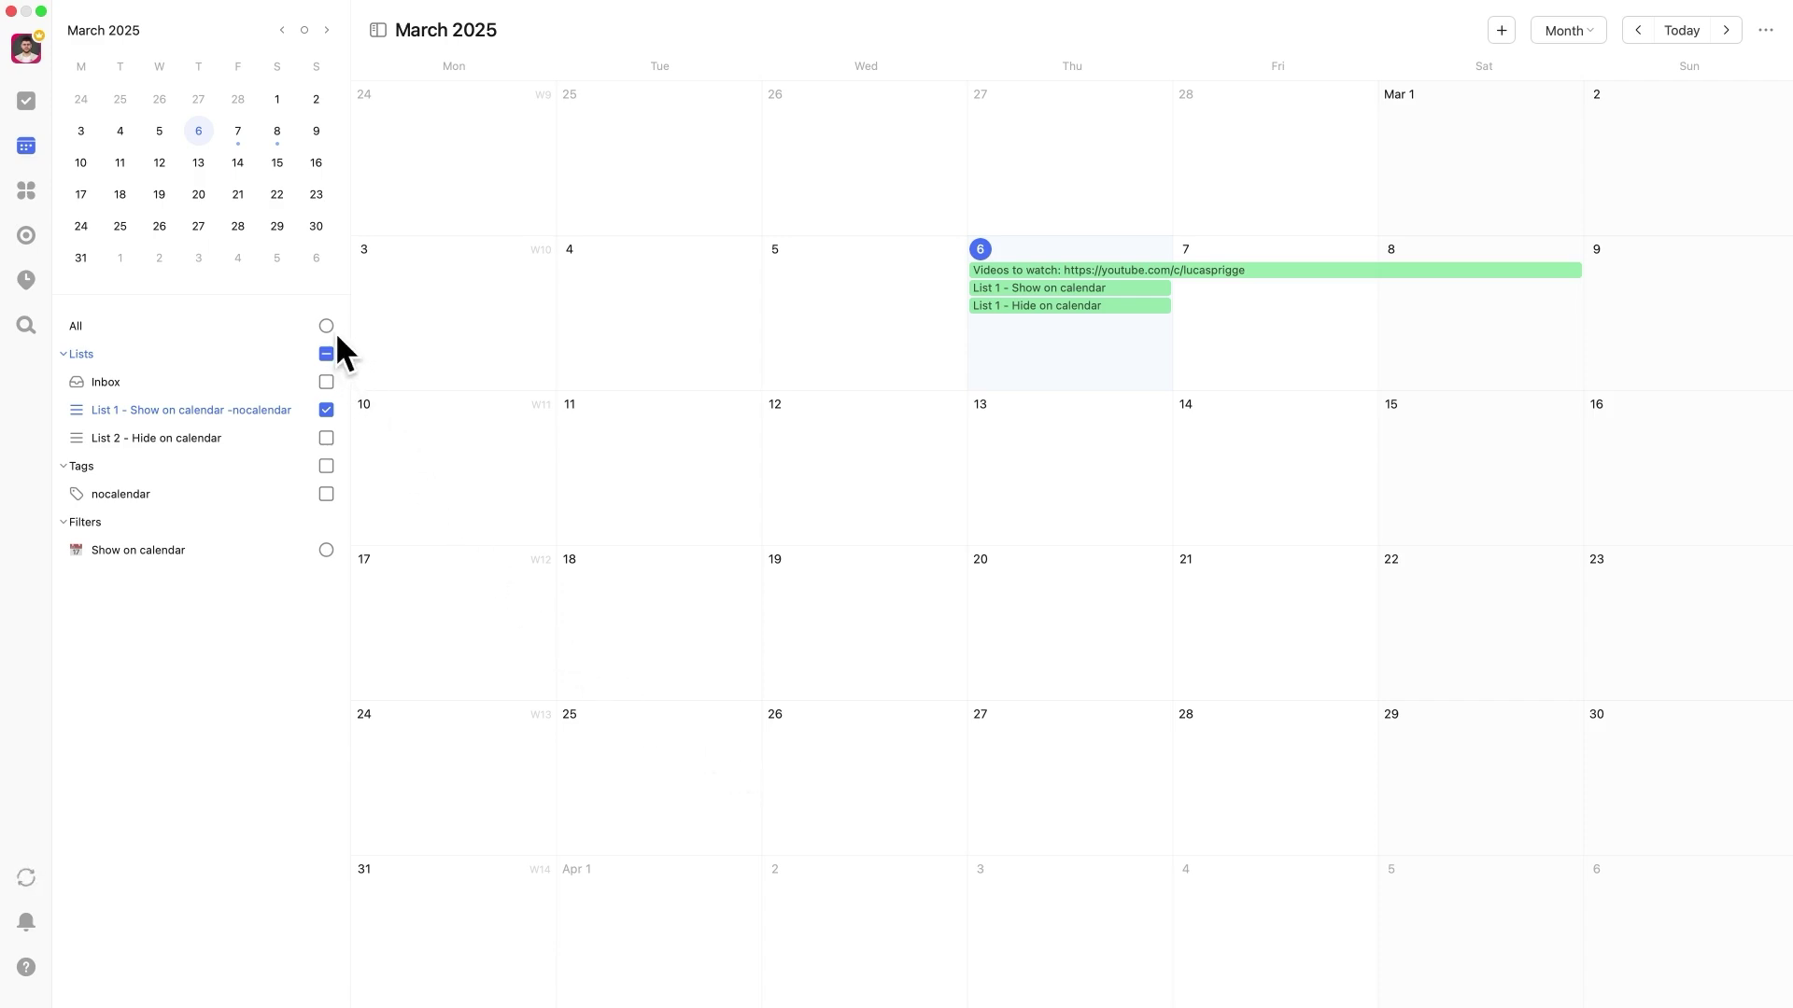
Compare the calendar showing all lists, List 1 only, and the Show on calendar filter
click(328, 324)
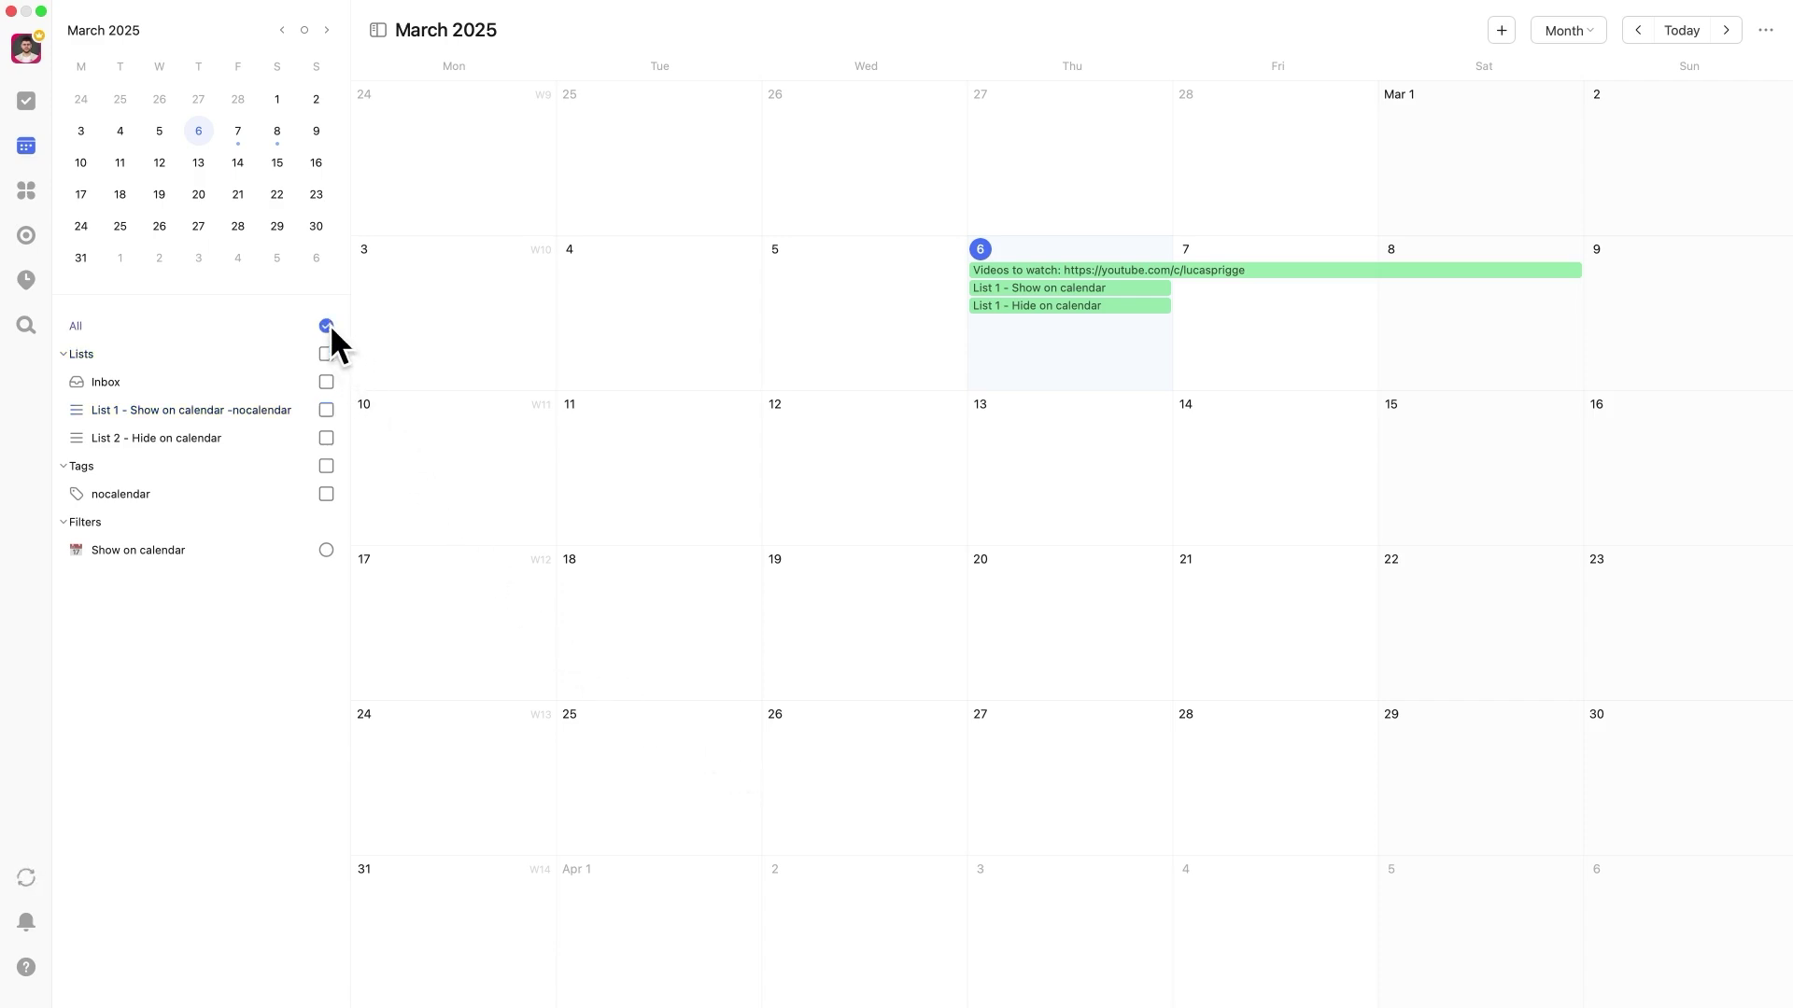
click(326, 408)
click(326, 550)
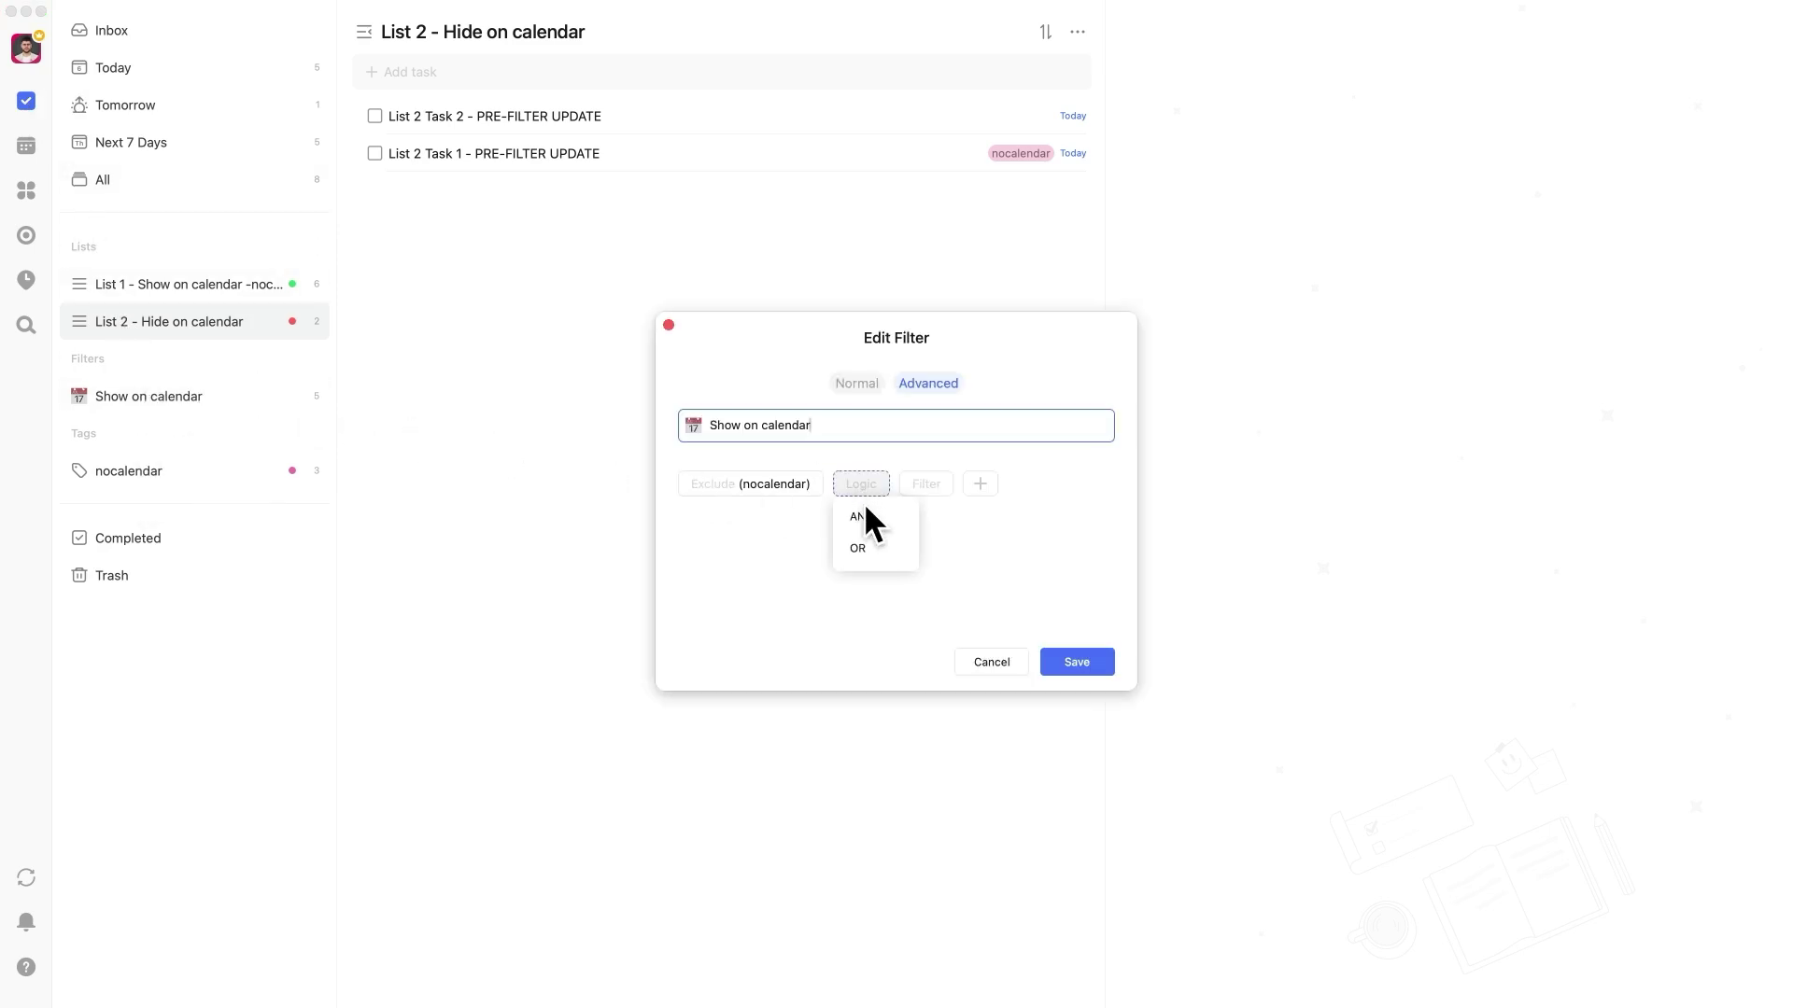
Add an AND condition excluding List 2 - Hide on calendar, then reapply the filter to the calendar
click(863, 515)
click(921, 486)
click(928, 519)
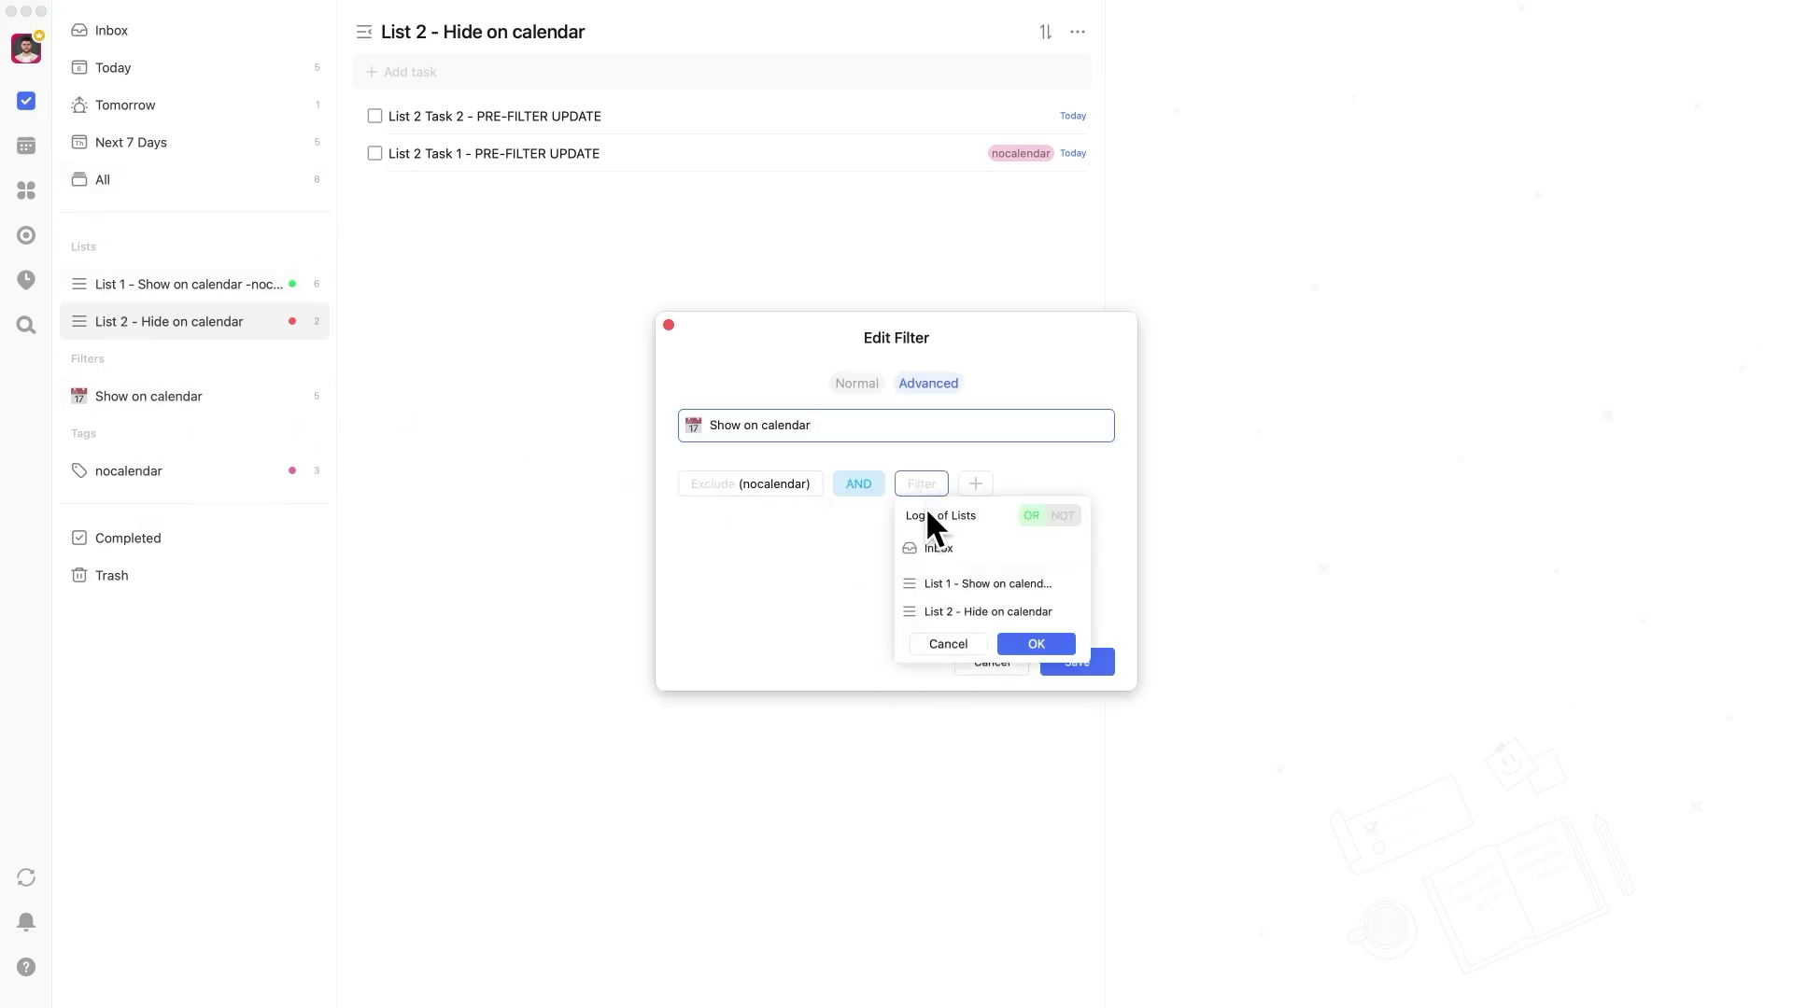
click(1062, 516)
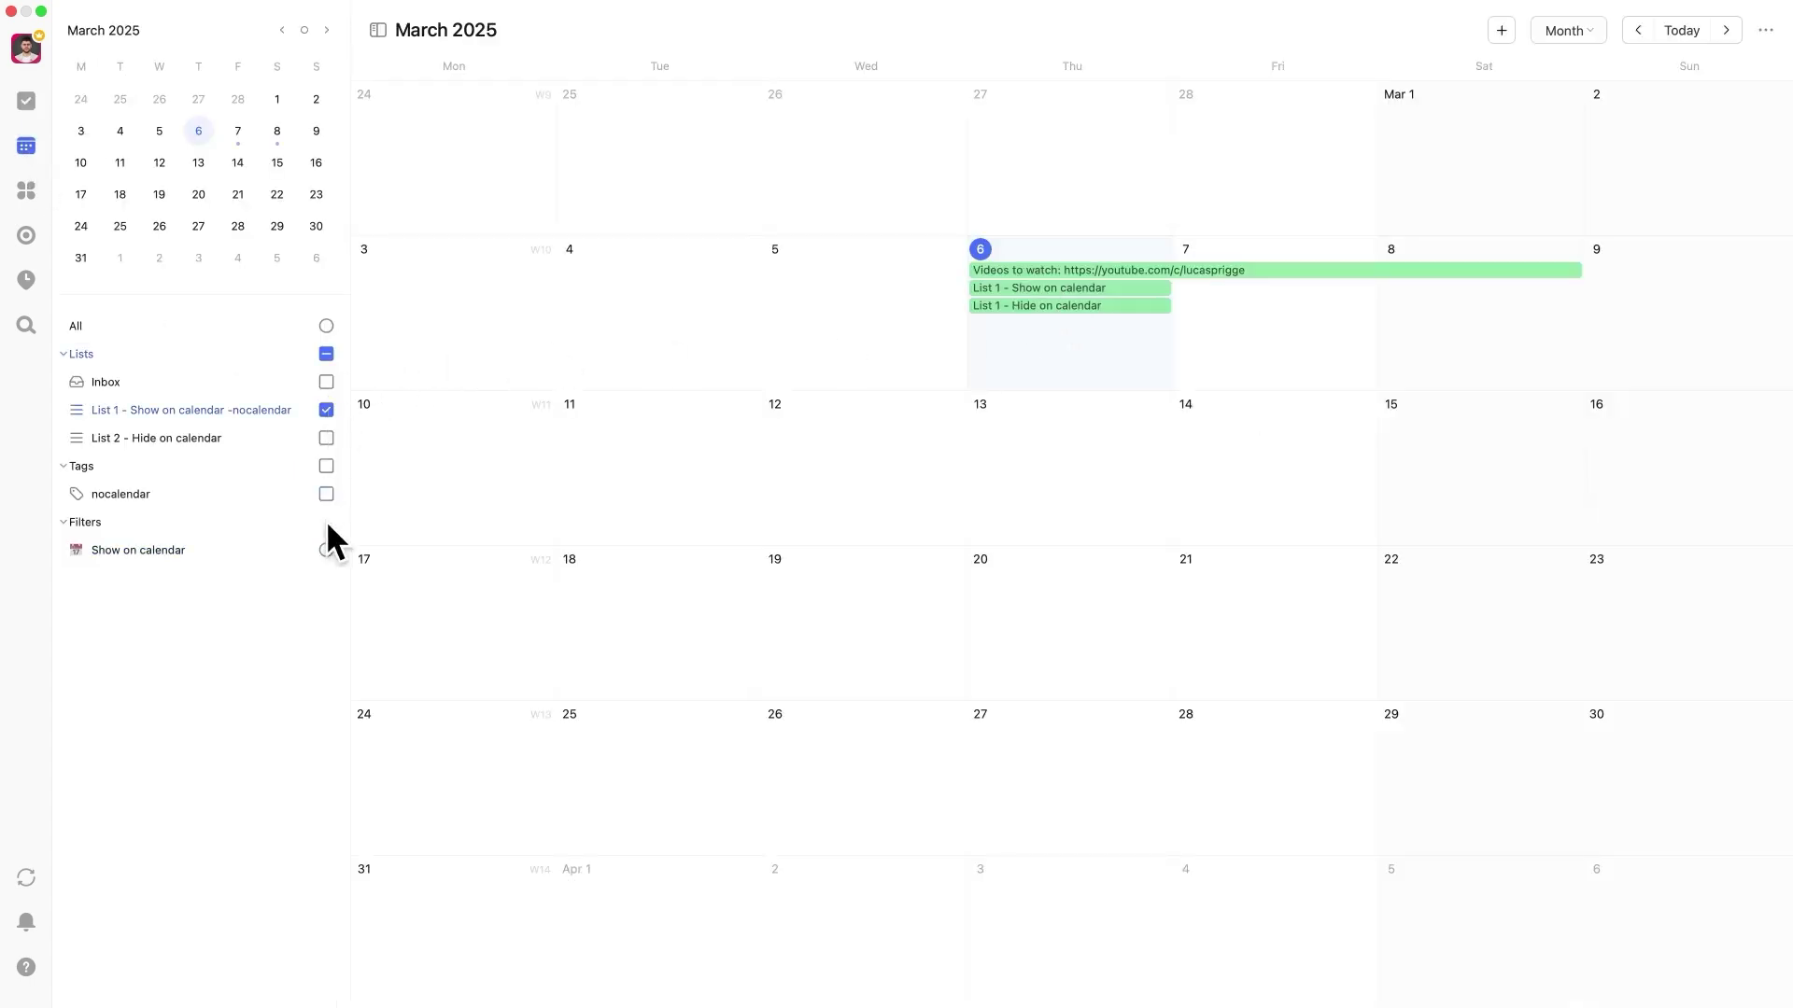
click(326, 438)
click(326, 550)
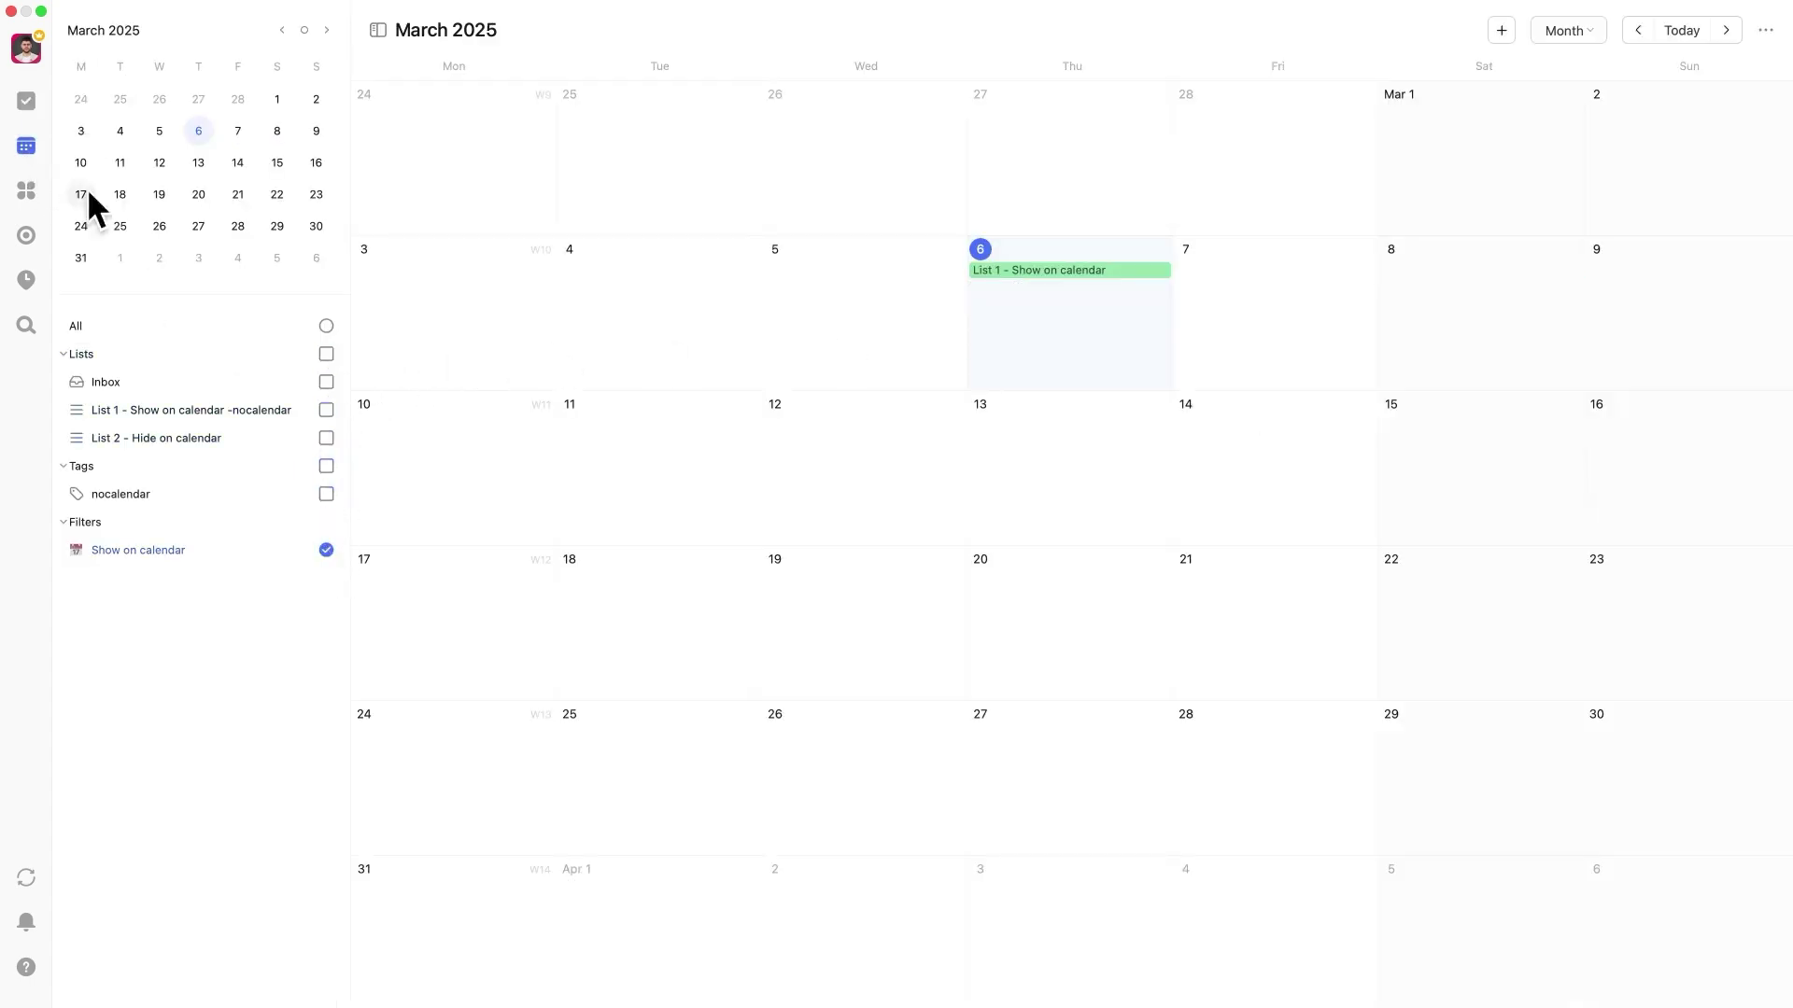
Add a custom reminder 6 days before the week-away task's due date at 09:00
click(26, 101)
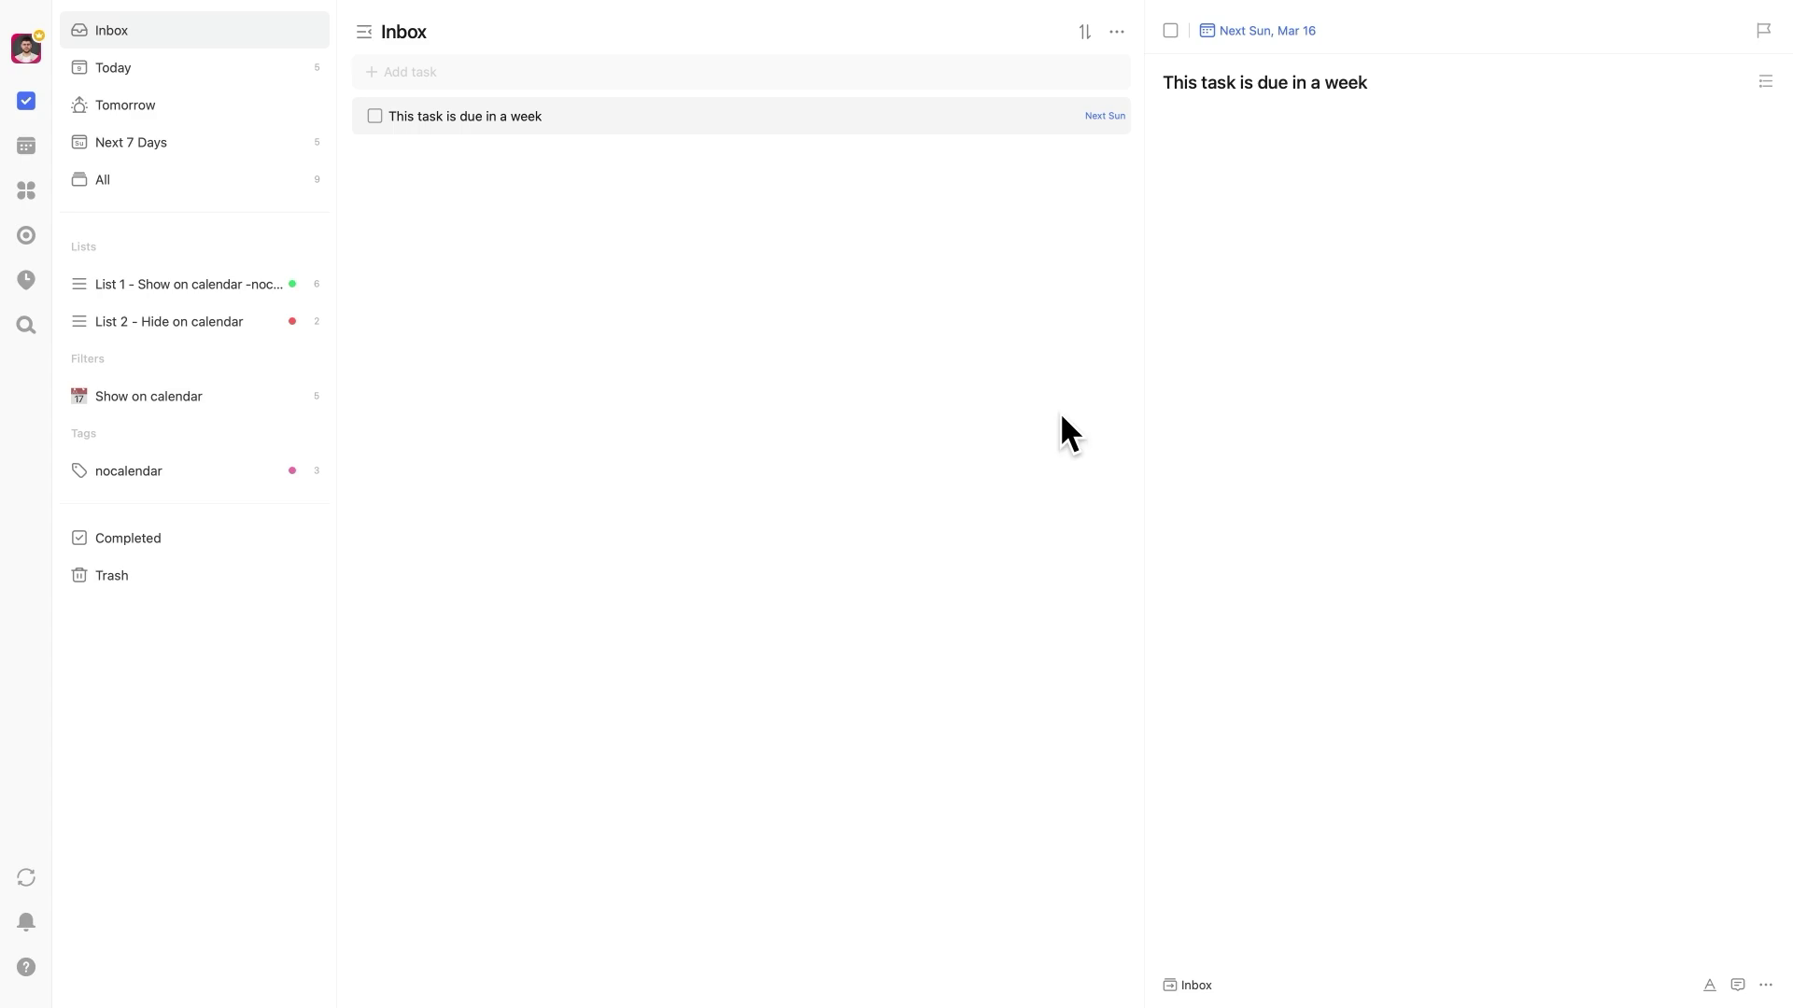
click(1261, 37)
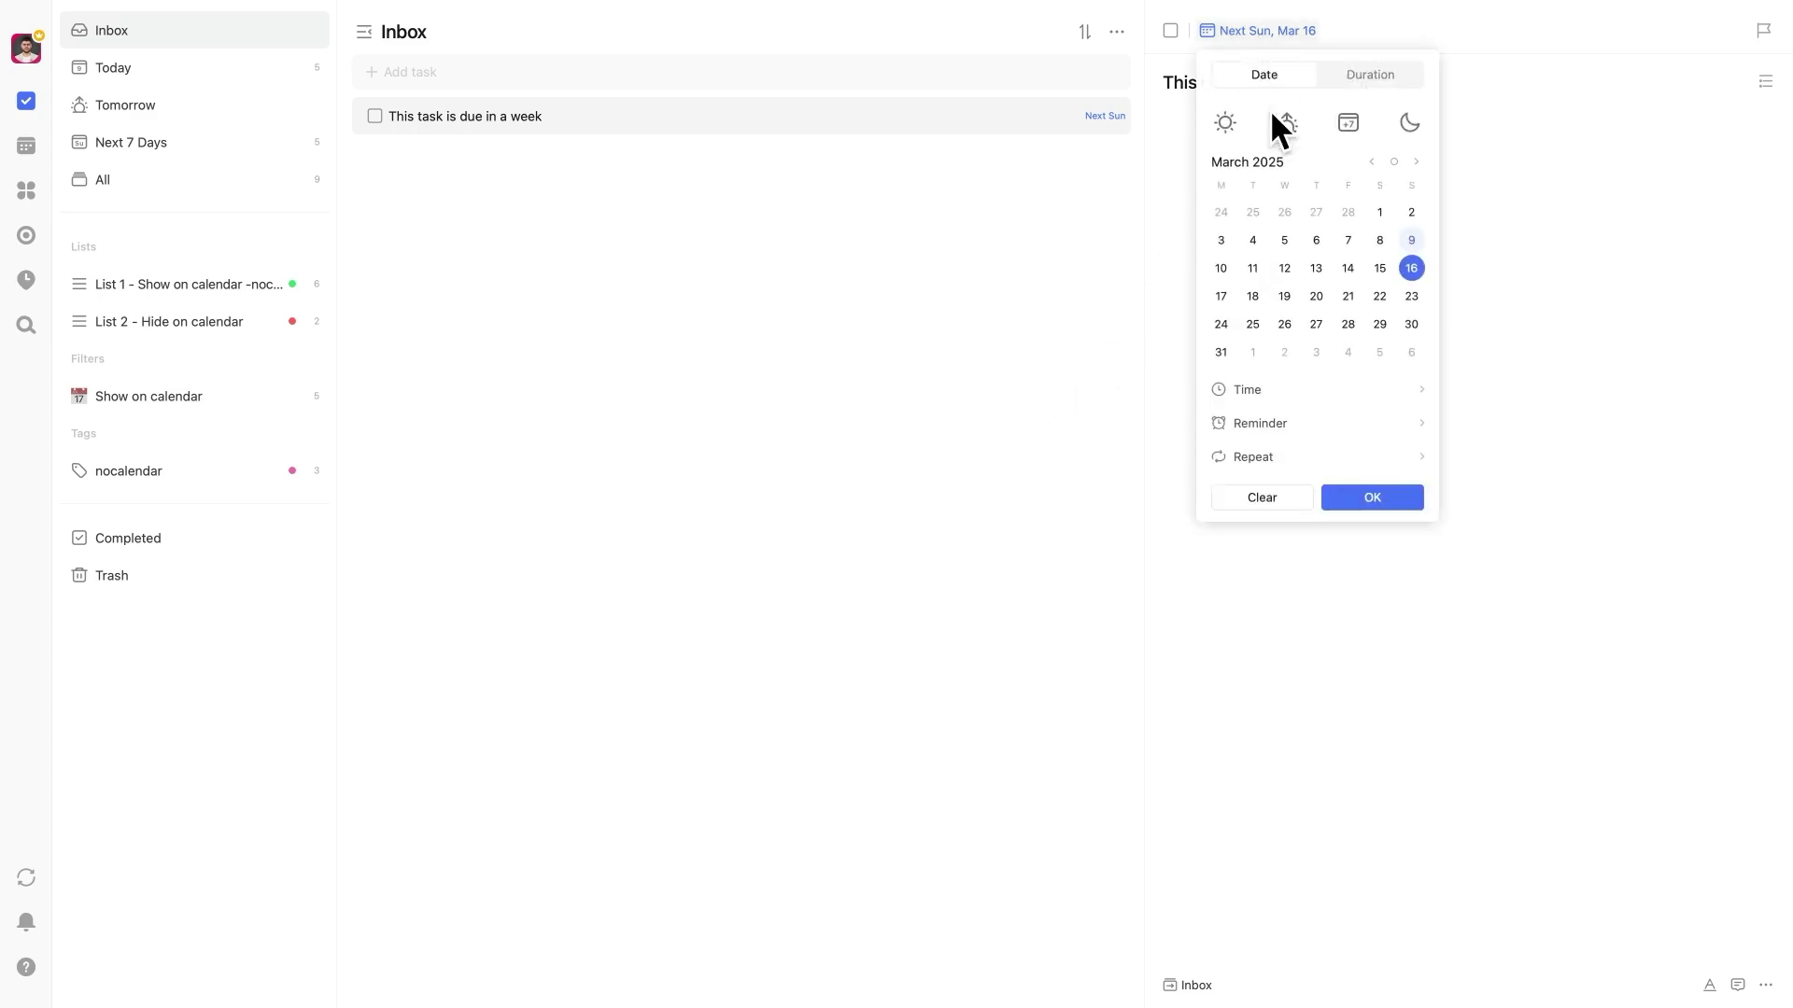
click(1391, 422)
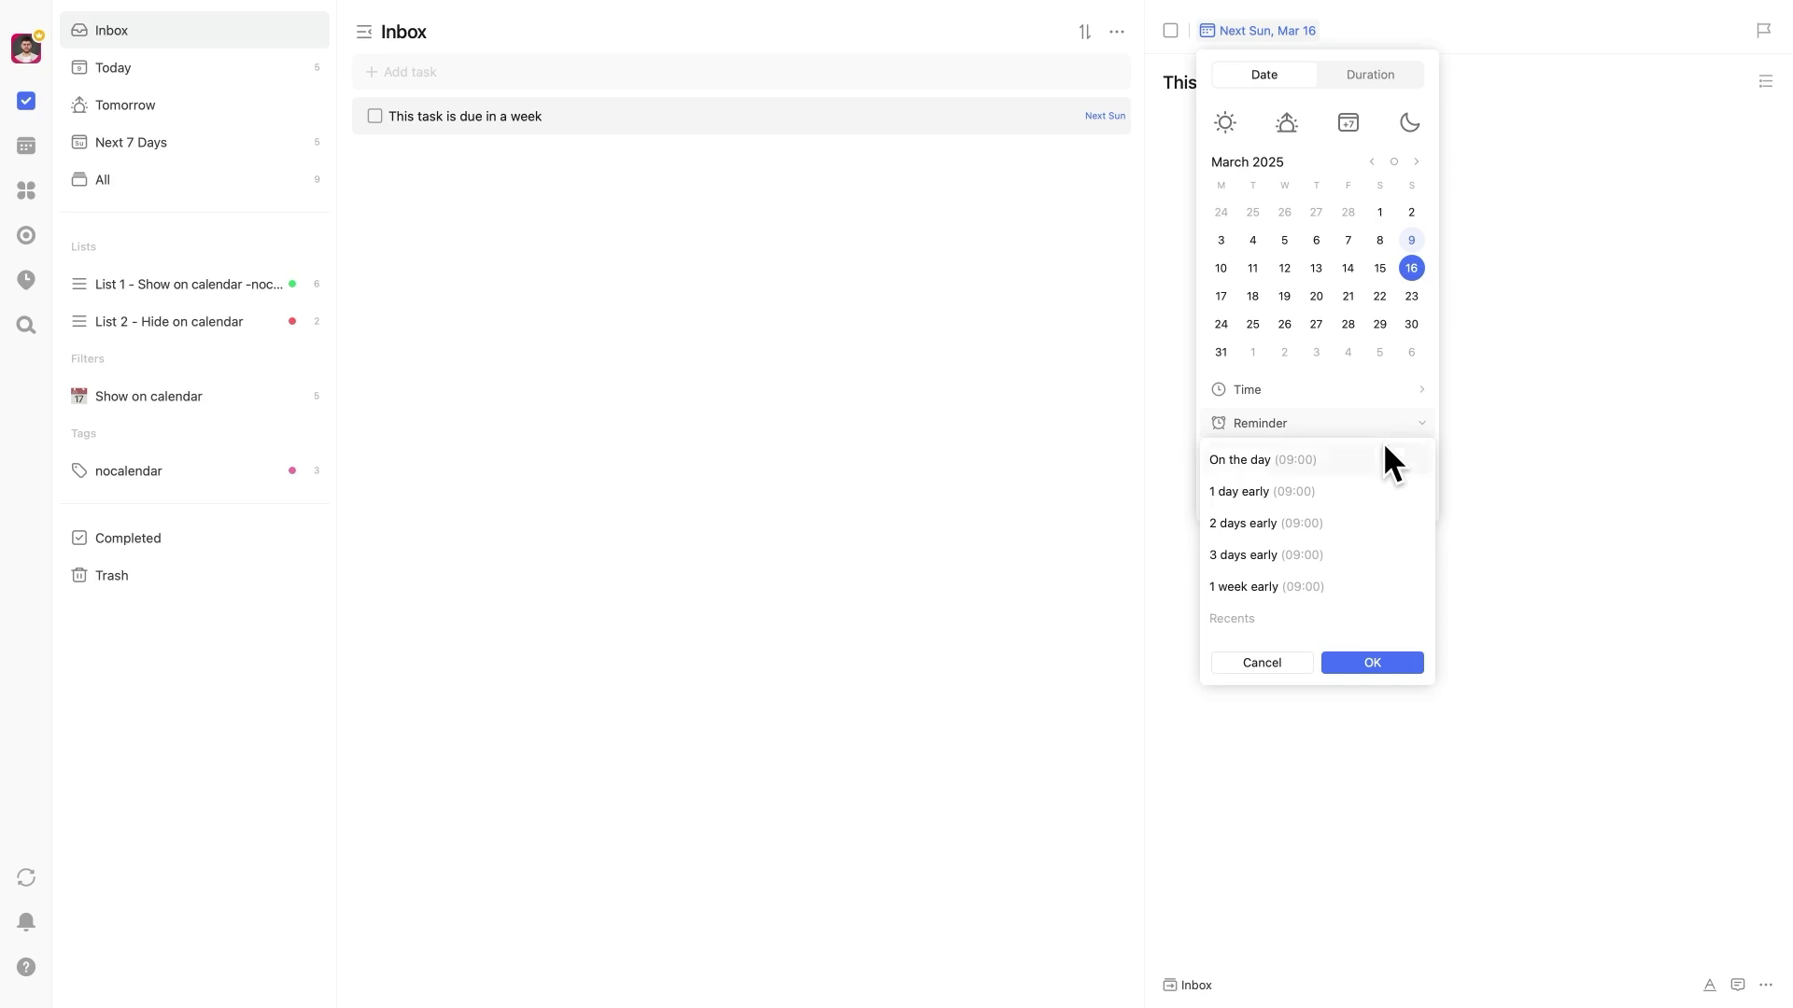
scroll(1363, 476, down, 2)
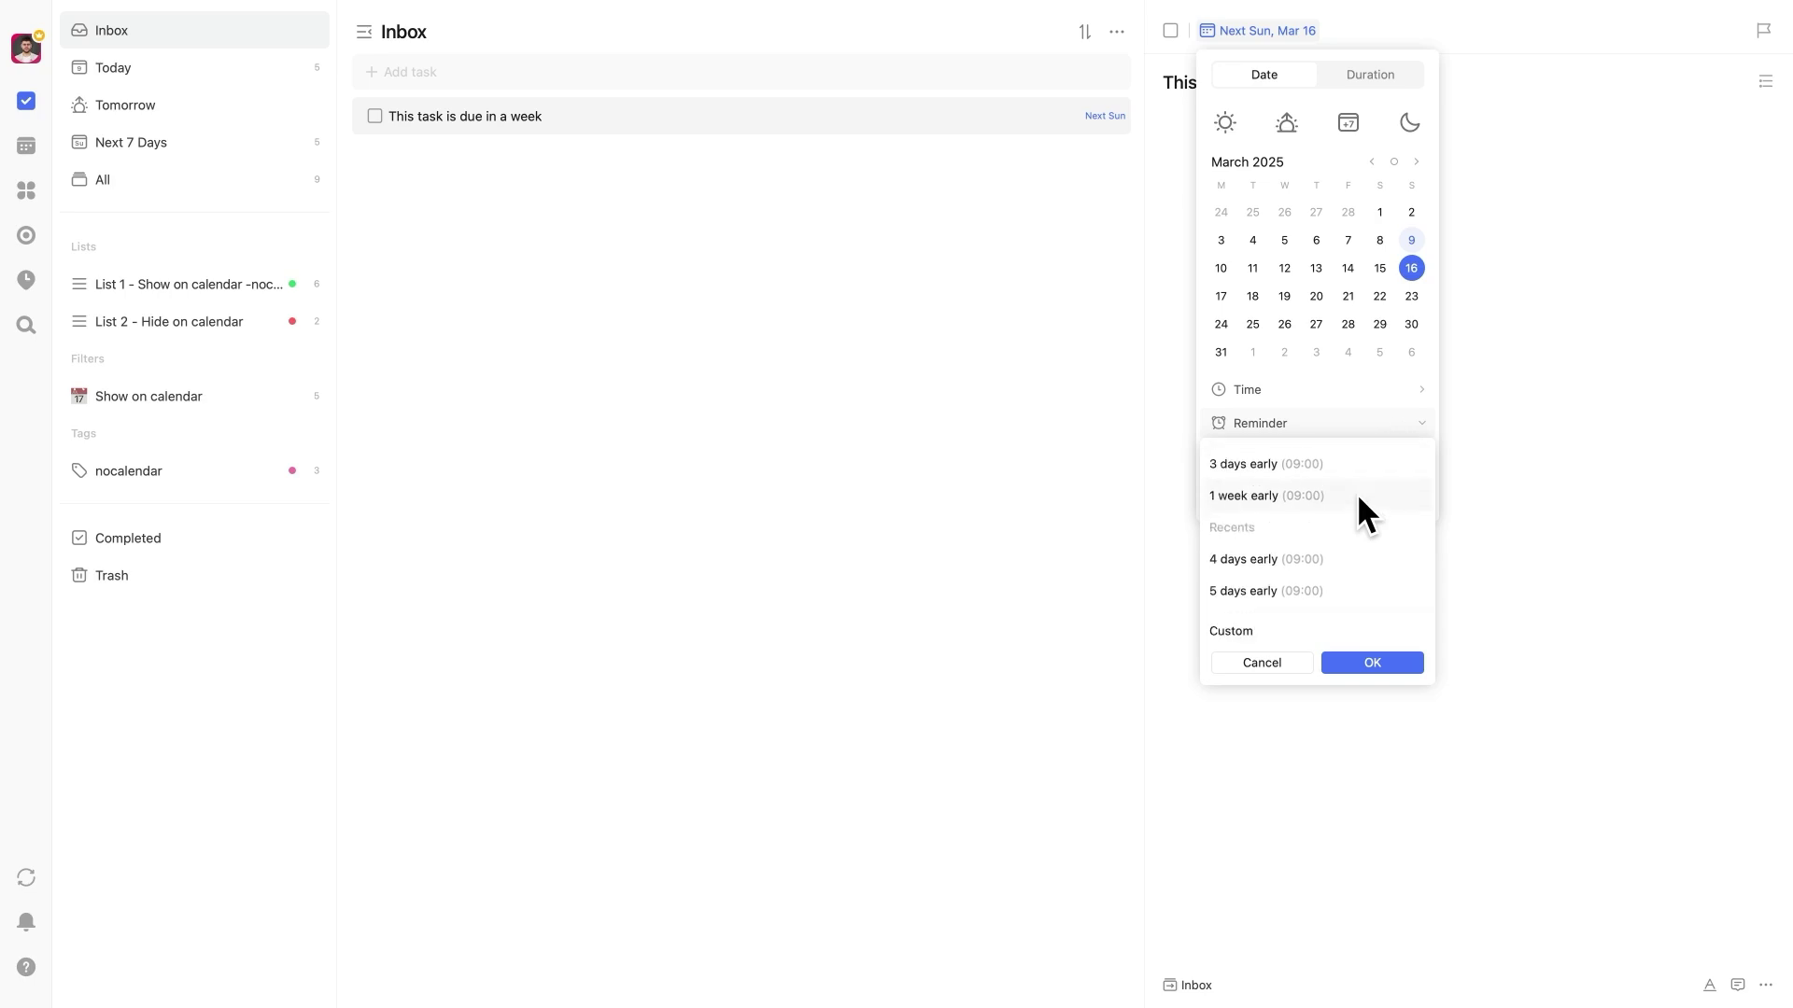
click(1256, 626)
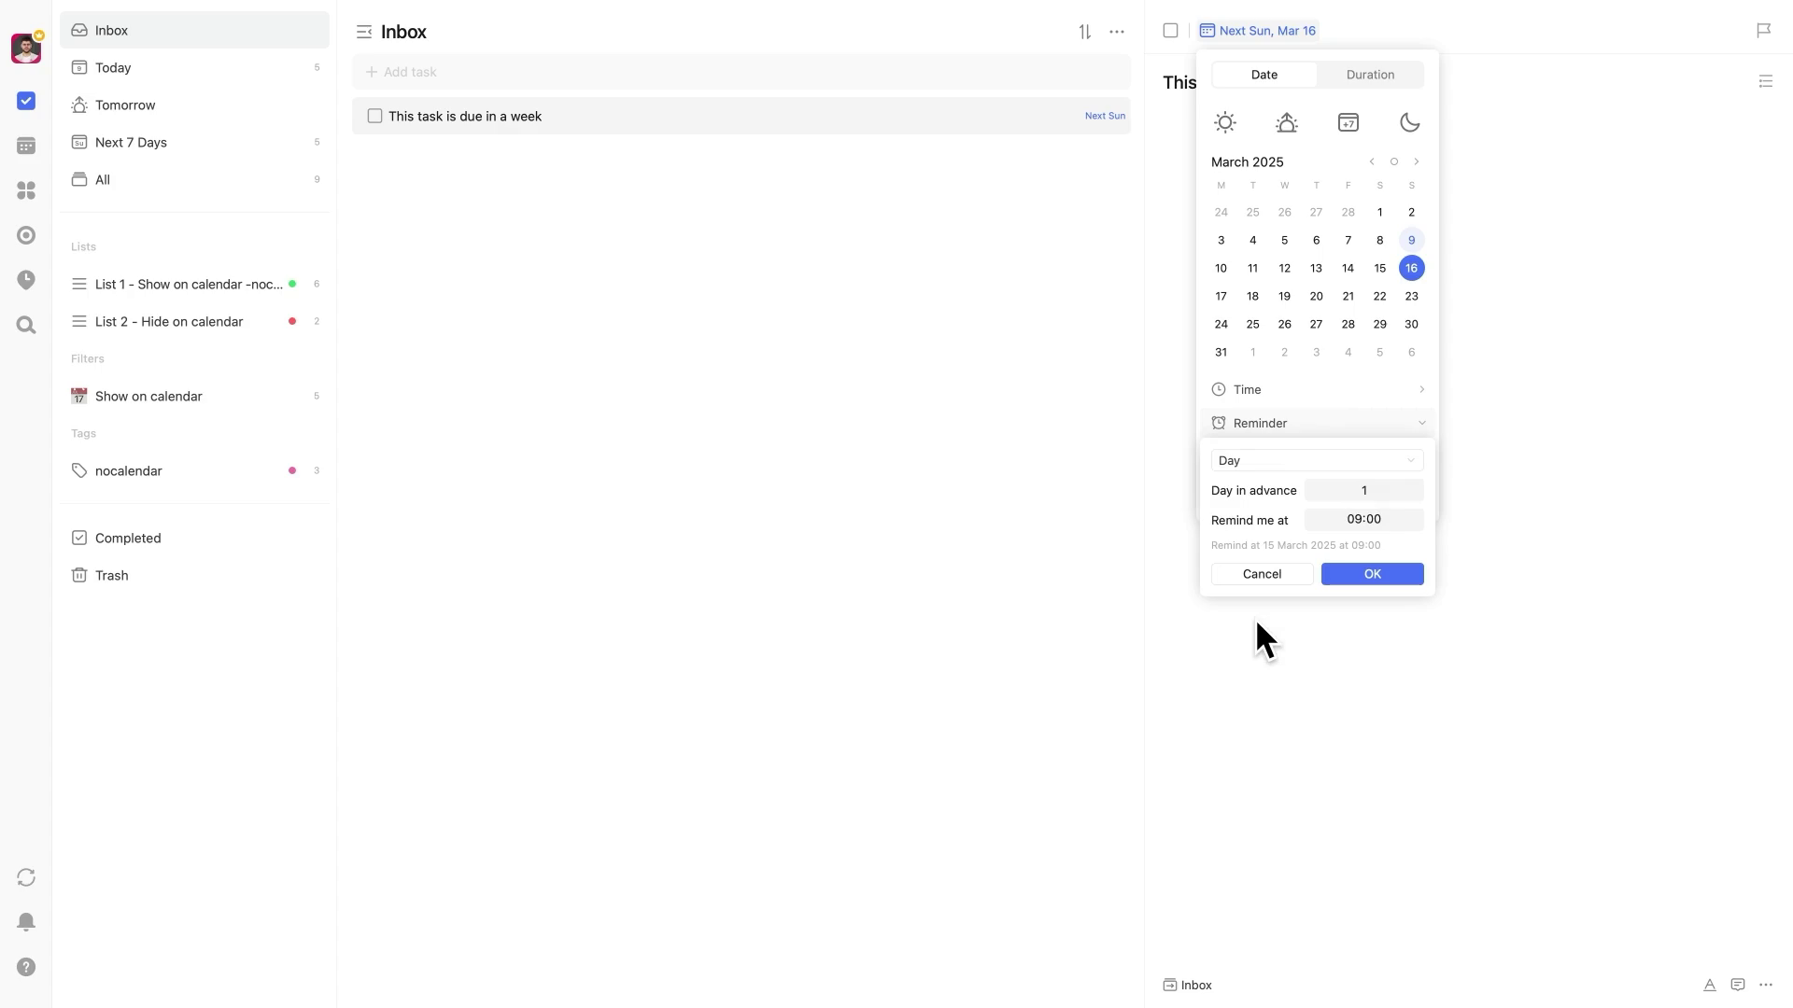
click(1365, 489)
key(BackSpace)
text(6)
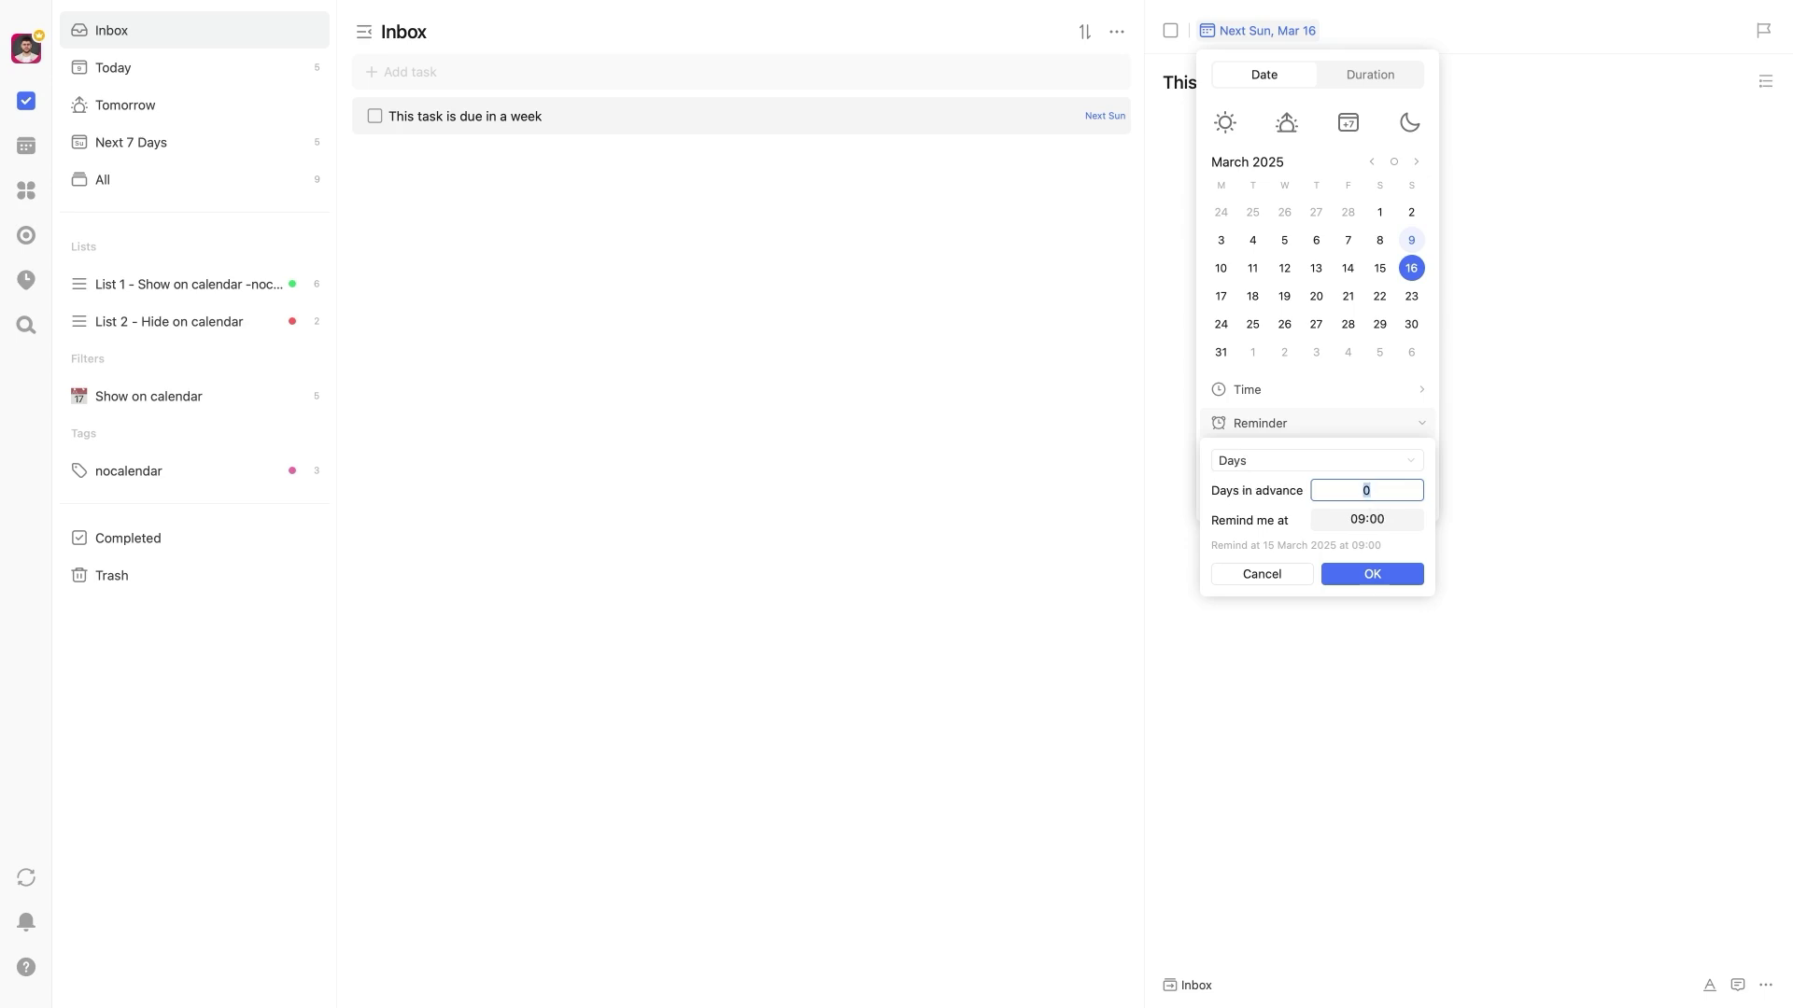
click(1352, 573)
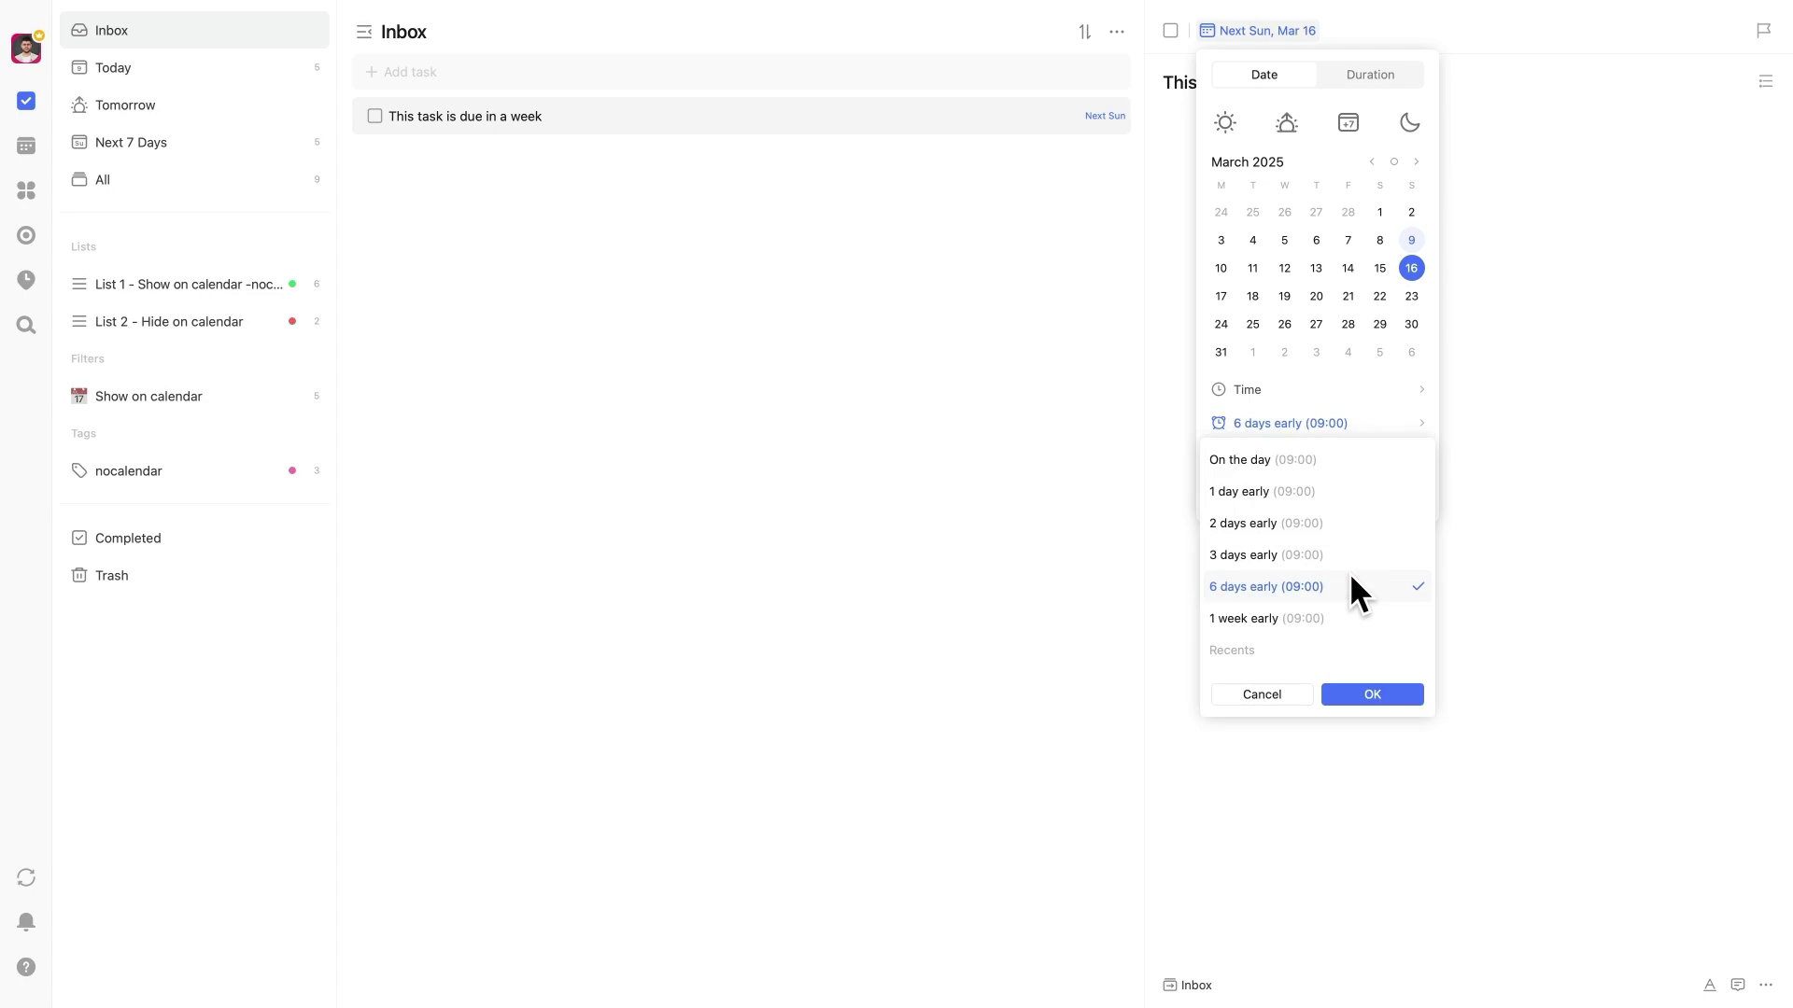
Add a second custom reminder 5 days in advance at 09:00
scroll(1353, 588, down, 2)
click(1288, 654)
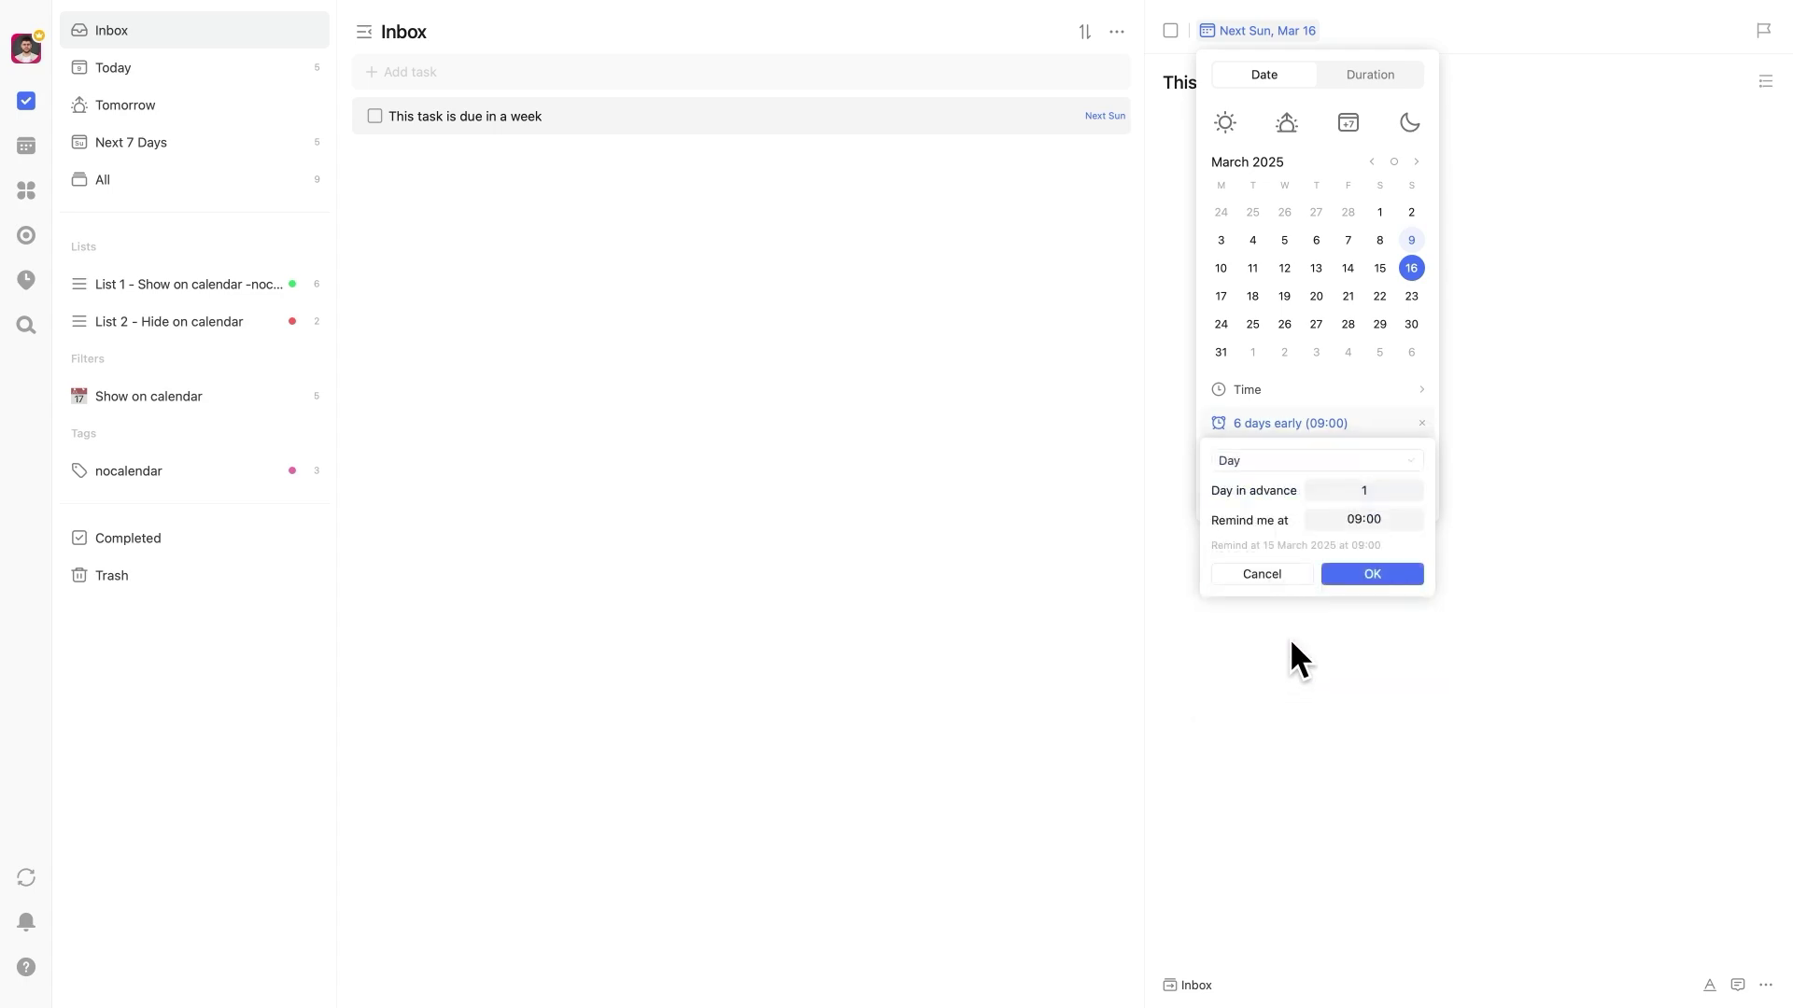
click(1373, 490)
text(5)
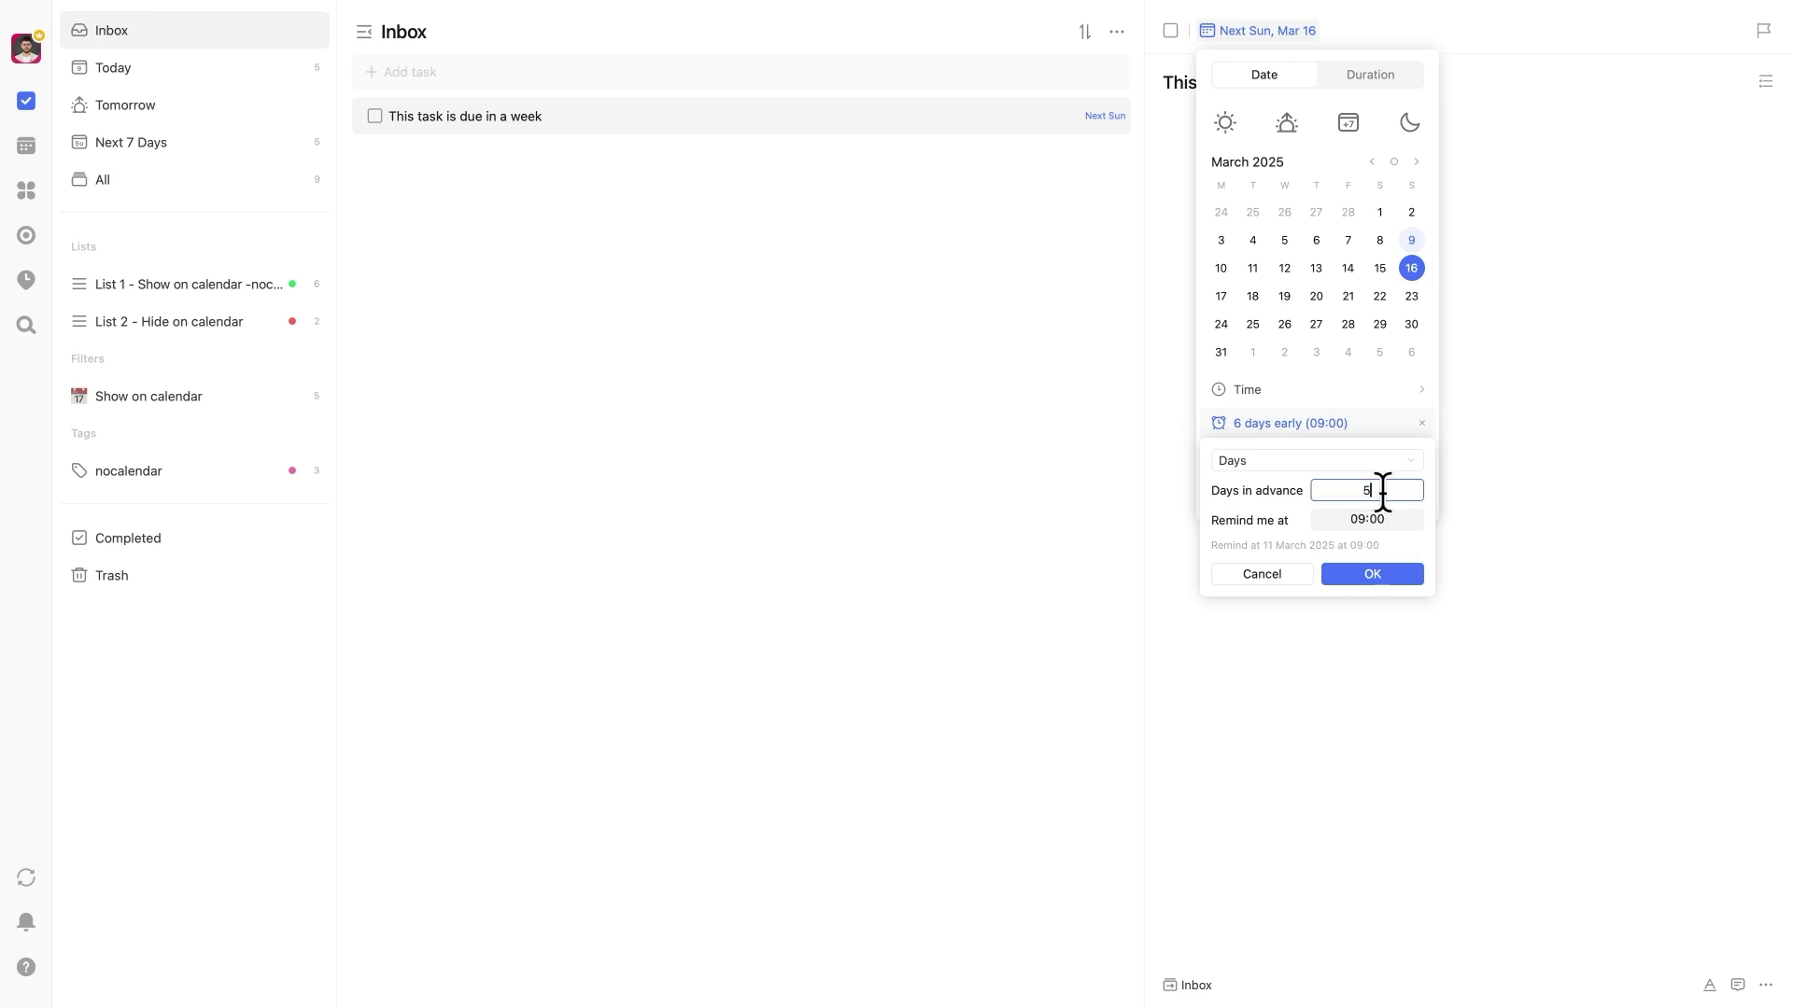
click(1379, 578)
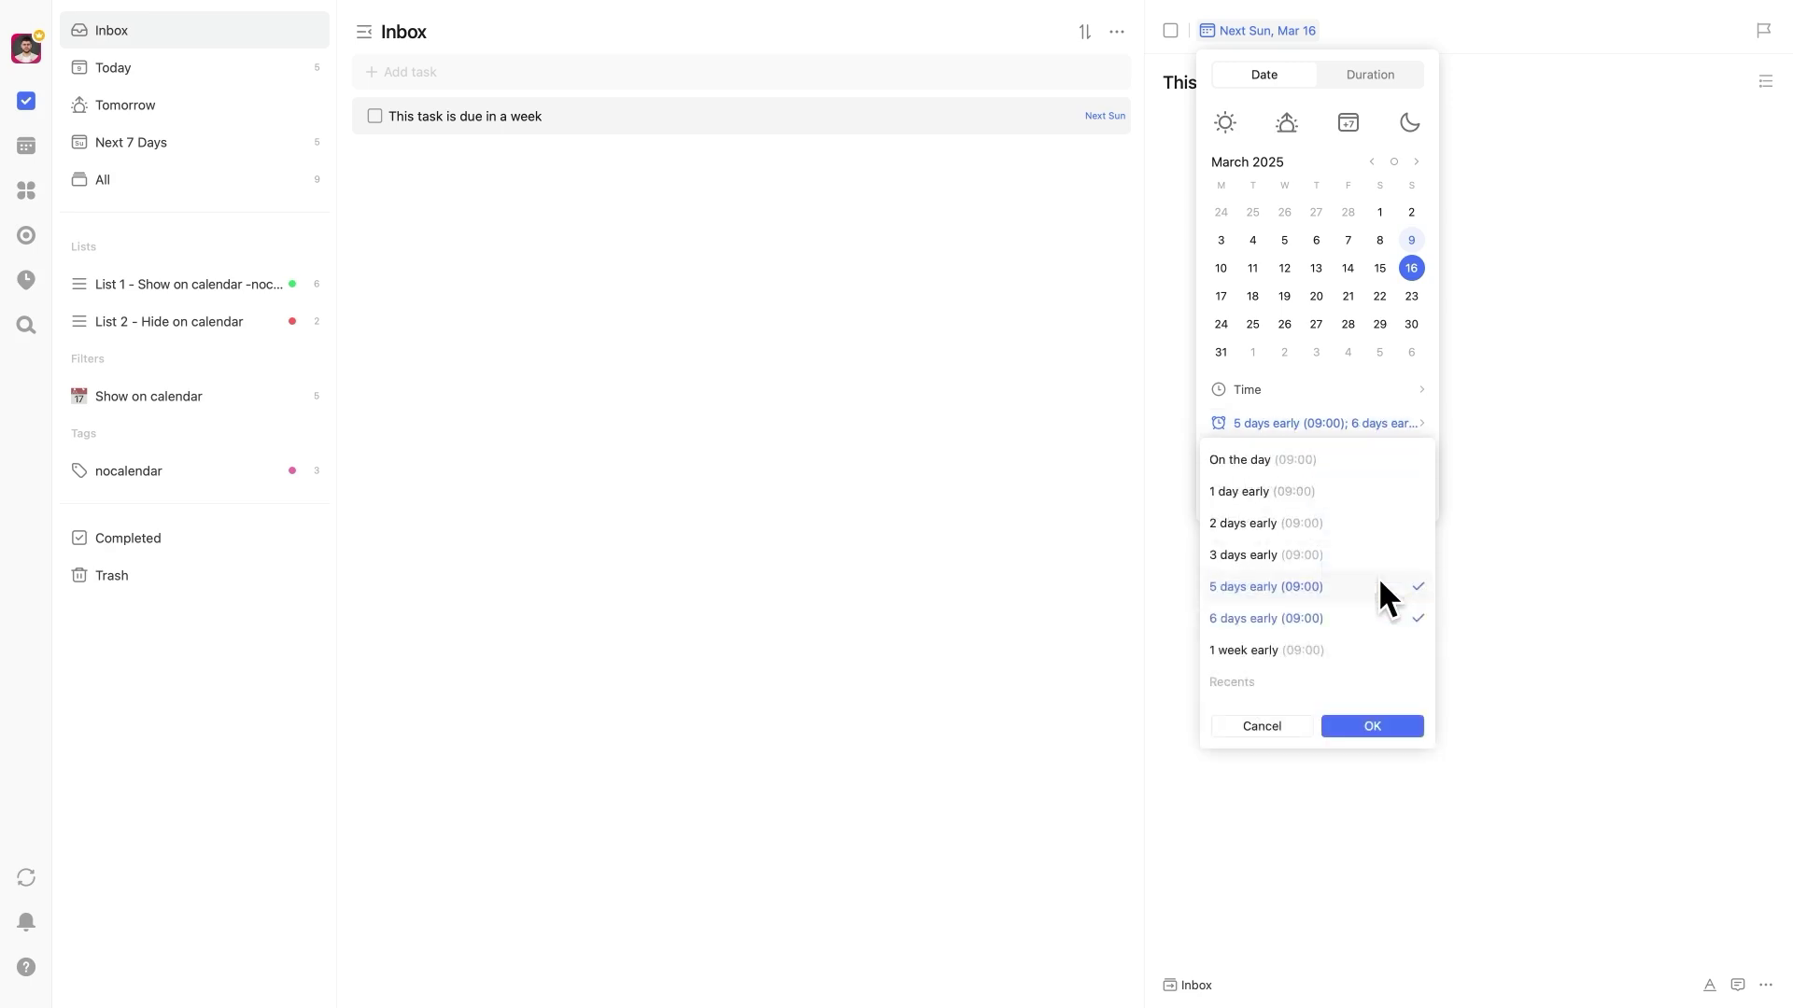
Add a custom reminder 4 days in advance at 09:00
scroll(1335, 644, down, 2)
click(1313, 682)
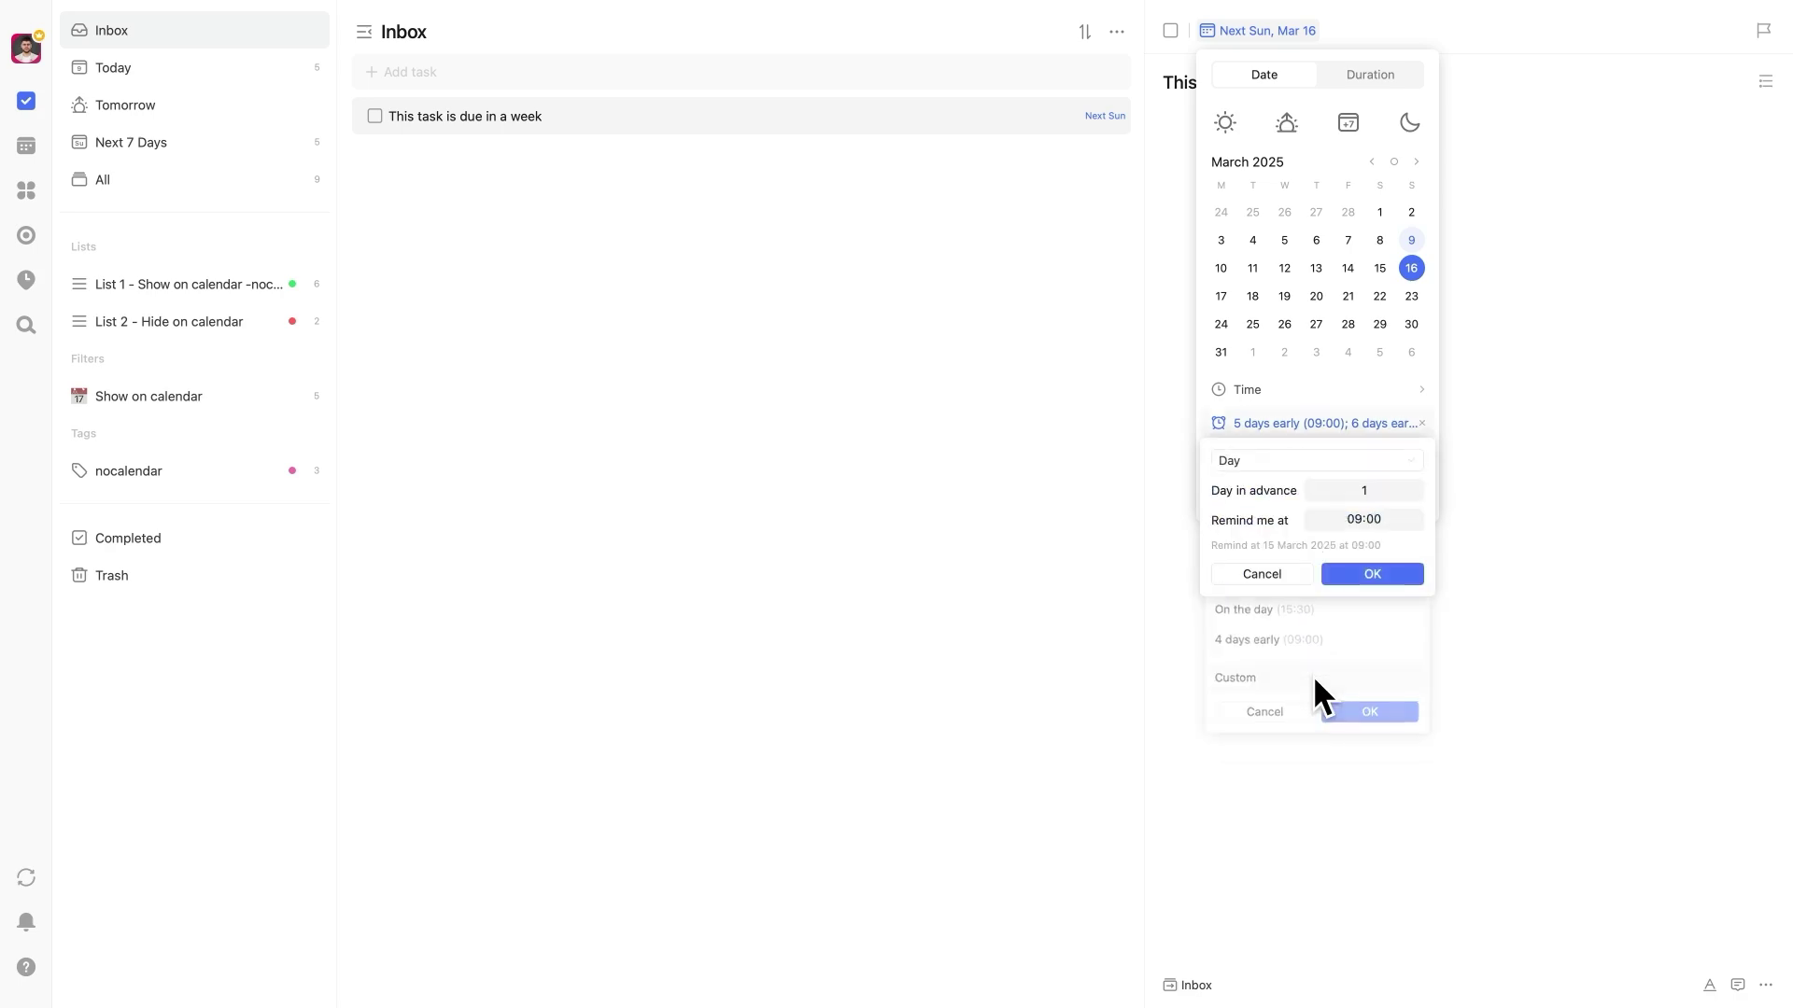
click(1370, 491)
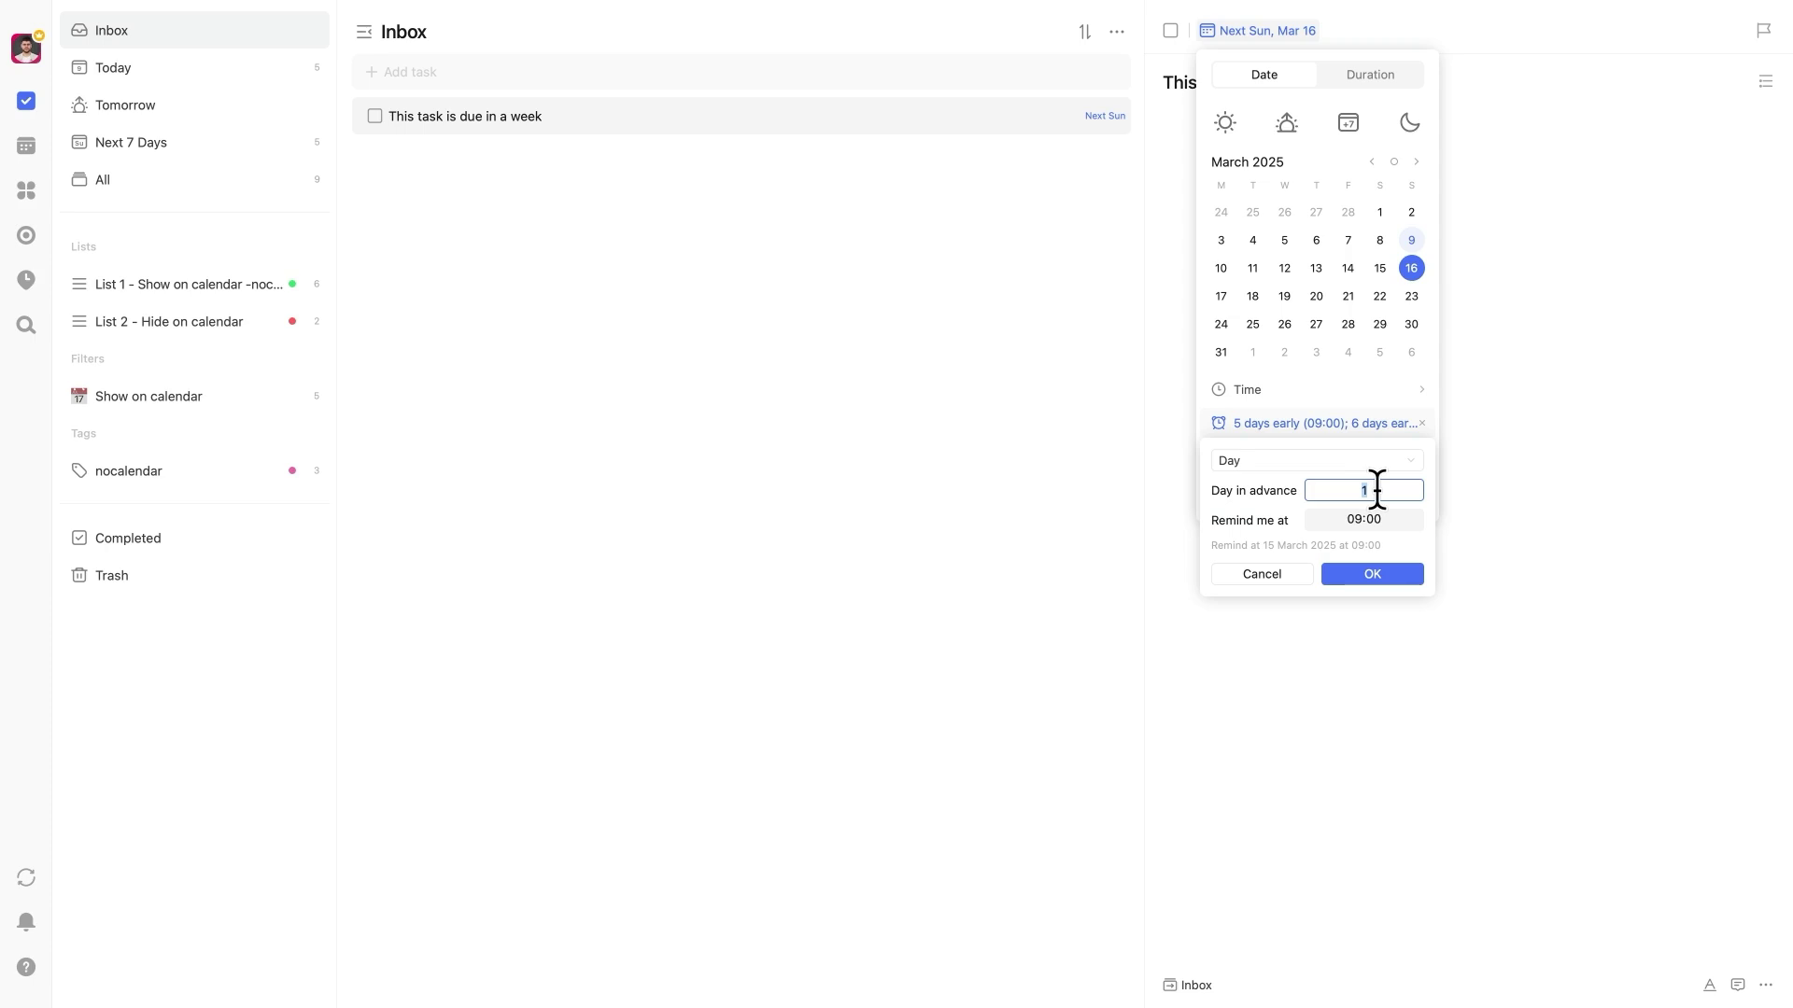
text(4)
click(1374, 575)
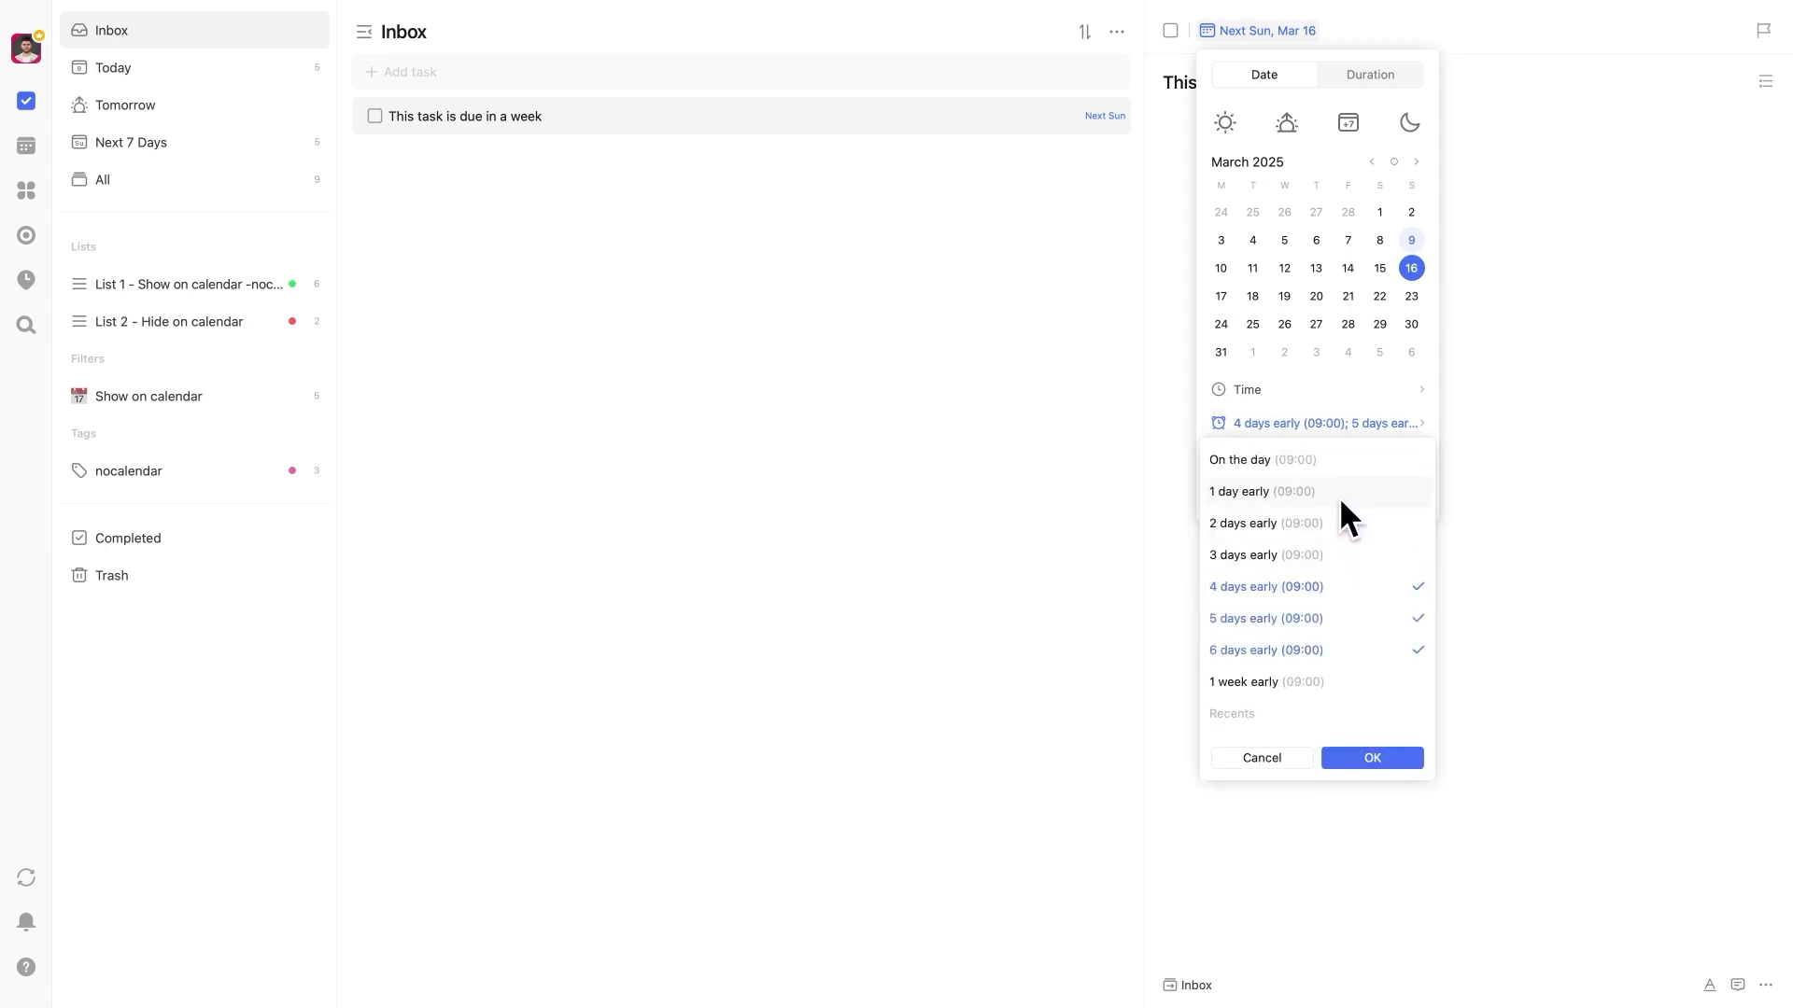
Toggle the 3 and 2 days early reminders on, then off again
click(1336, 557)
click(1335, 547)
click(1420, 551)
click(1415, 528)
Add a 3 days early reminder at 12:00 and apply the chosen reminders
scroll(1377, 589, down, 2)
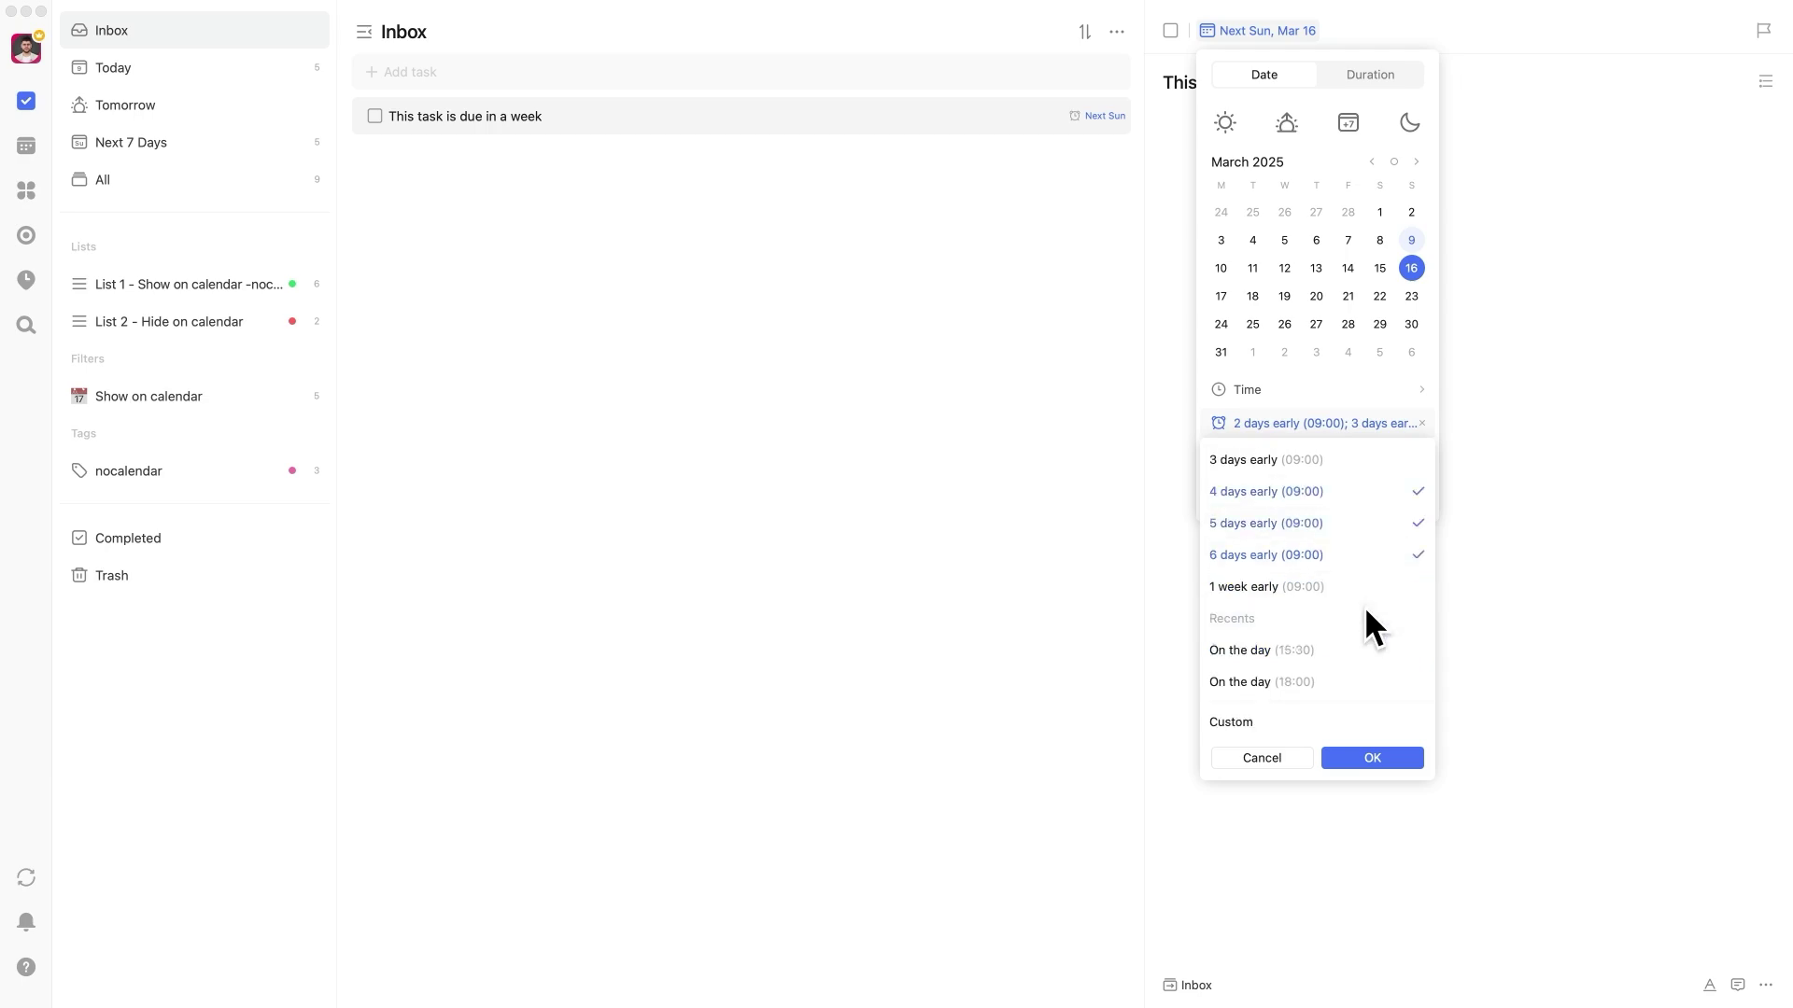
click(1280, 724)
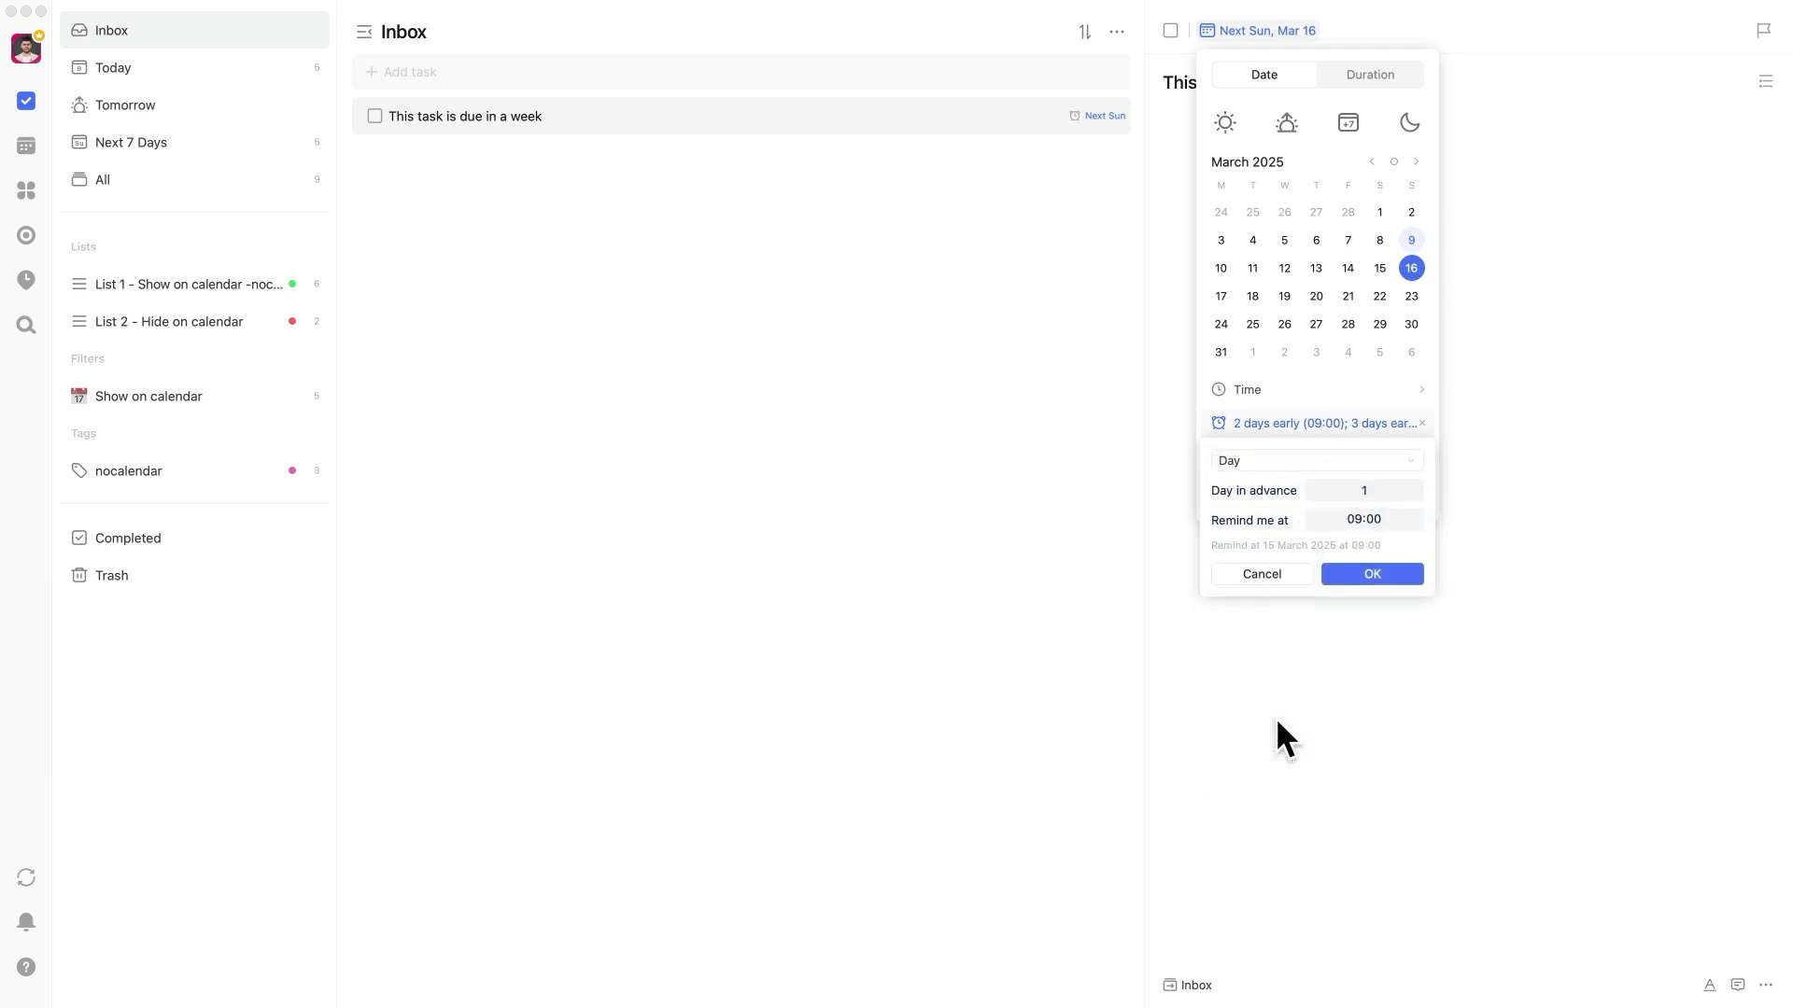
double_click(1358, 490)
text(3)
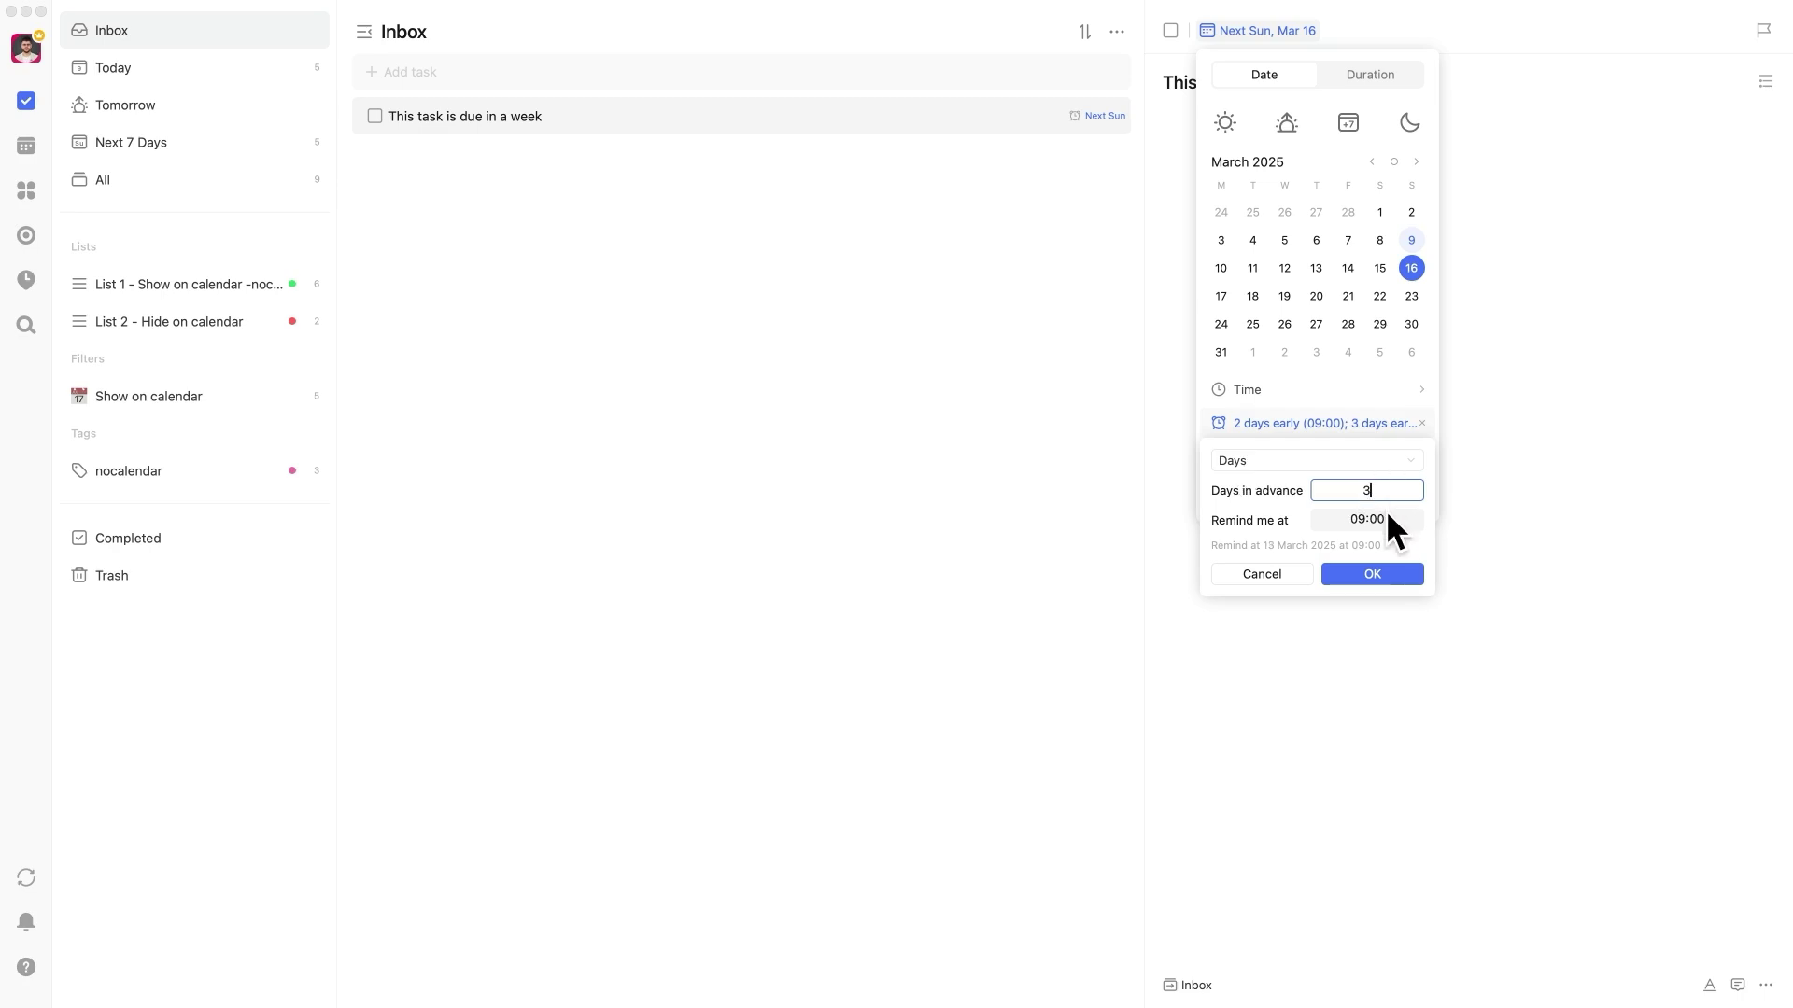
click(1383, 512)
click(1347, 519)
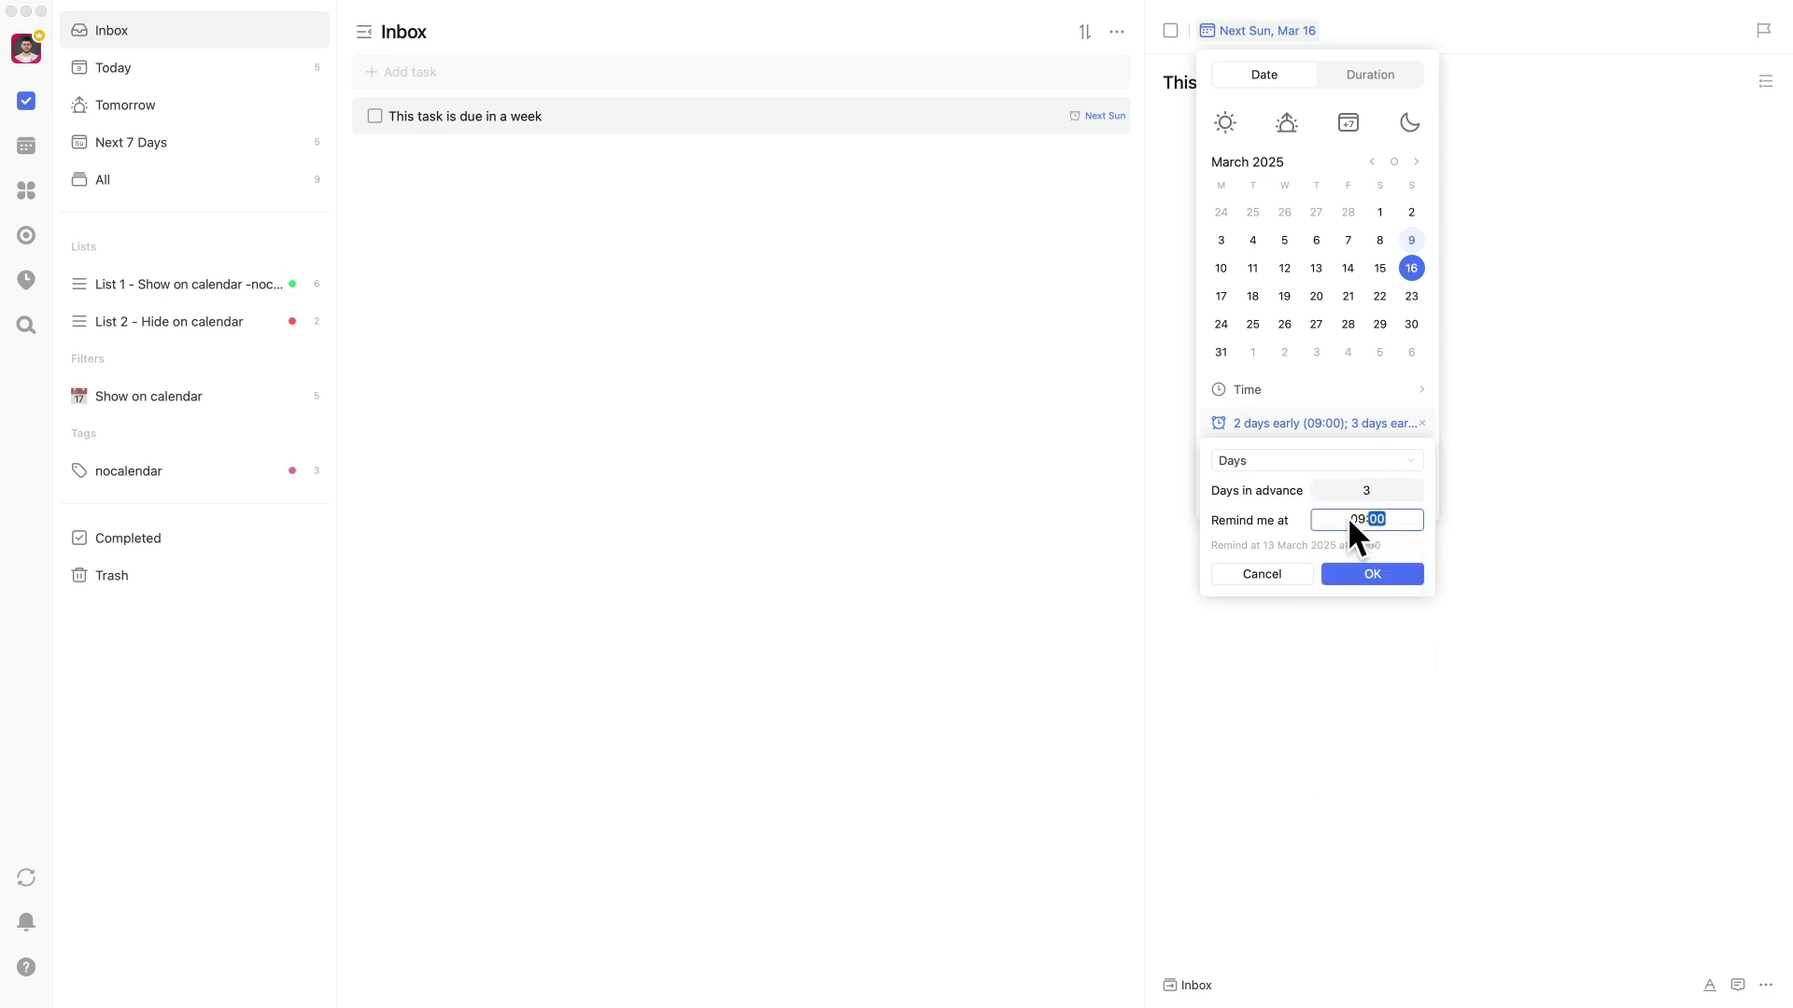
click(1354, 520)
click(1360, 733)
click(1376, 577)
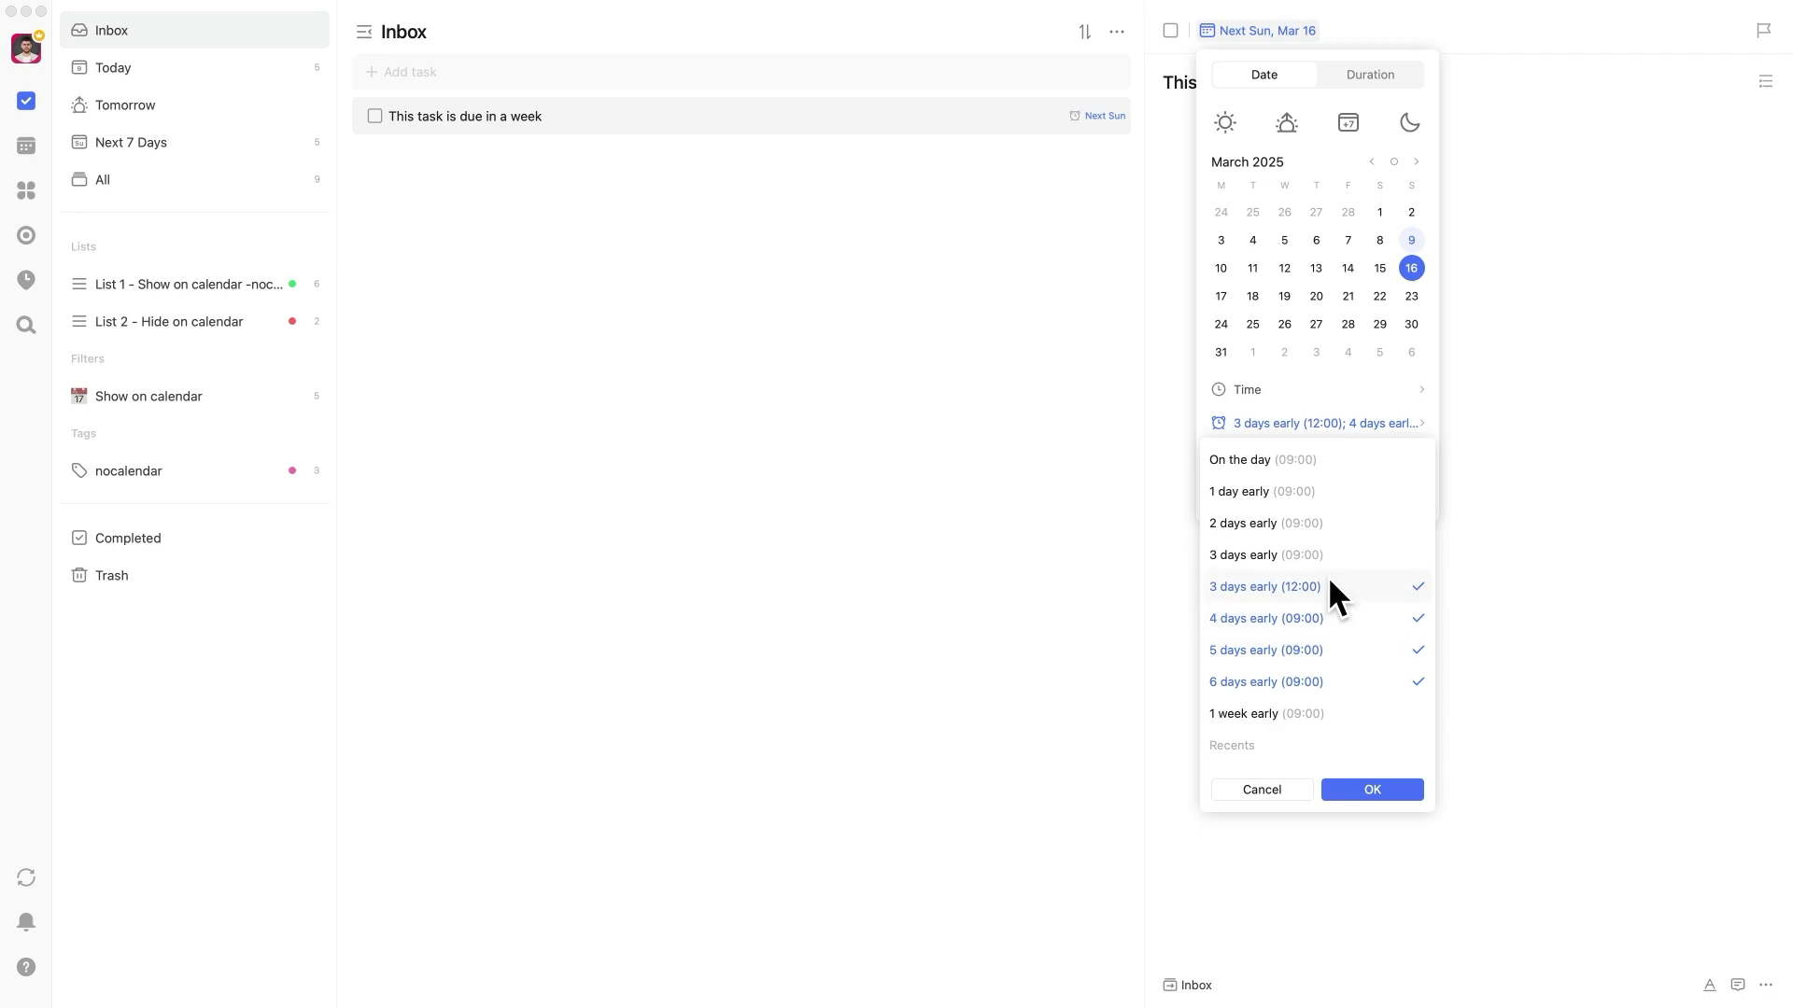
click(1373, 789)
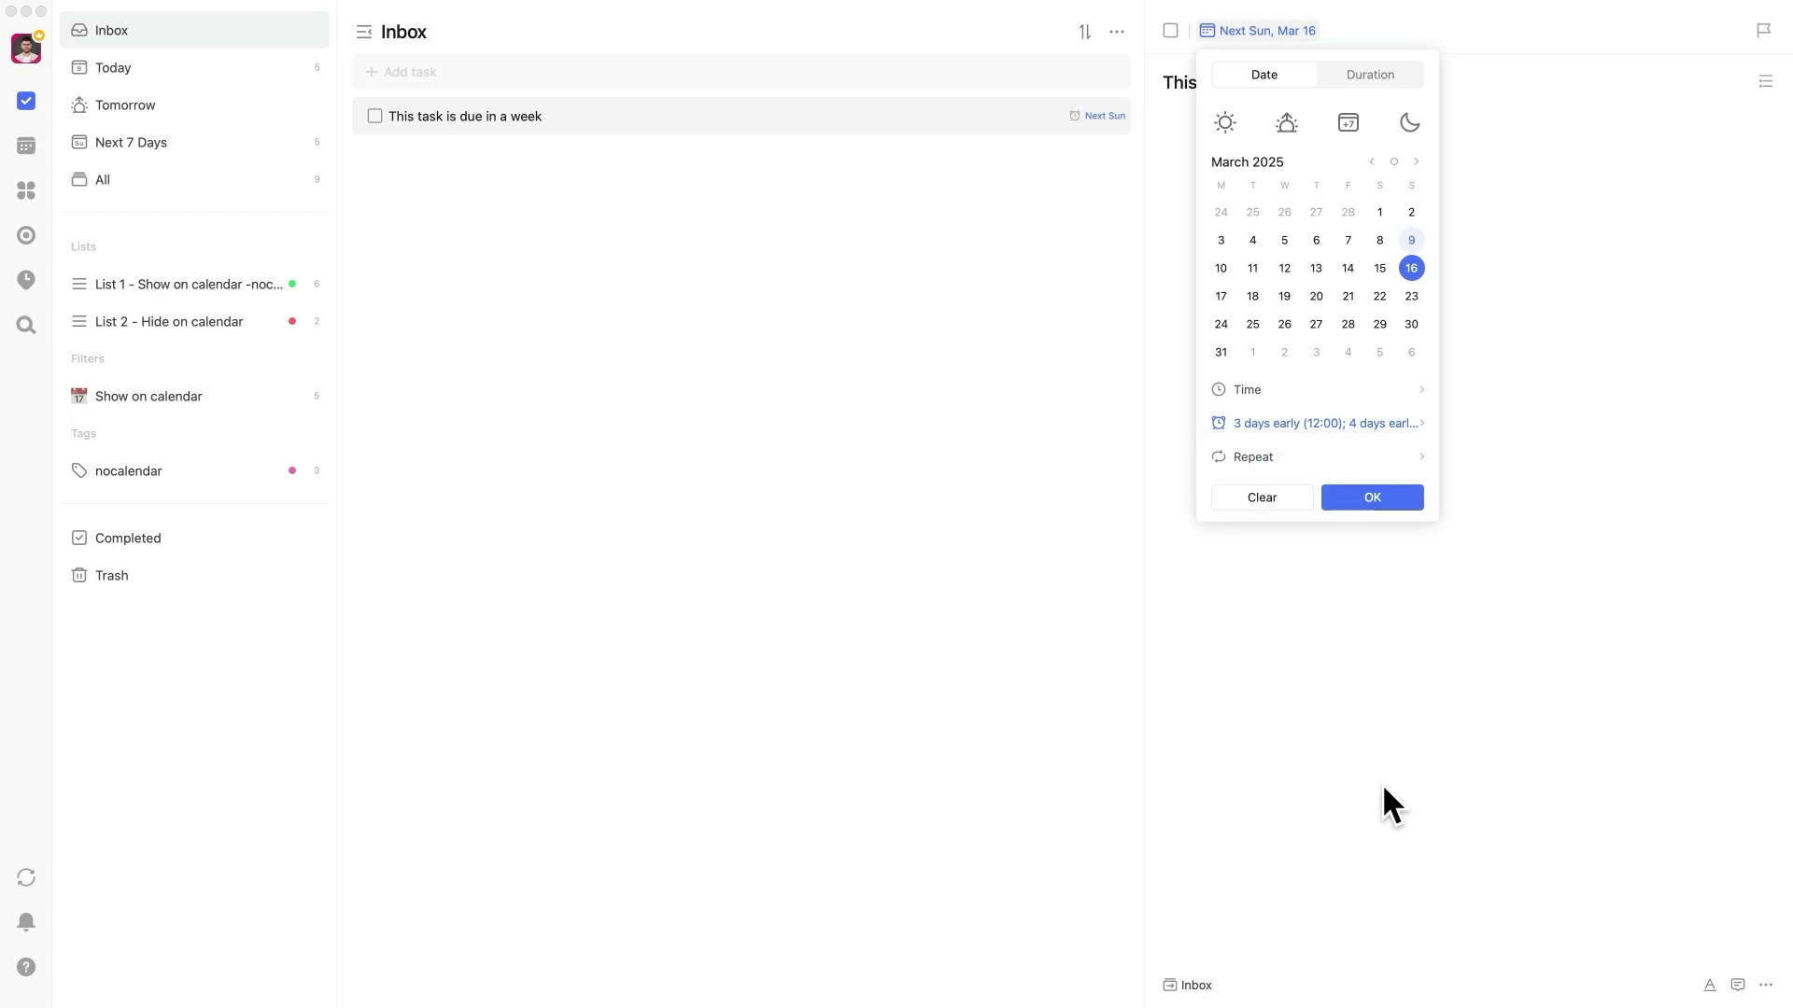
click(1316, 423)
Dismiss the reminder-limit tip and add the 3 and 2 days early reminders at 09:00
click(1337, 502)
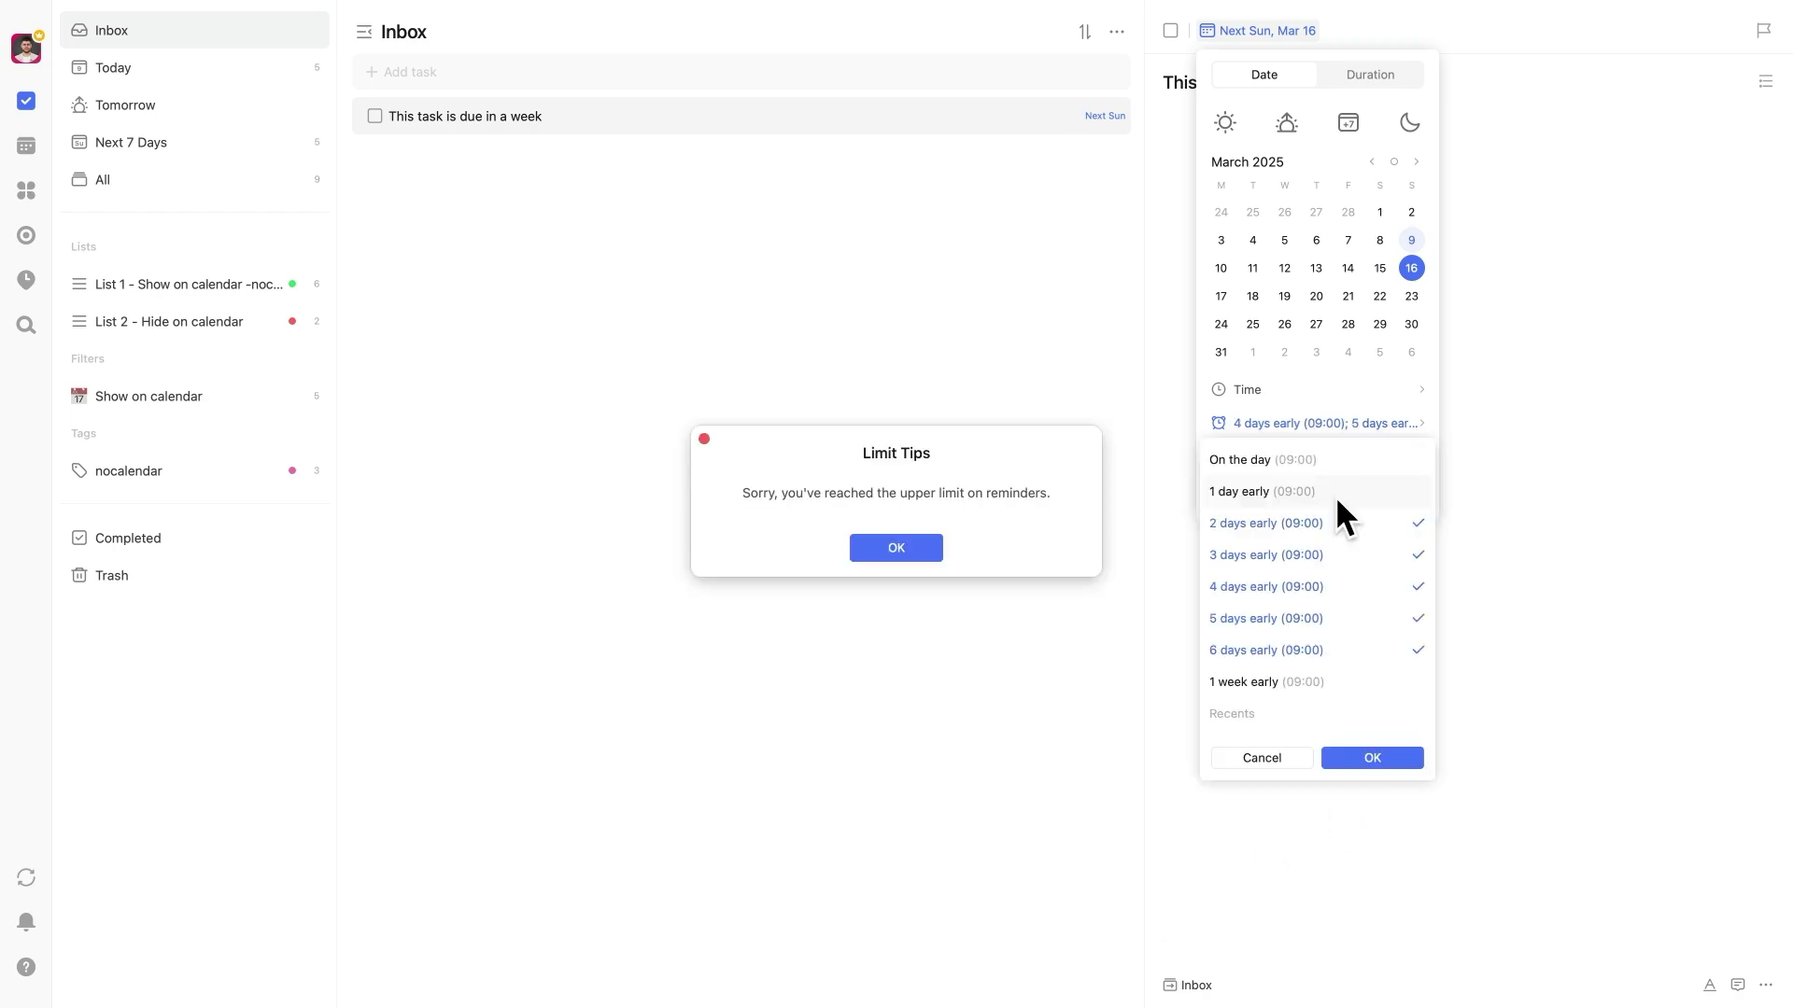
click(897, 548)
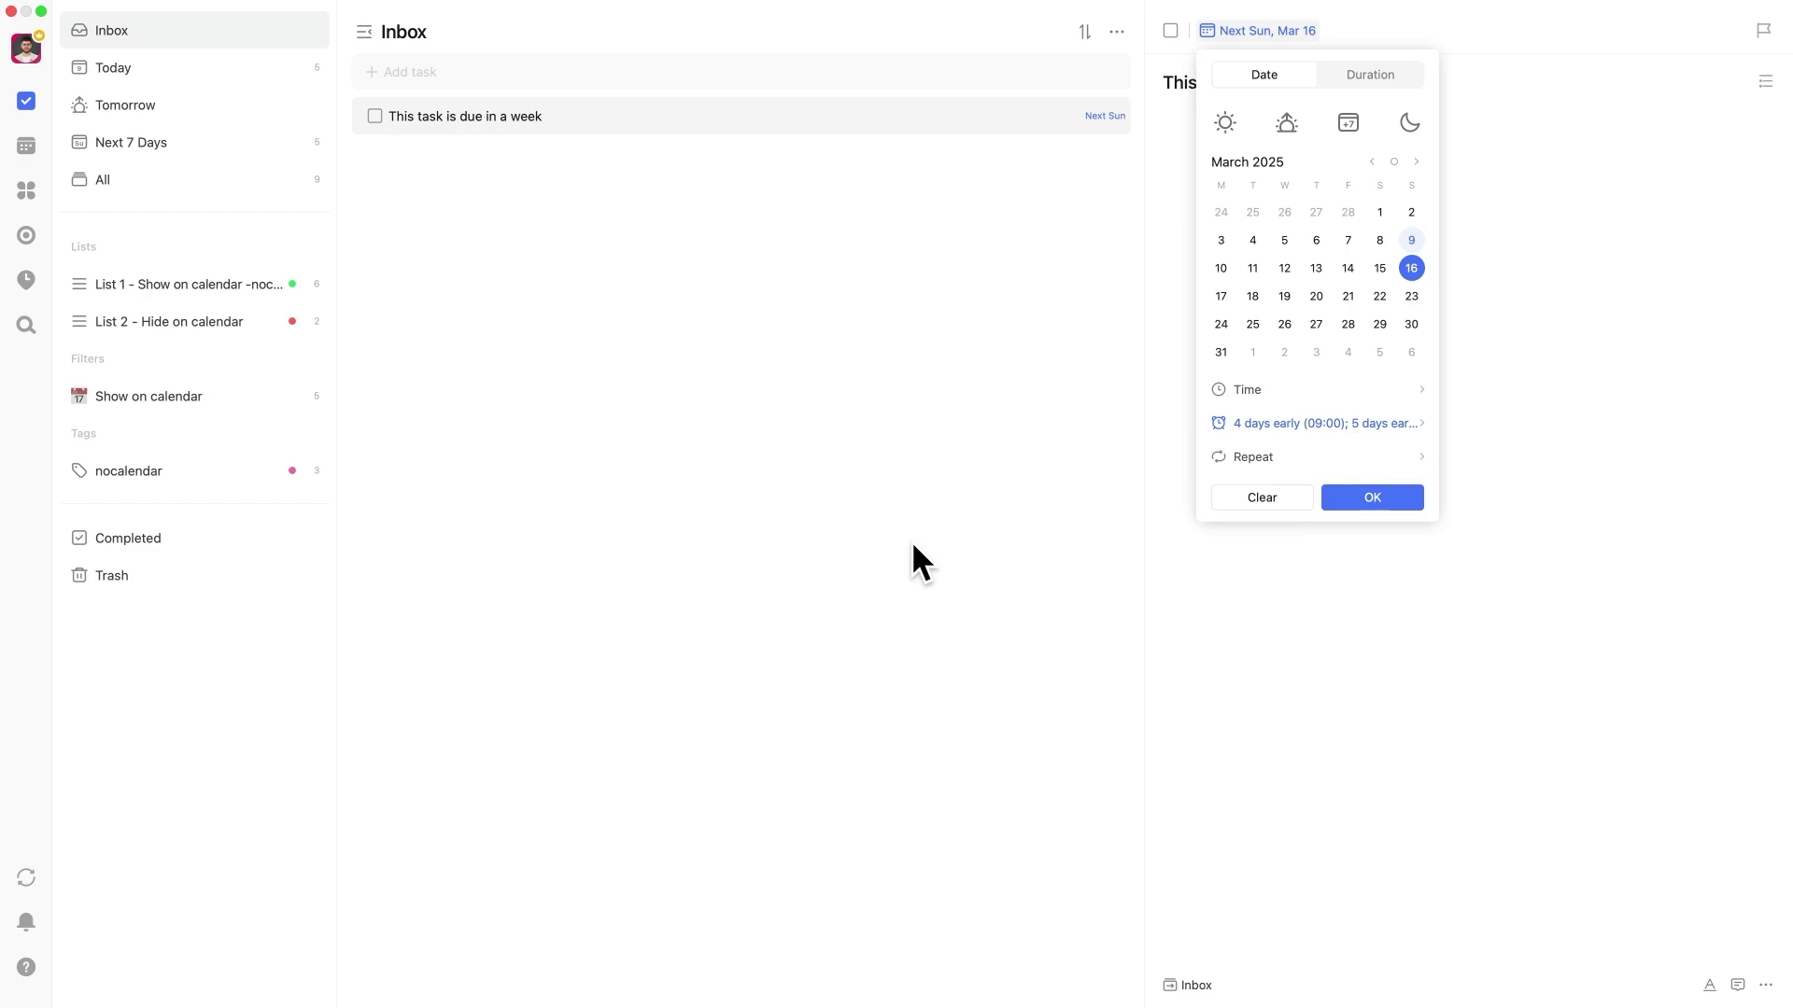
click(1401, 495)
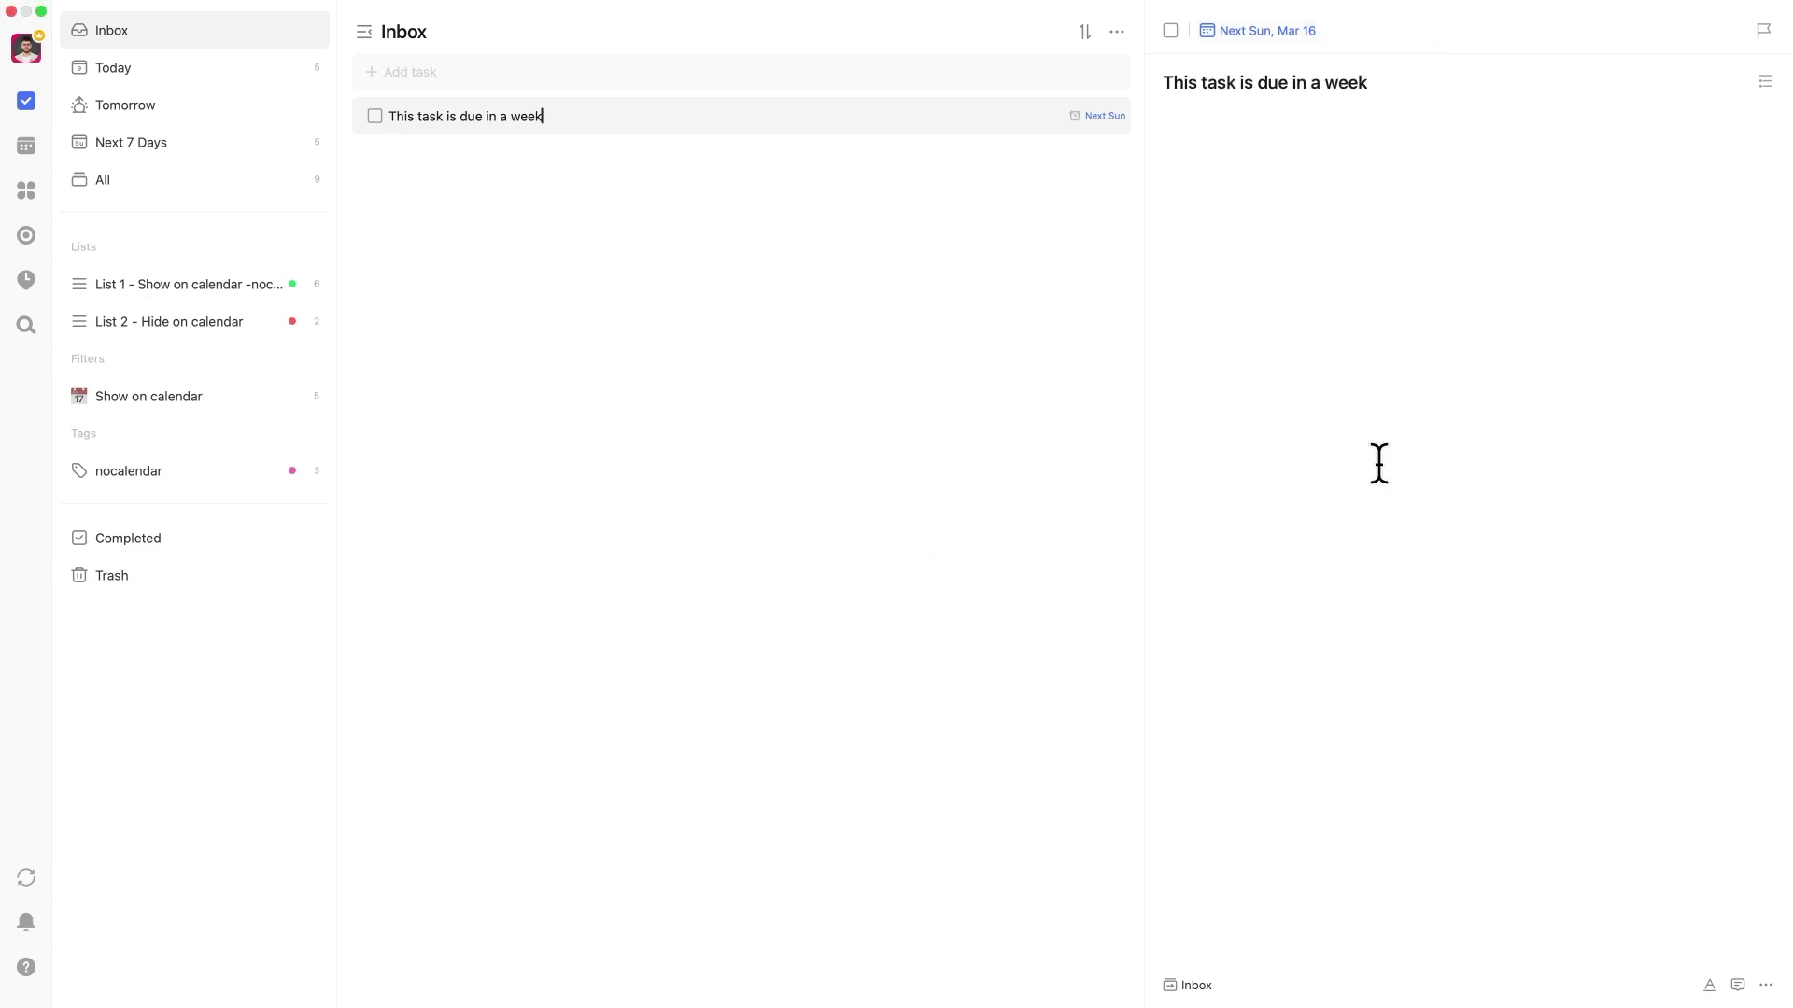
click(1284, 28)
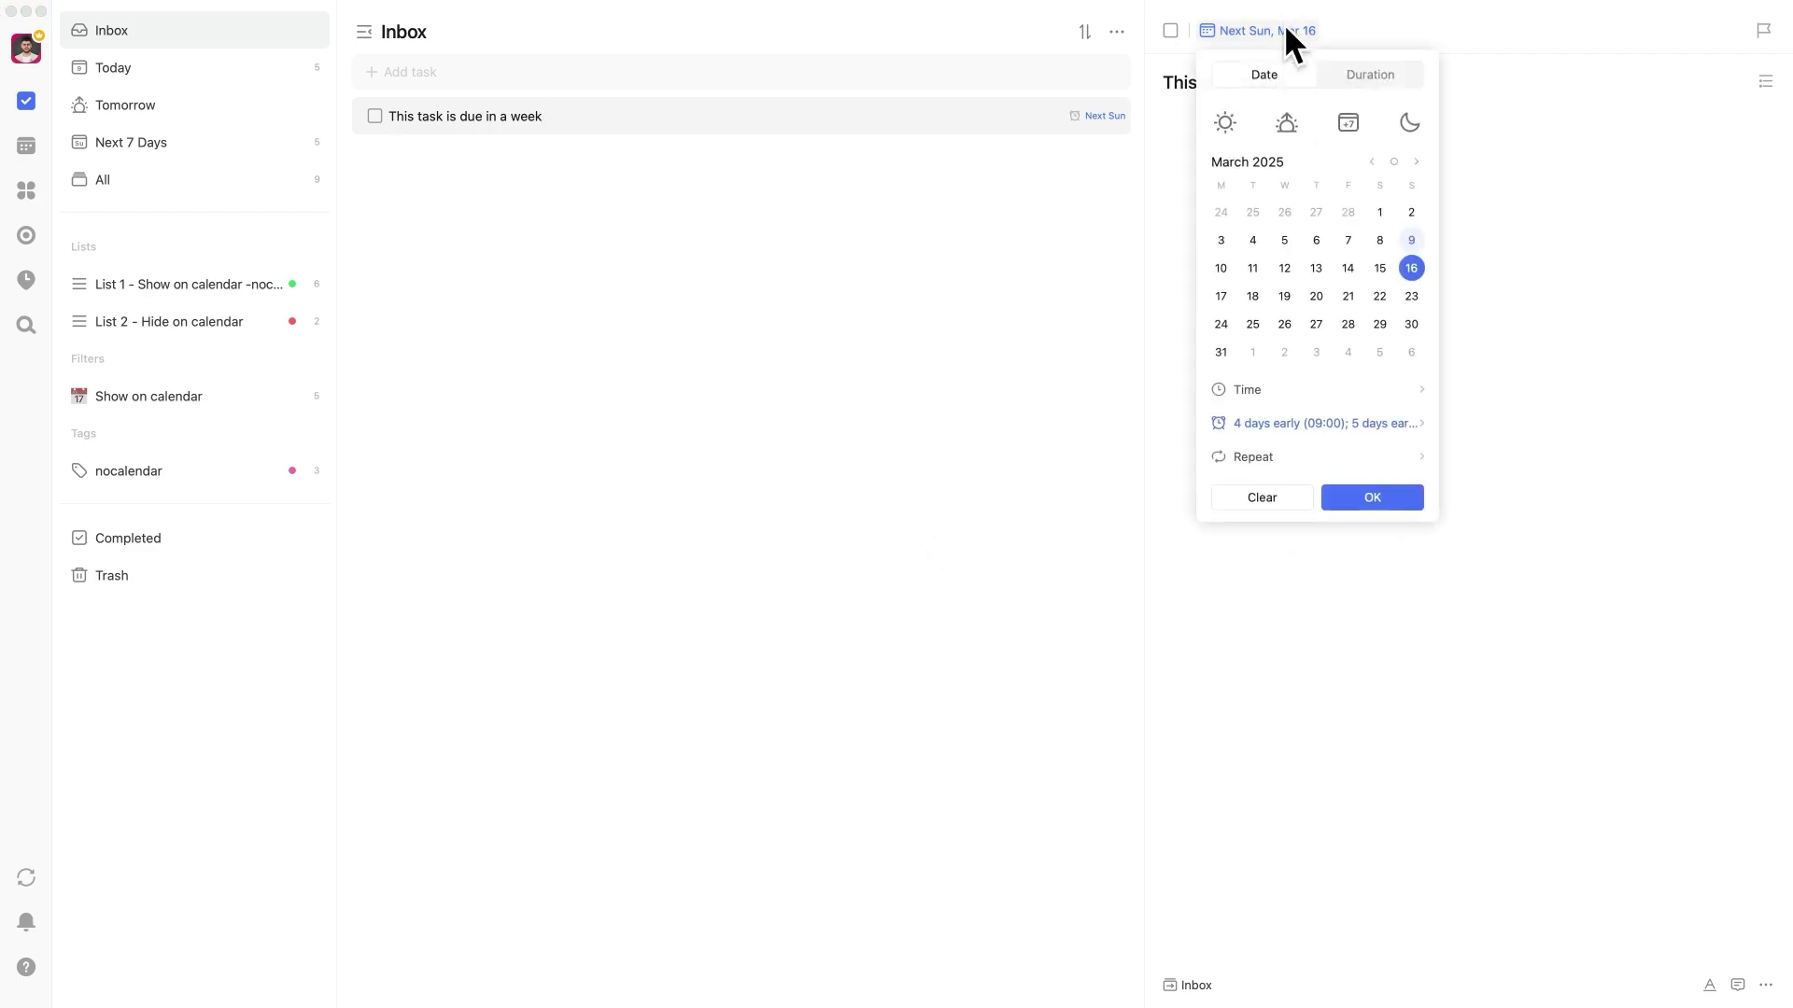
click(1432, 418)
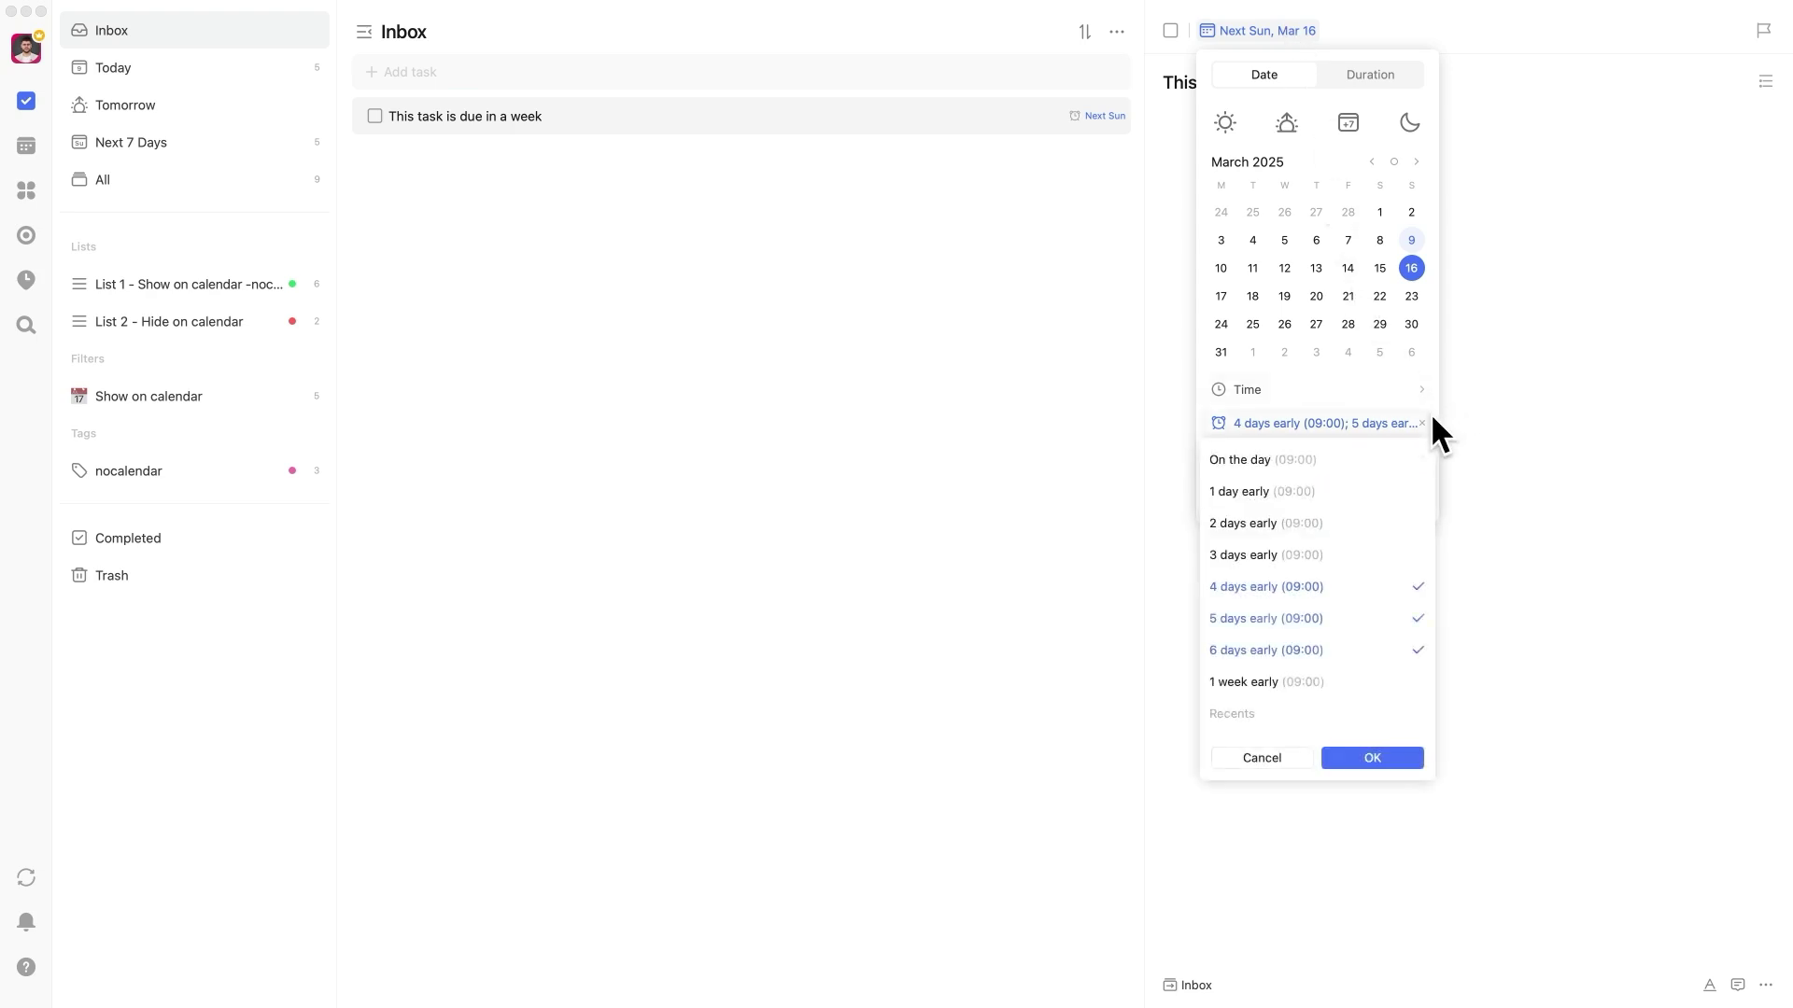
click(1382, 555)
click(1375, 523)
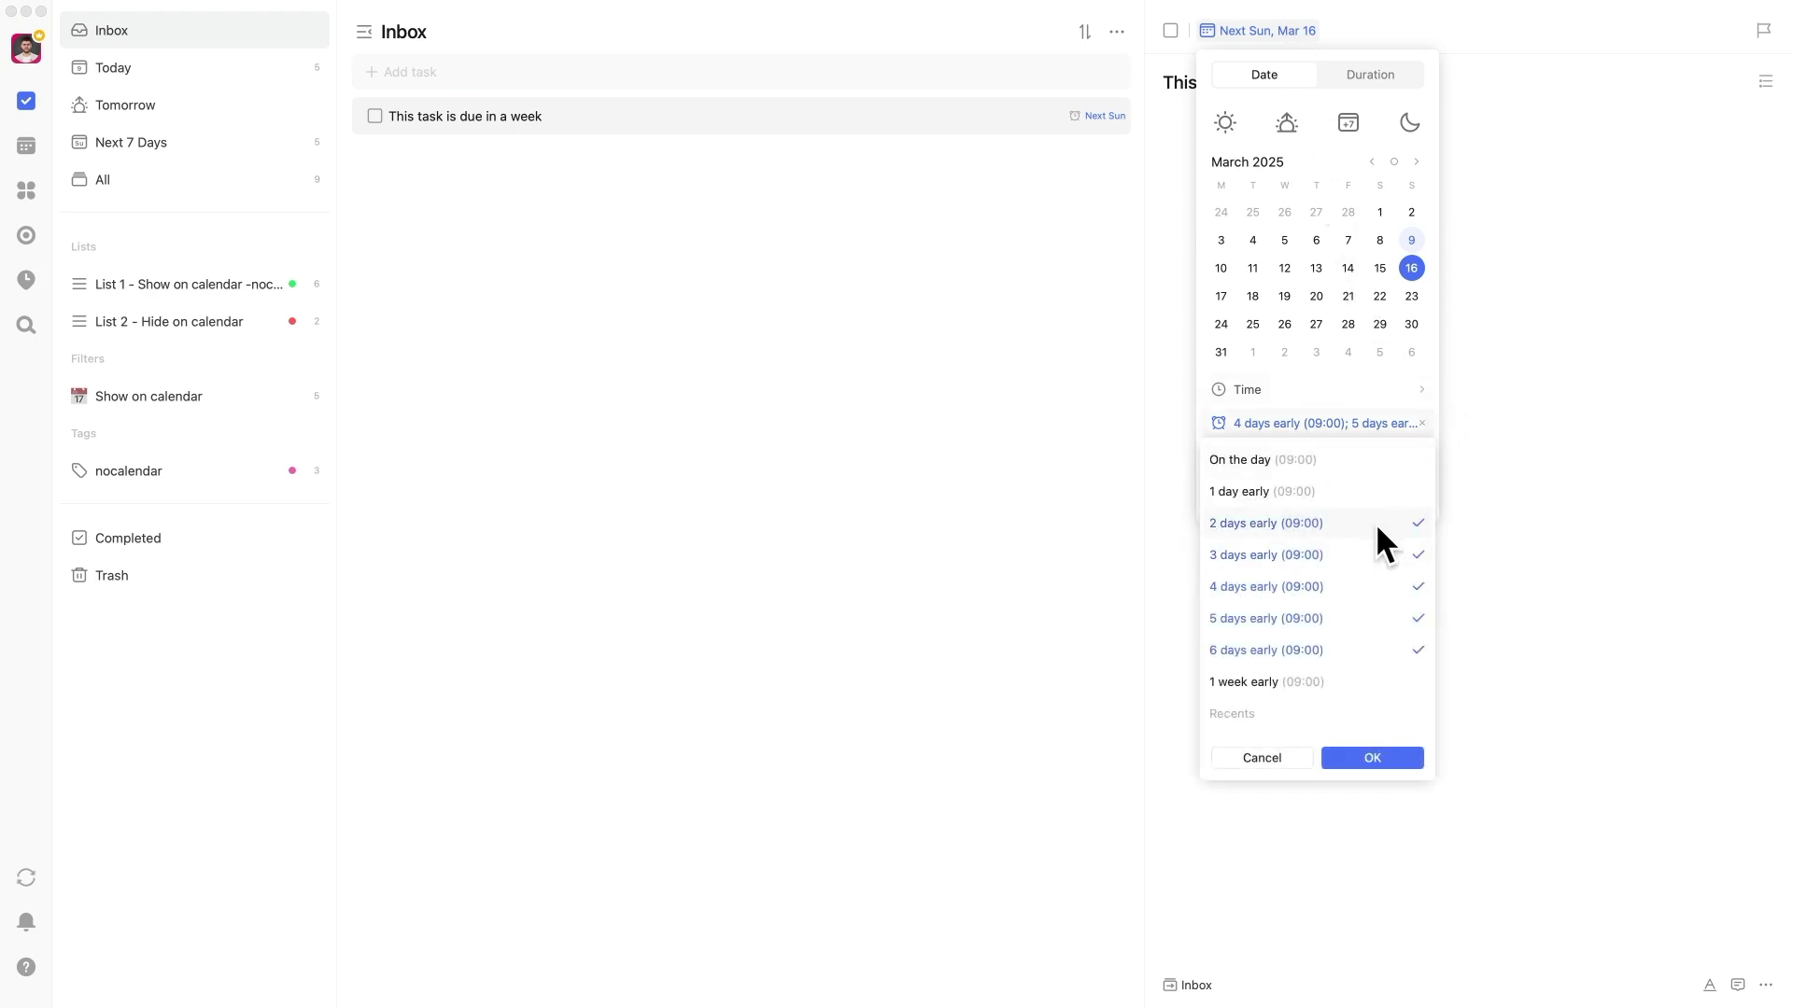
click(1387, 752)
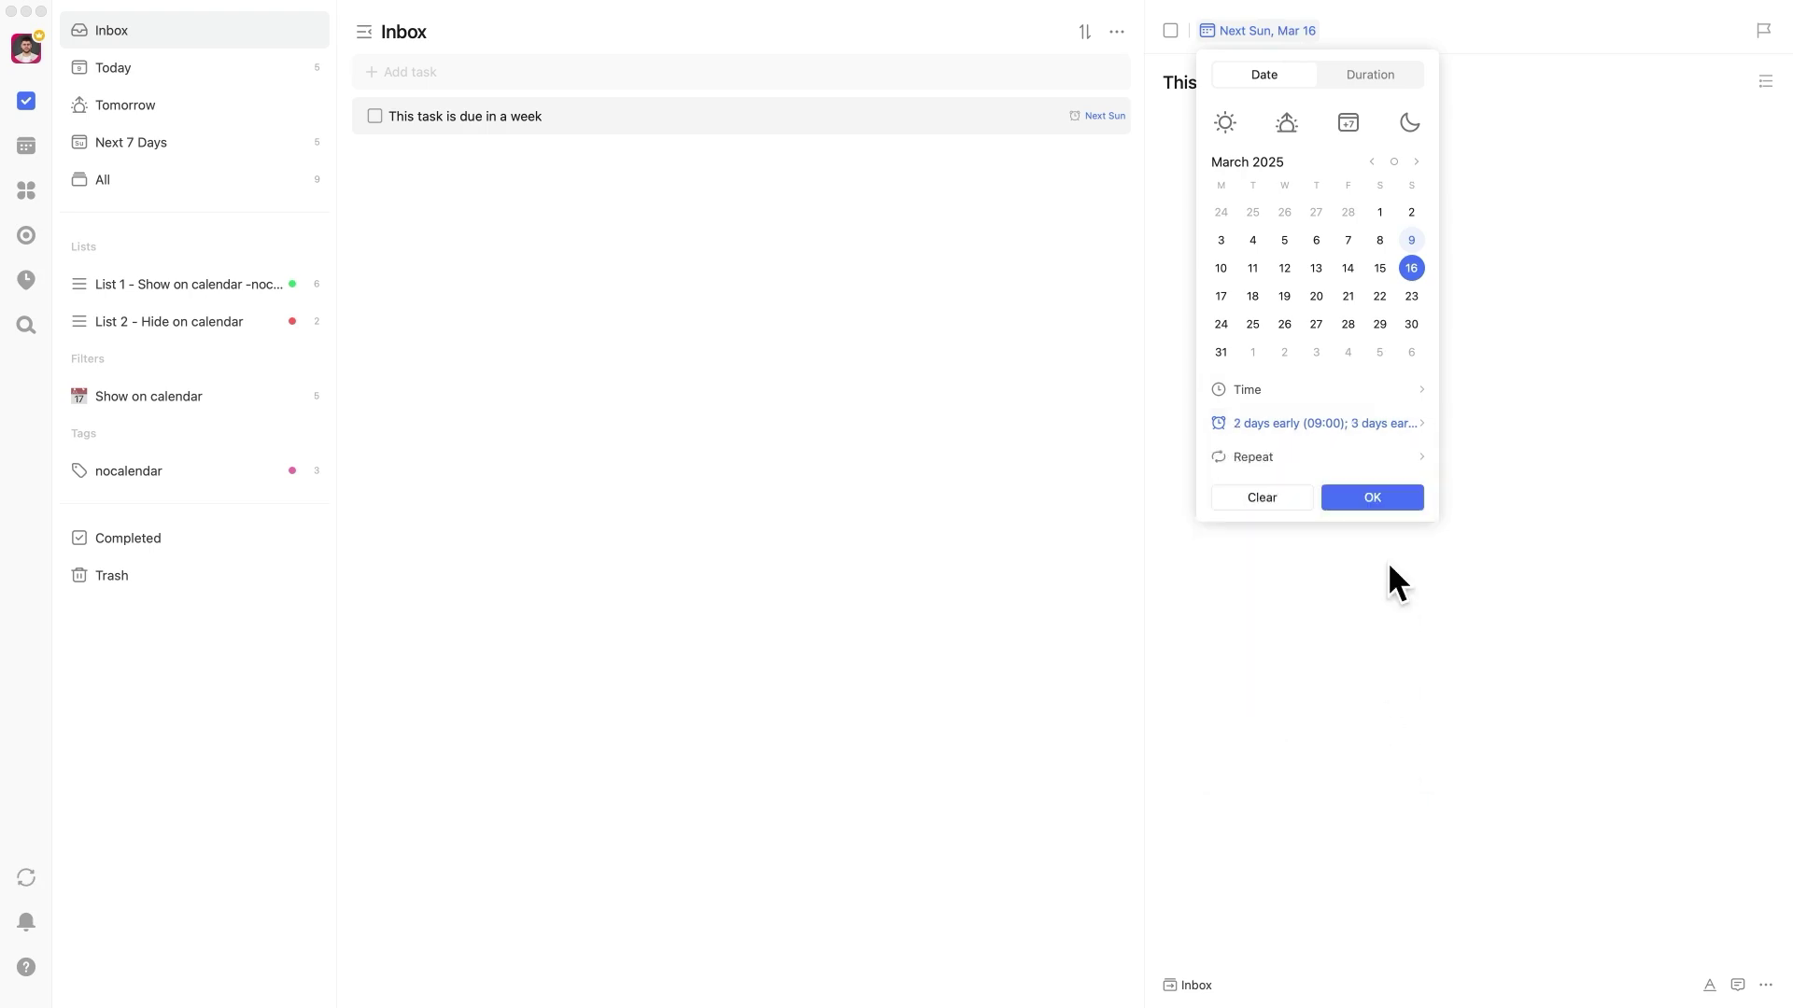
click(1372, 497)
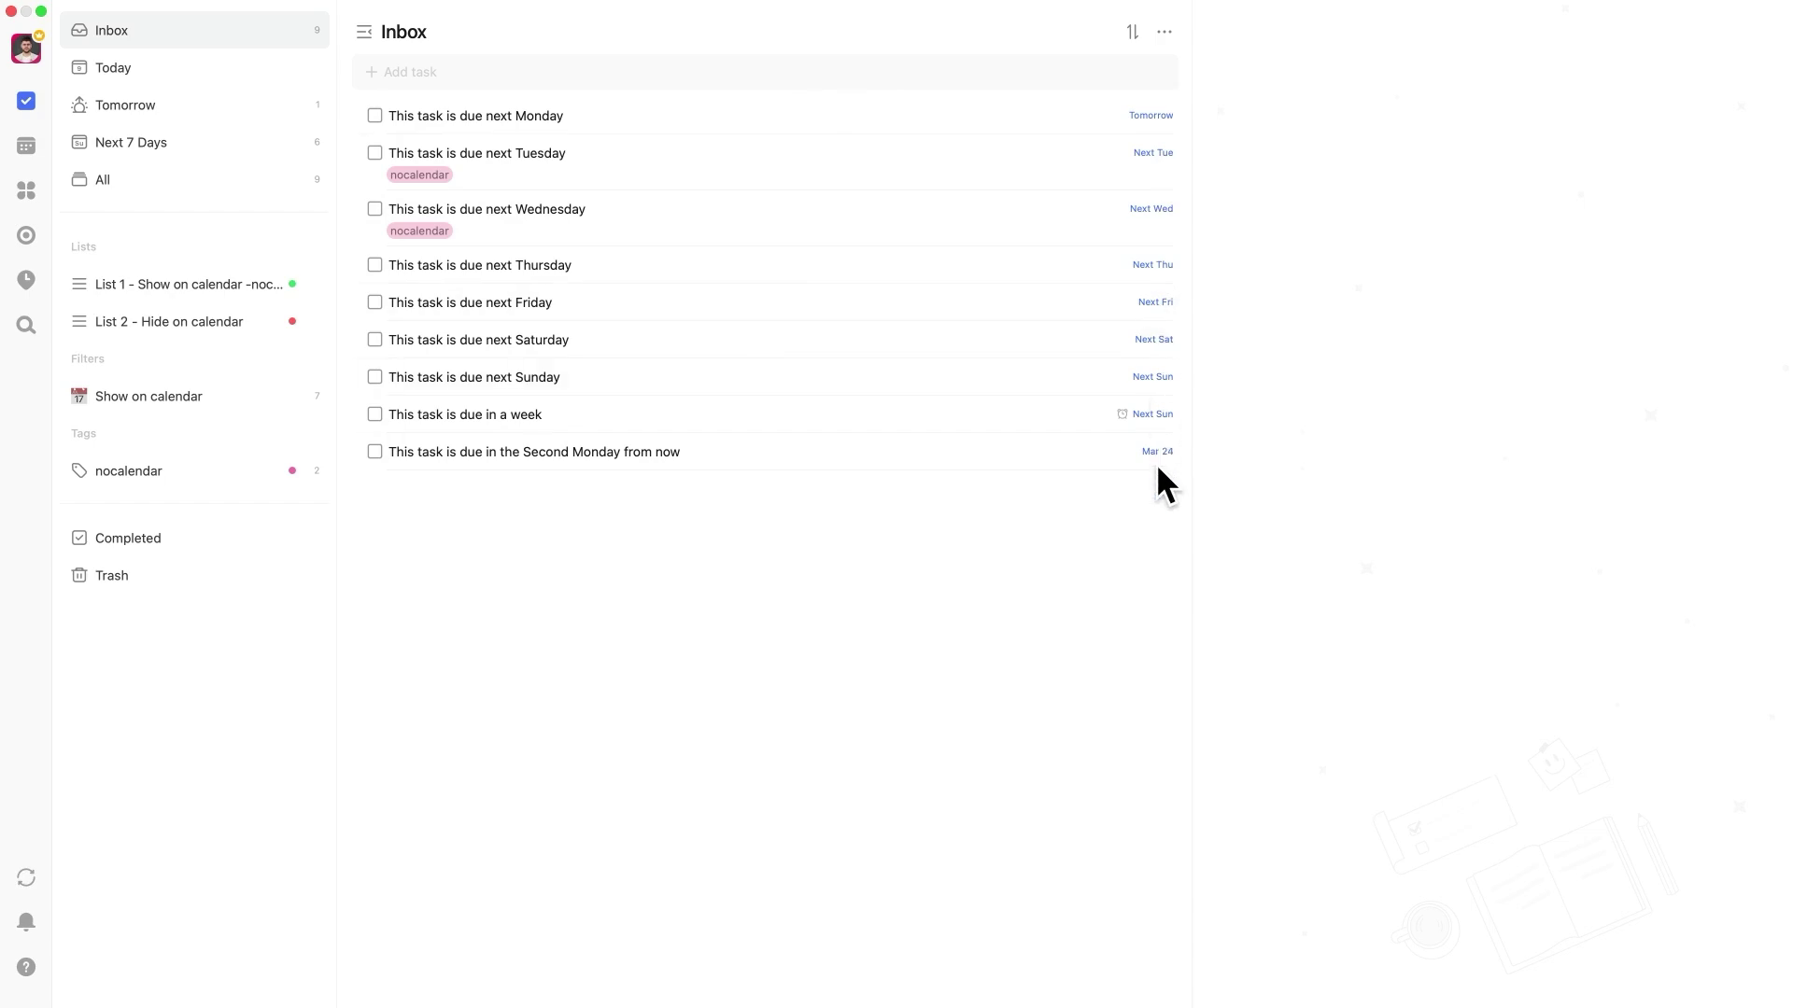
click(20, 53)
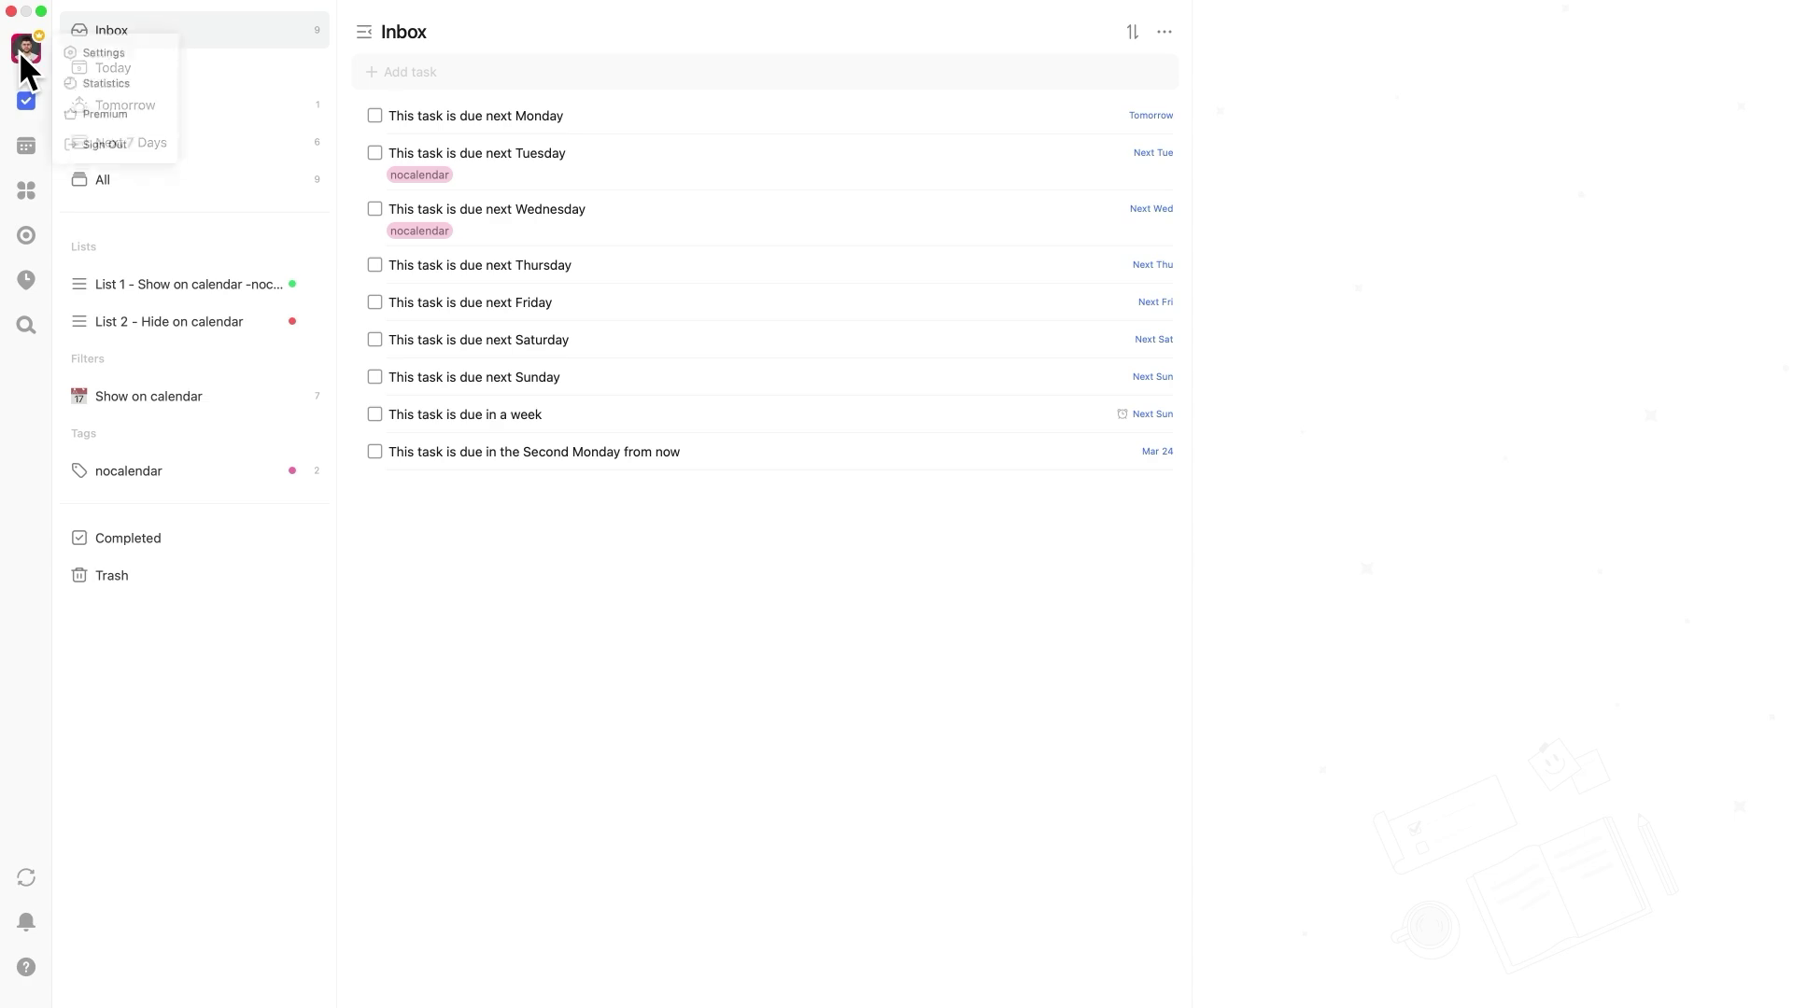
click(91, 58)
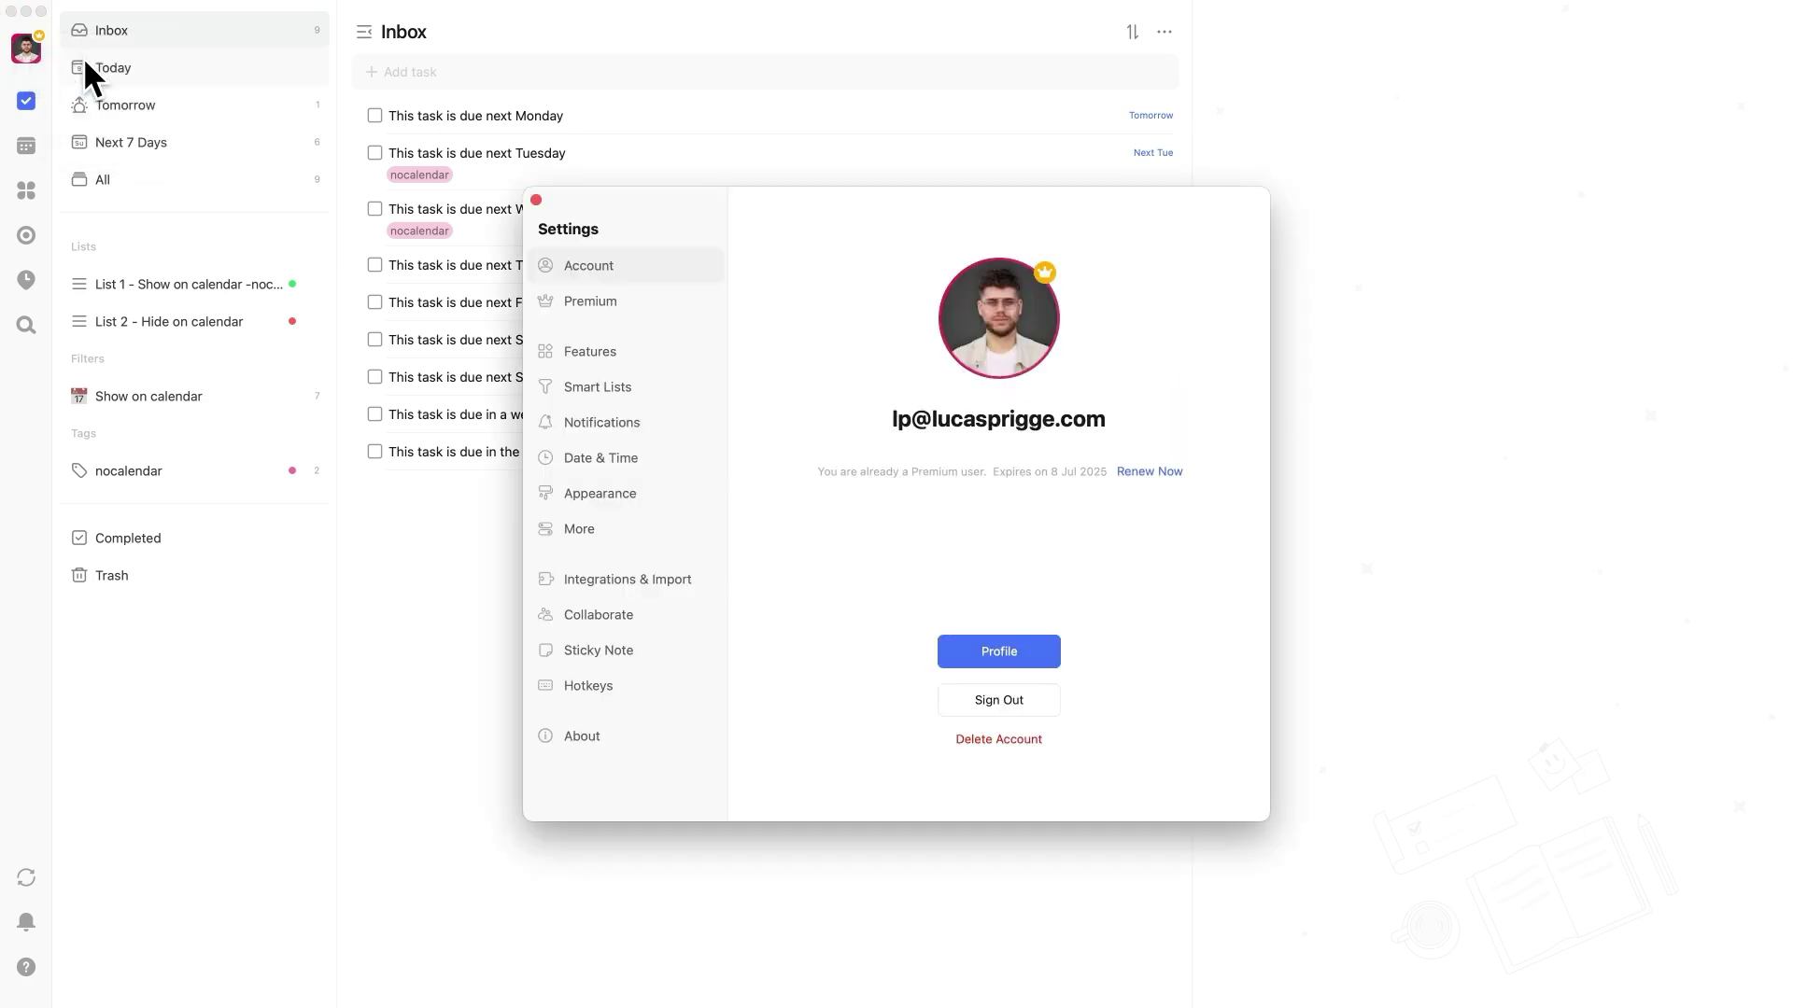
click(572, 385)
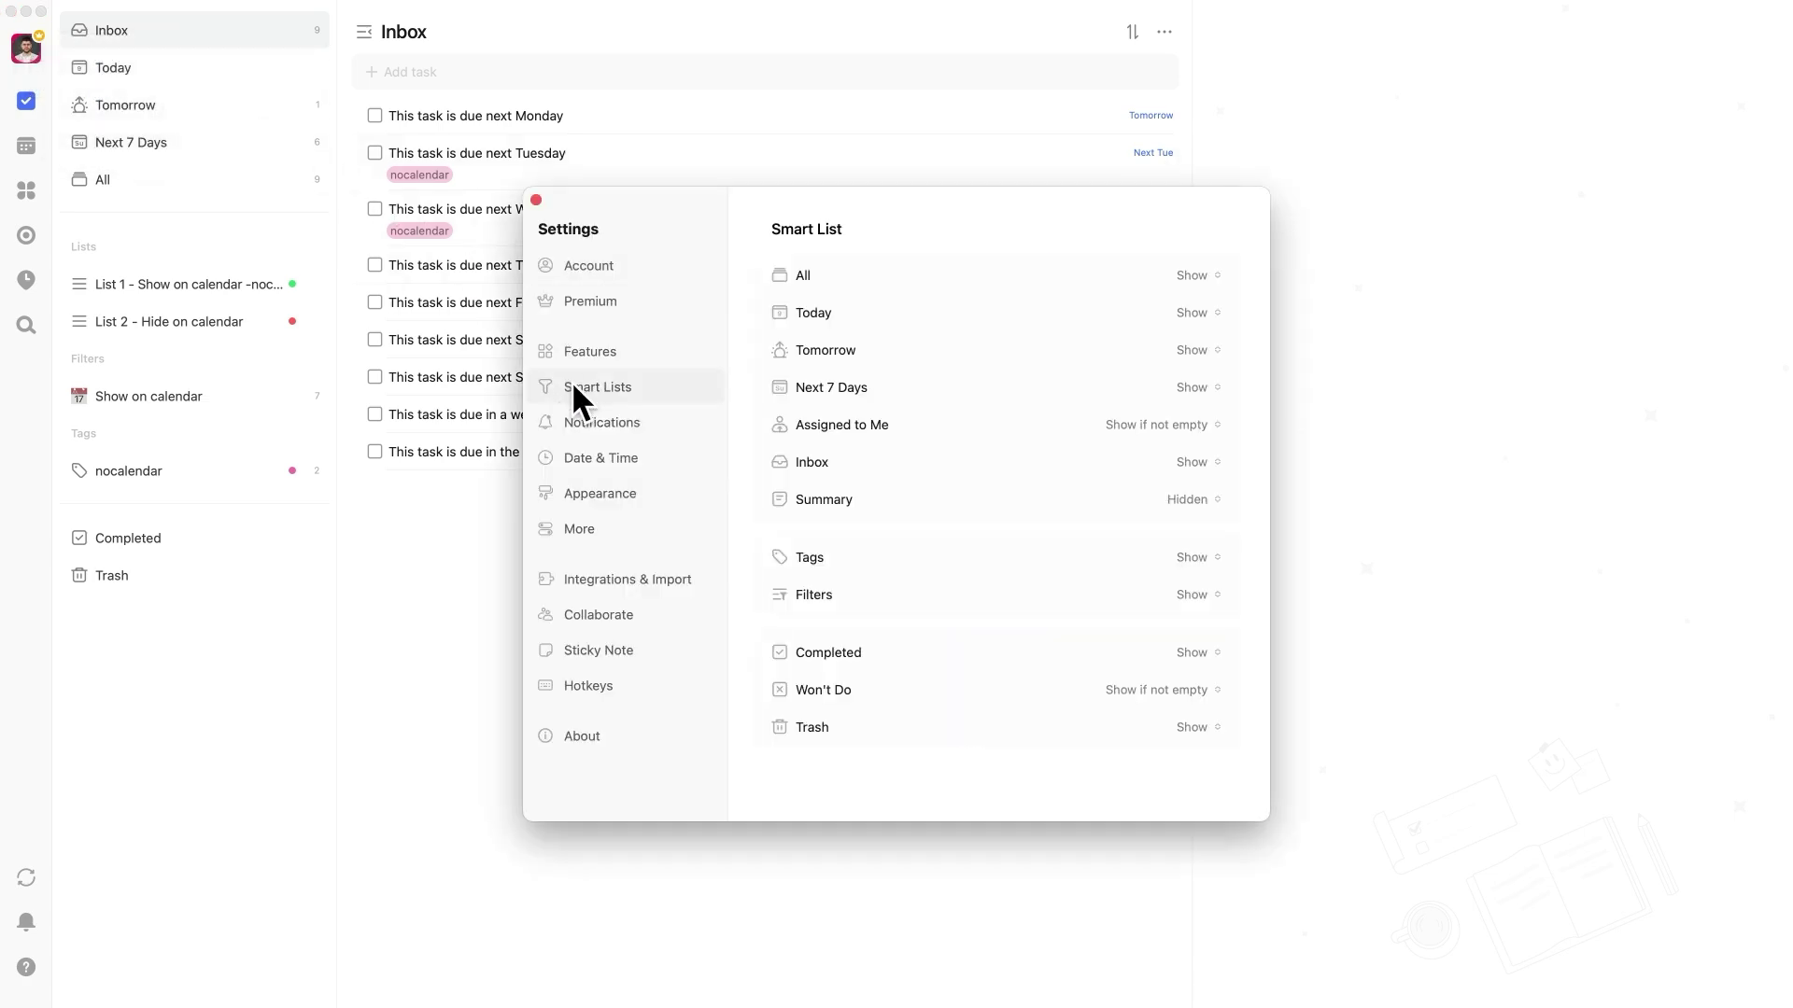
click(1191, 388)
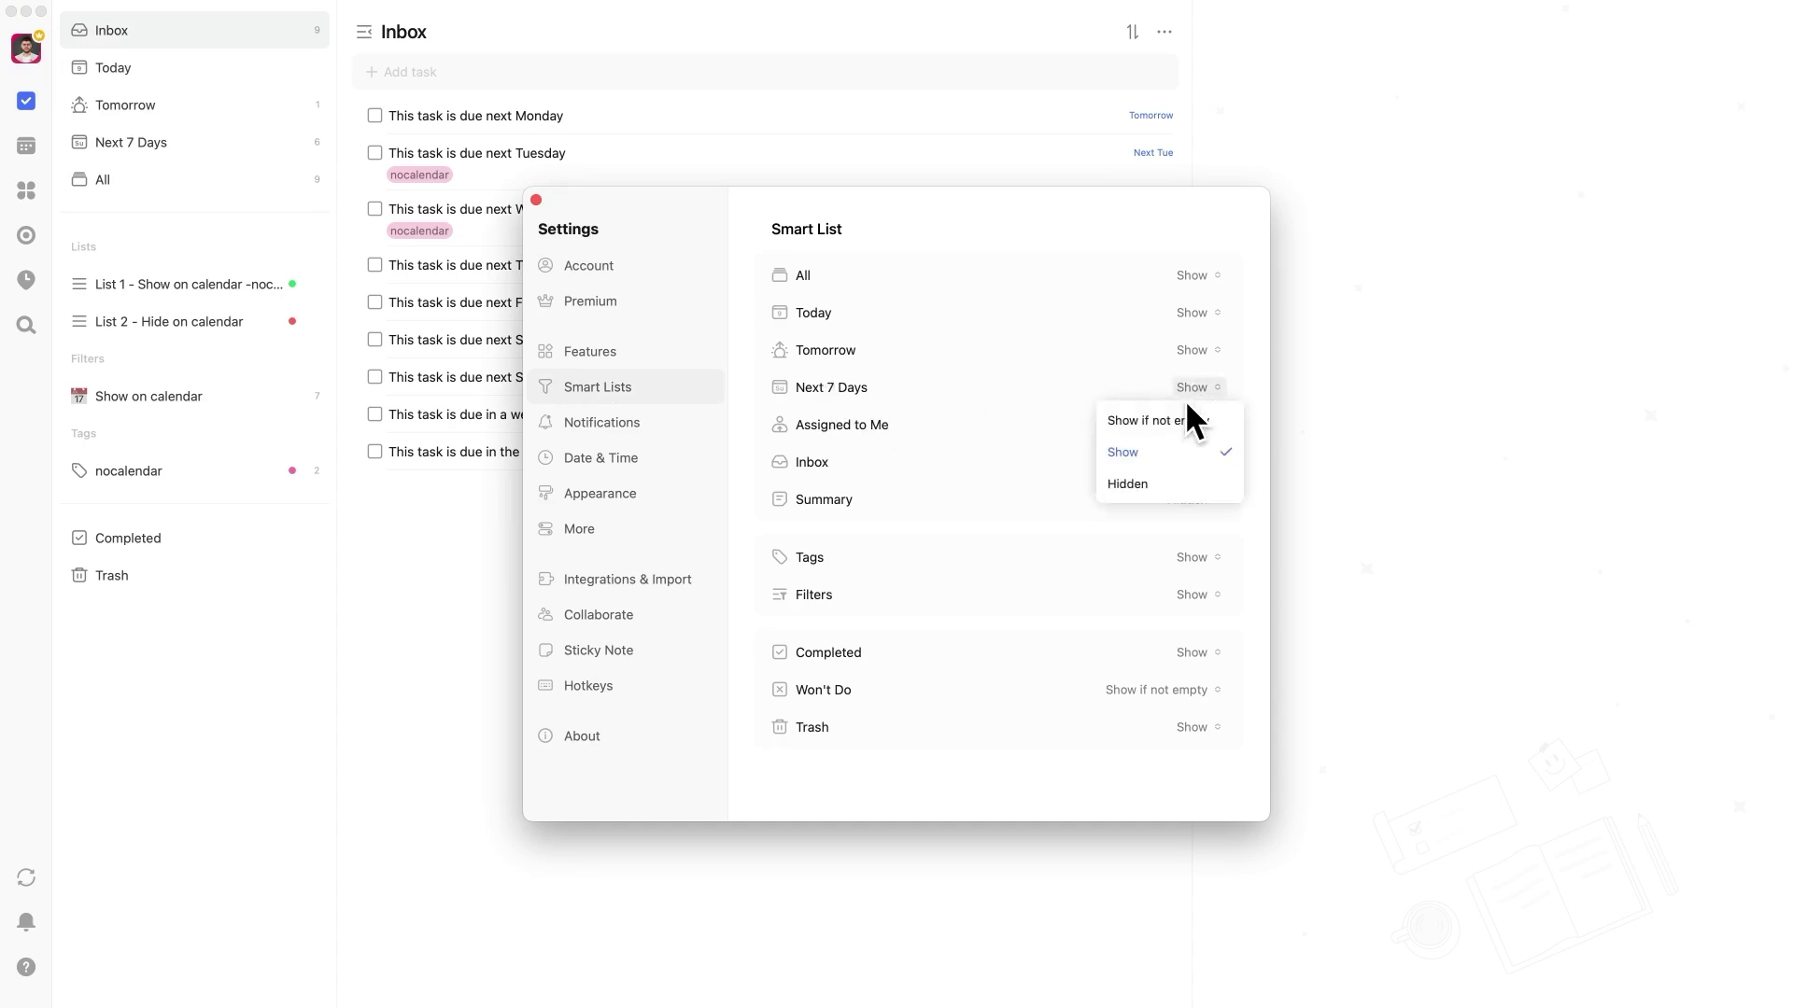
click(1159, 448)
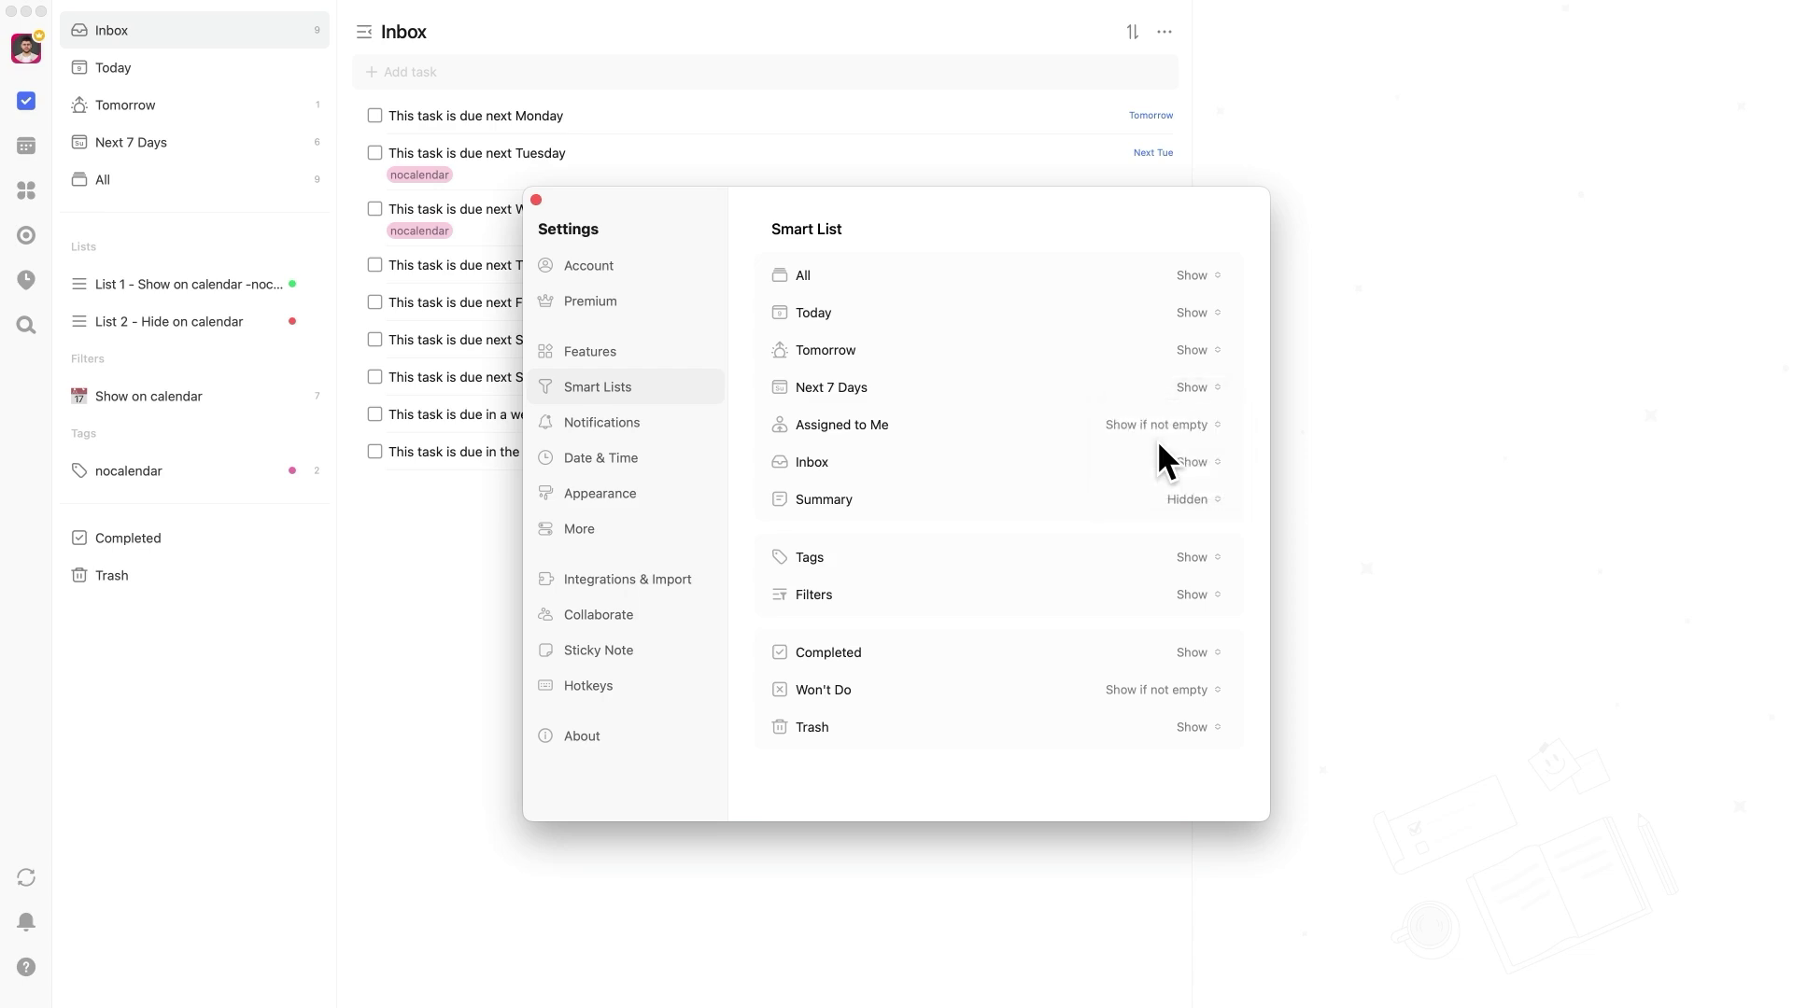
click(536, 200)
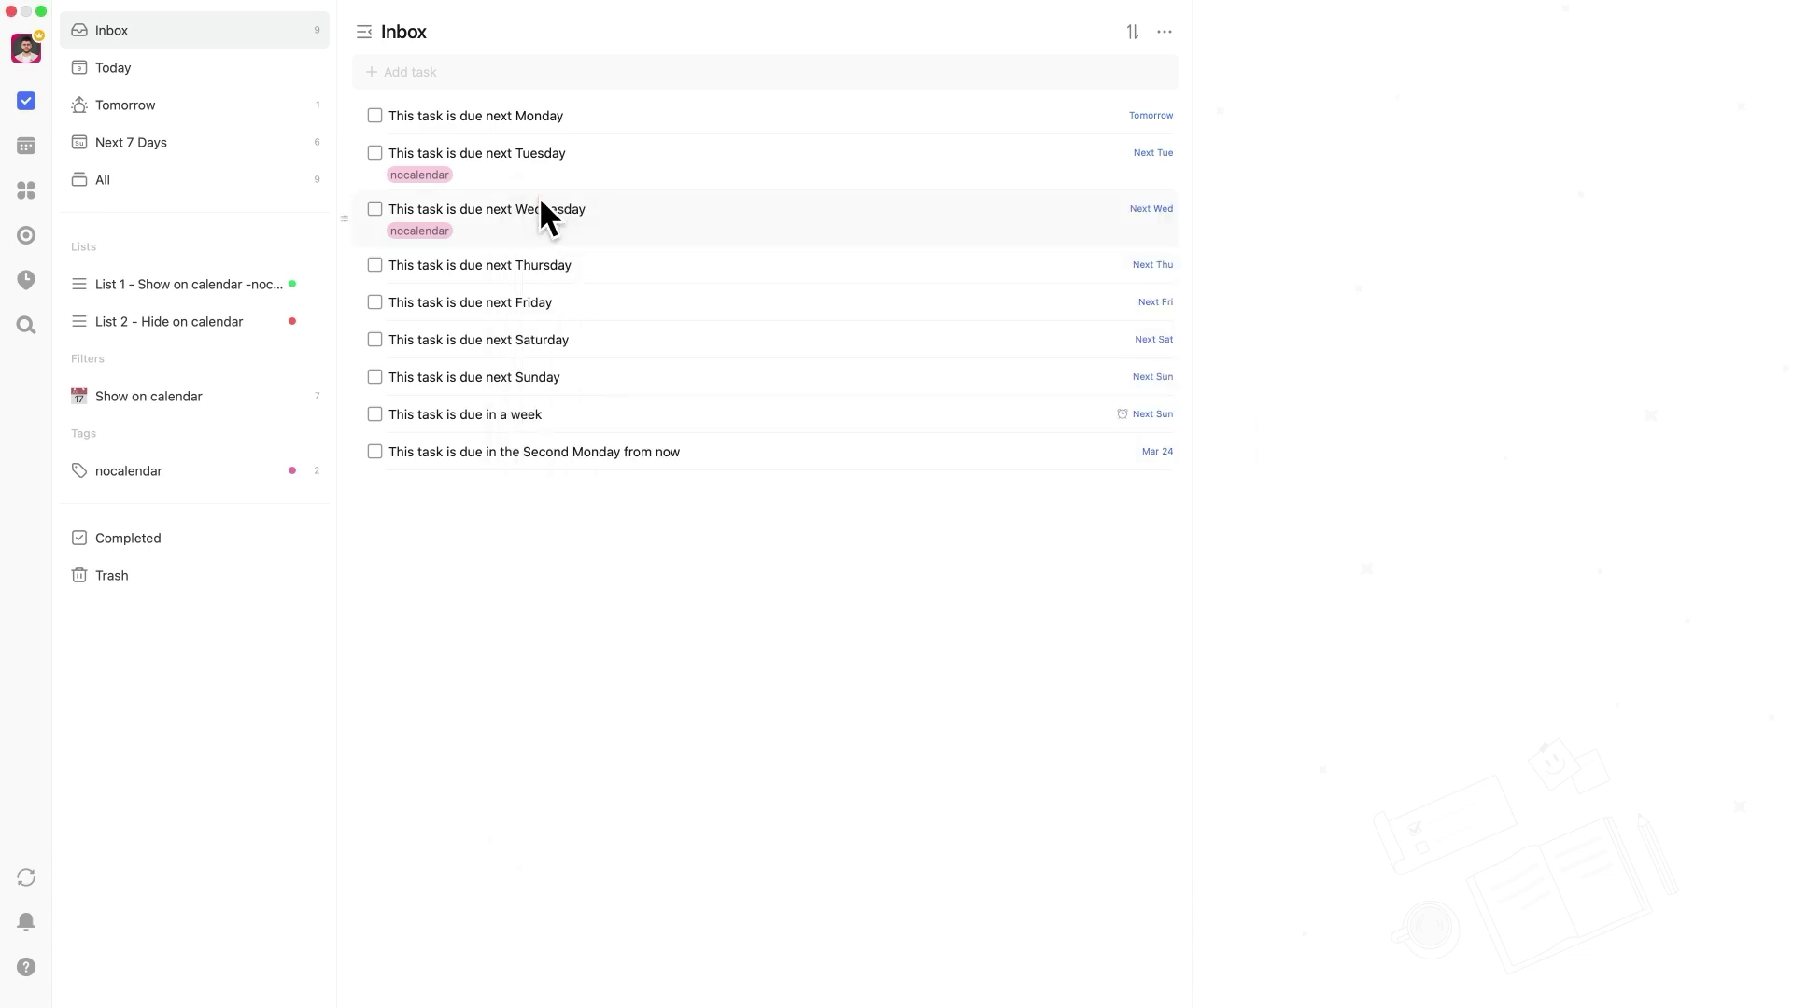
Show Next 7 Days grouped by date, then switch it to the Kanban board view
click(205, 143)
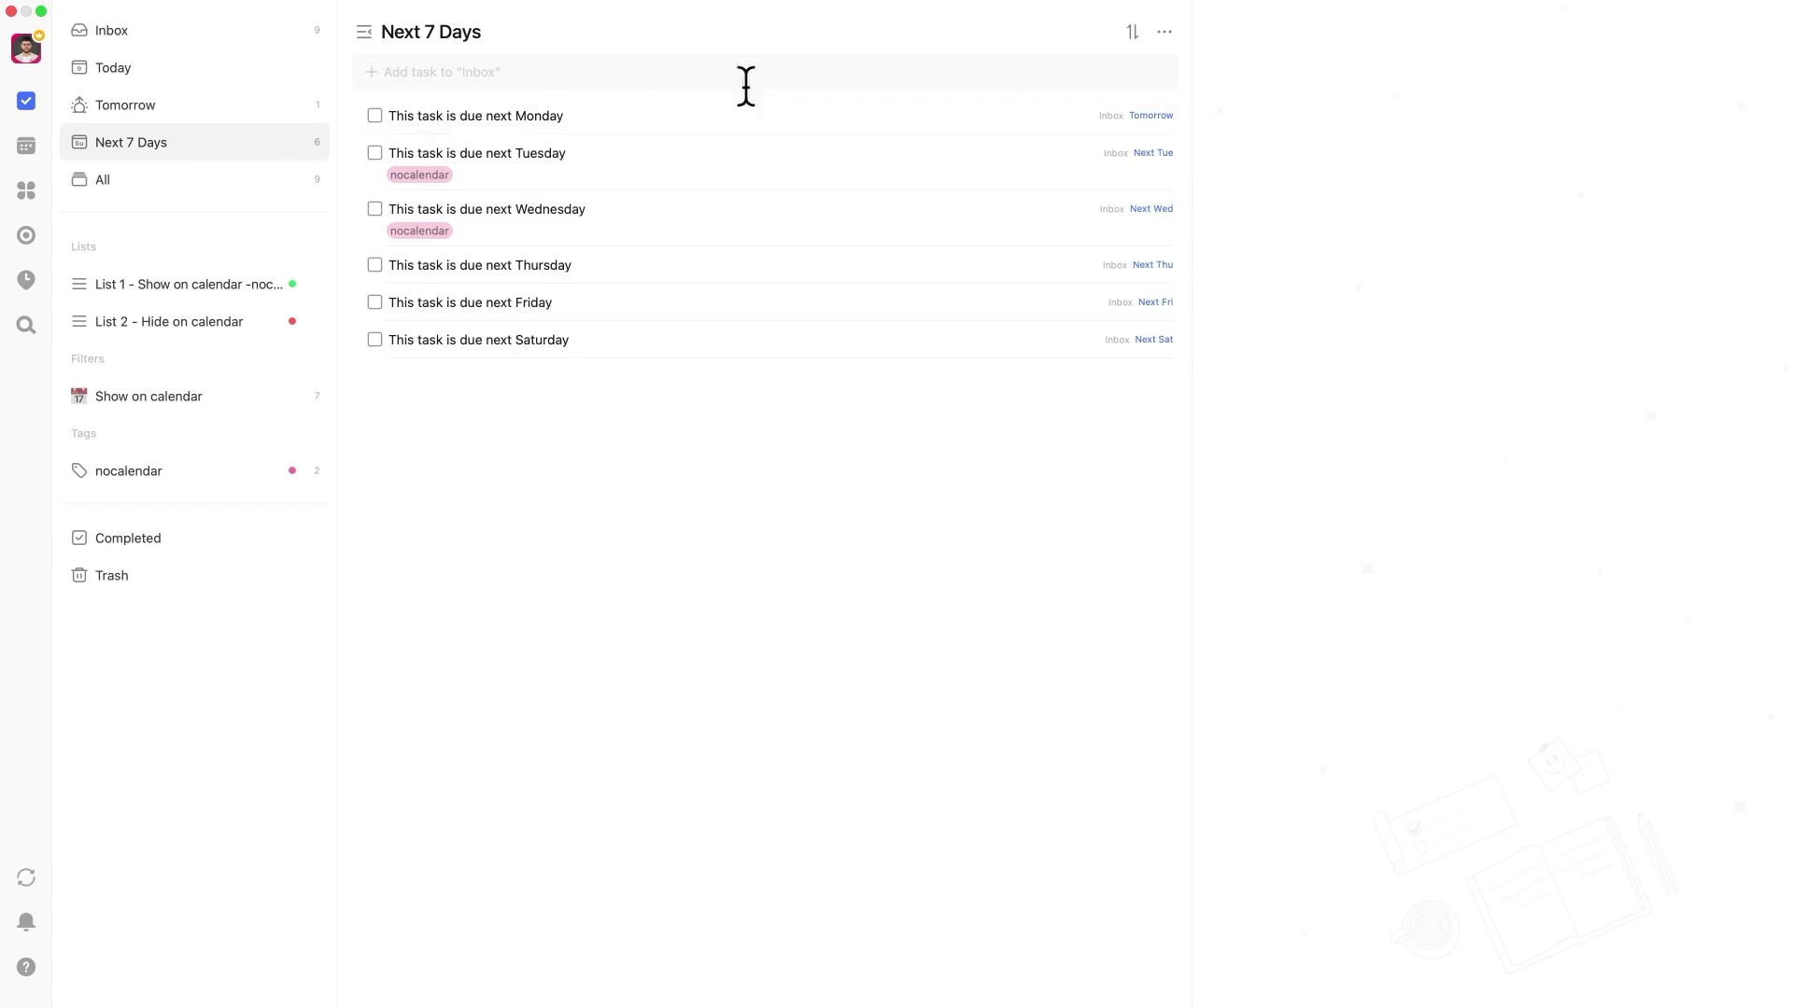
click(1131, 31)
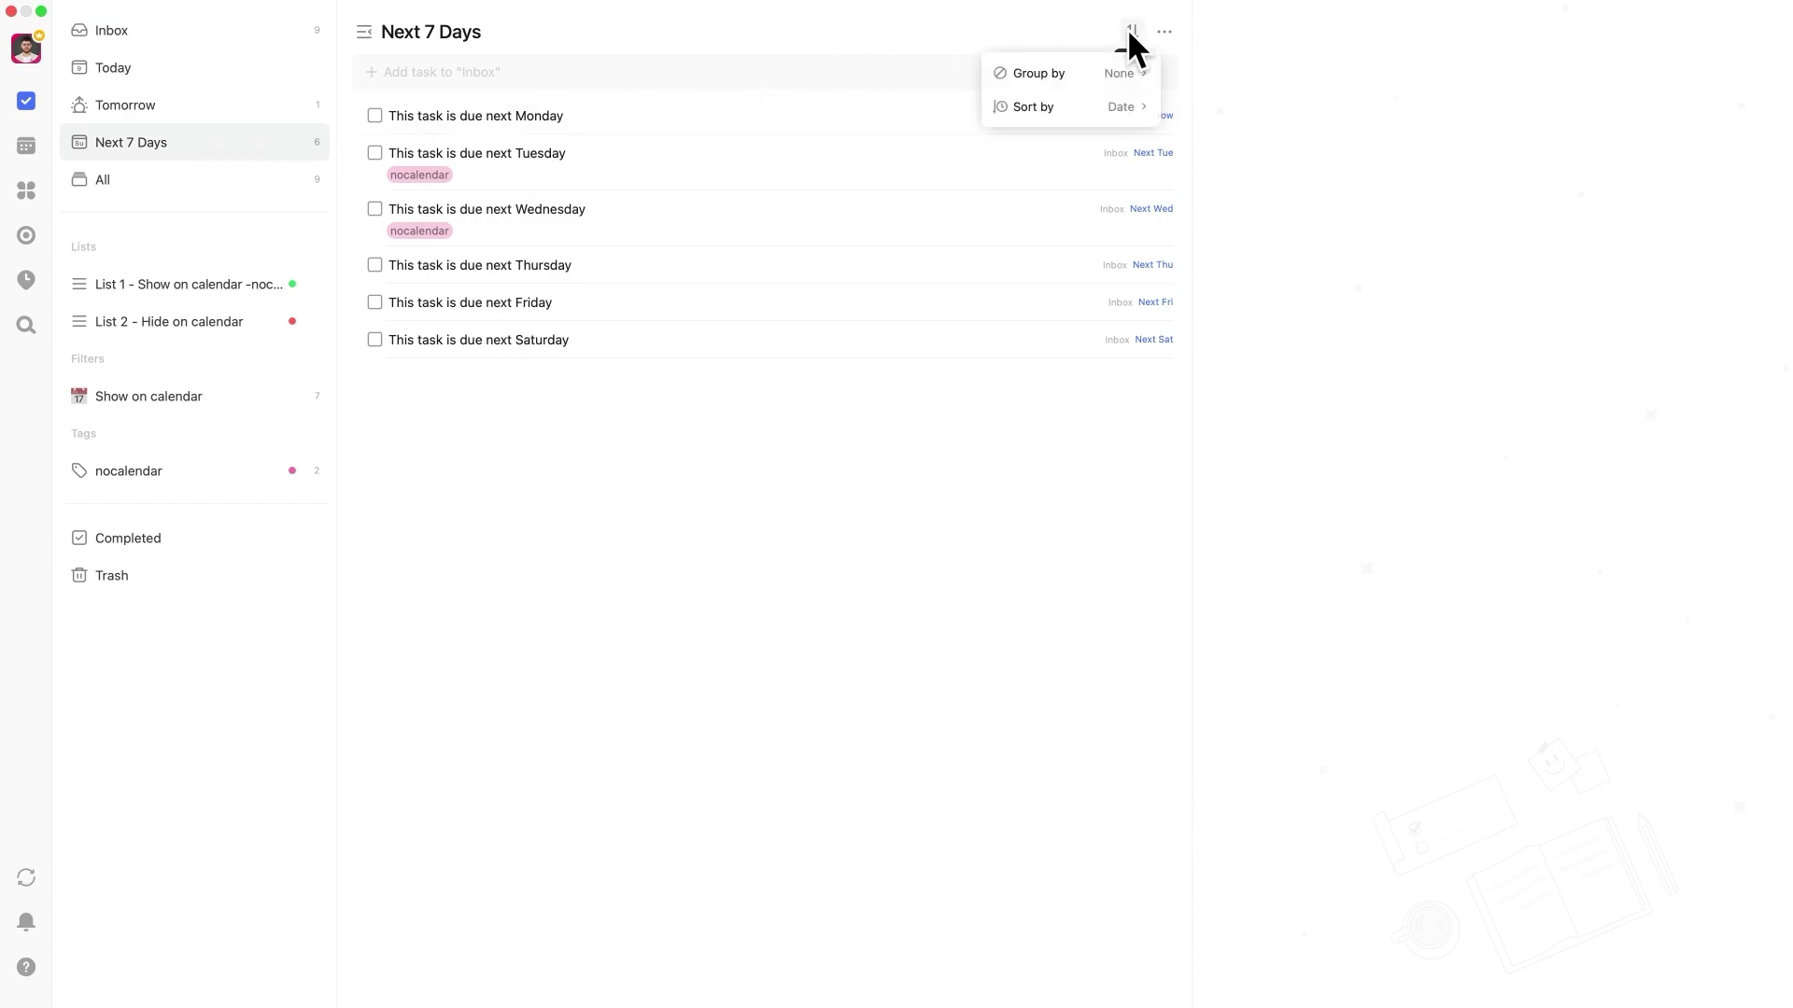
mouse_move(1129, 65)
click(1101, 139)
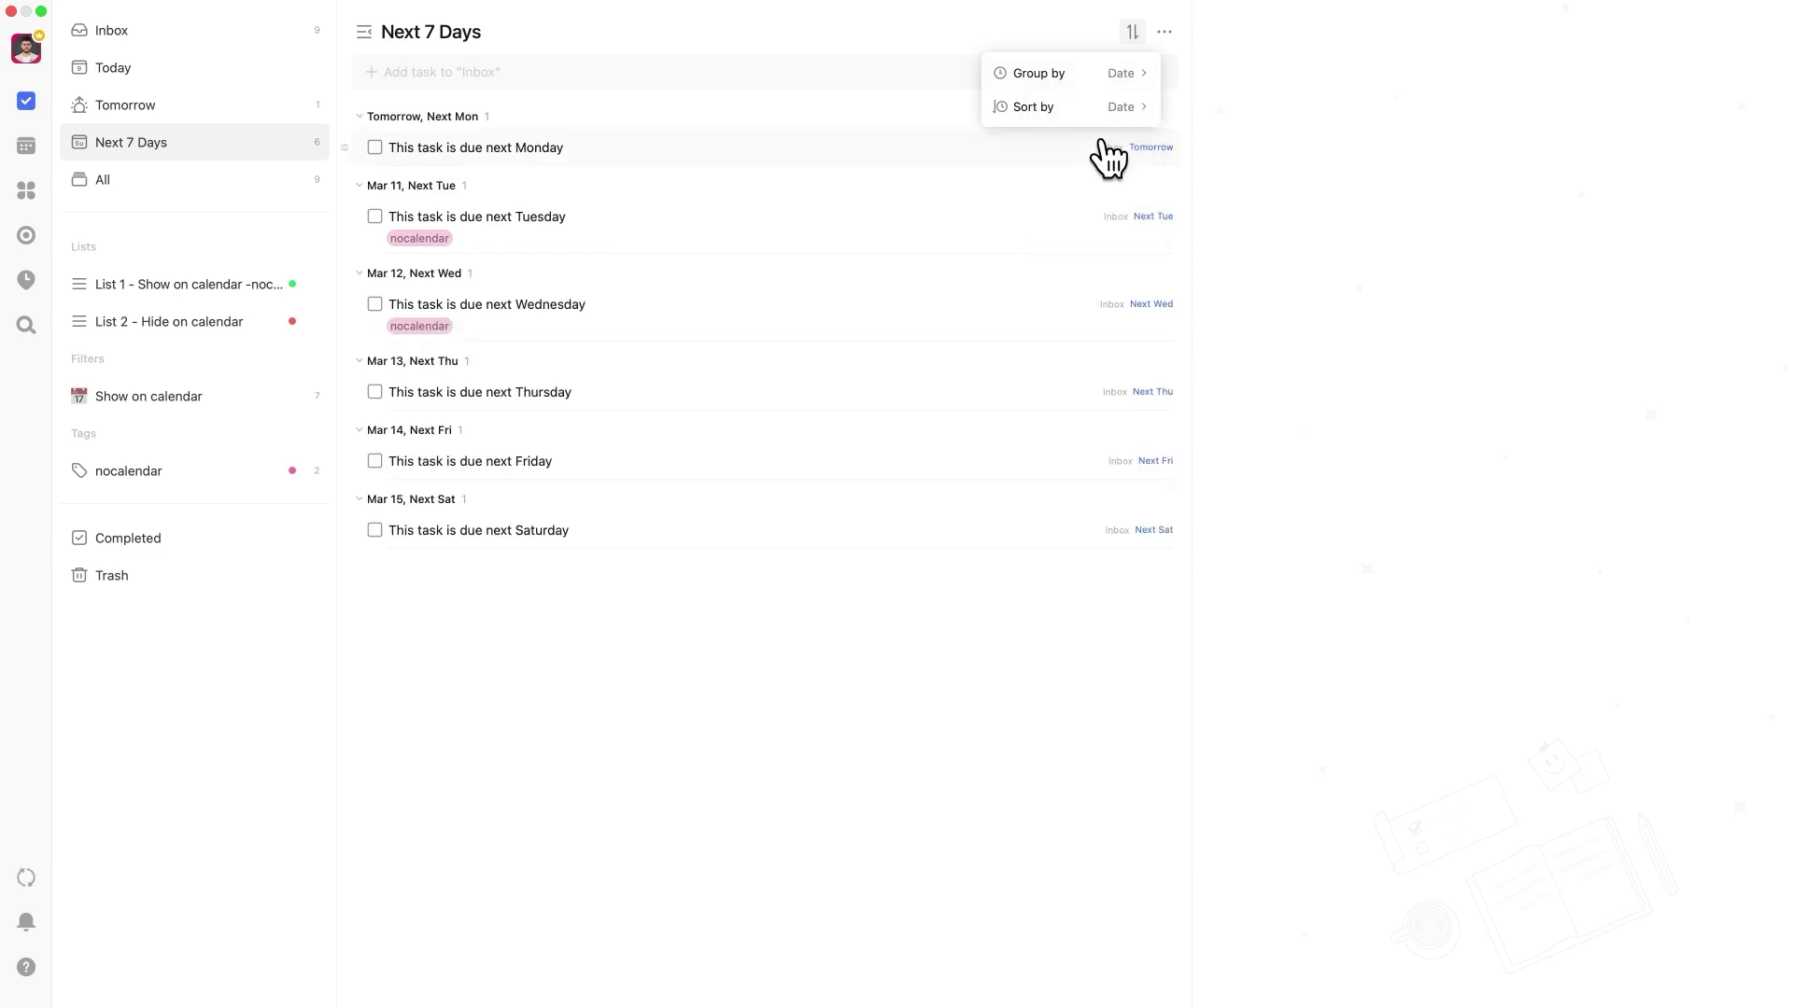
click(793, 52)
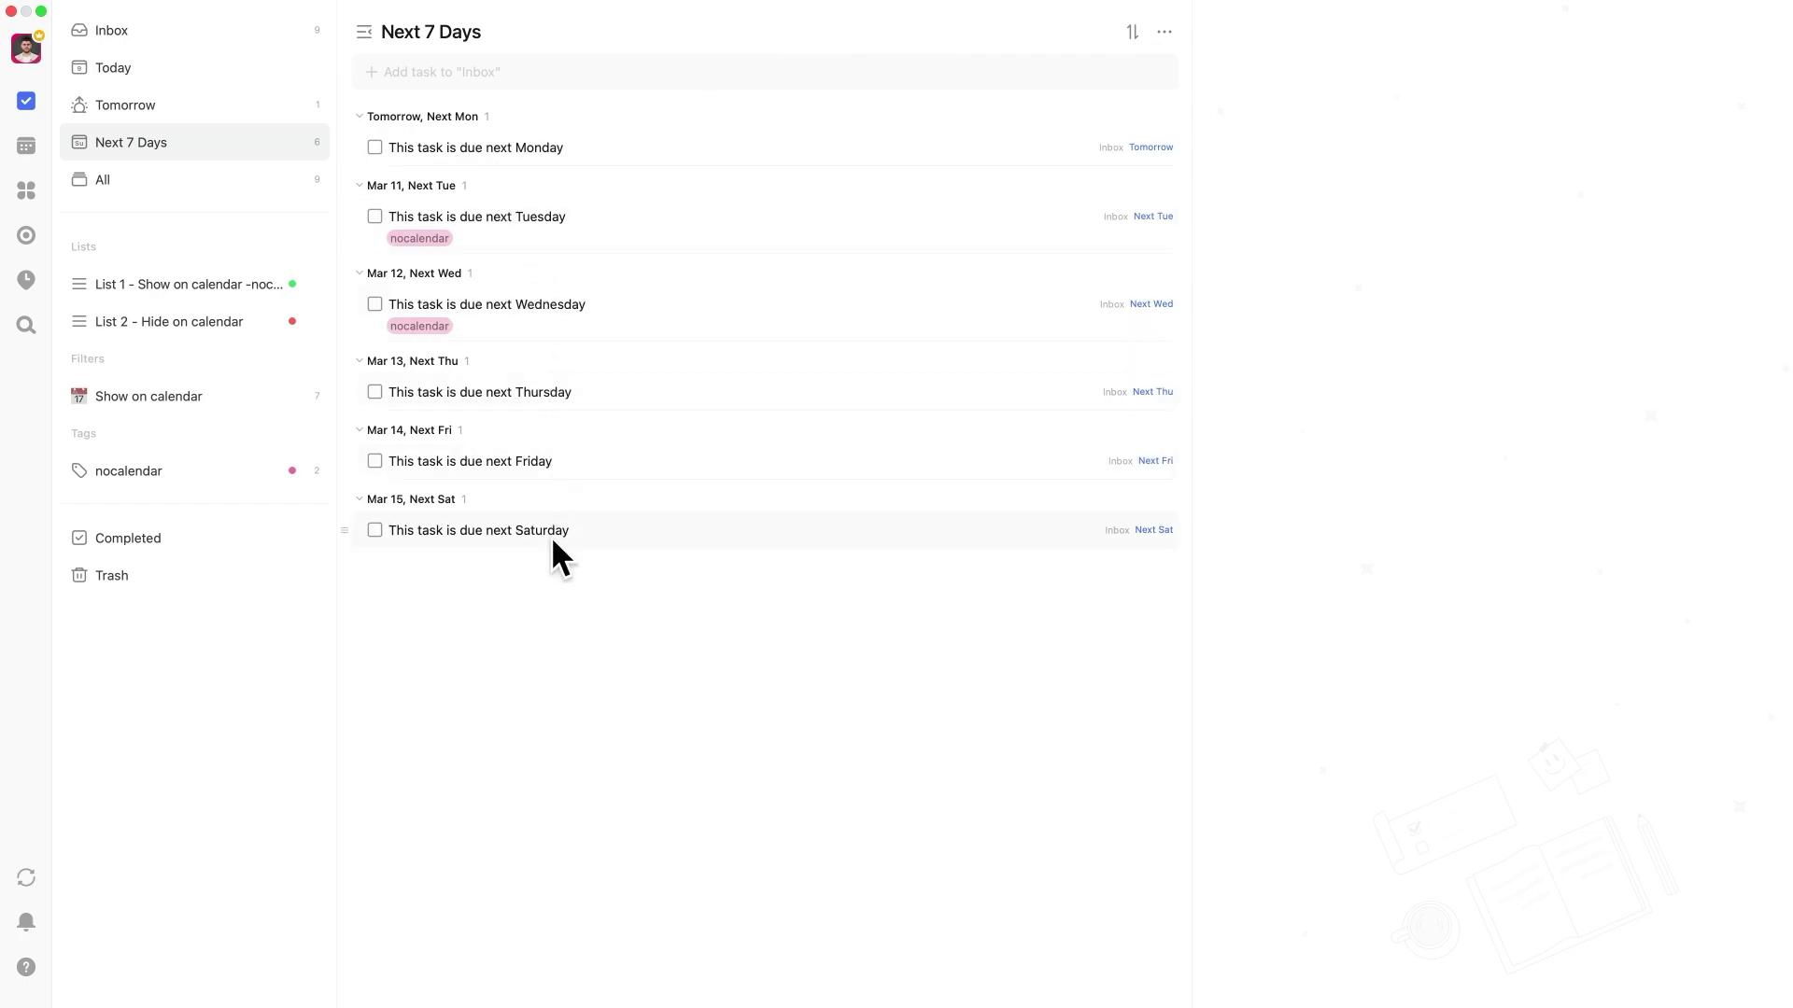
click(1164, 33)
click(1111, 91)
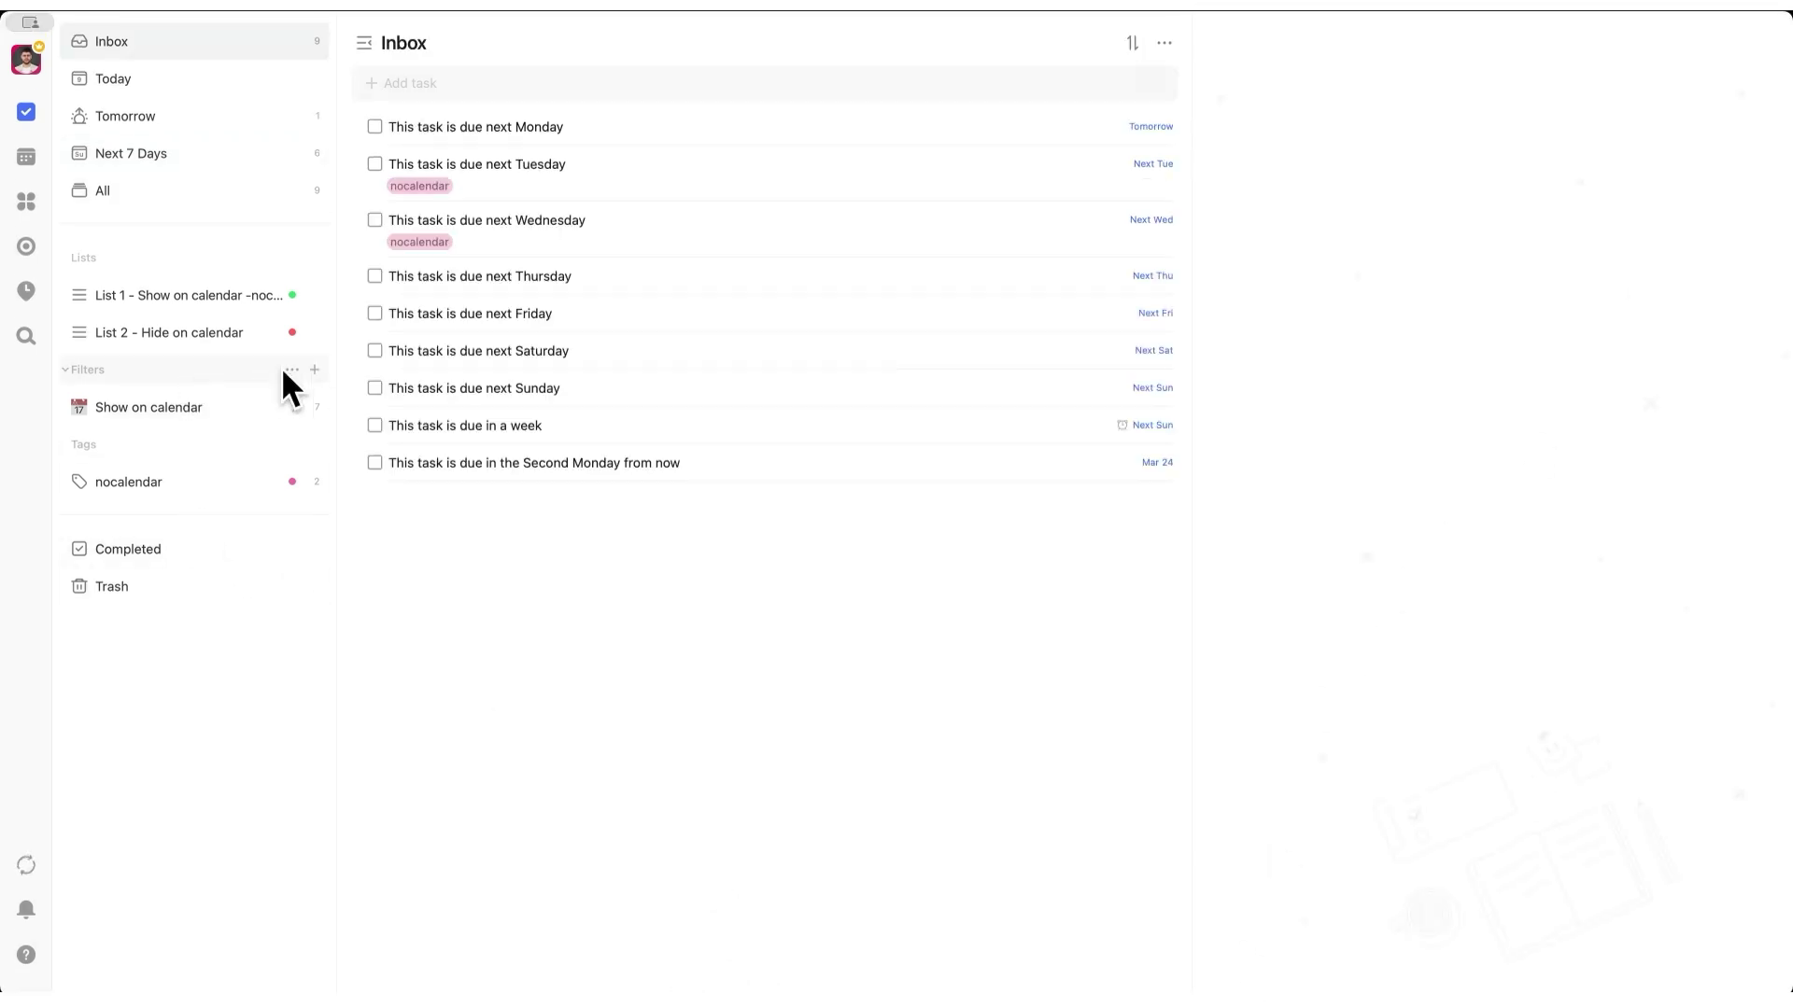
Start a new filter named 'Custom Next 7 Days' with a calendar emoji icon
click(315, 370)
text(Custom Next 7 Days)
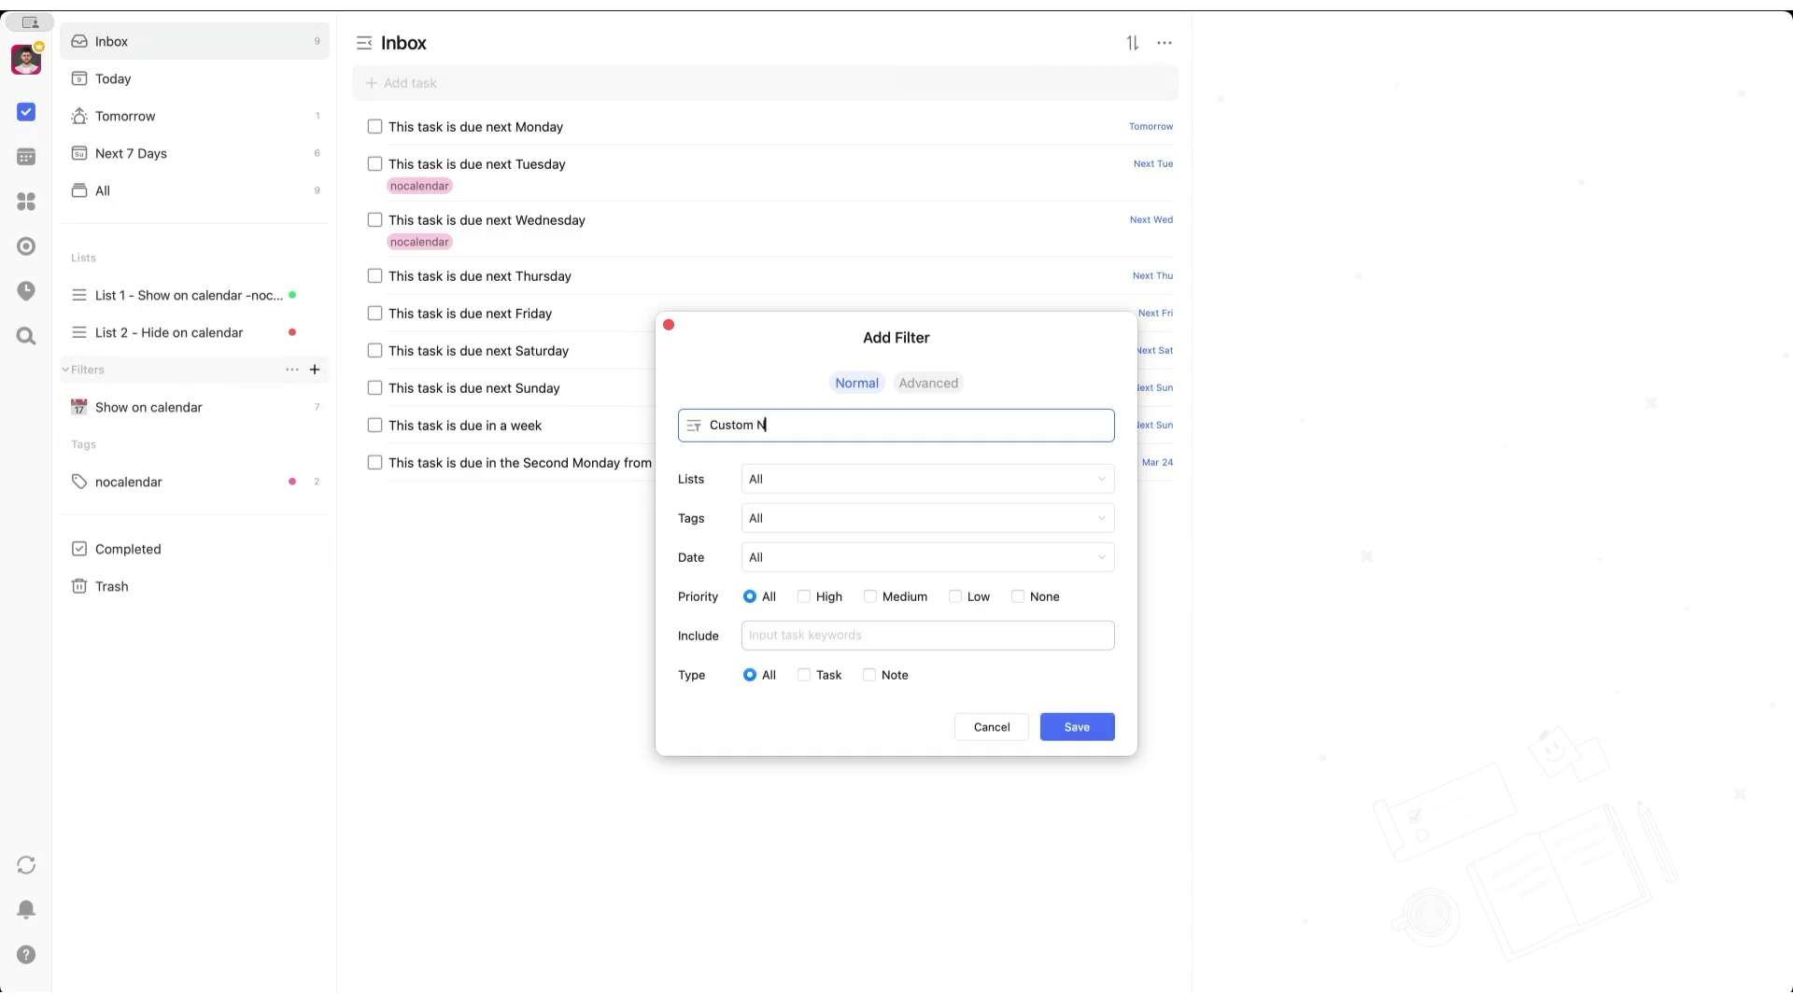
click(702, 419)
click(721, 566)
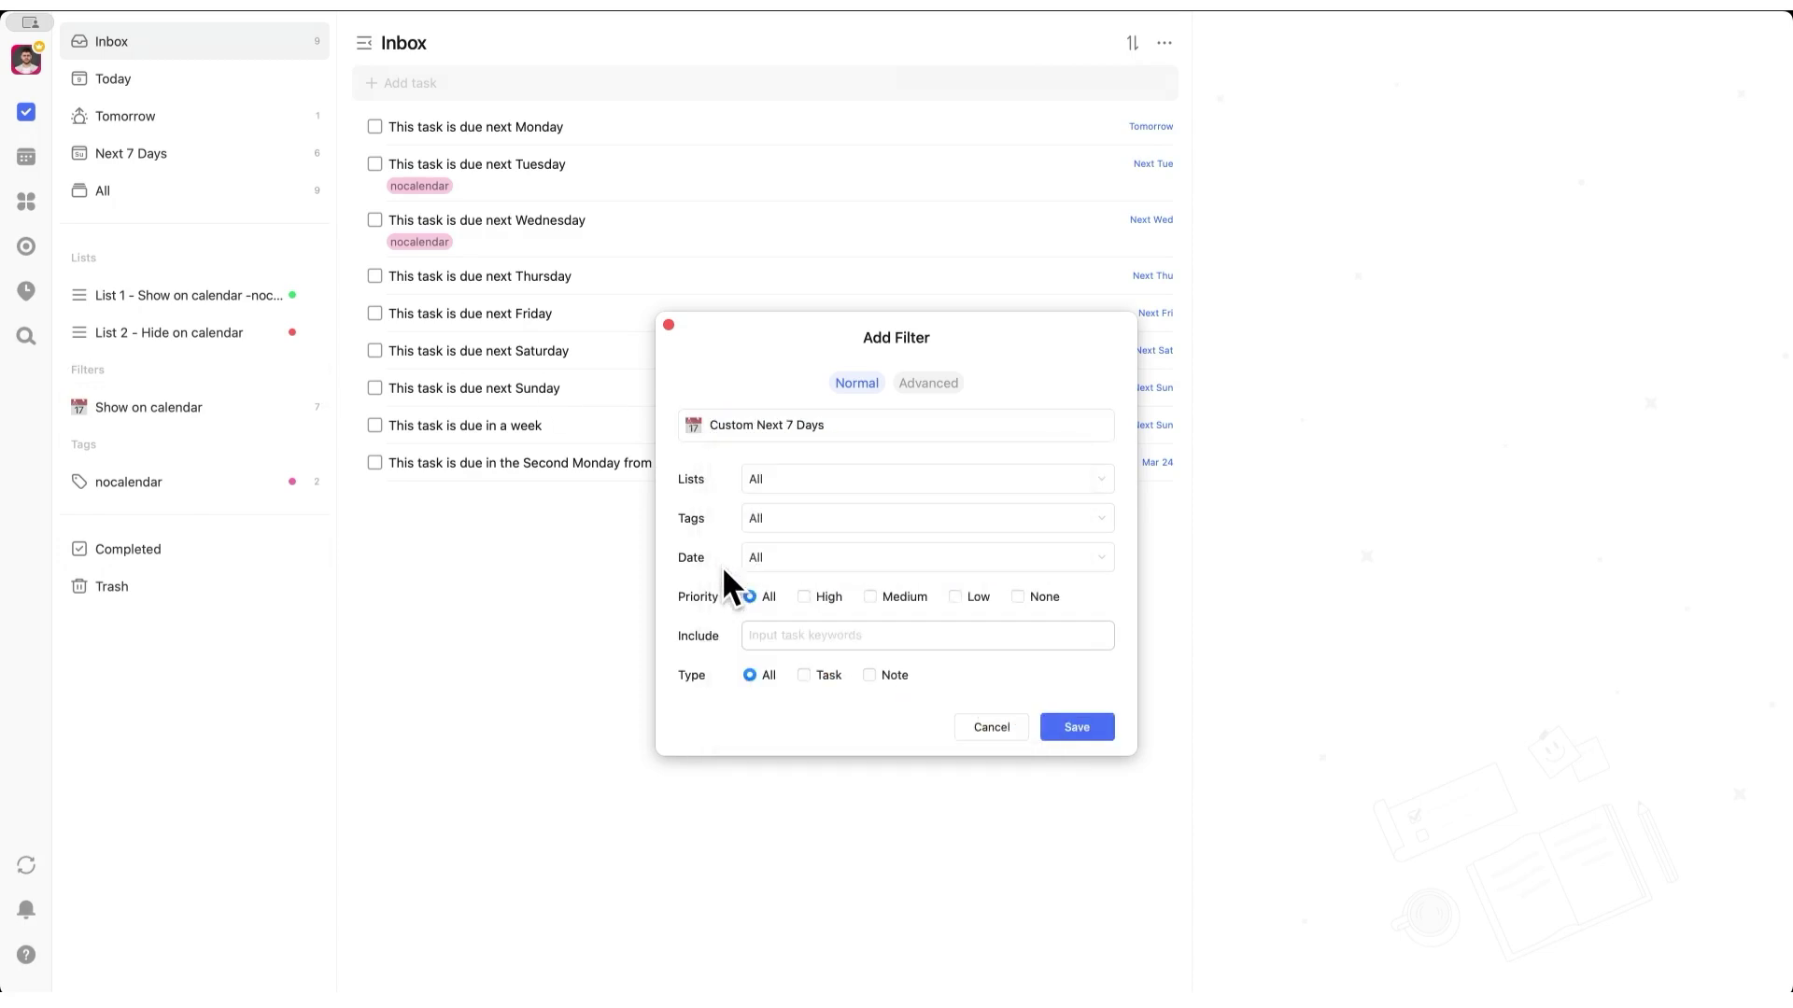
Add an advanced date condition spanning Today to the Next 7th Day
click(933, 388)
click(713, 485)
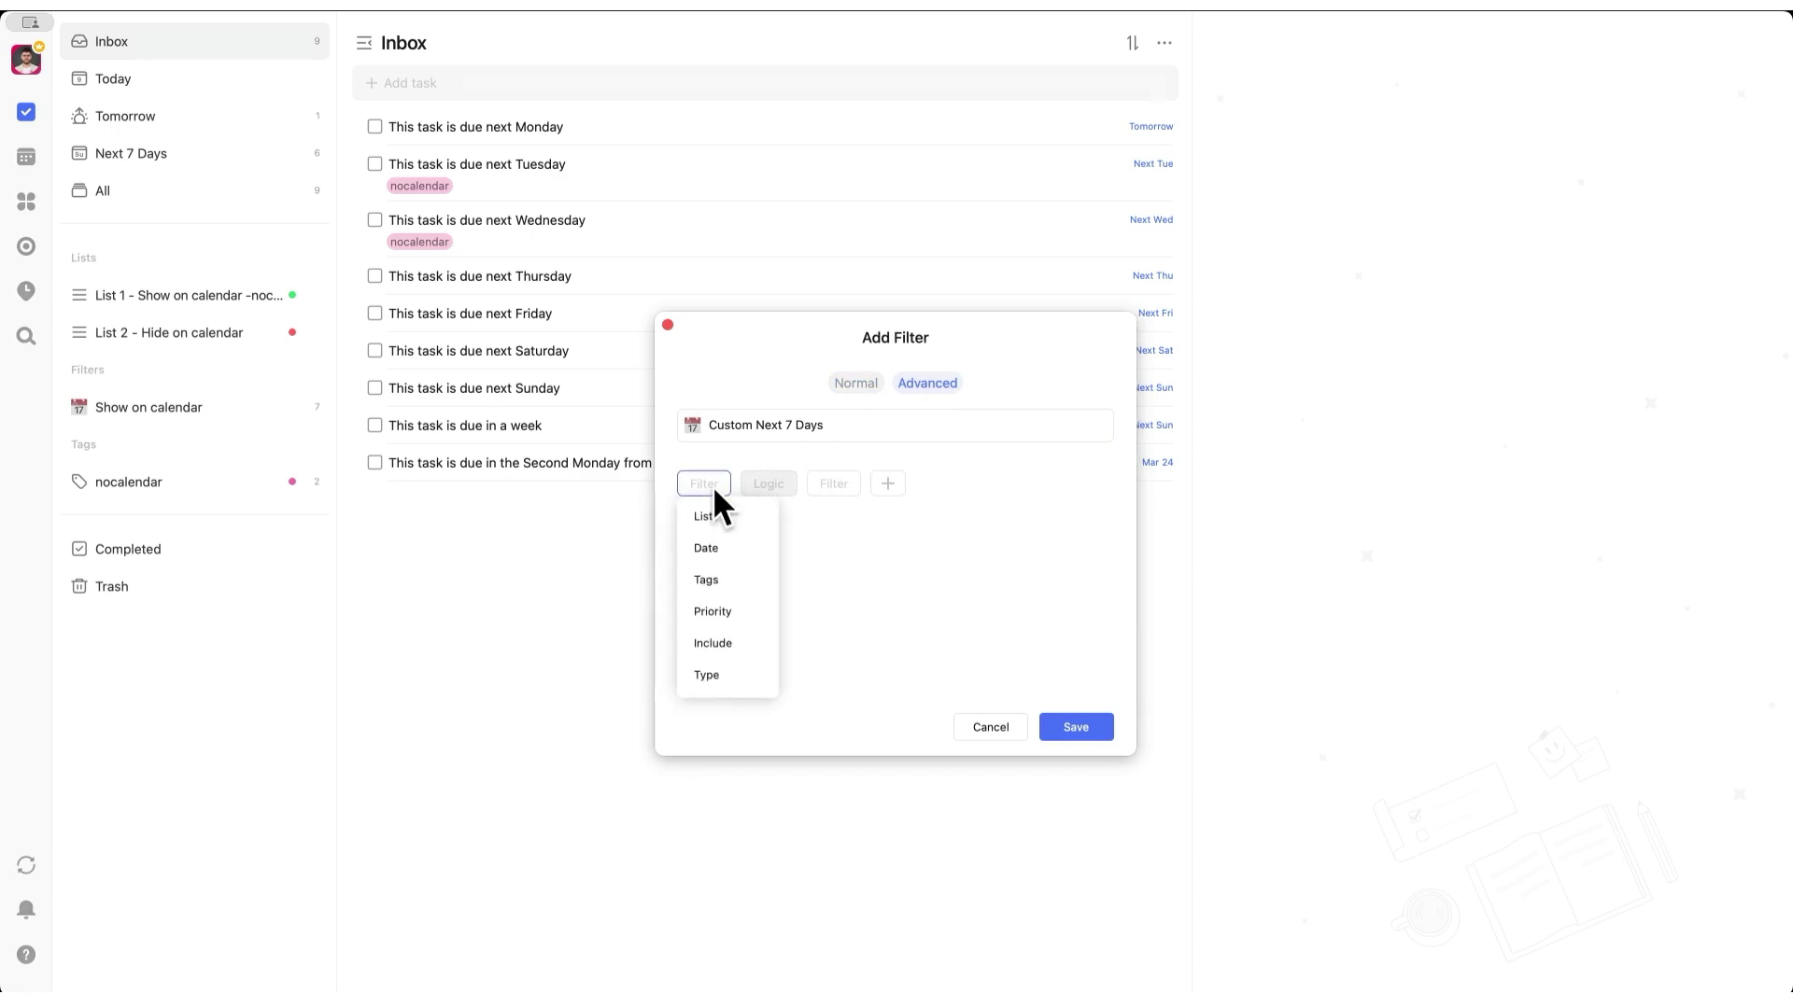
click(714, 548)
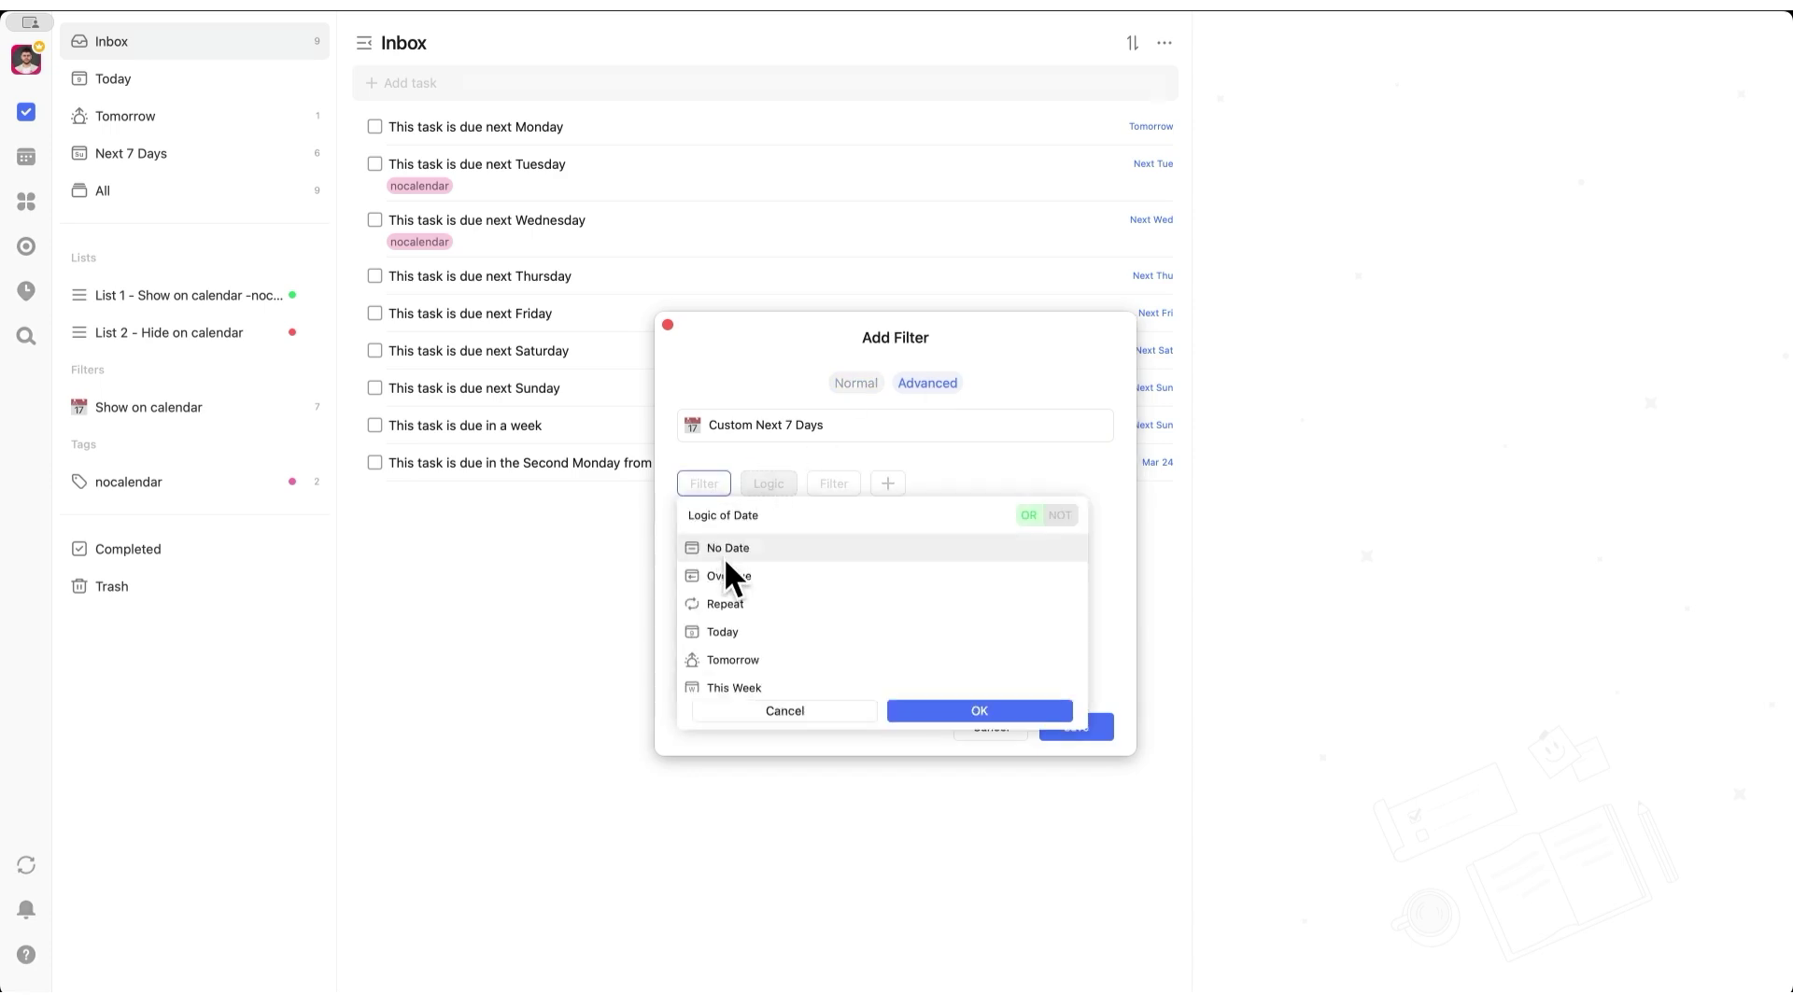
click(697, 676)
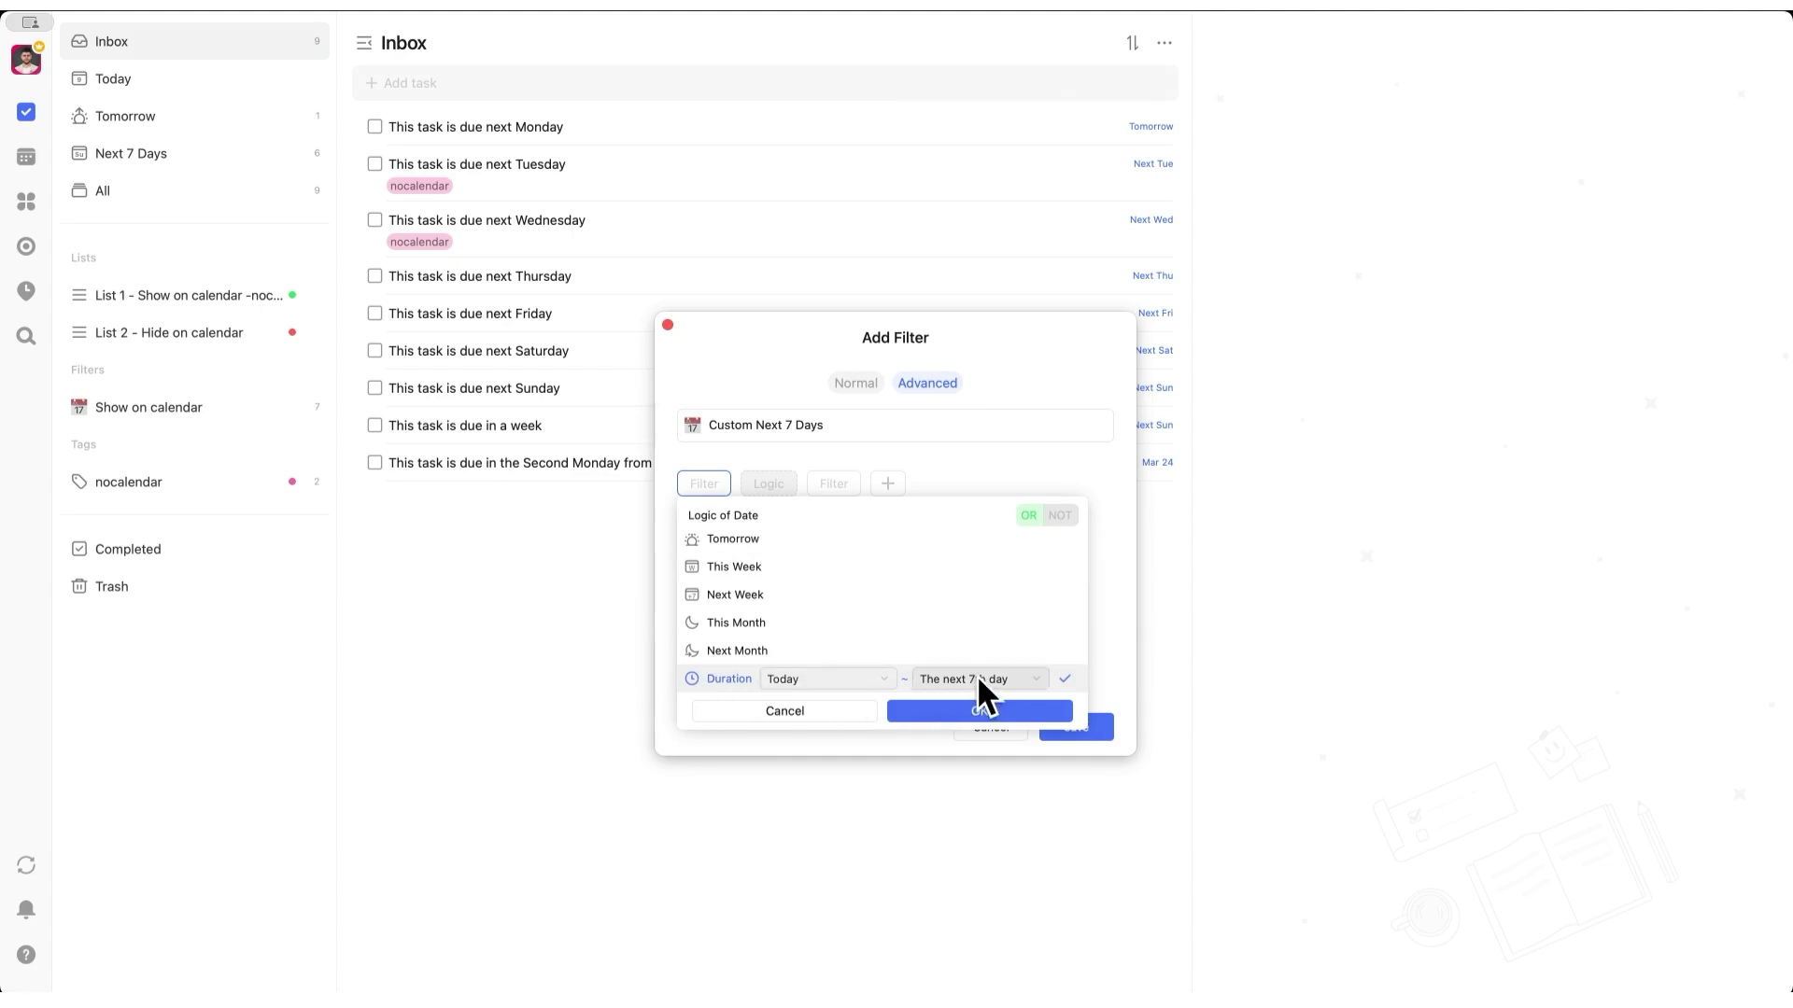
click(976, 674)
click(977, 675)
click(976, 706)
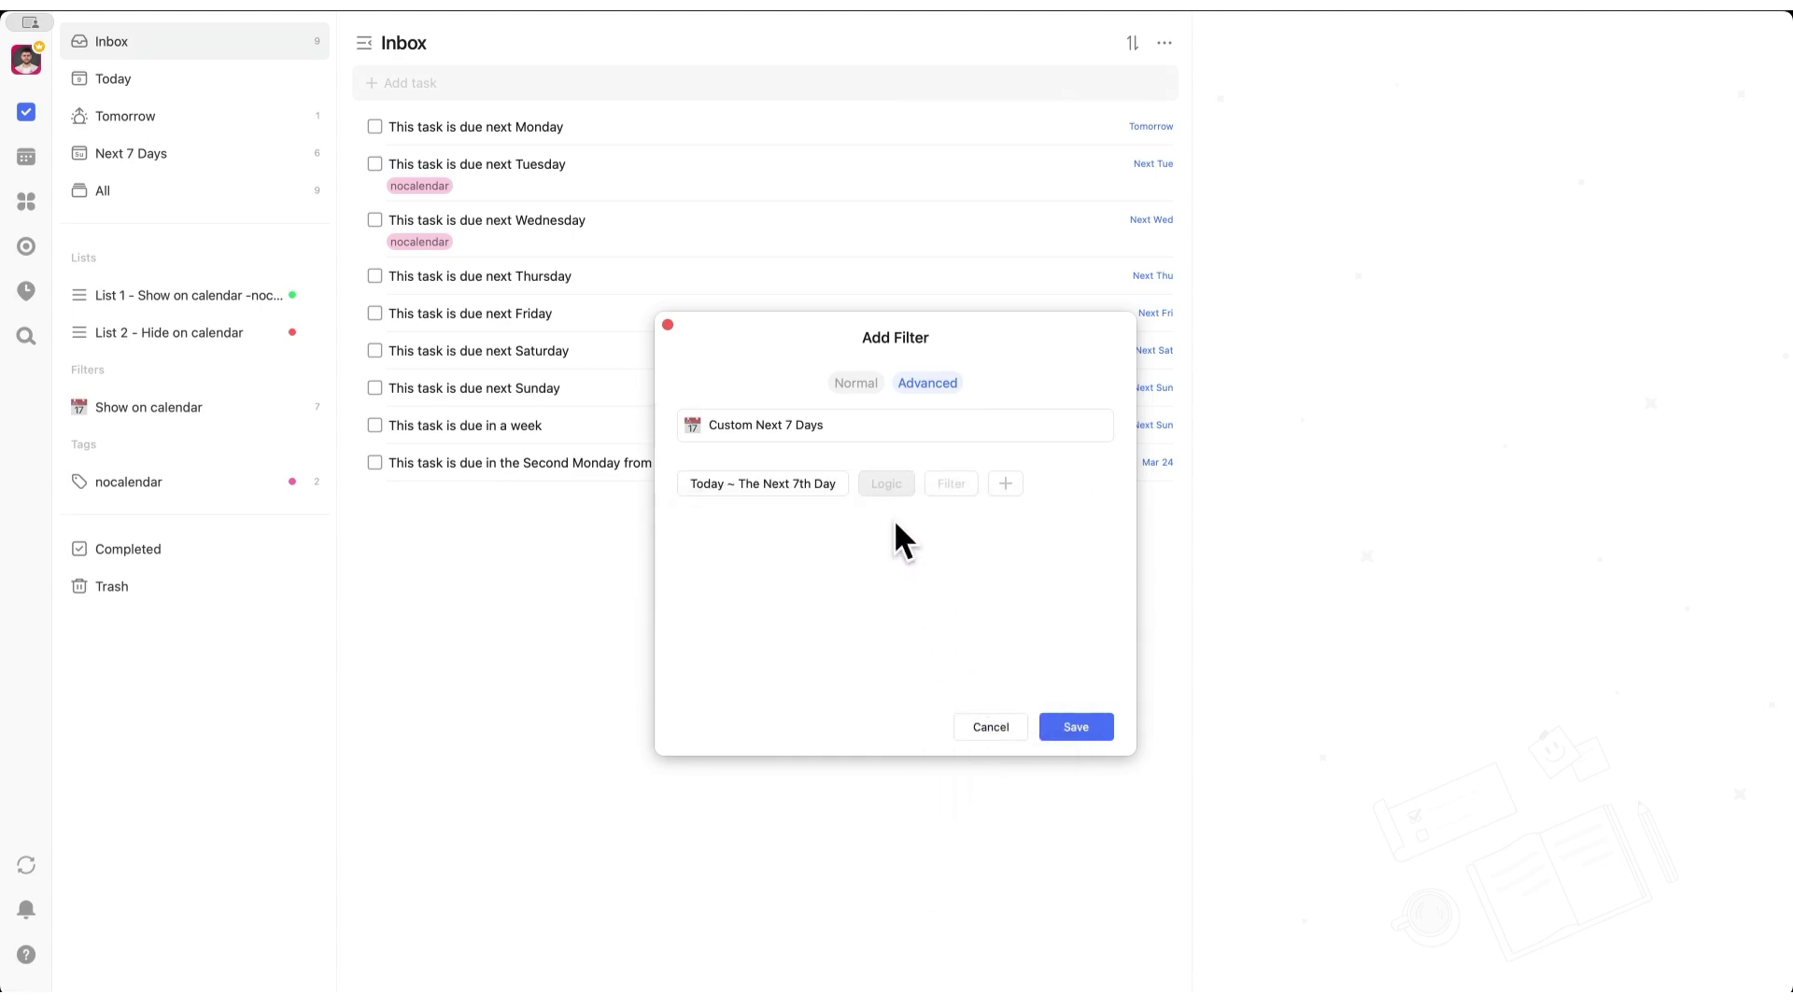
Join with AND a second condition excluding the nocalendar tag
click(883, 484)
click(897, 511)
click(944, 484)
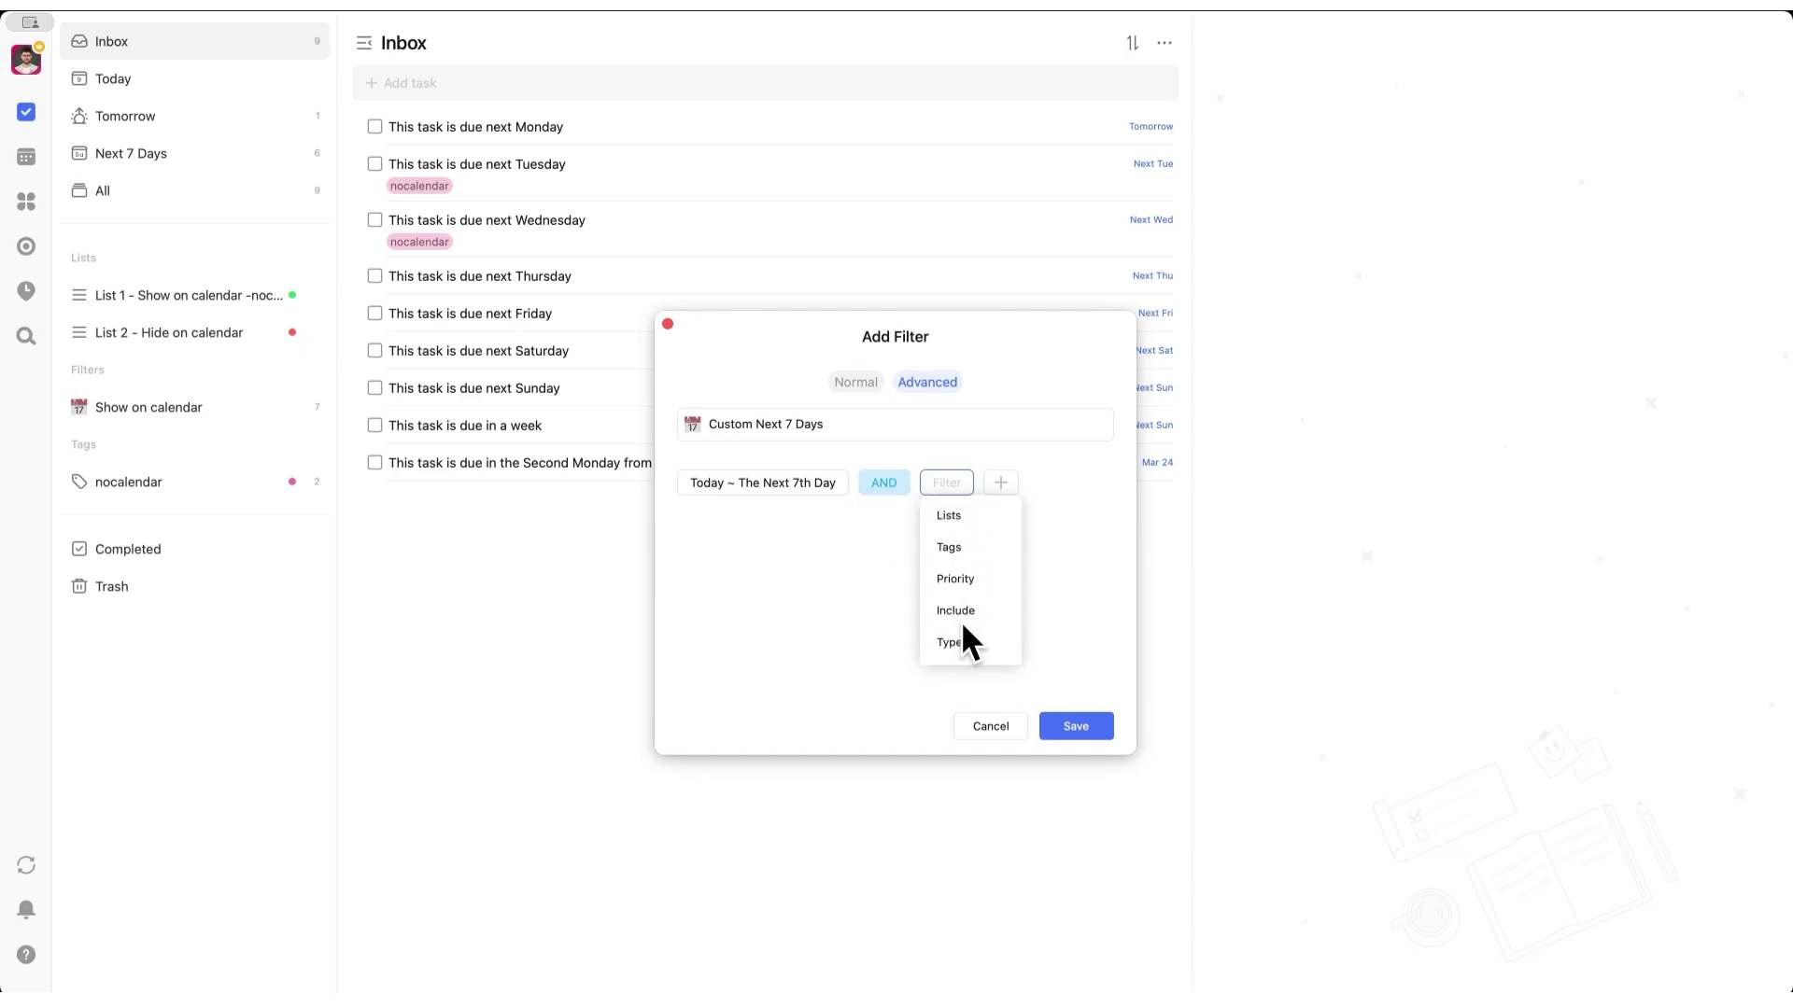
click(949, 548)
click(1086, 514)
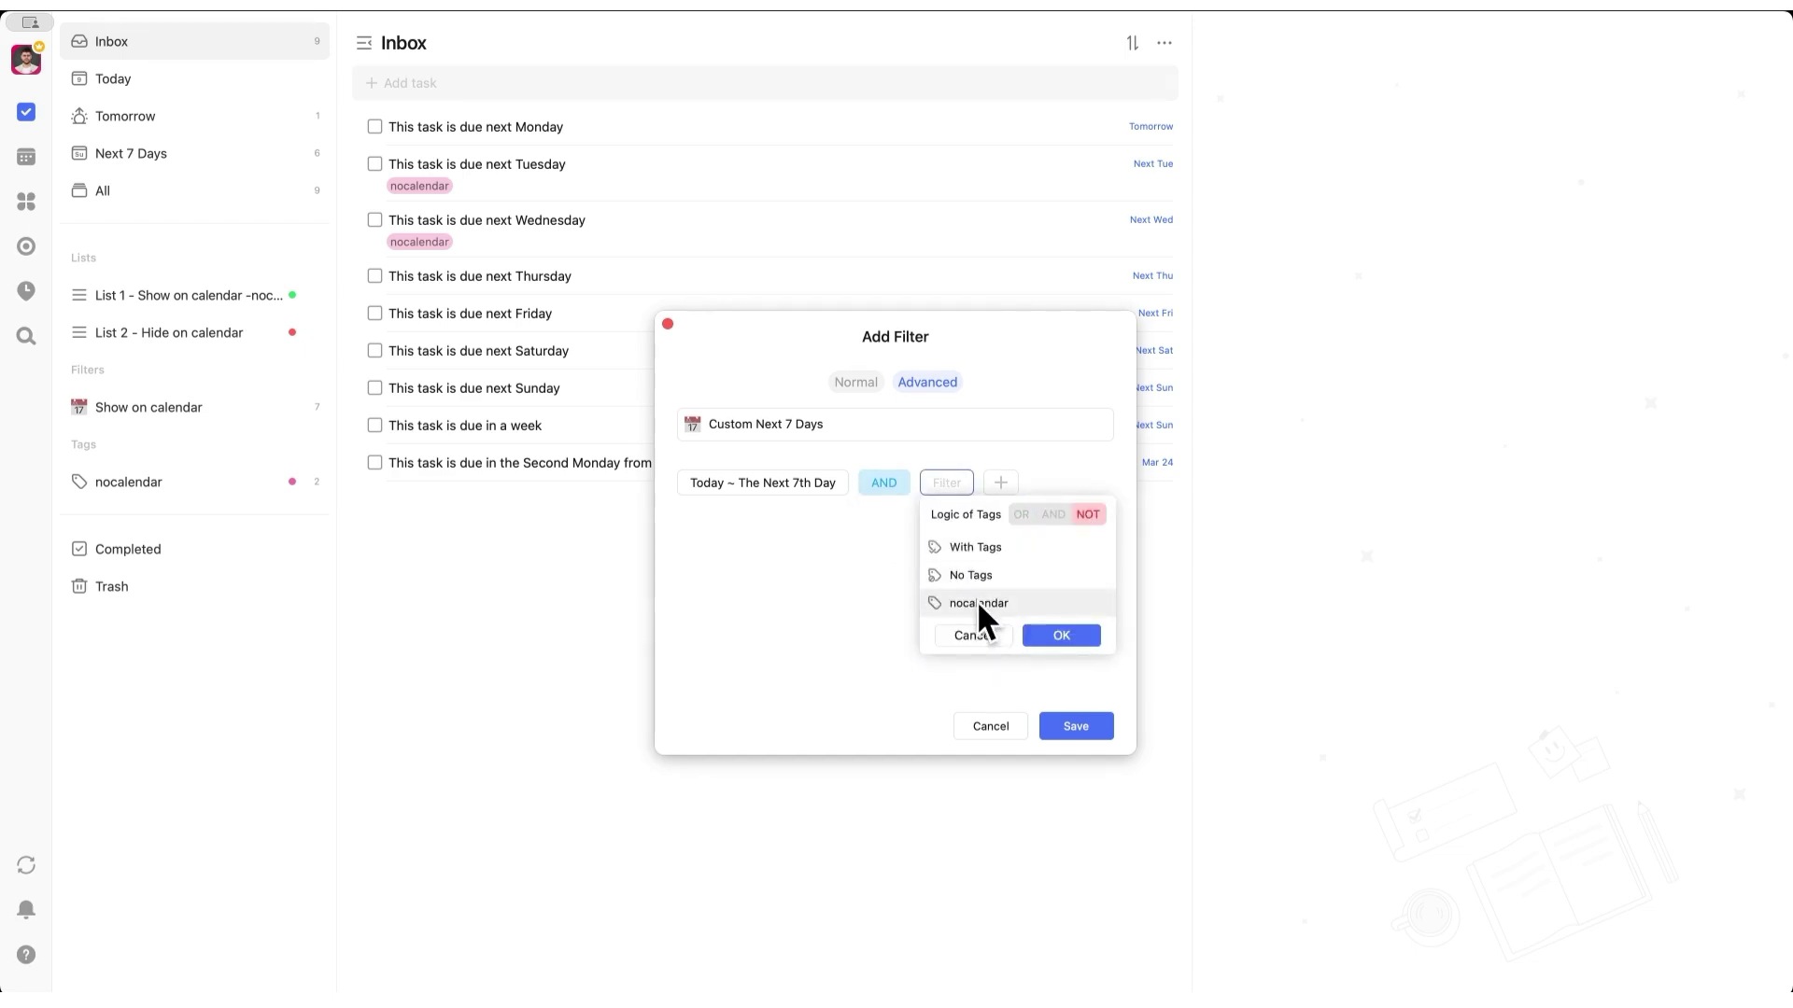
click(978, 602)
click(1048, 635)
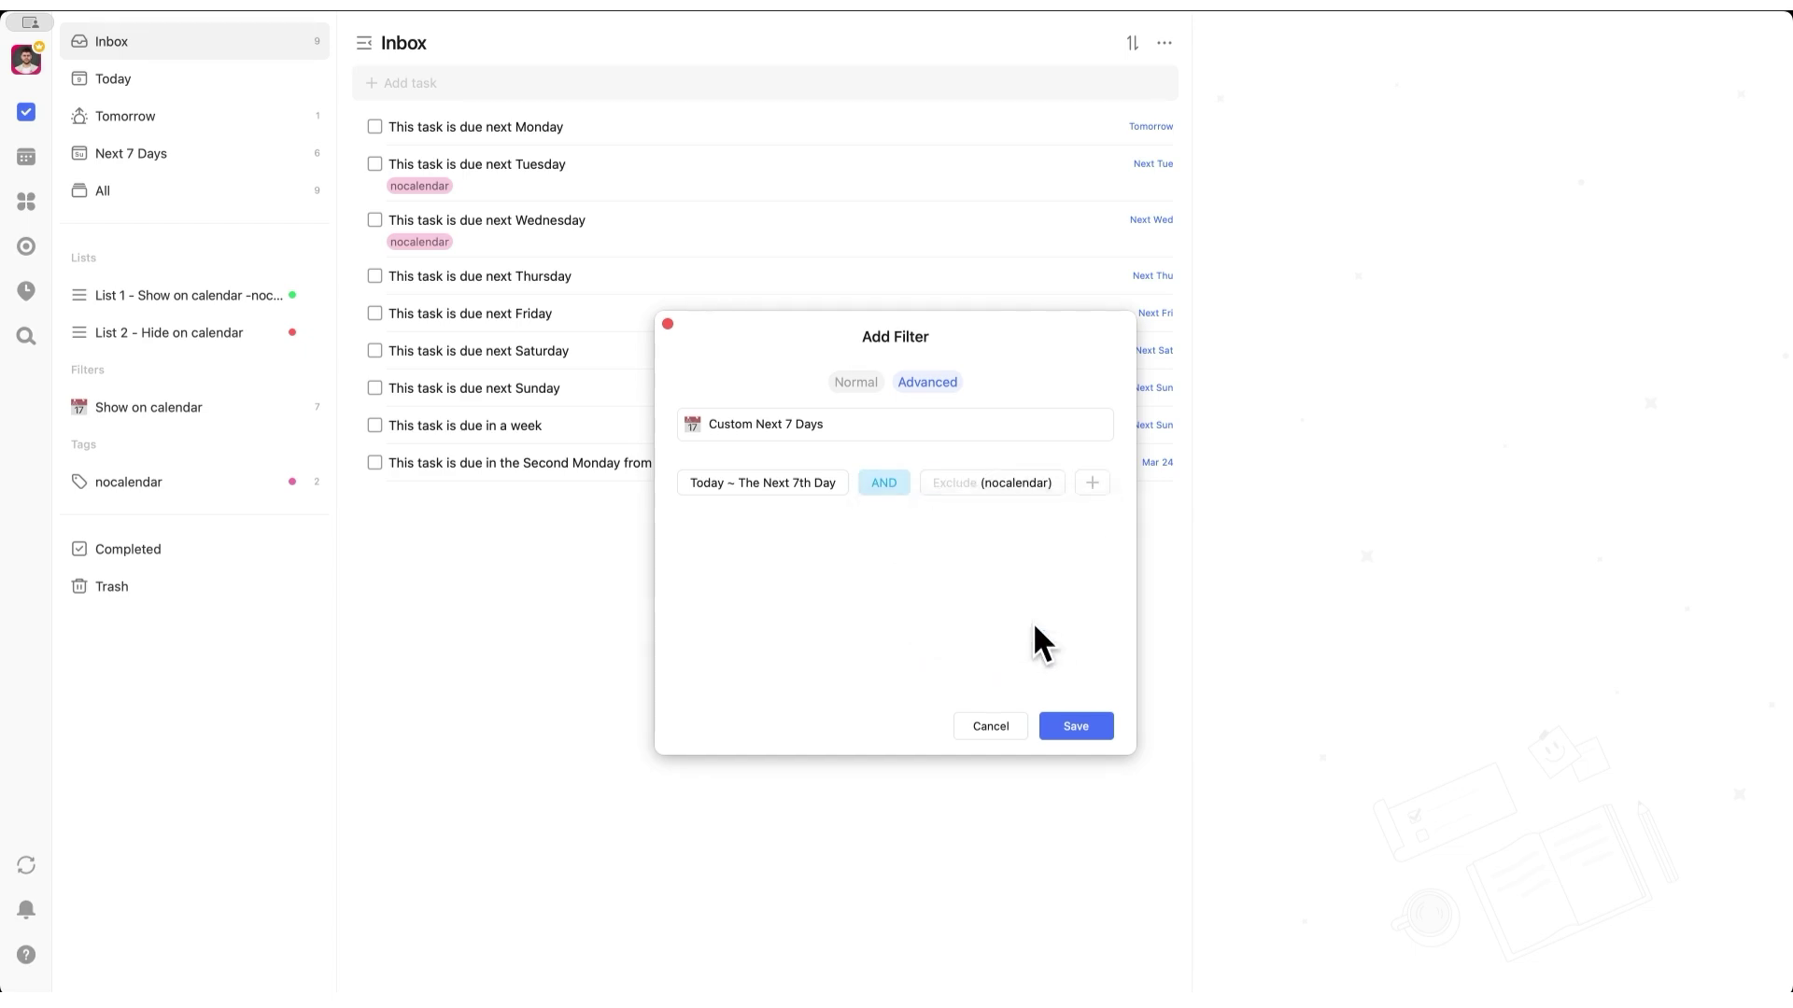
Save the Custom Next 7 Days filter and group its tasks by date
click(1061, 724)
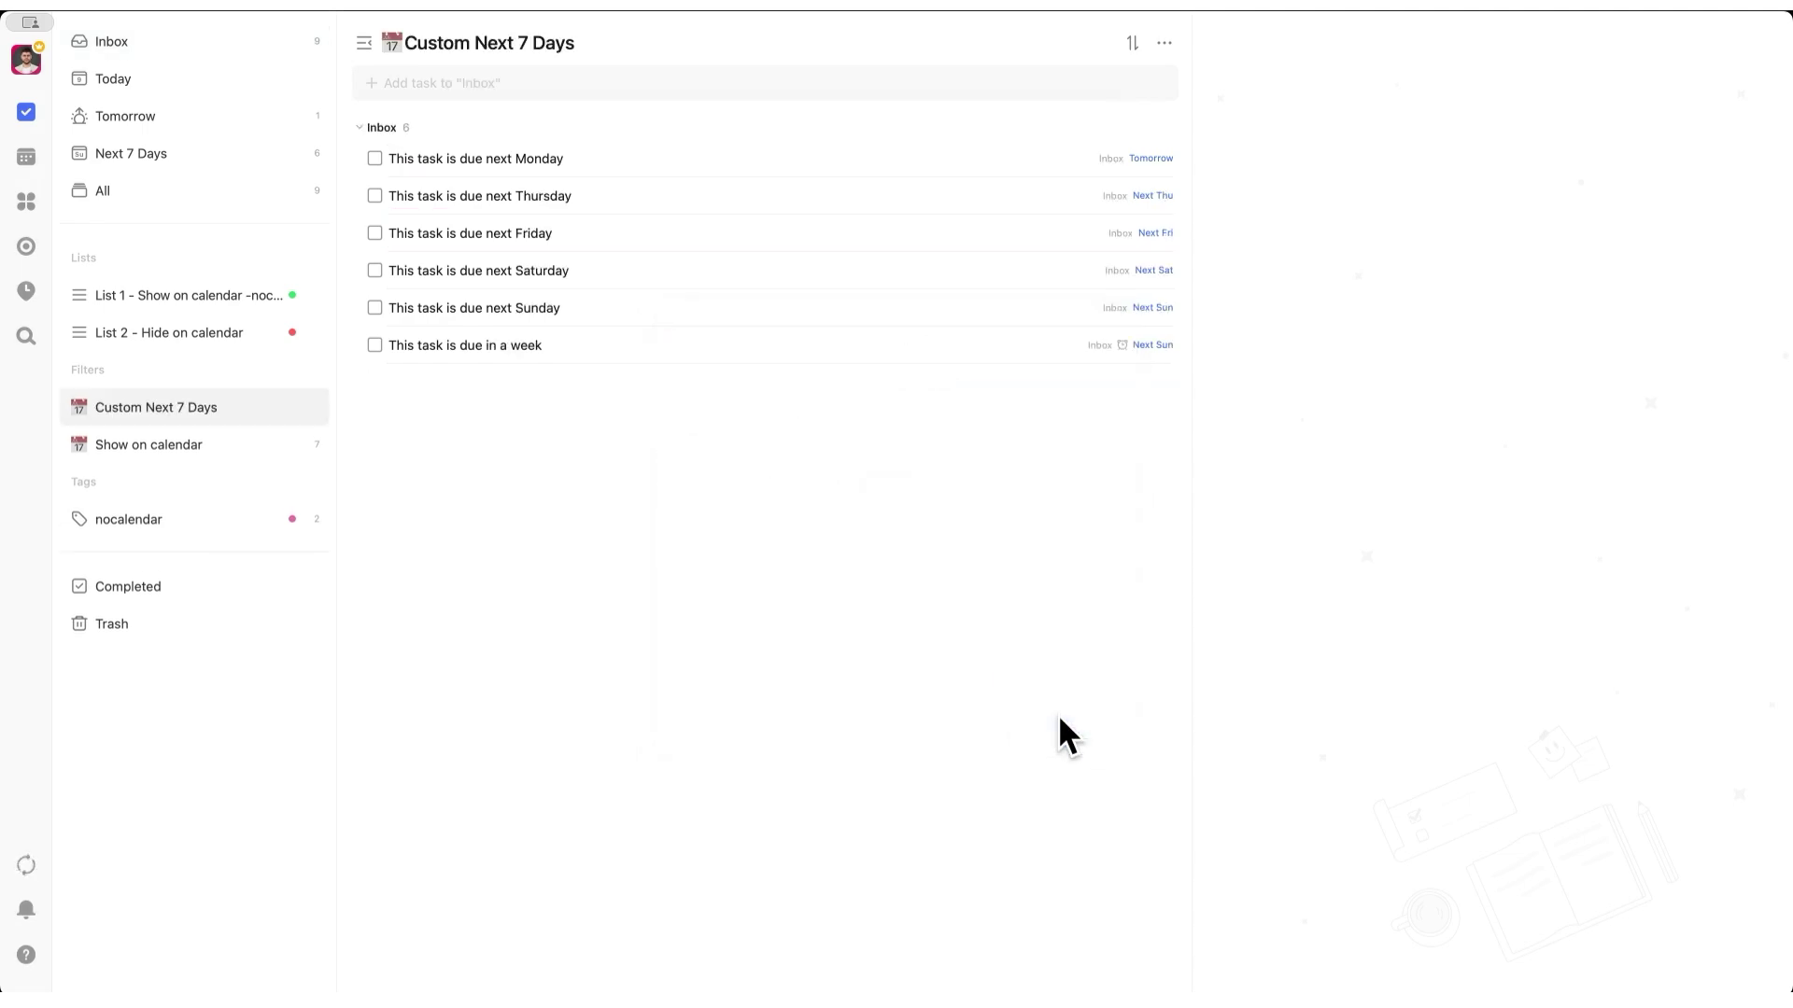
click(1139, 42)
mouse_move(1137, 75)
click(1083, 152)
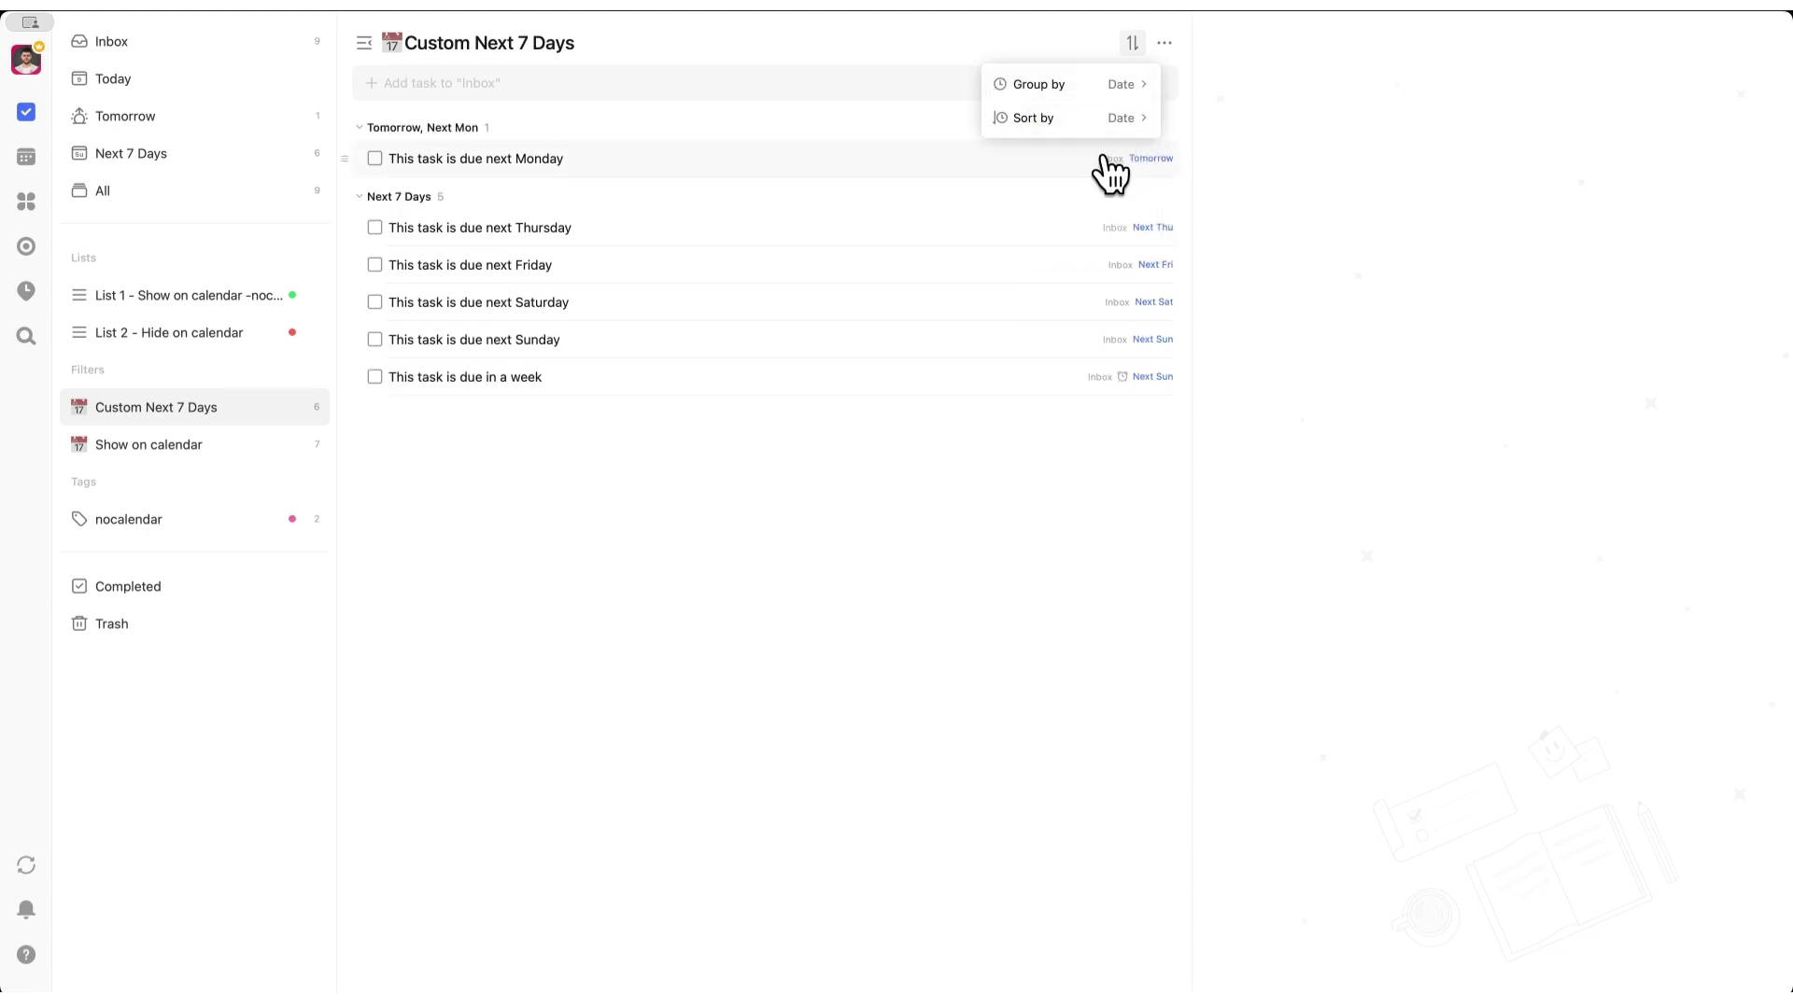
Review the filter's view and sort options, then compare it against the built-in Next 7 Days list
click(1164, 43)
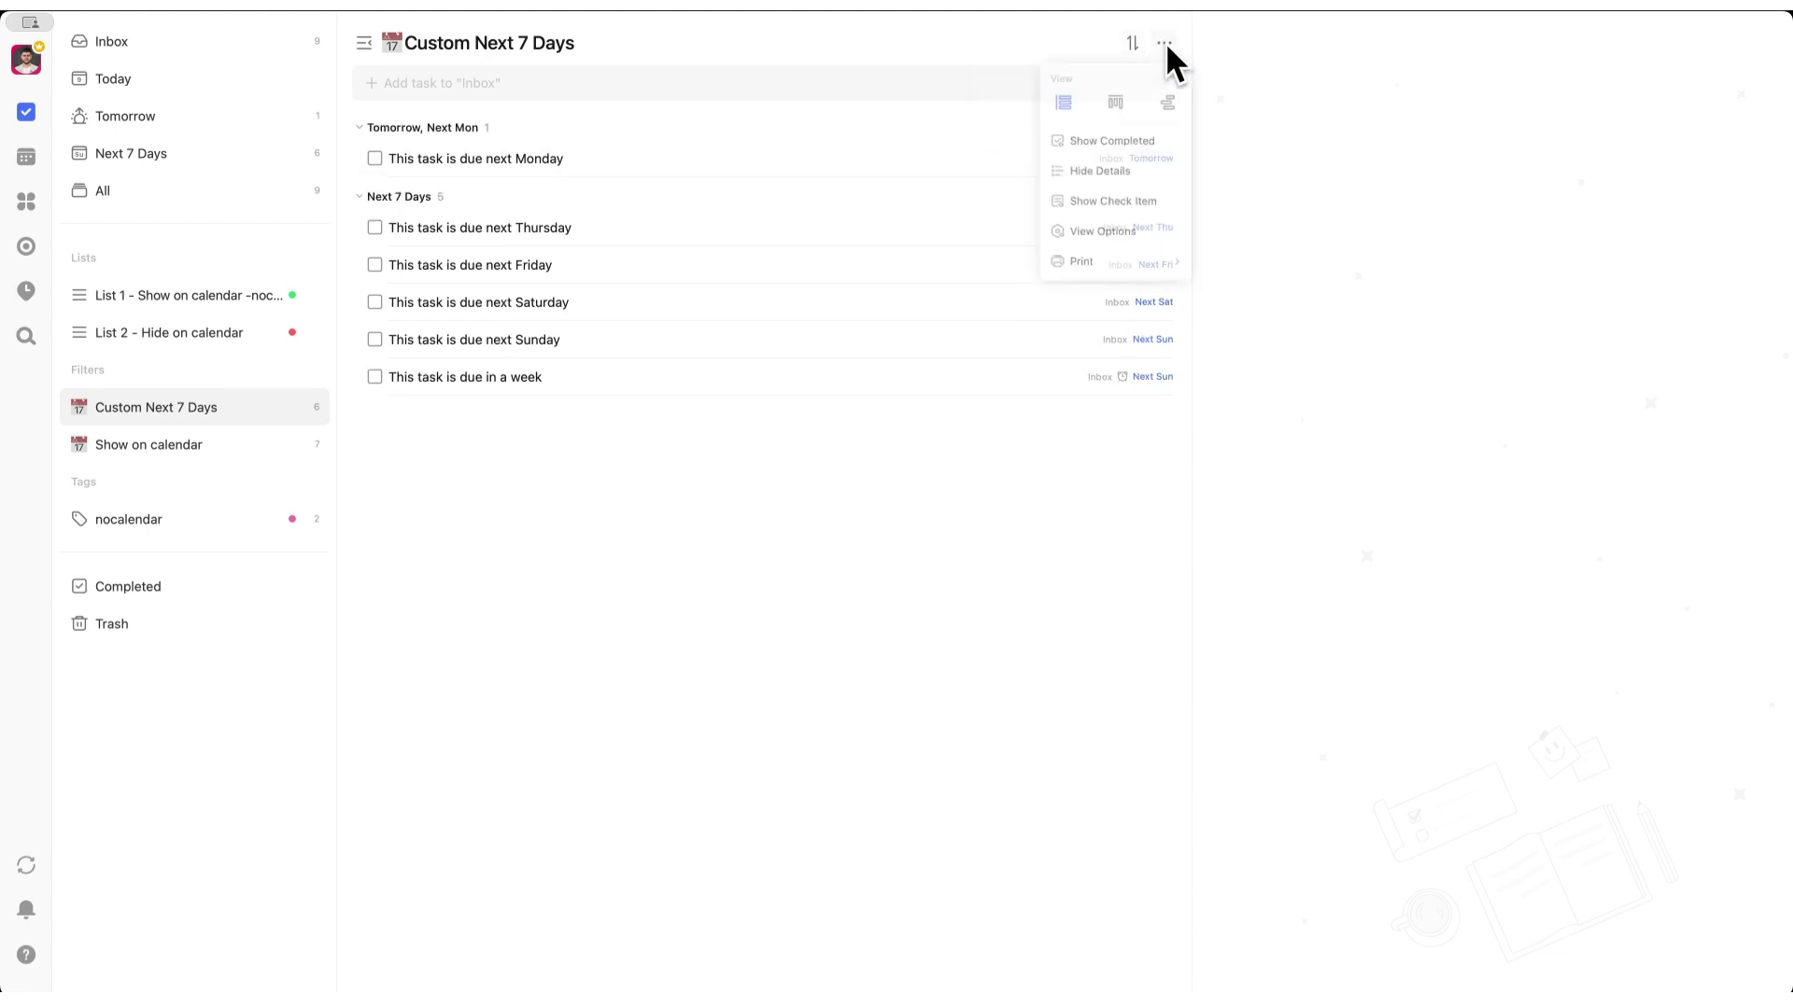
click(1164, 43)
click(1132, 43)
mouse_move(1139, 105)
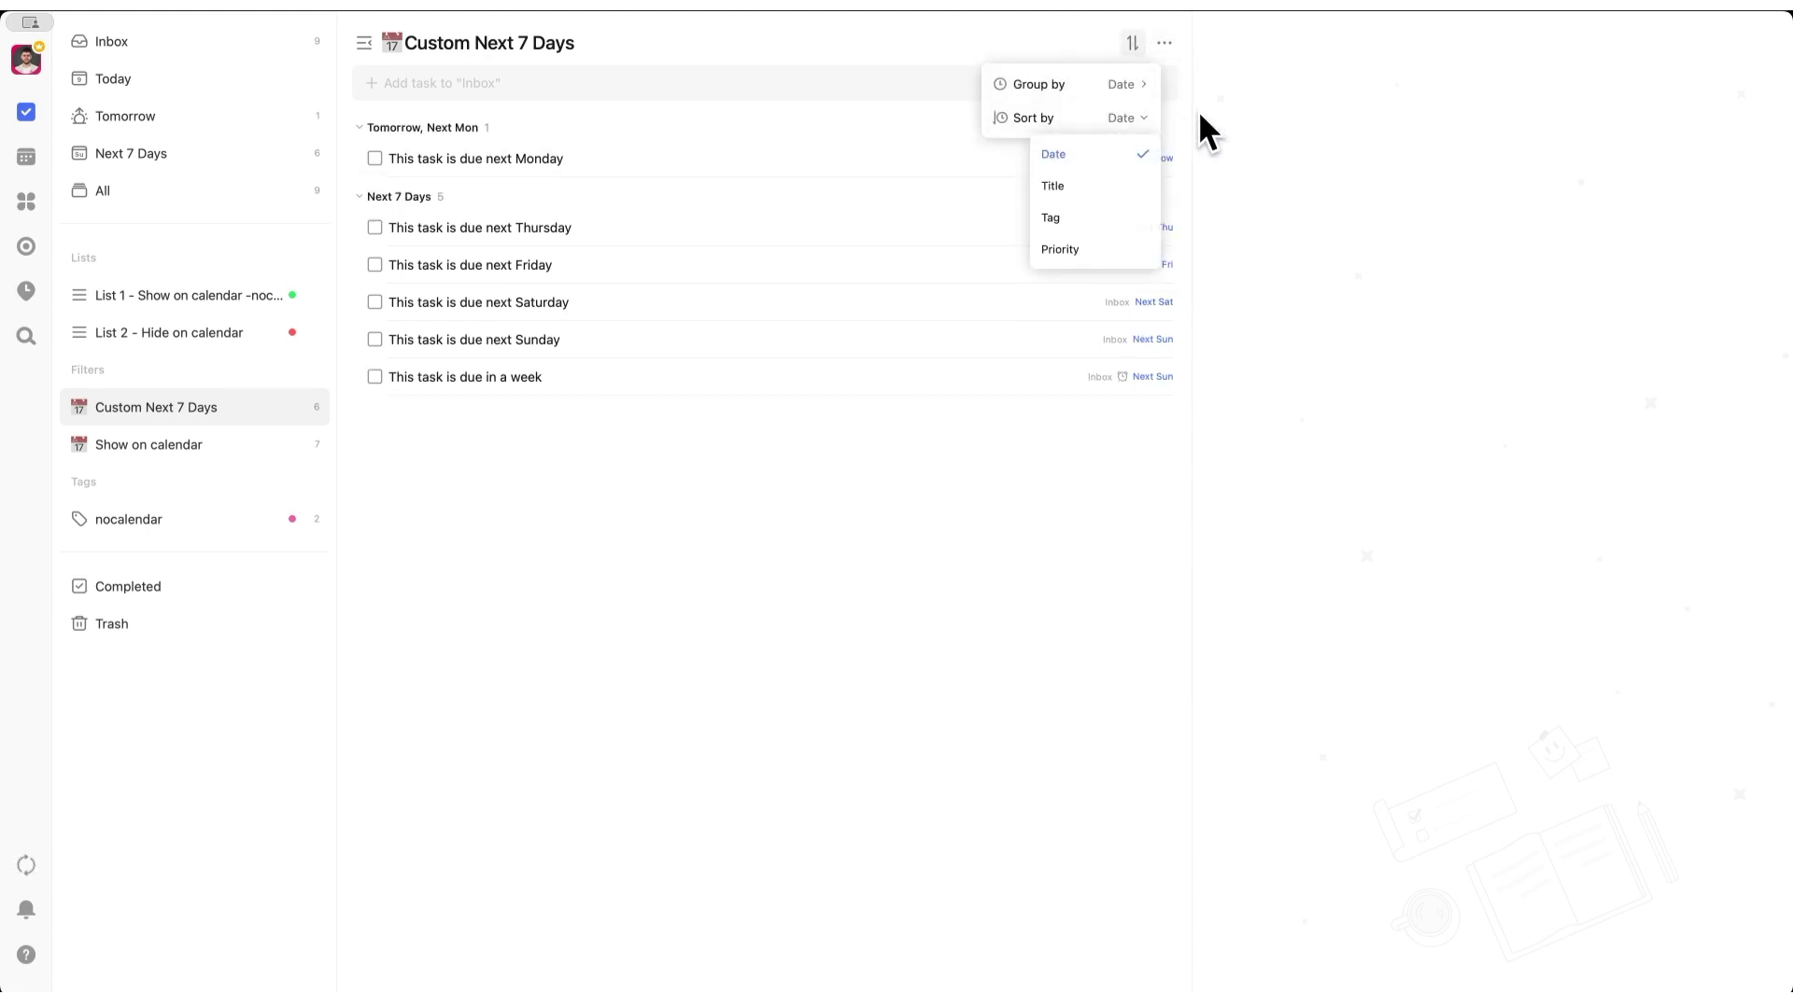
click(781, 423)
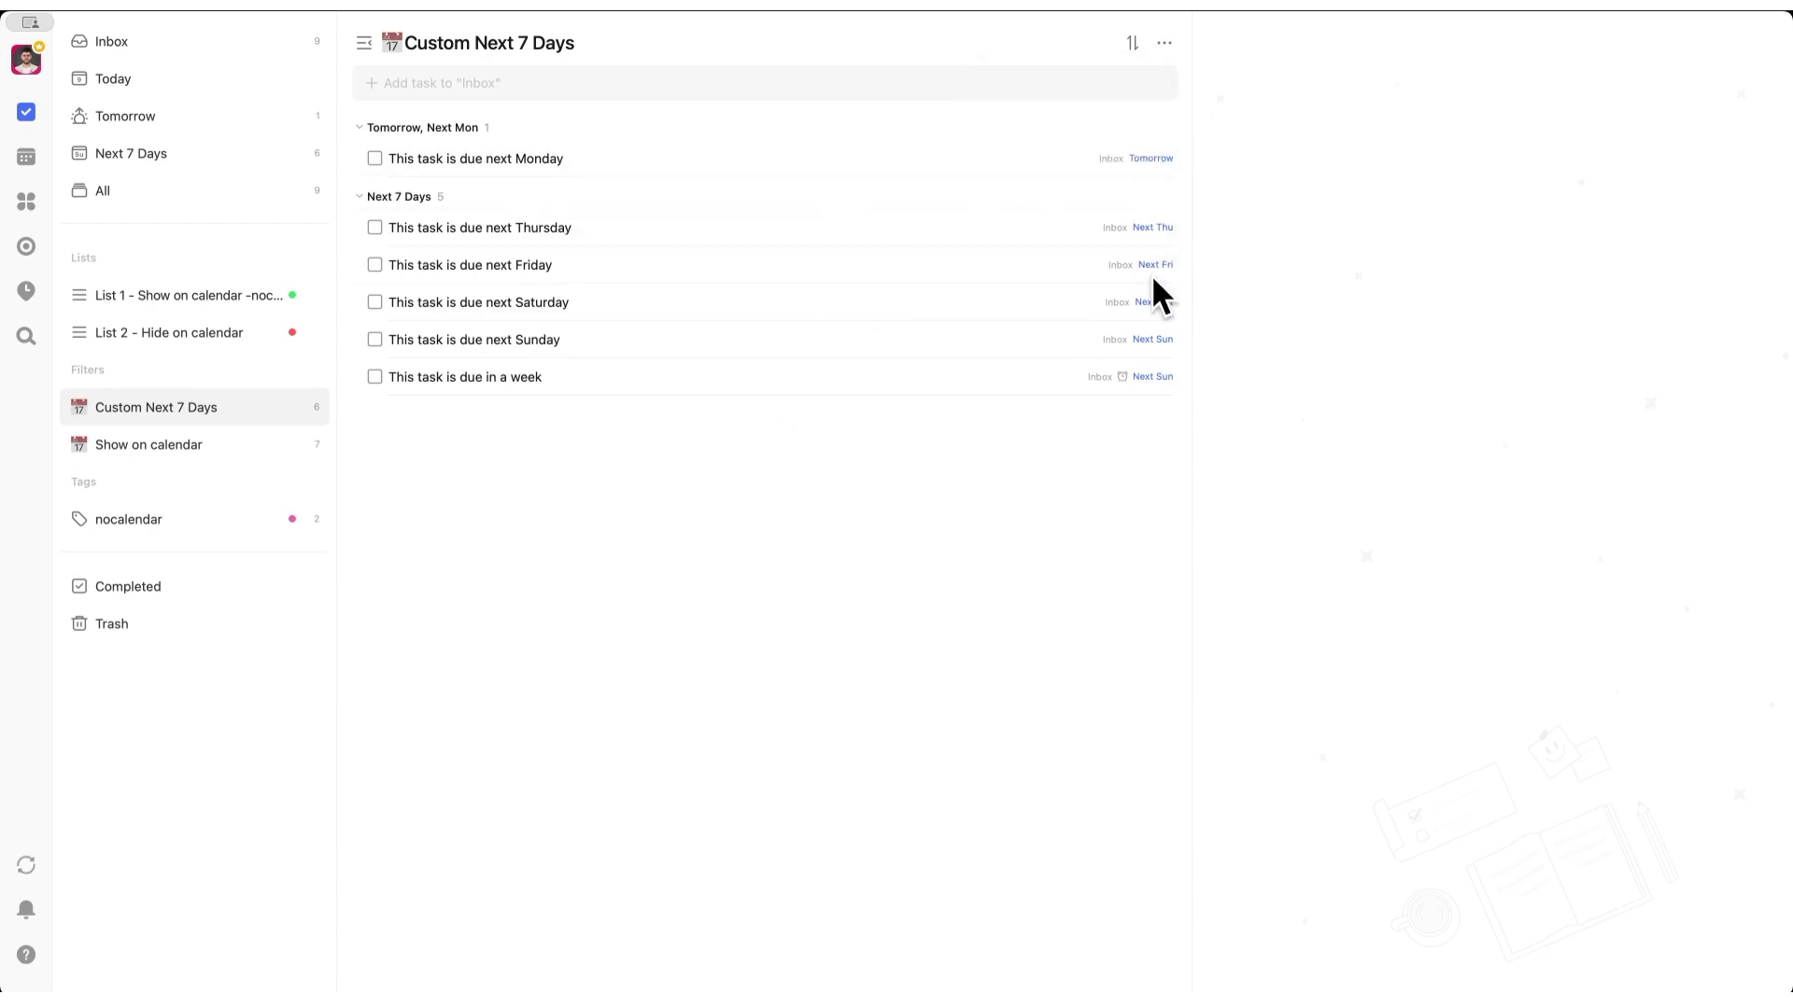
click(206, 164)
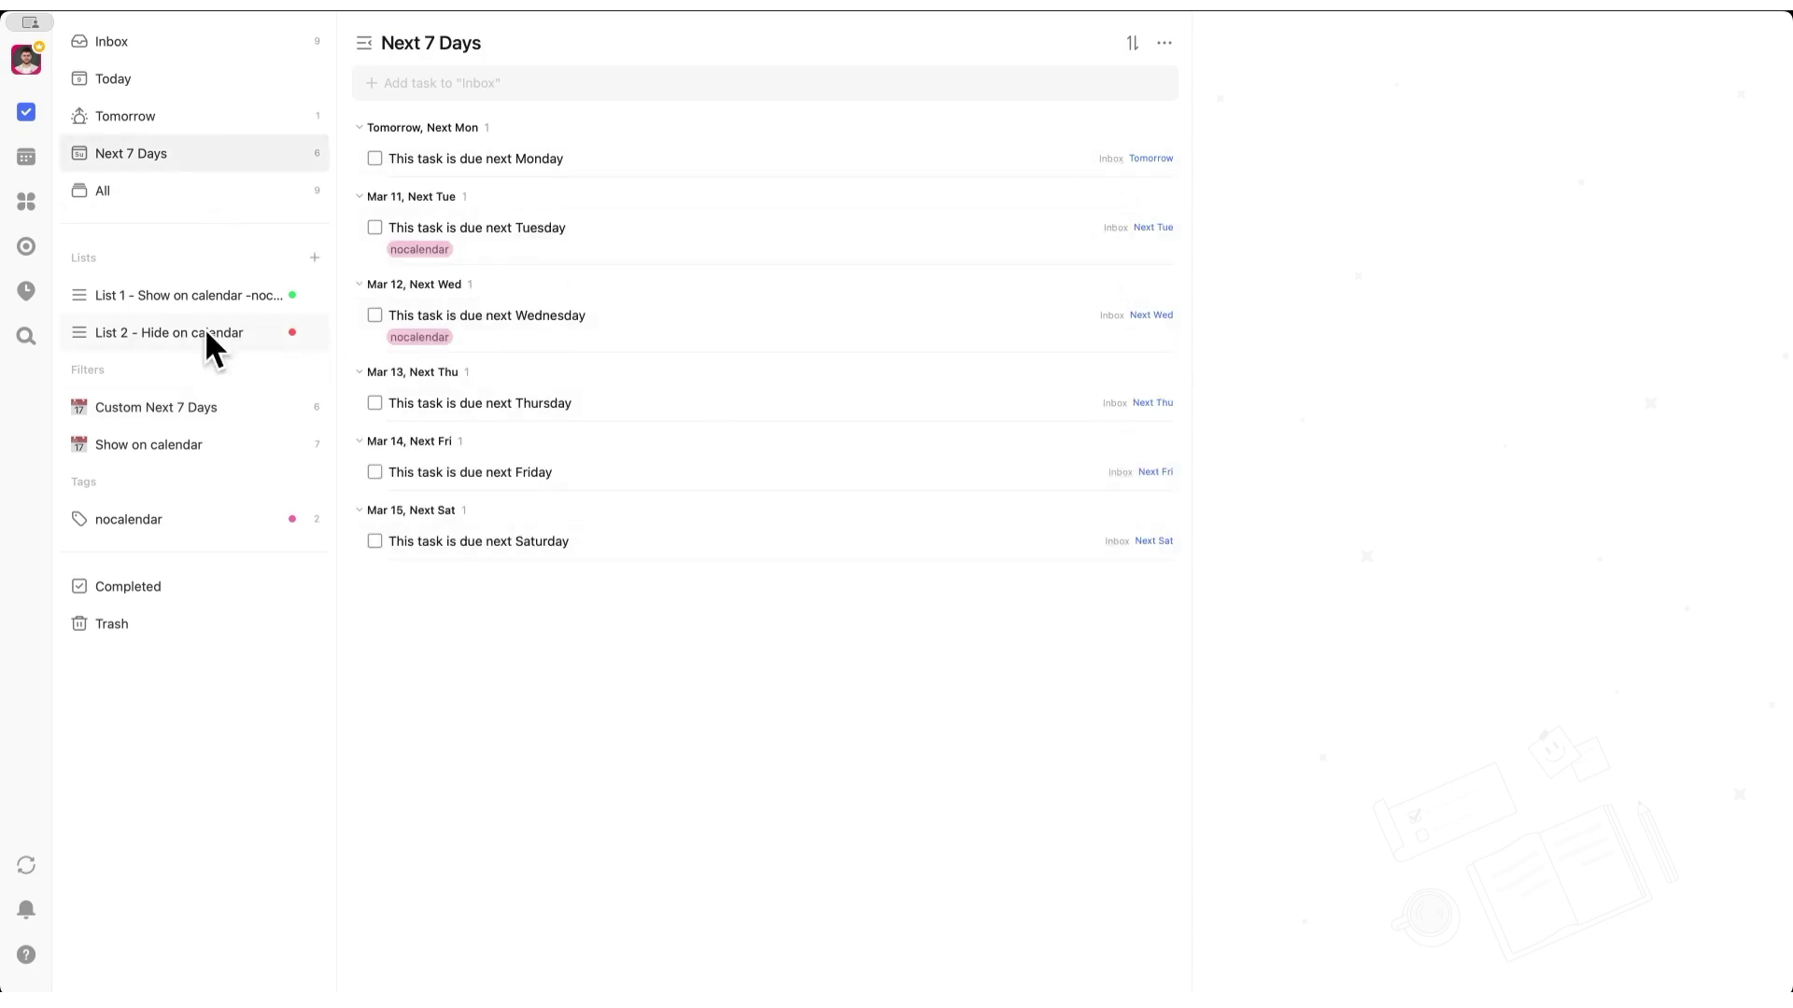
click(154, 416)
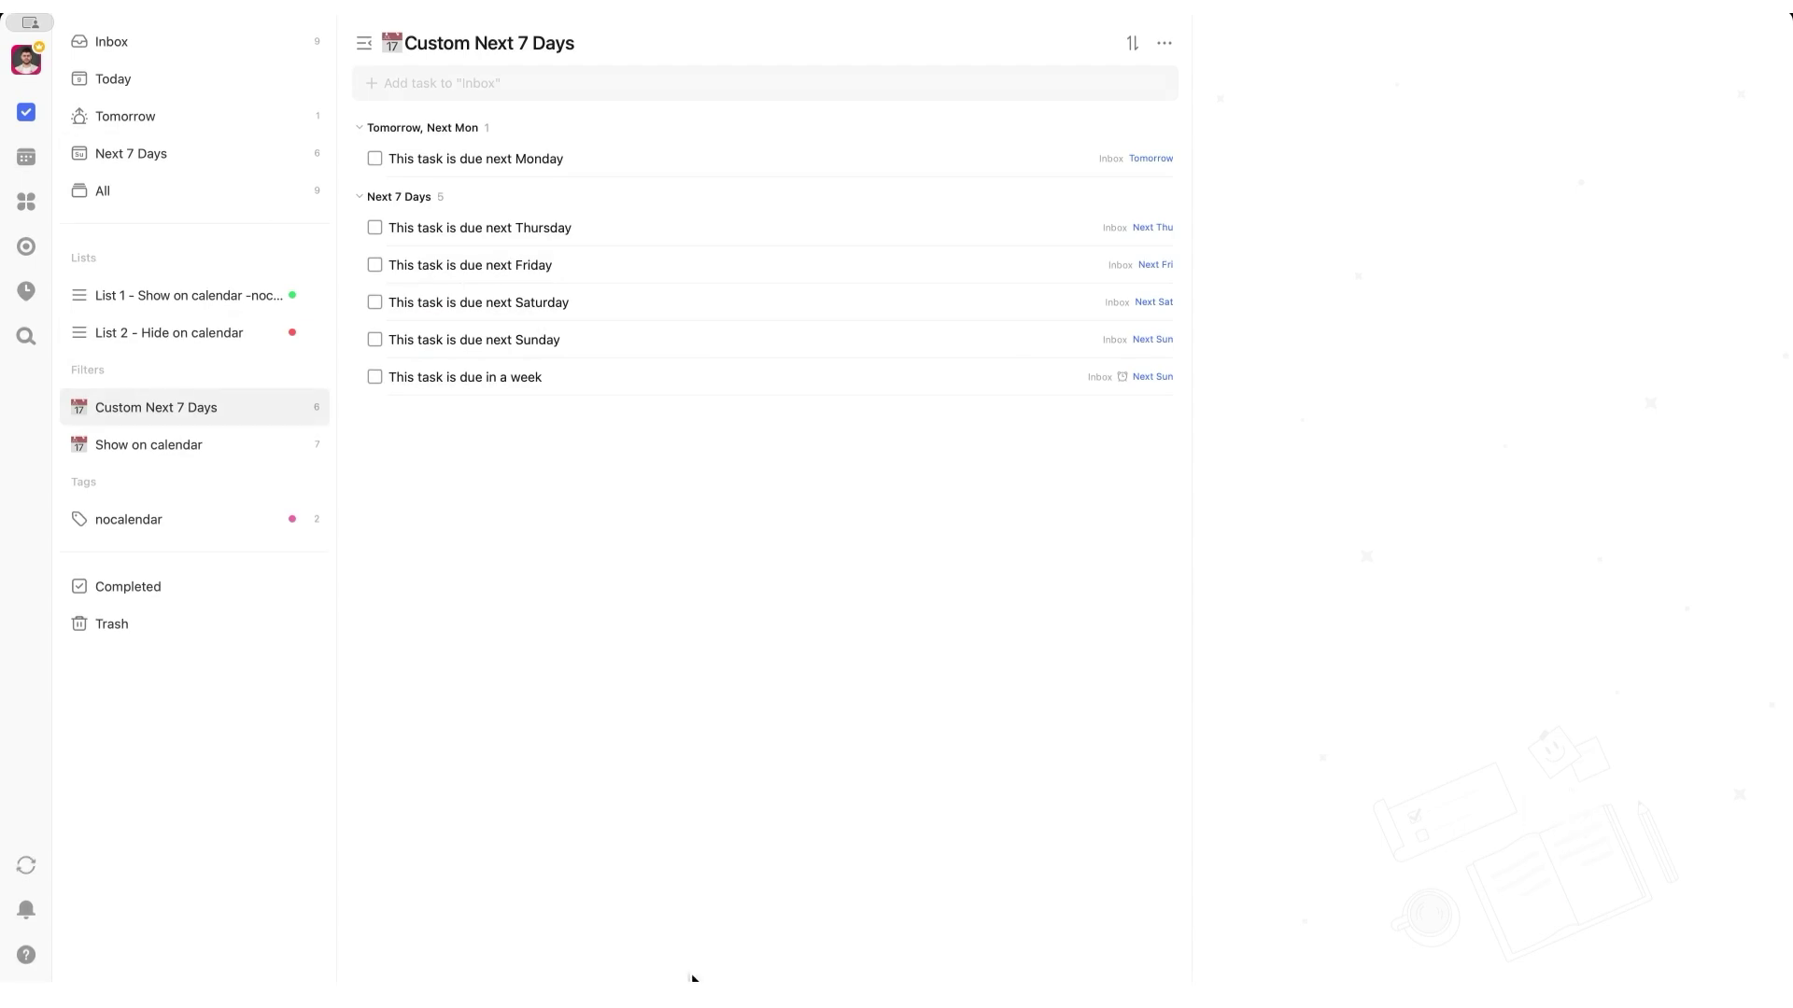
Start a Pomodoro focus session on the Monday task
right_click(596, 157)
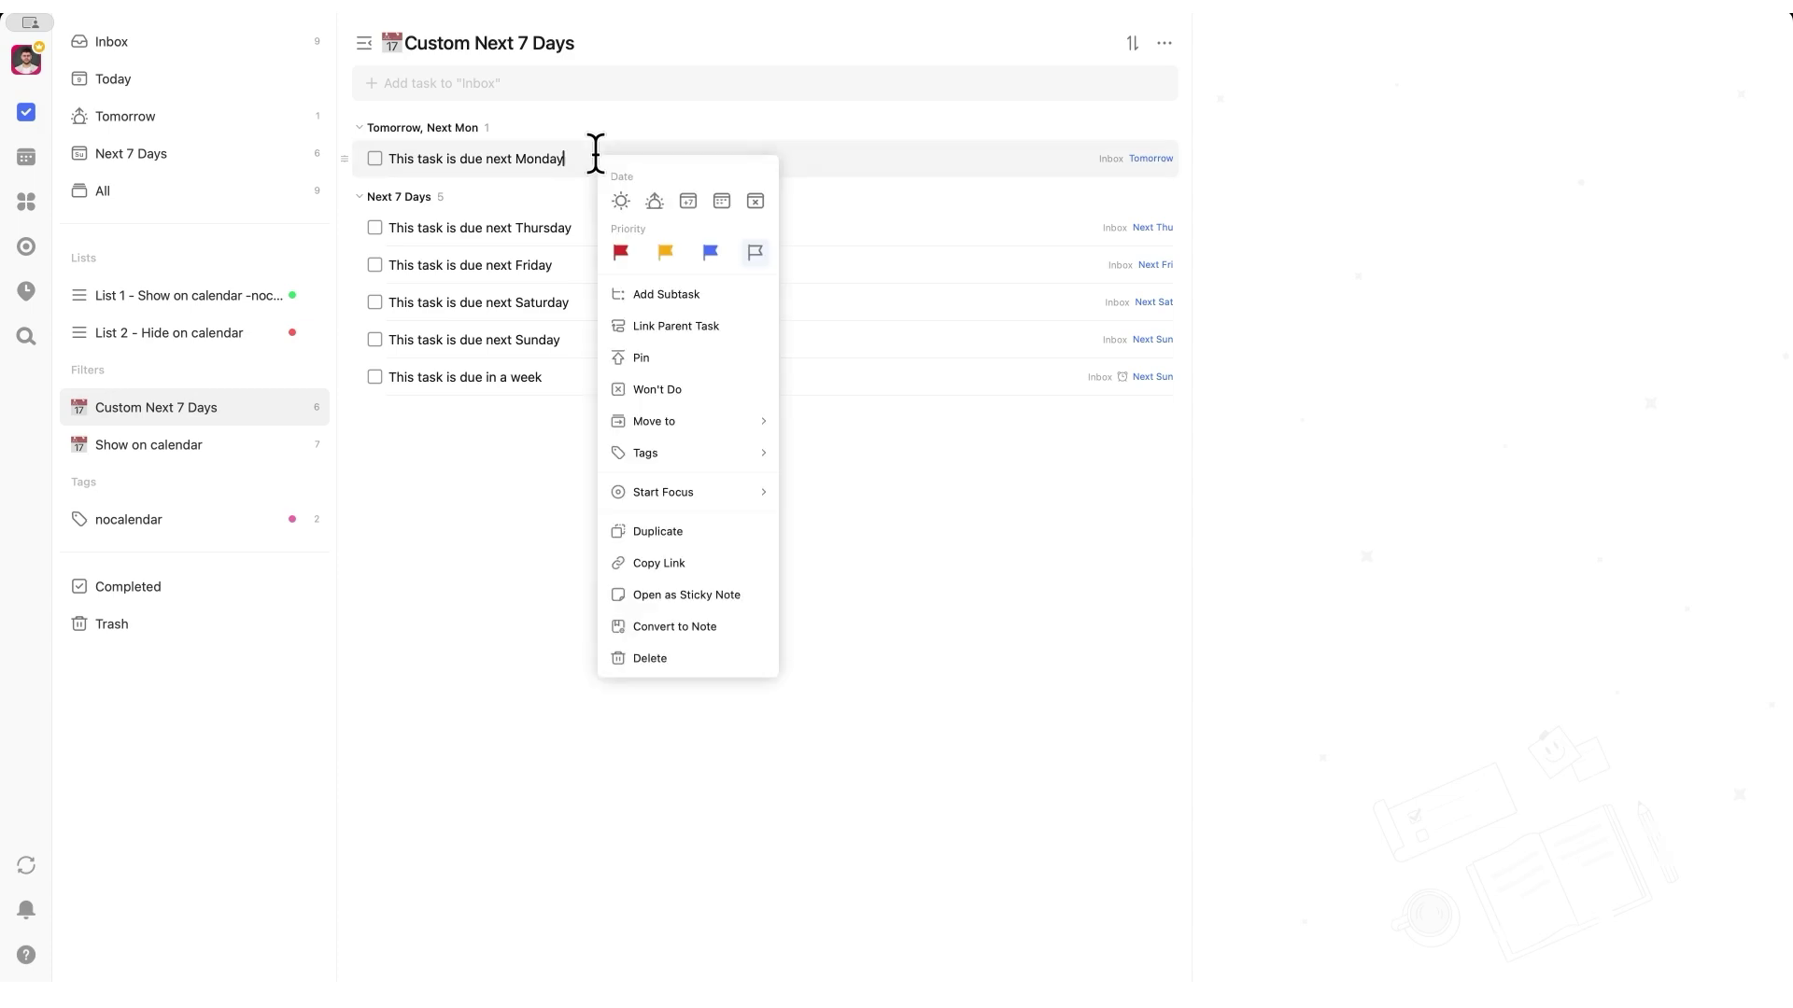
mouse_move(715, 487)
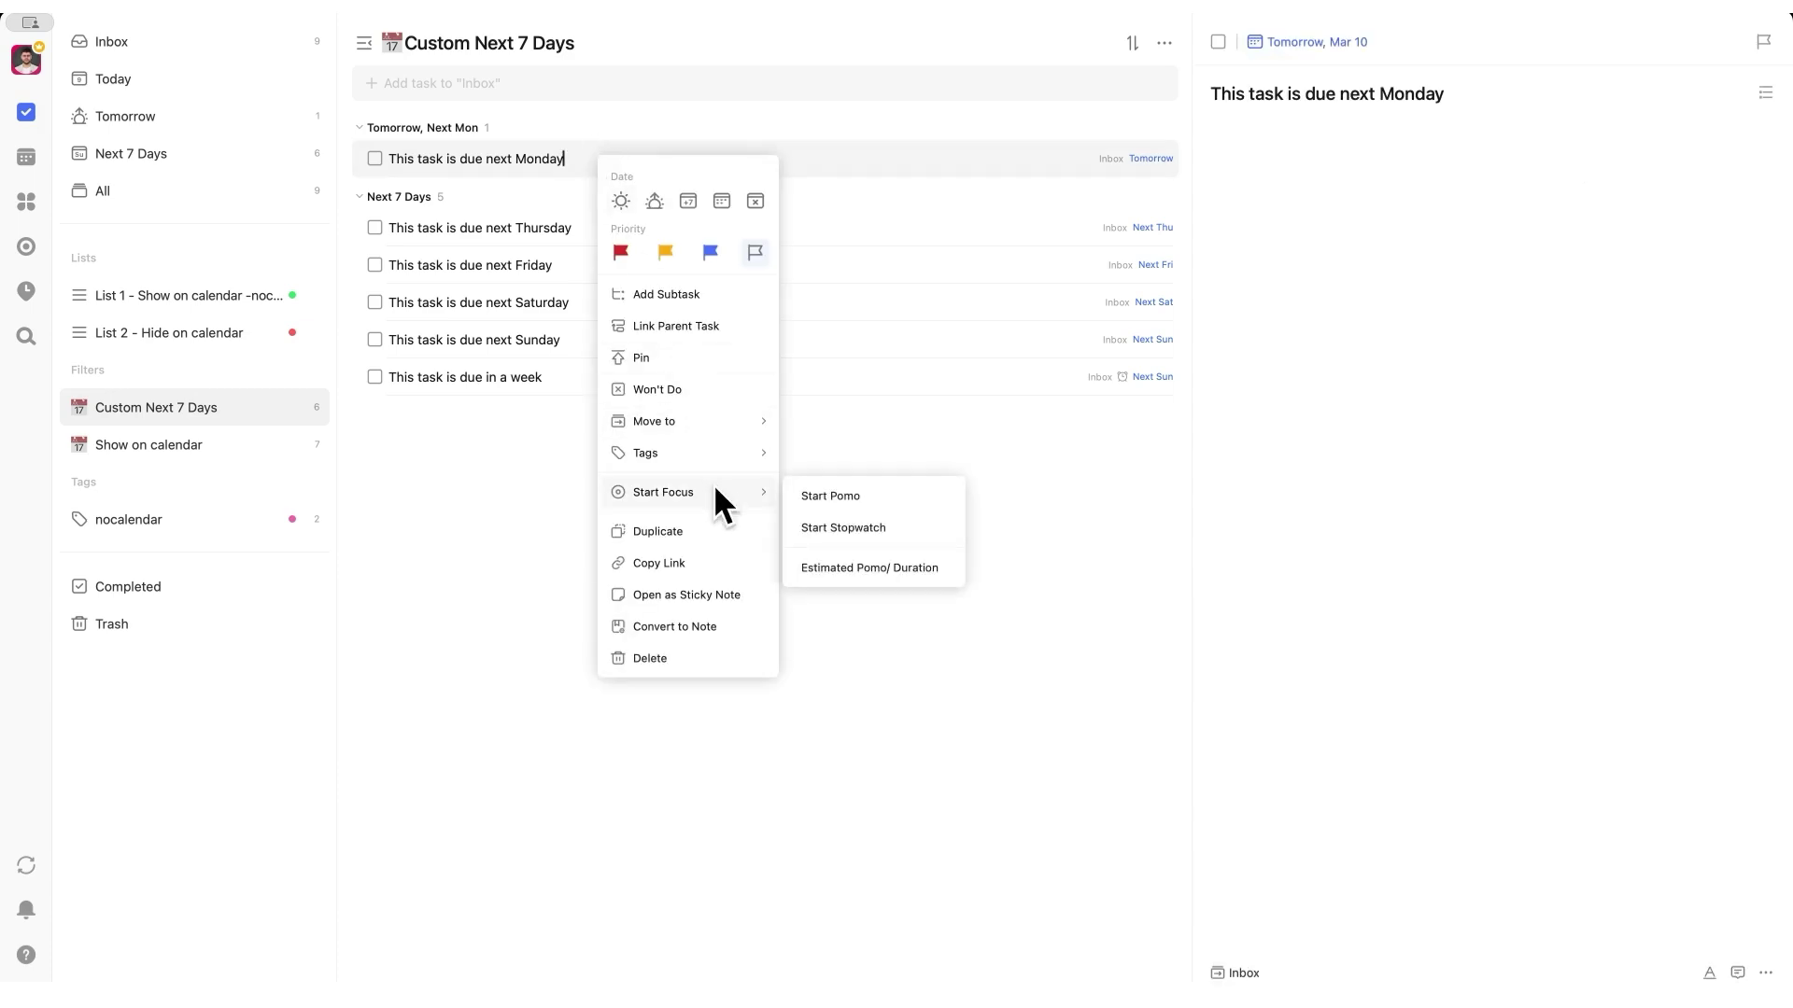
click(812, 496)
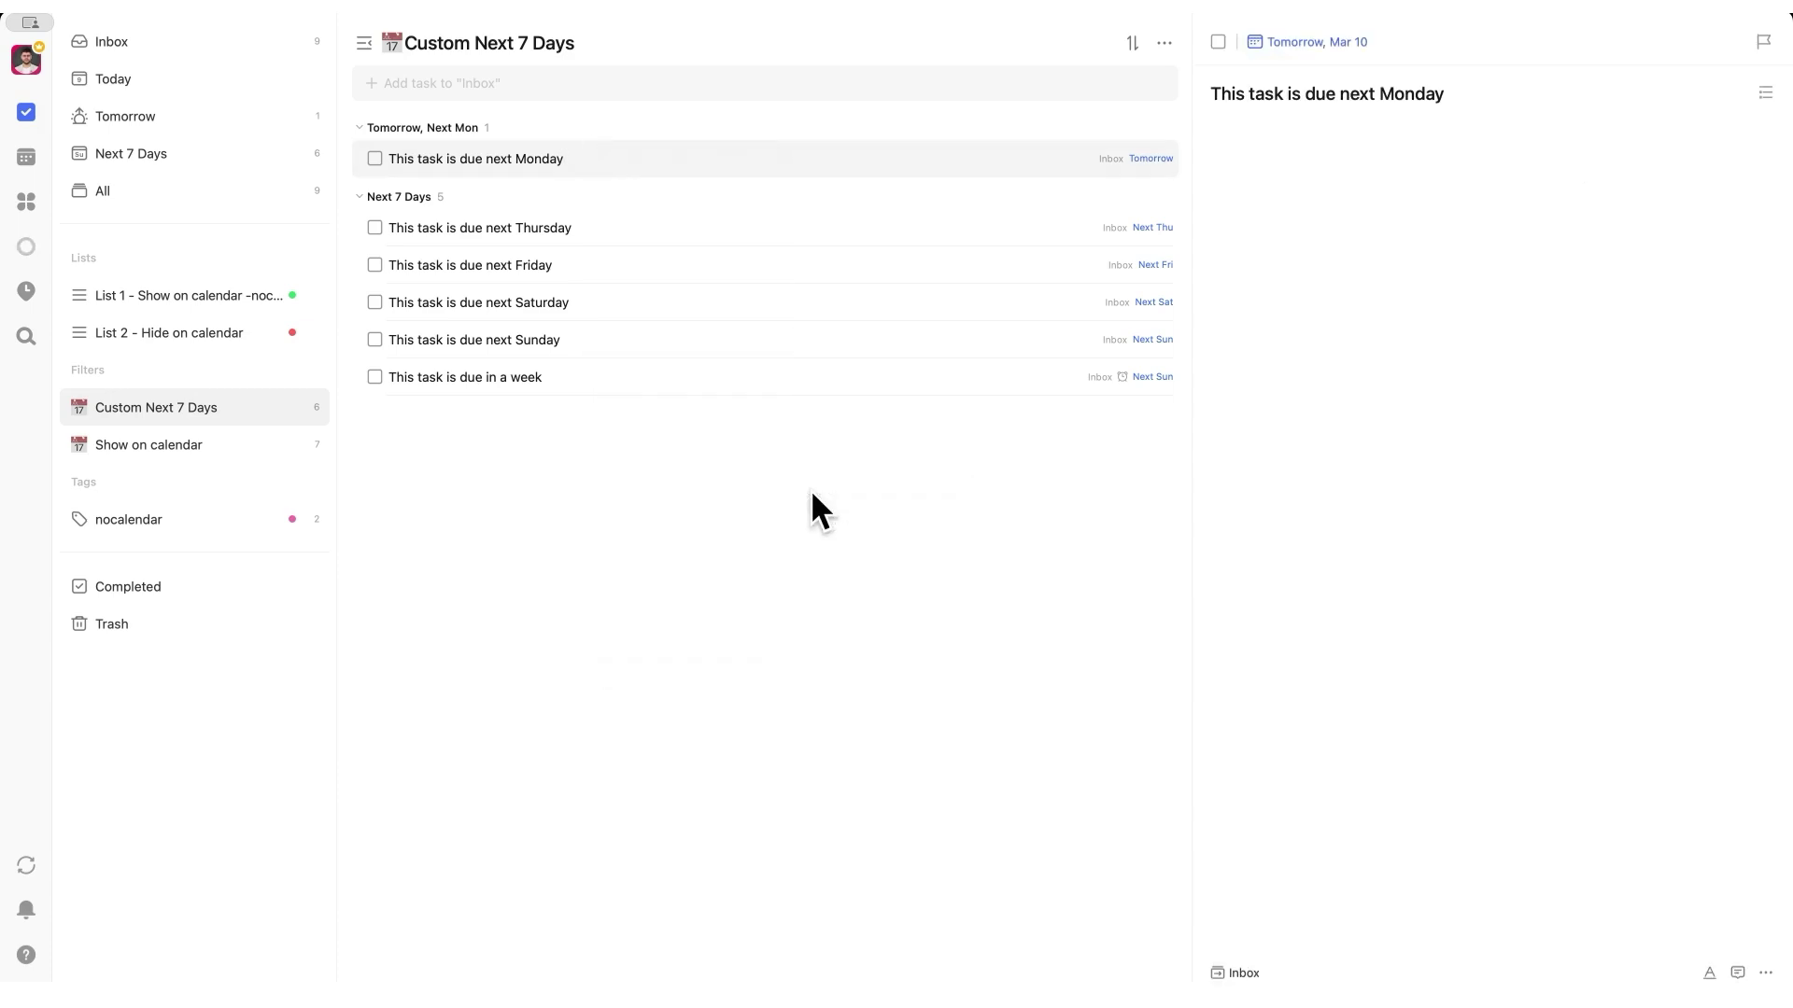
Extend the focus session by ten minutes, then trim it back to about 25 minutes
click(25, 247)
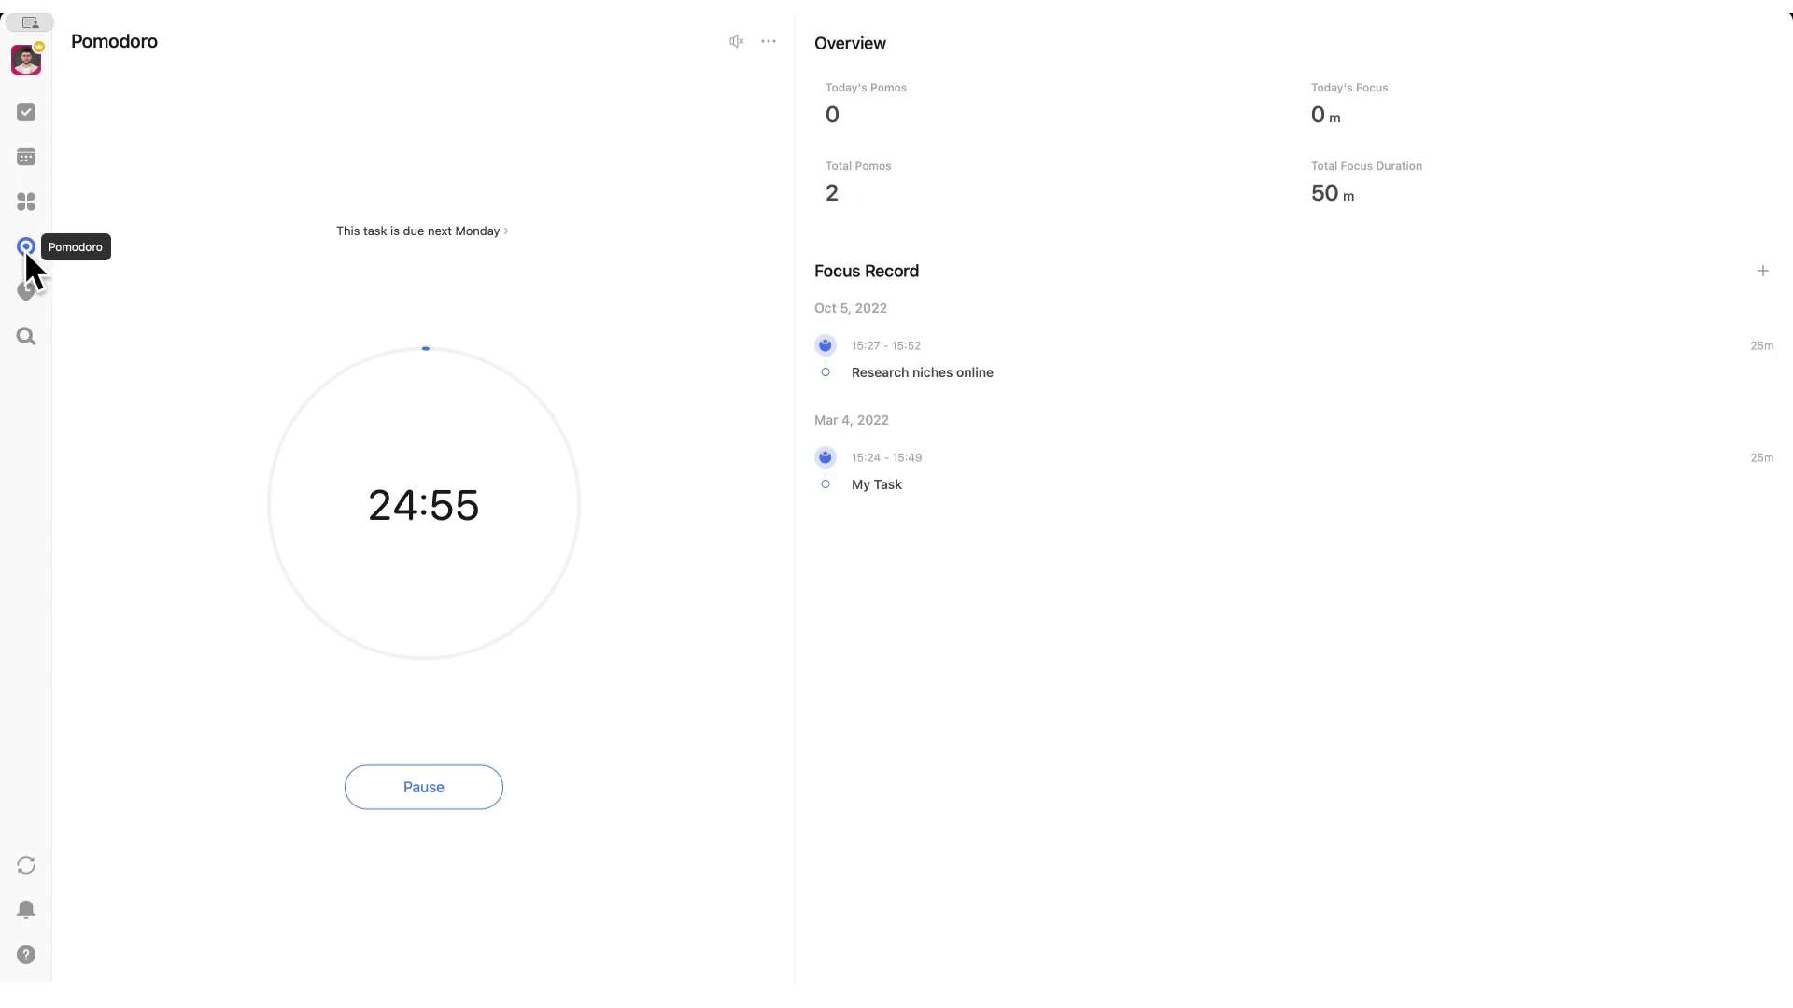
click(550, 503)
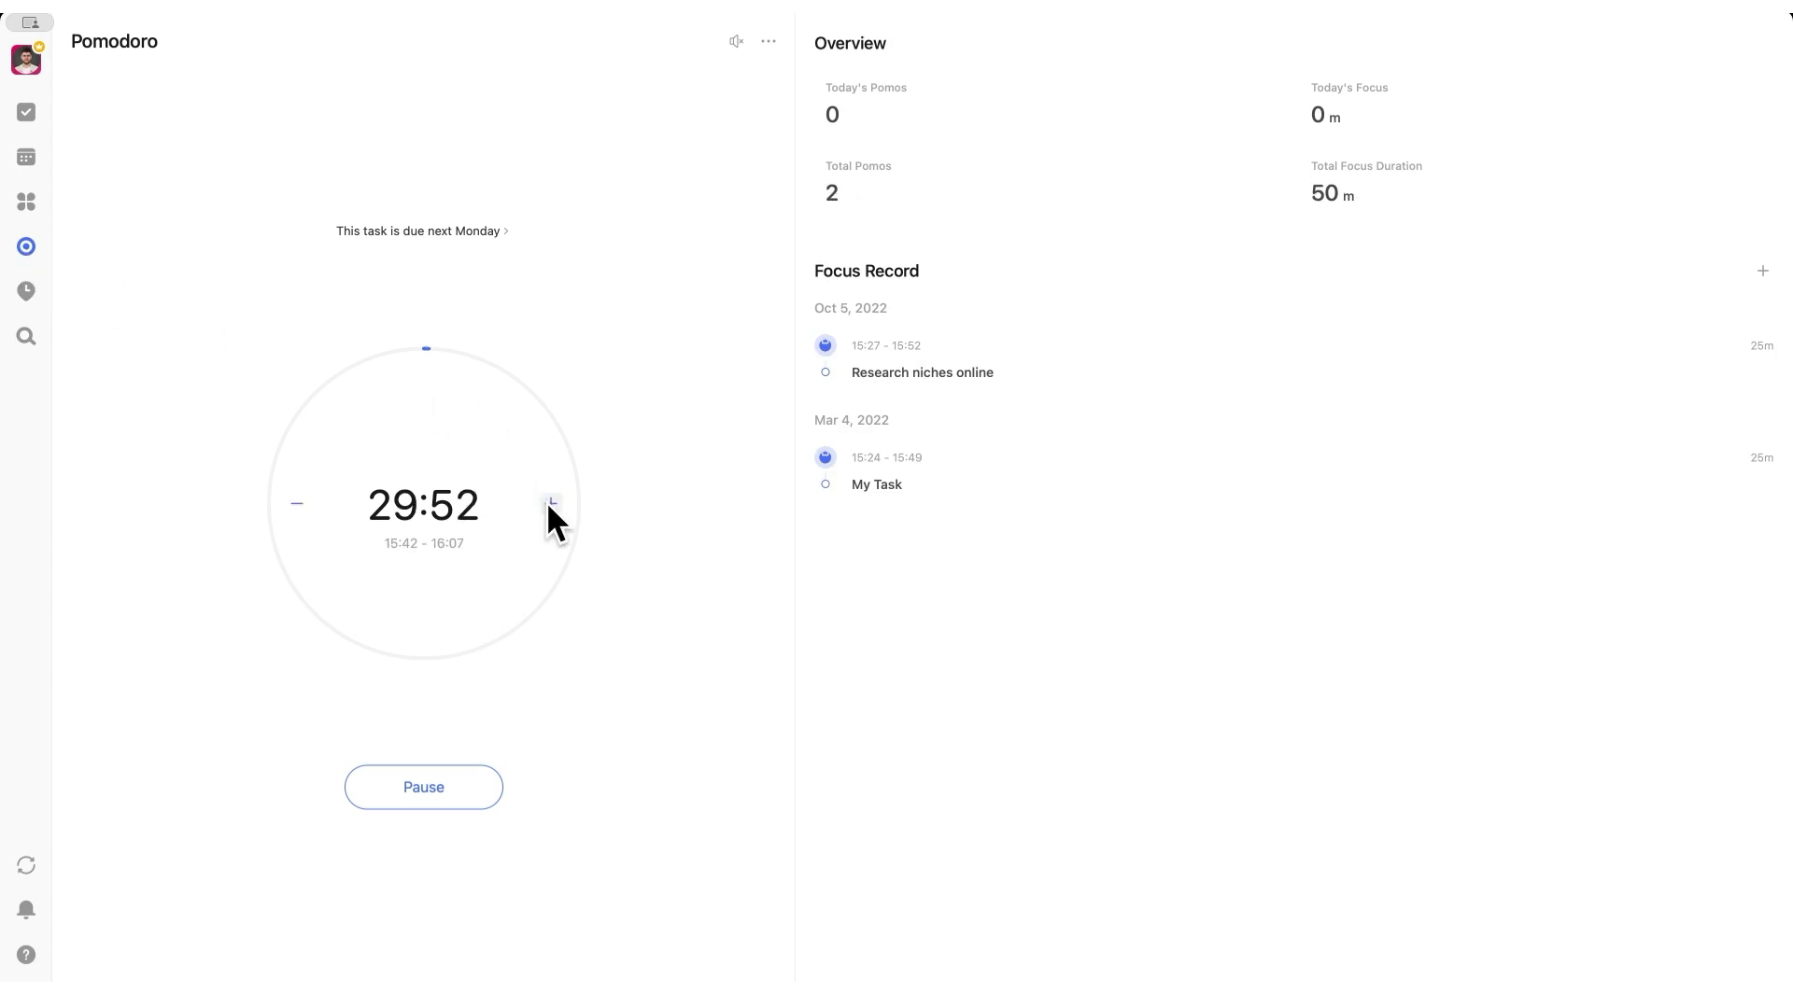
click(550, 503)
click(297, 504)
click(297, 503)
Pause and resume the focus timer, then bring up Focus Settings
click(423, 787)
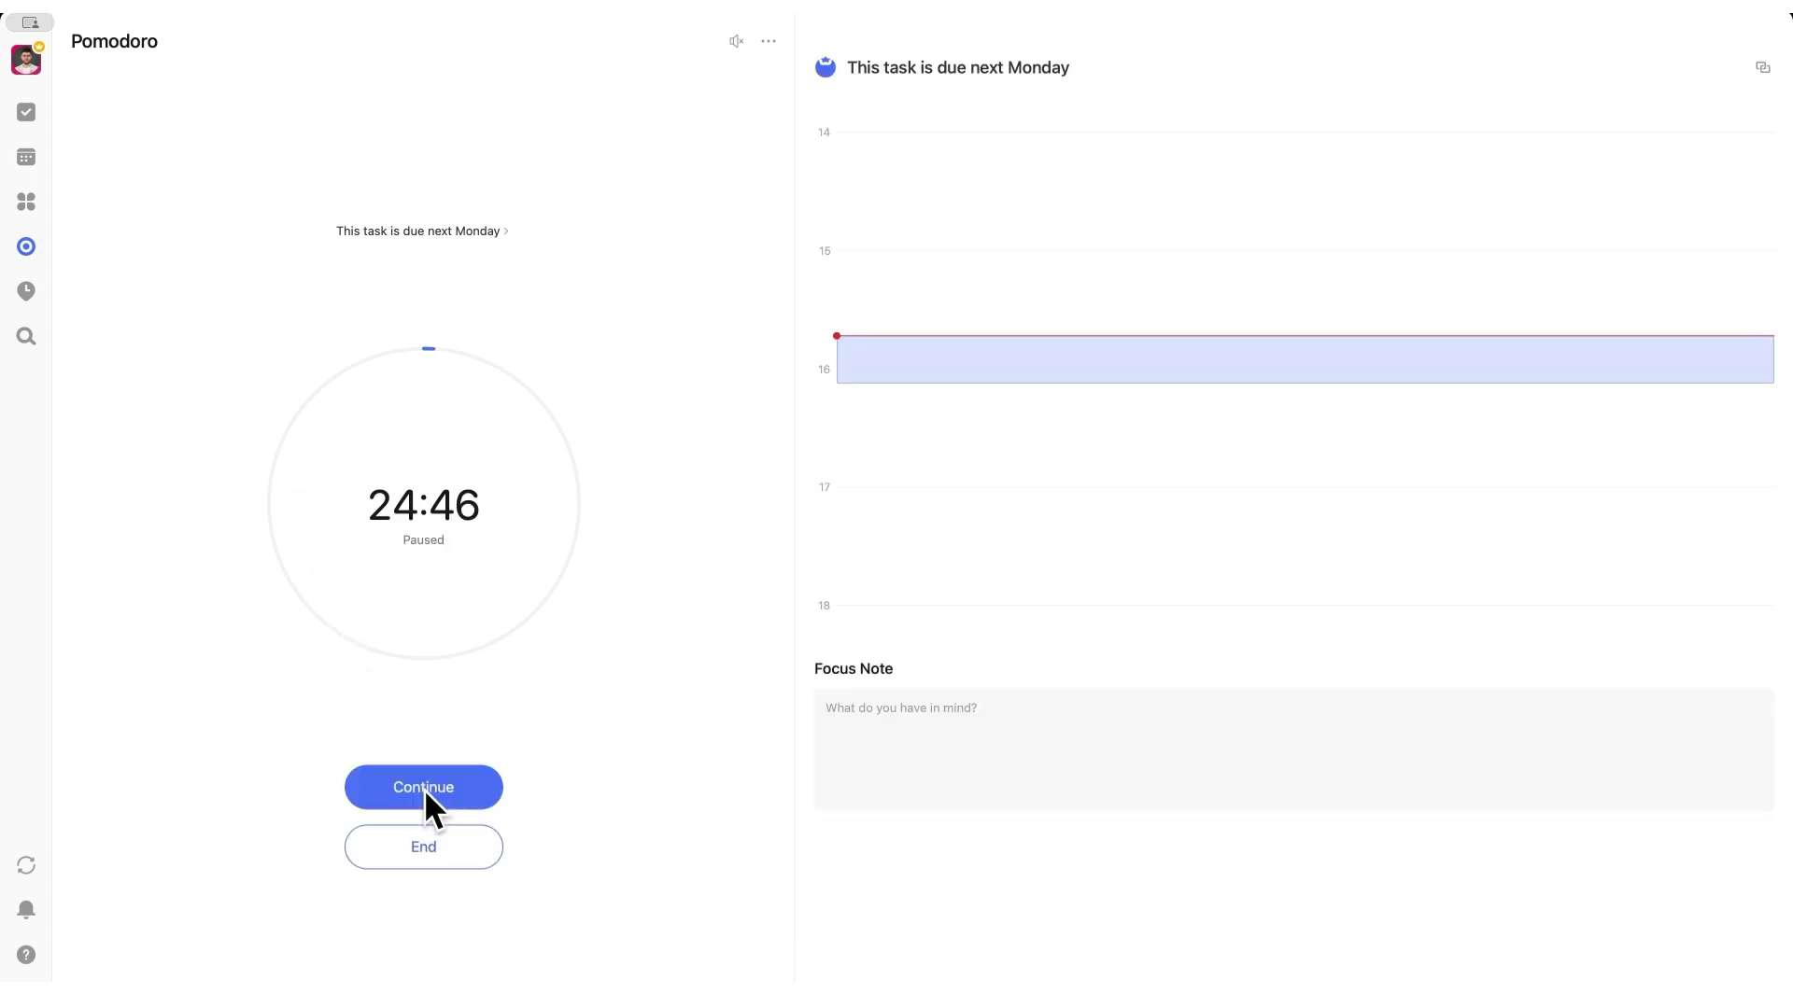
click(424, 788)
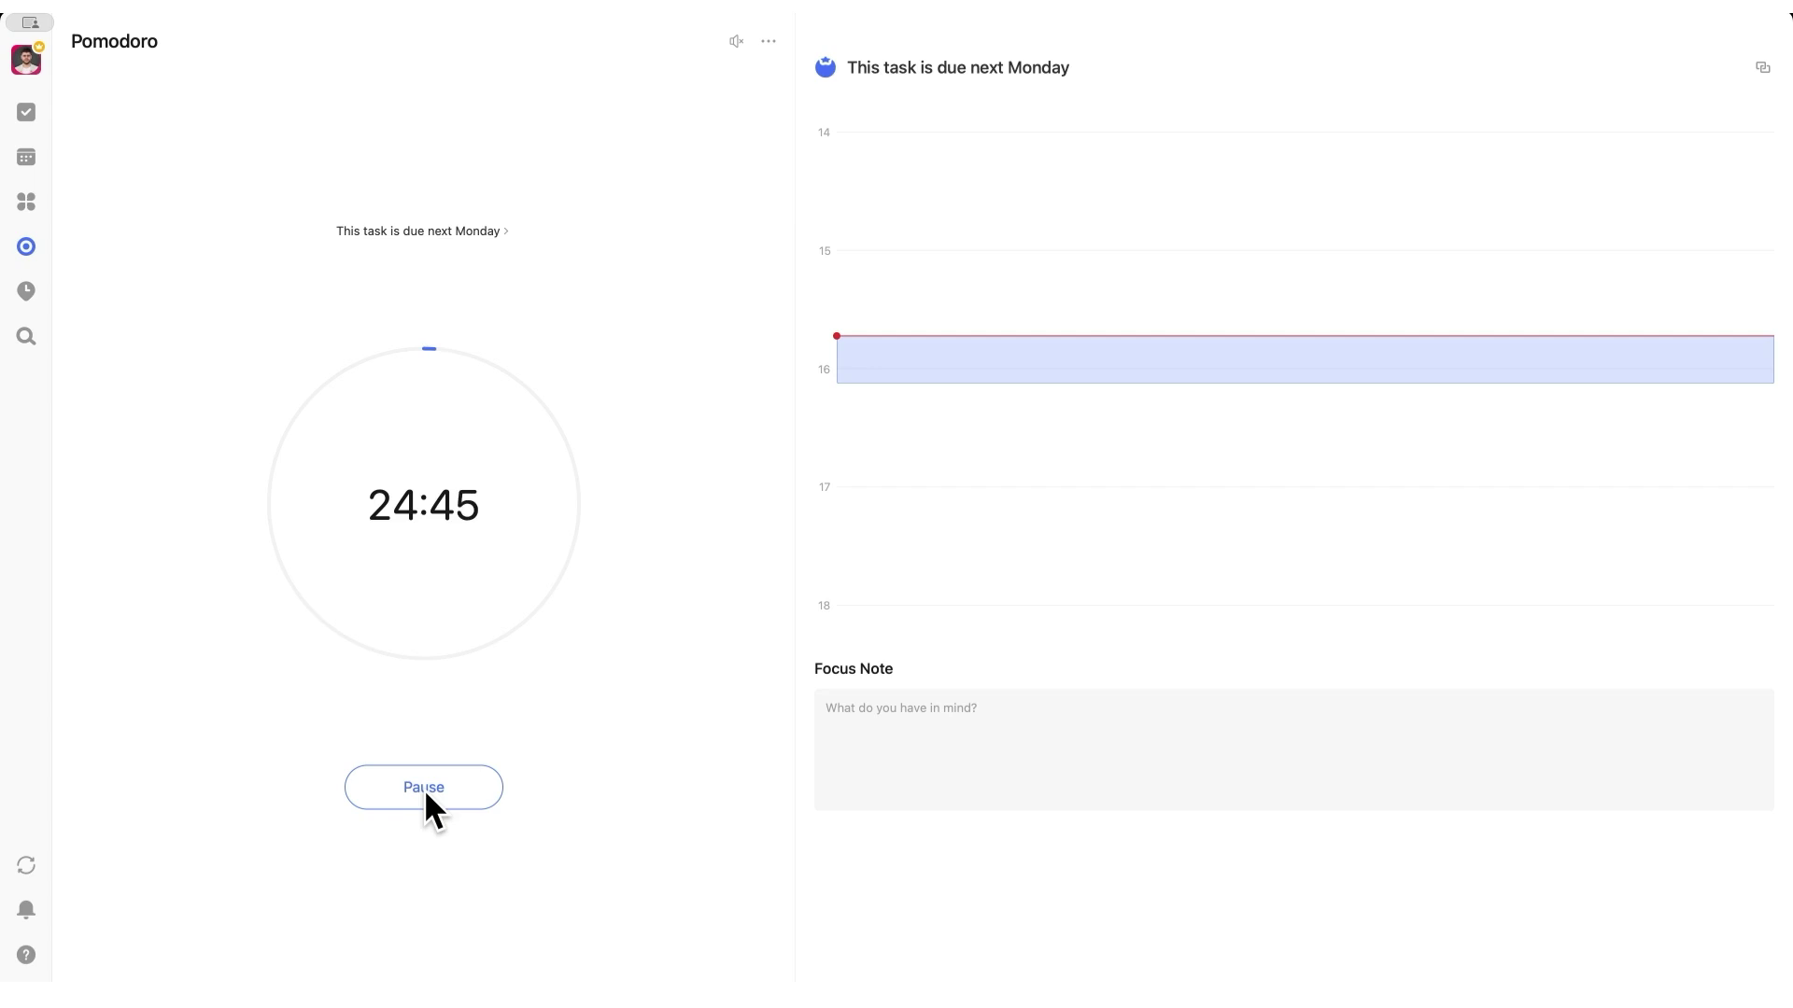
click(767, 41)
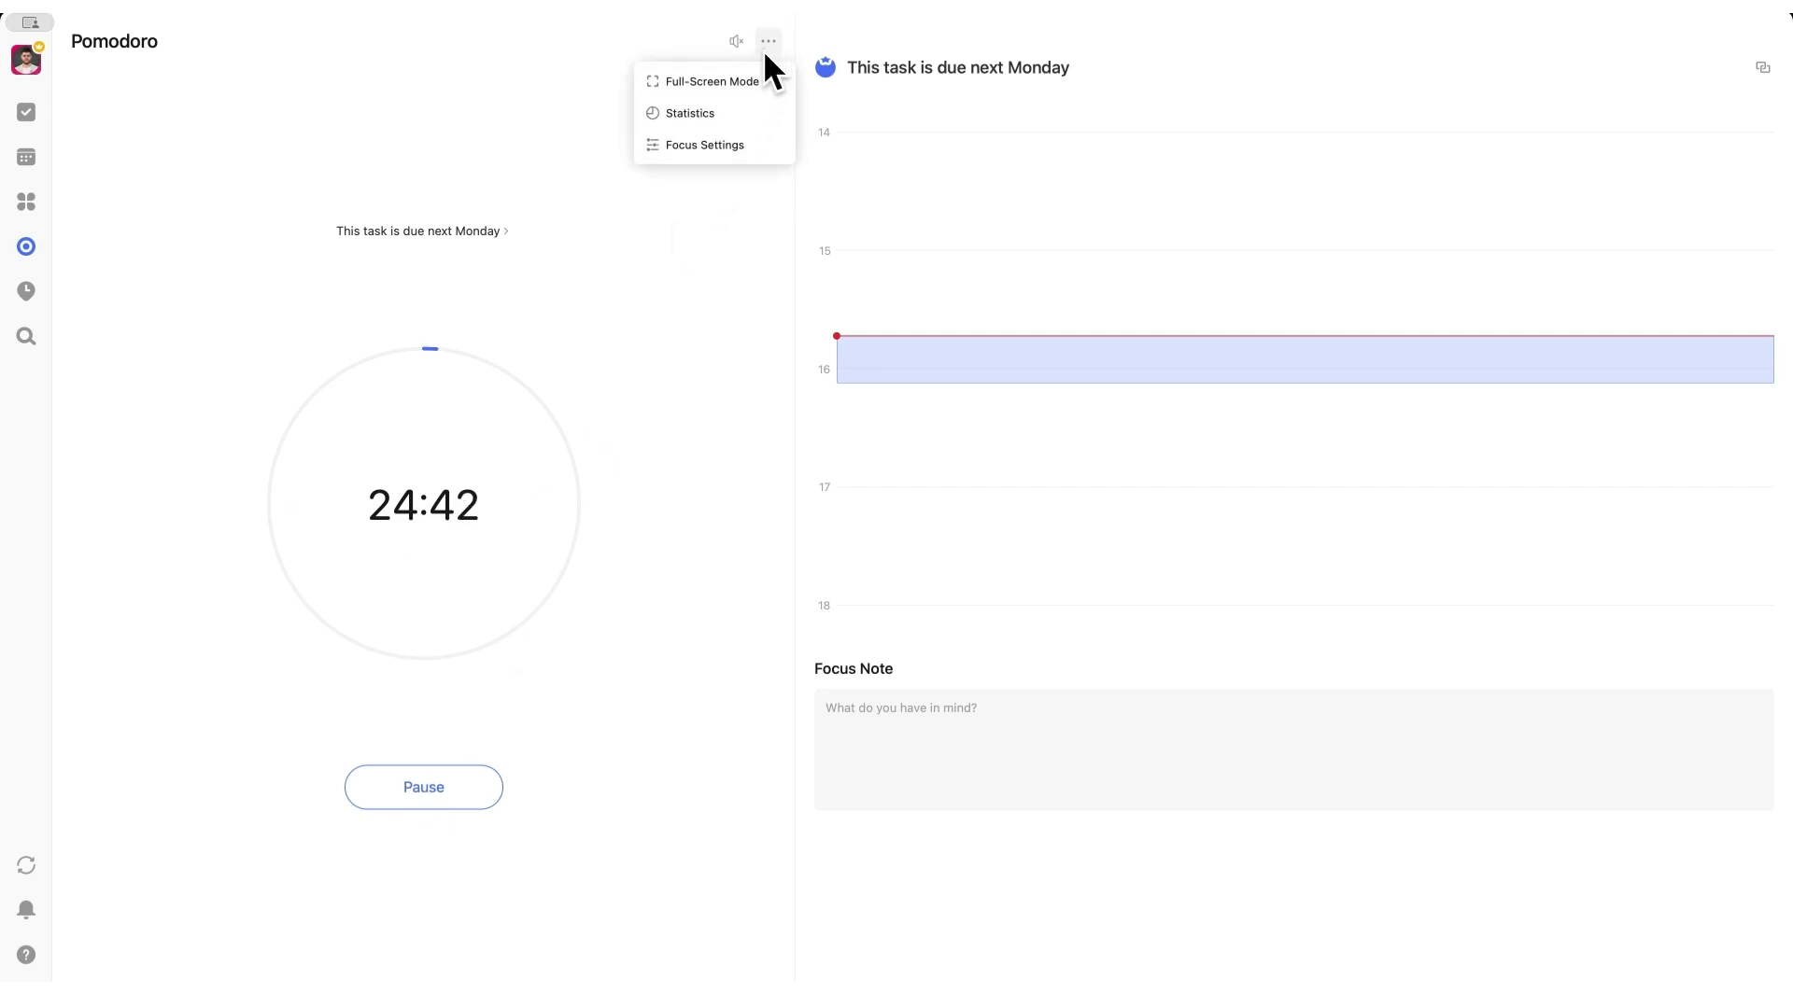
click(720, 147)
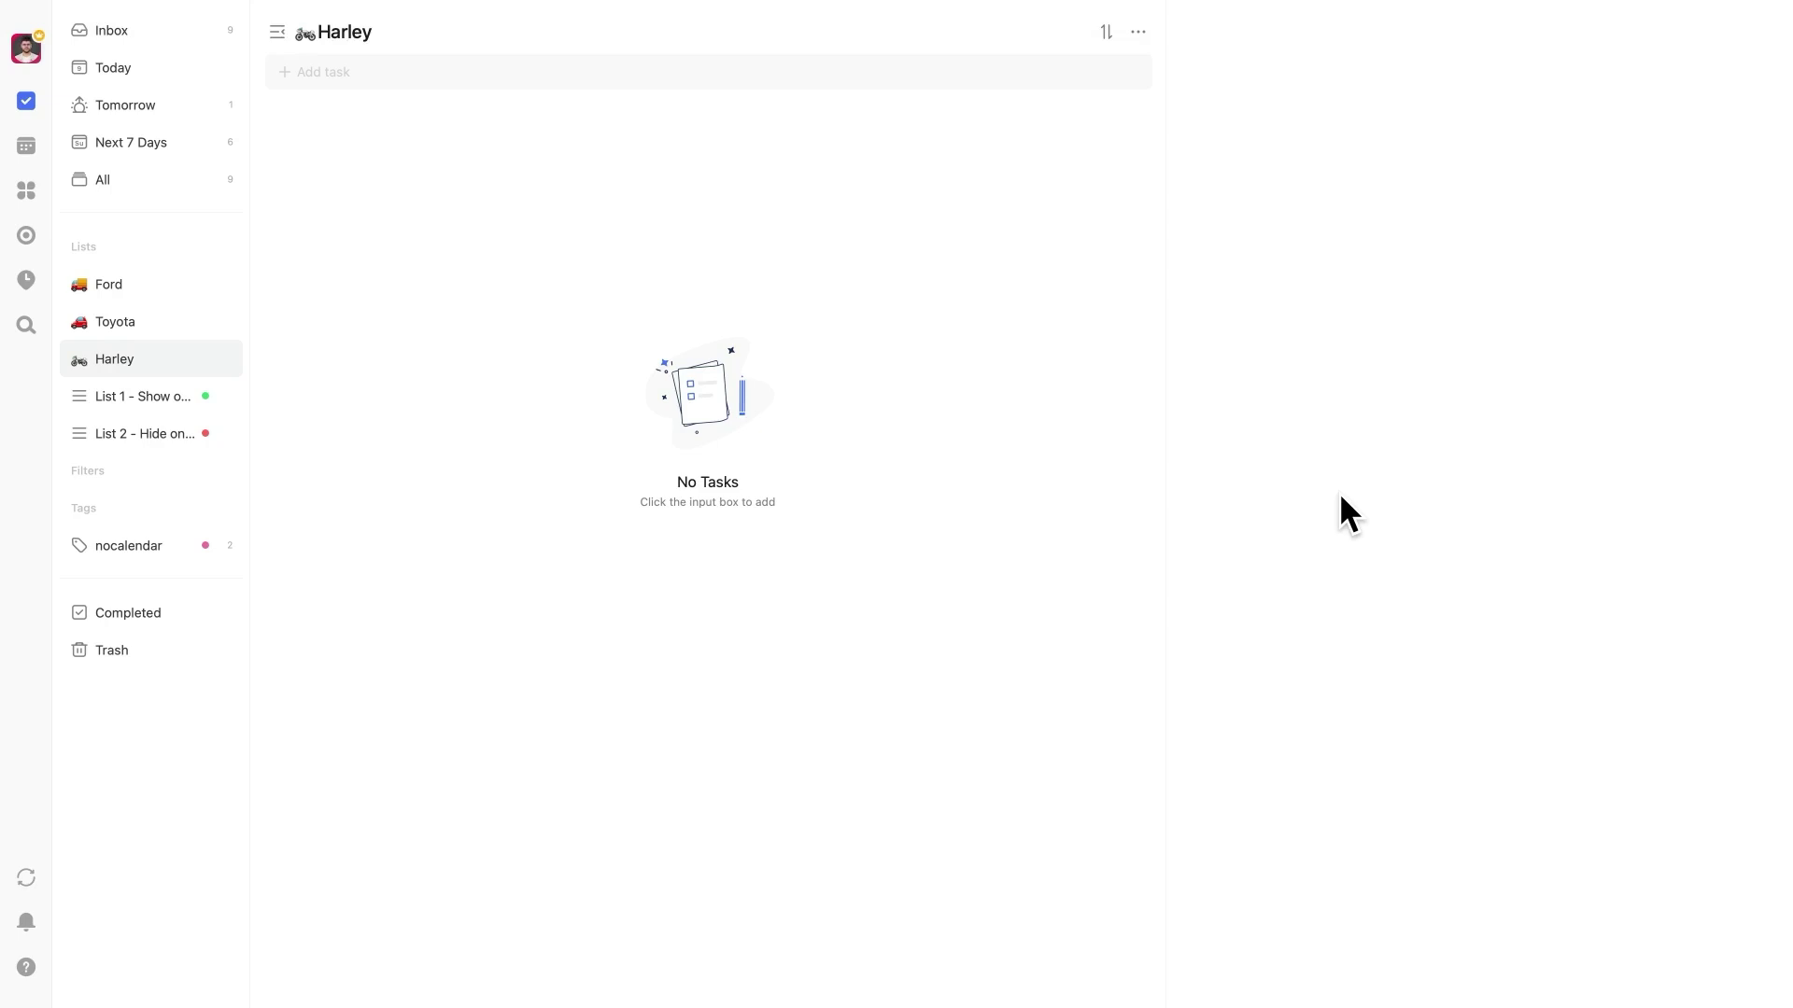
Edit the Ford list, trying green and blue colours before clearing its colour
right_click(168, 290)
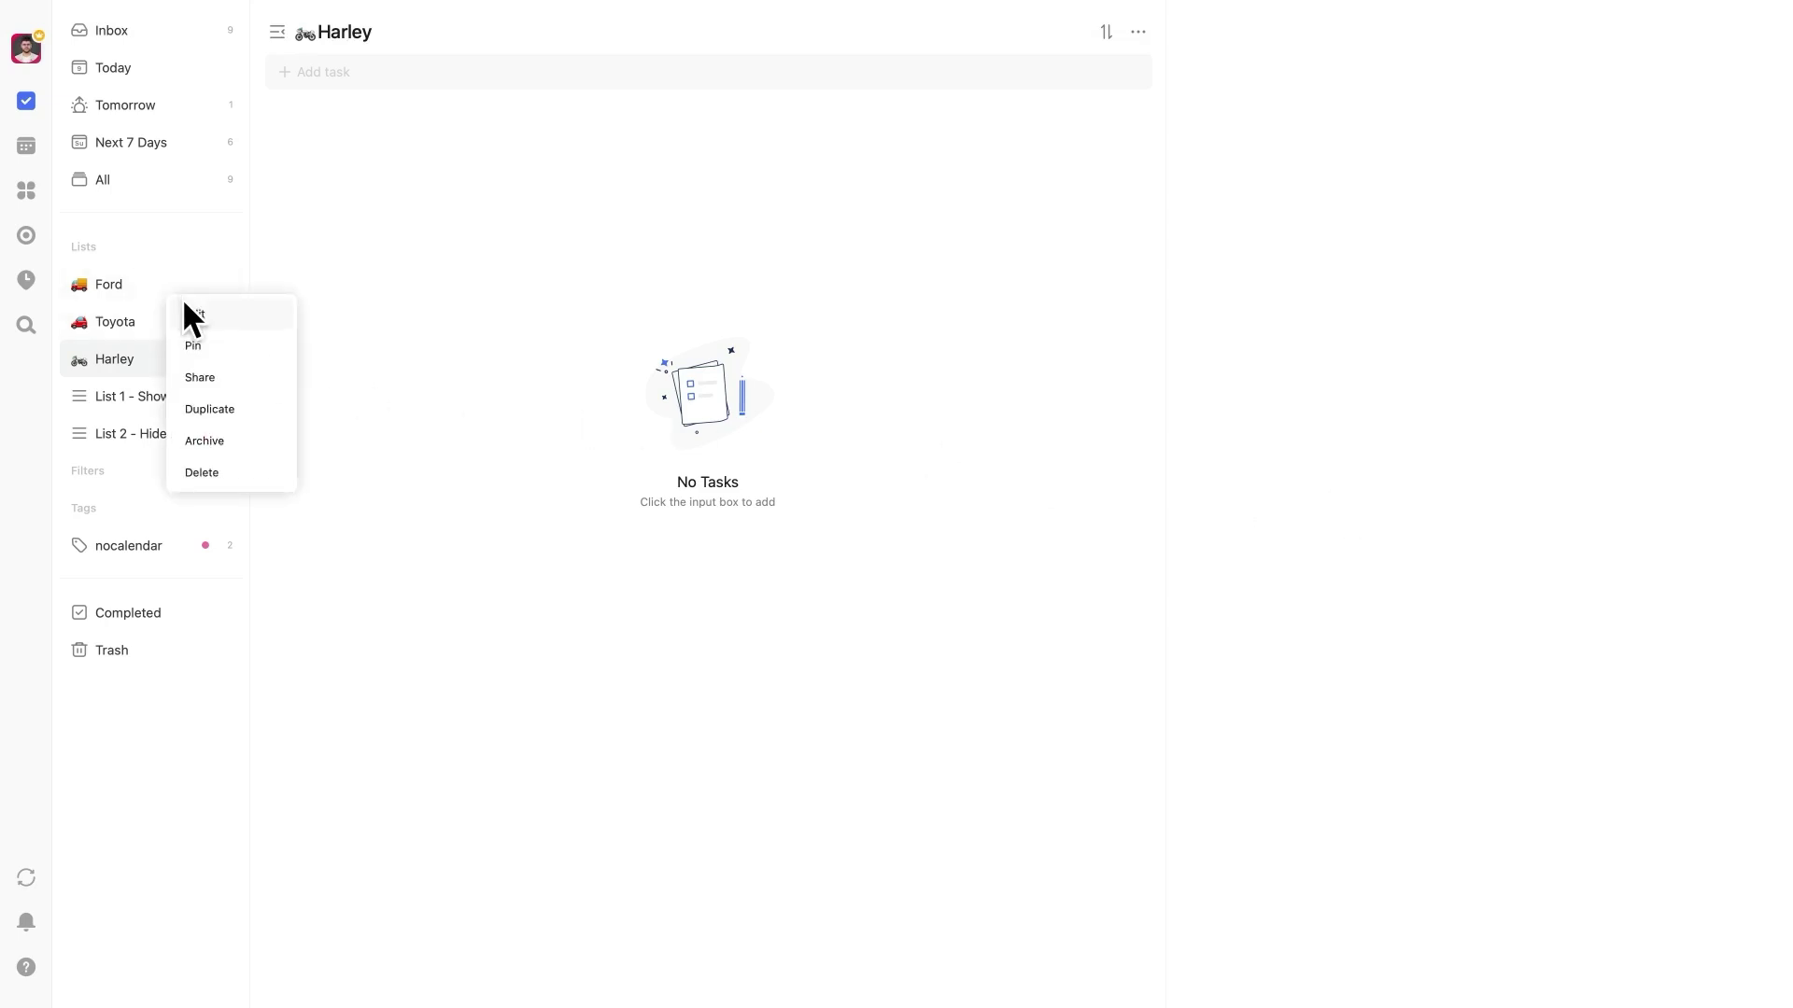
click(183, 301)
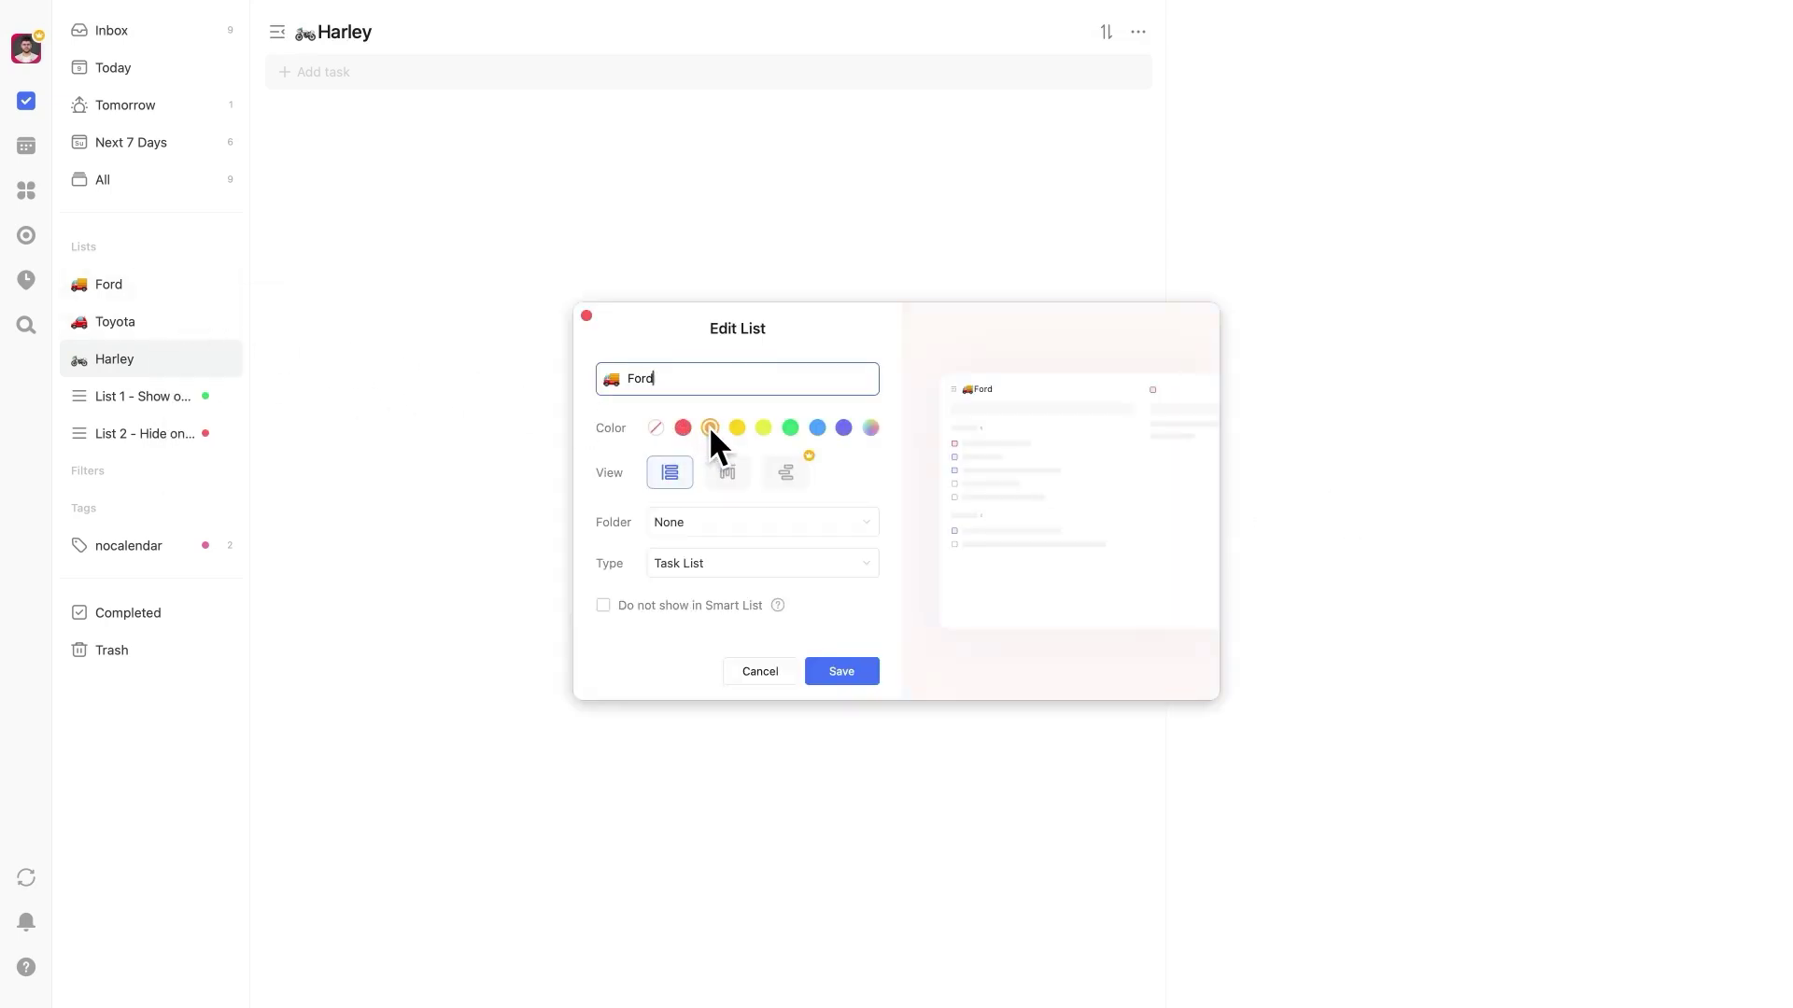
click(792, 427)
click(817, 428)
click(655, 427)
Save Ford into a new 'Vehicles' folder with a blue circle icon, then move Toyota and Harley in
click(857, 519)
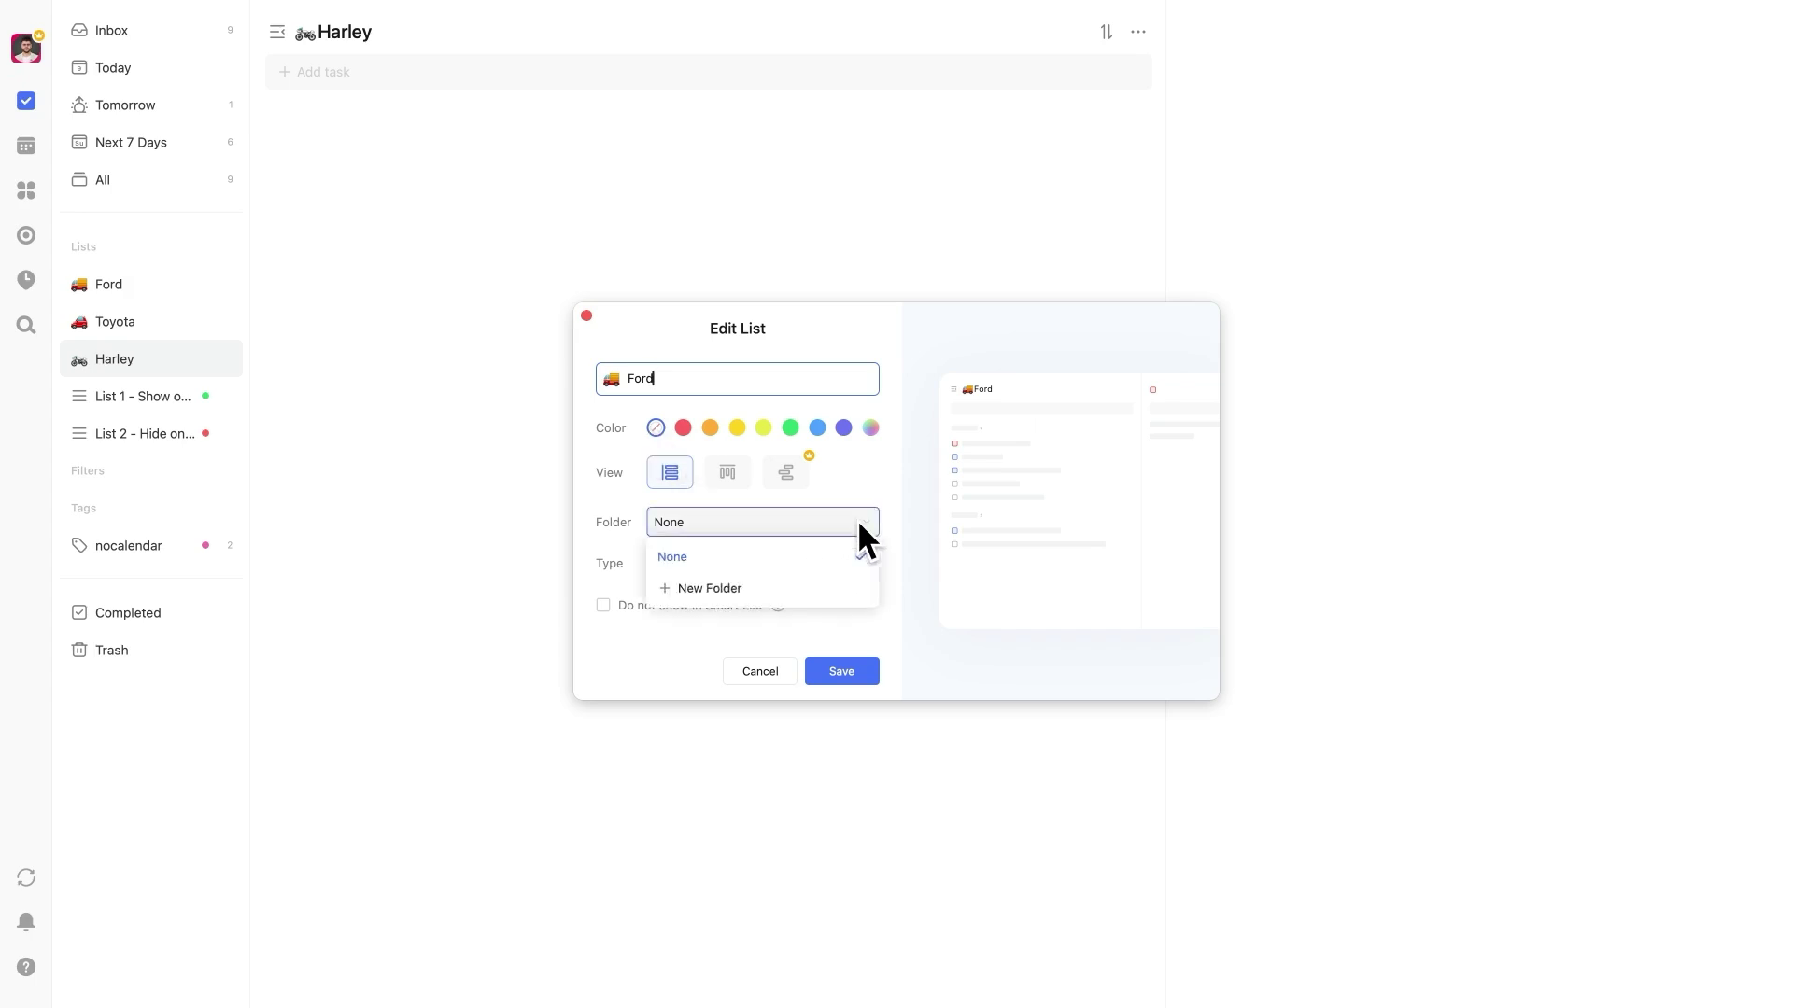
click(780, 585)
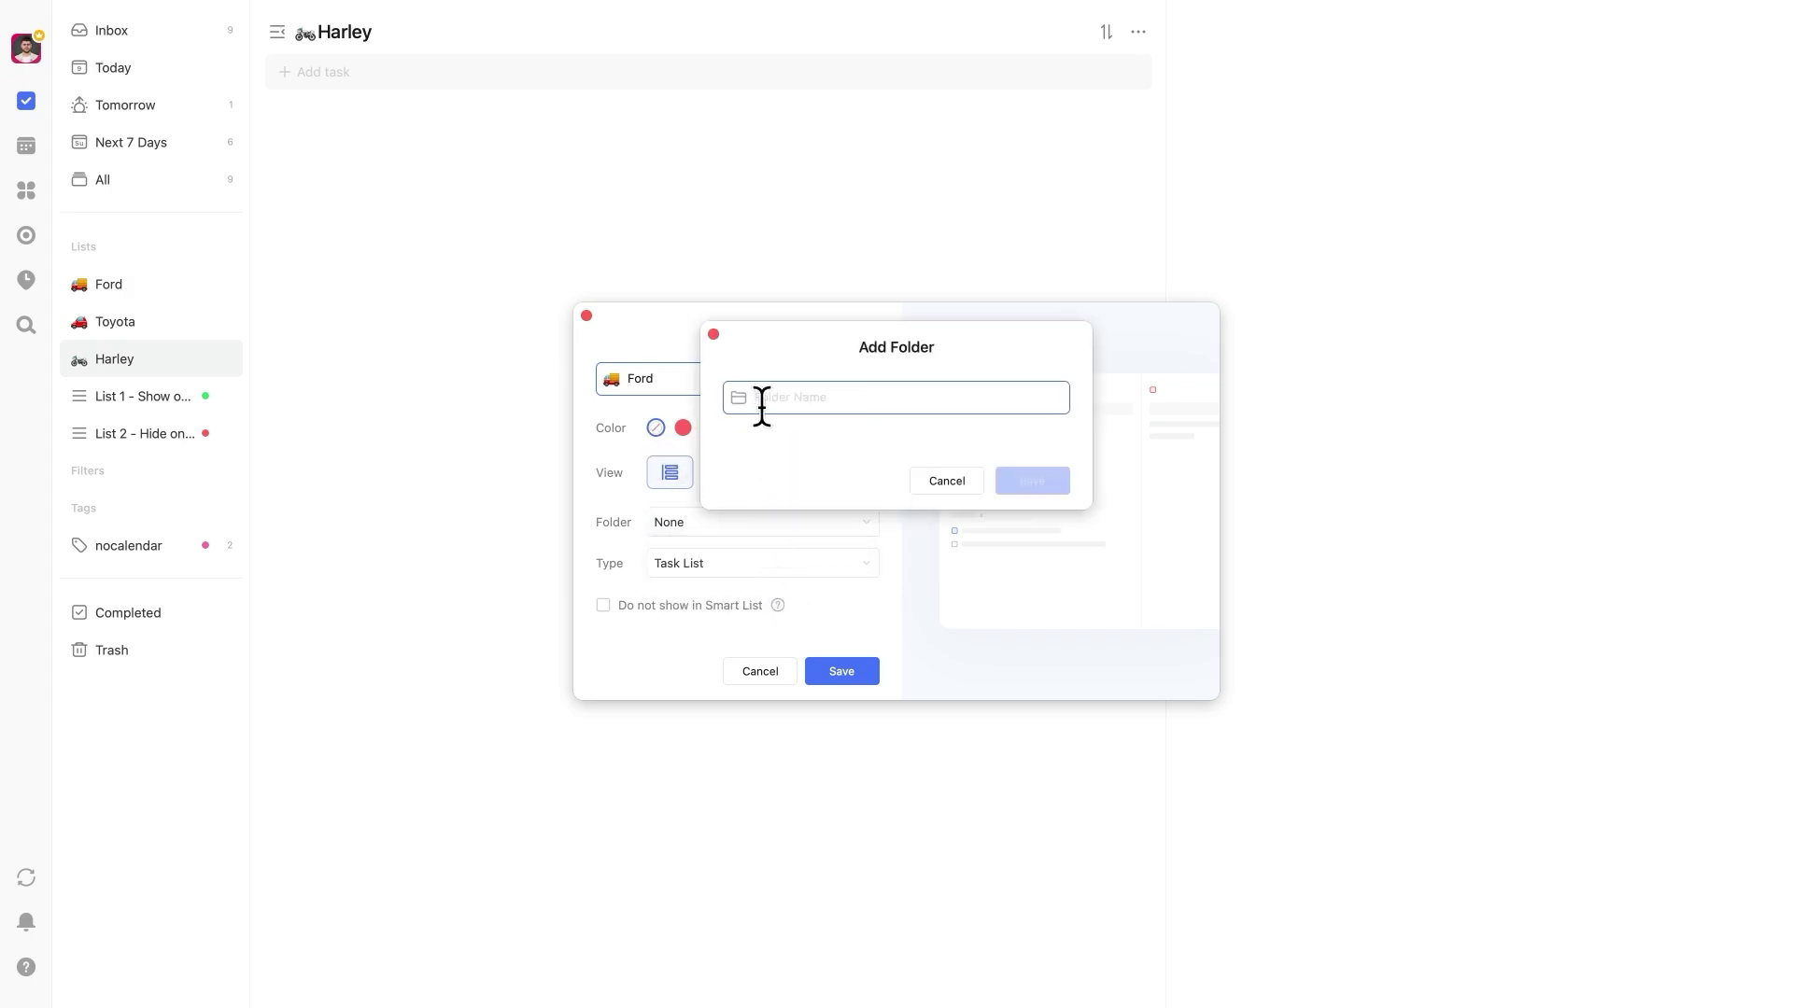
text(Vehicles)
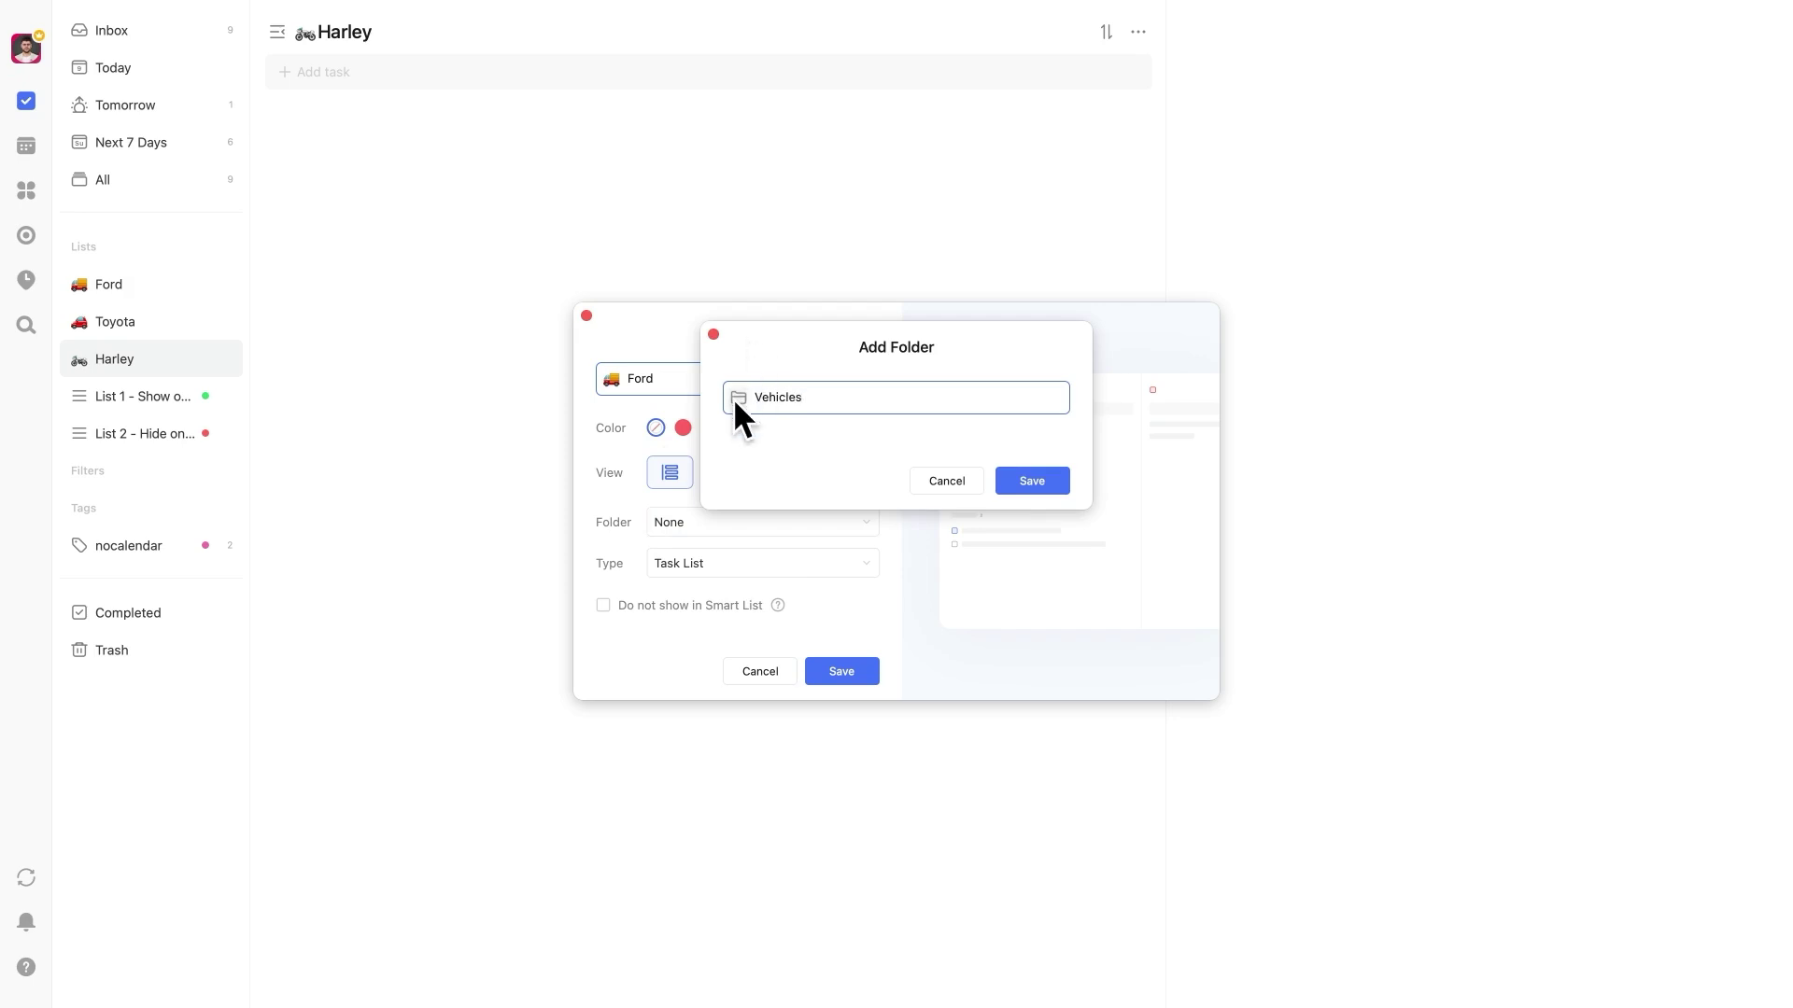
click(736, 398)
click(727, 544)
click(1044, 490)
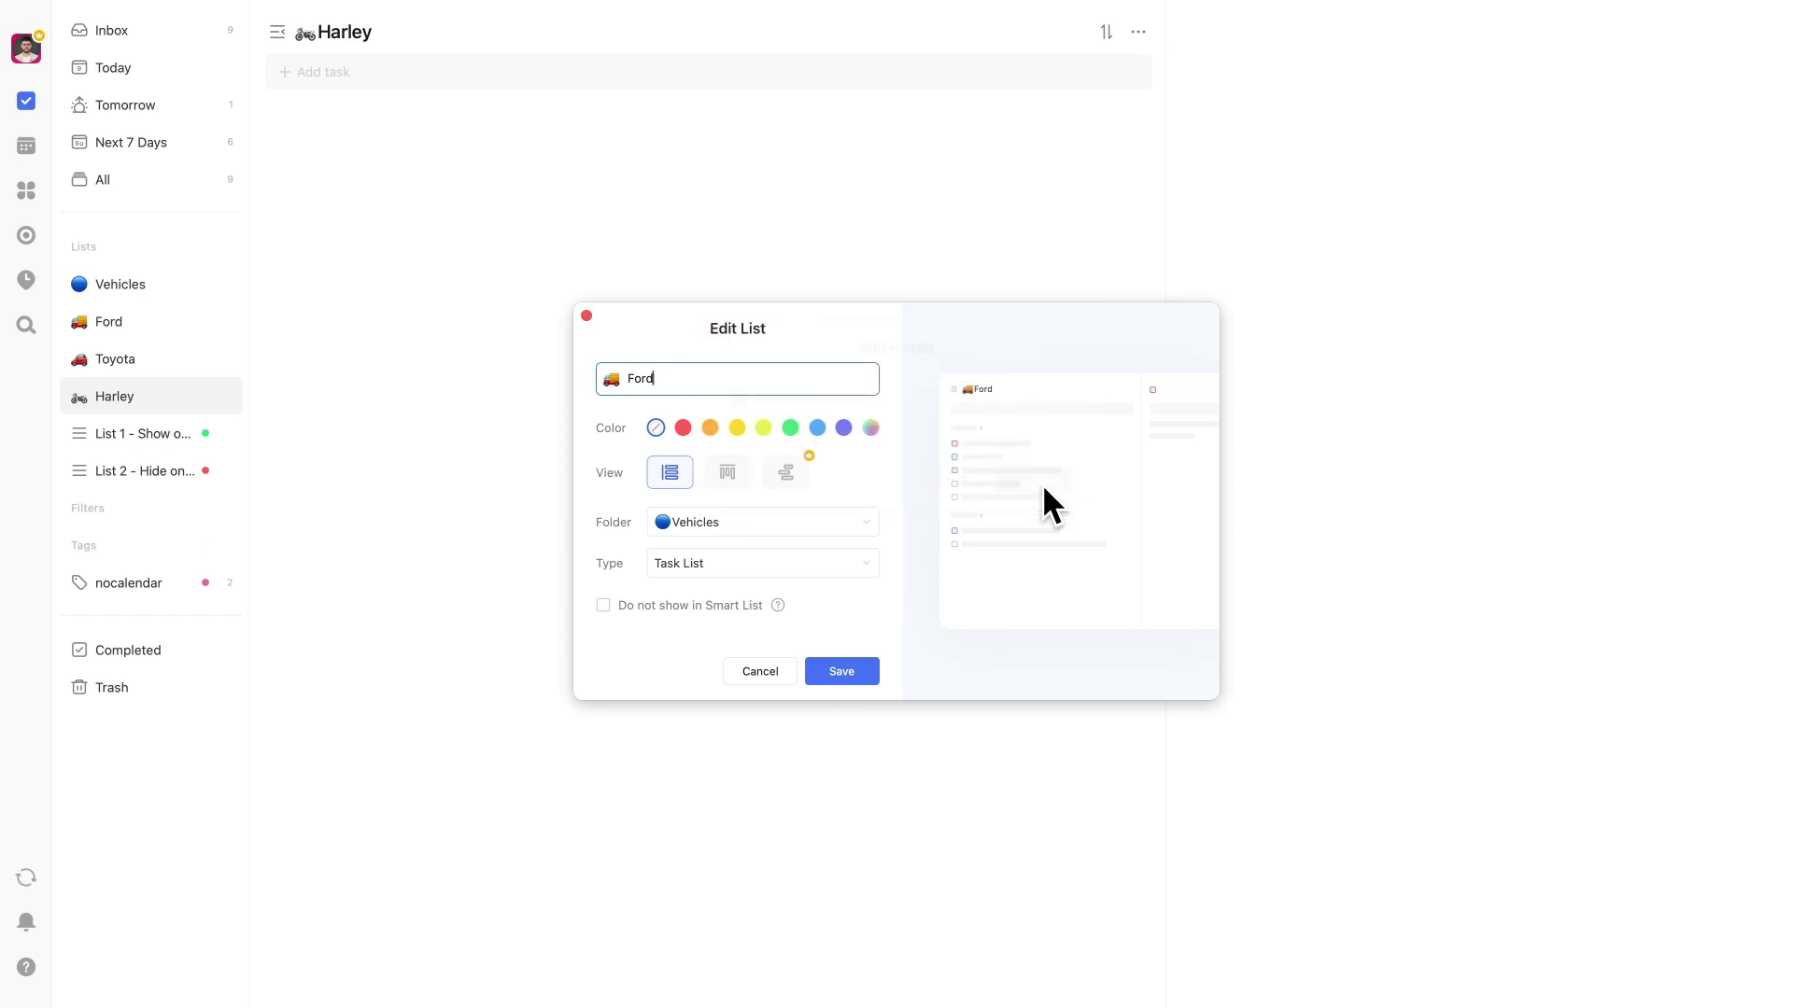
click(843, 668)
drag(127, 356, 136, 334)
drag(133, 398, 133, 371)
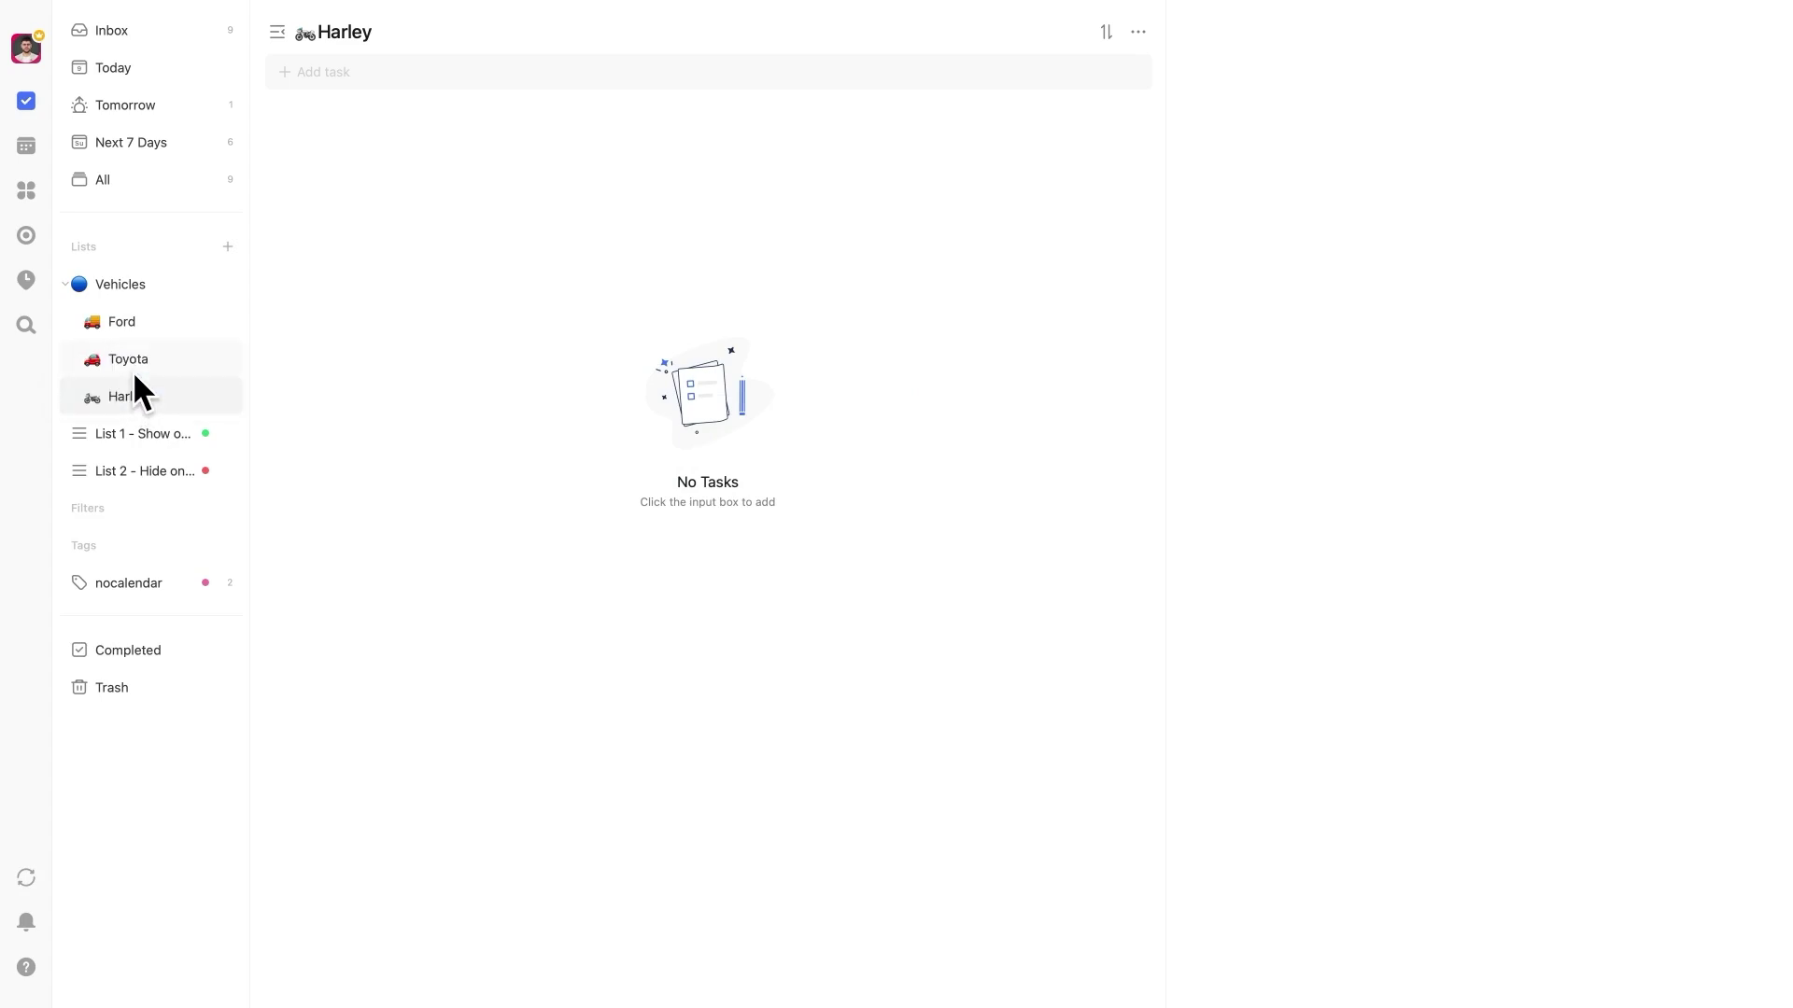
Create a custom deeper blue in Ford's colour palette using the RGB sliders
right_click(156, 319)
click(172, 334)
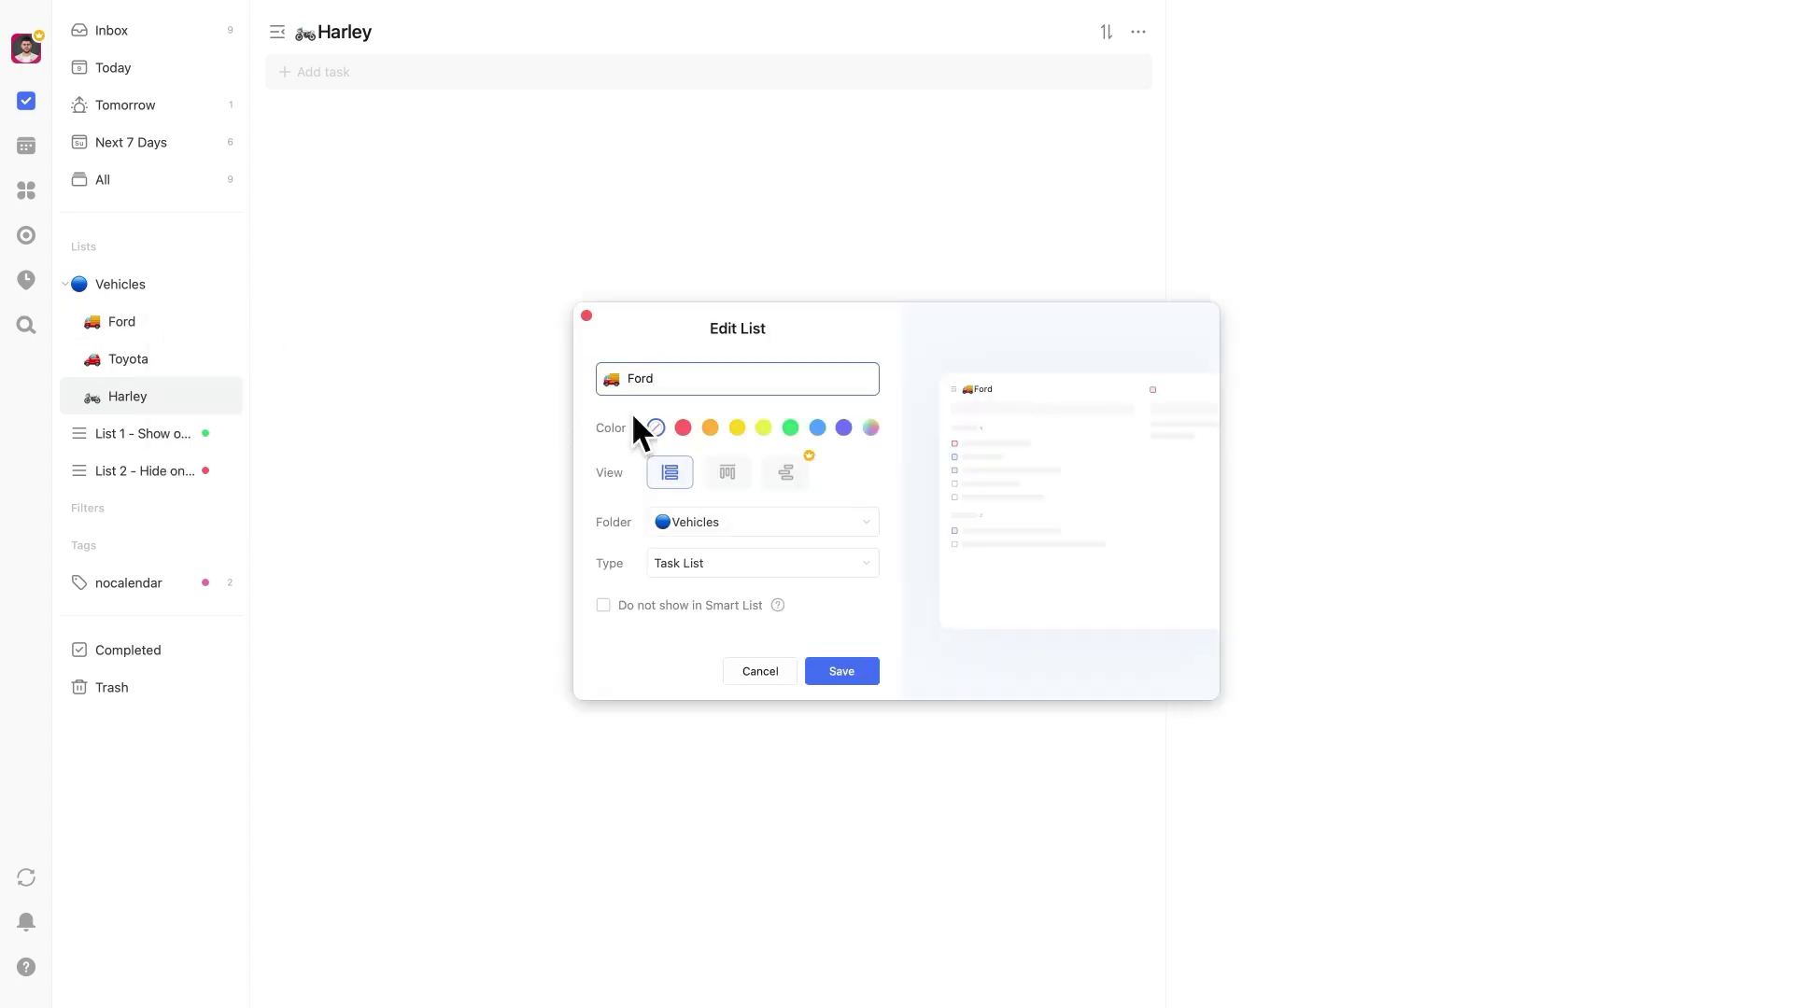
click(876, 429)
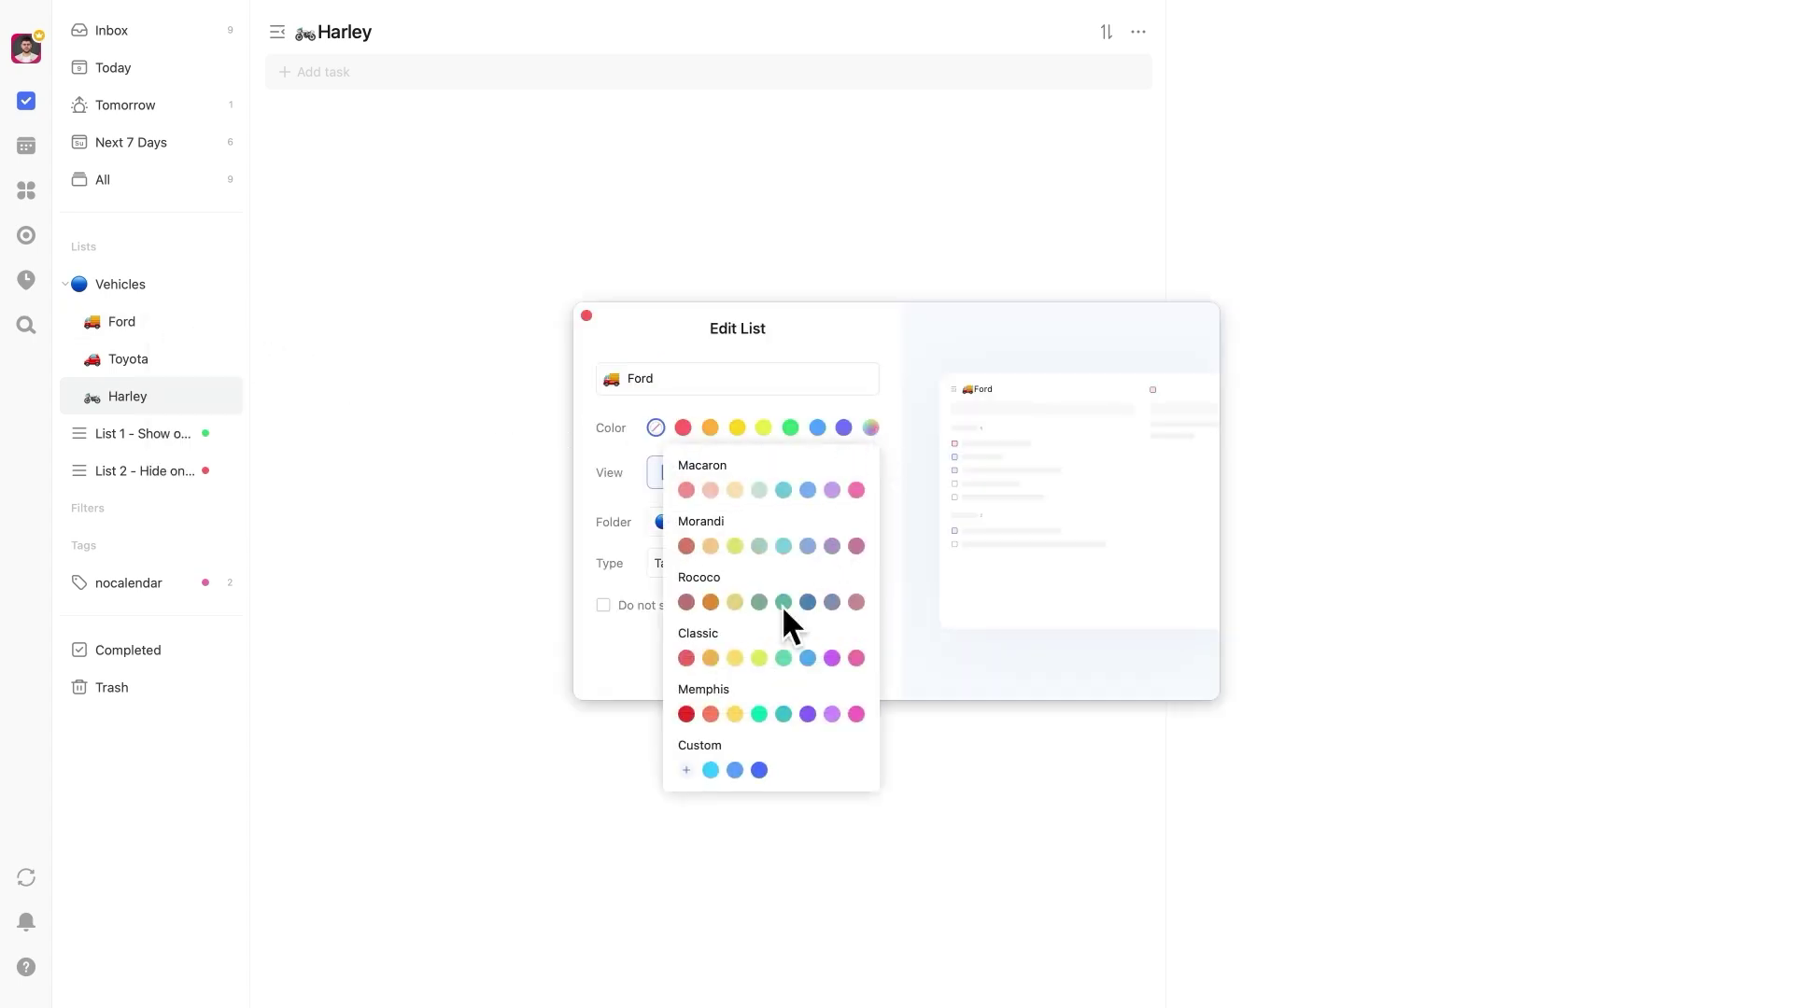
click(686, 771)
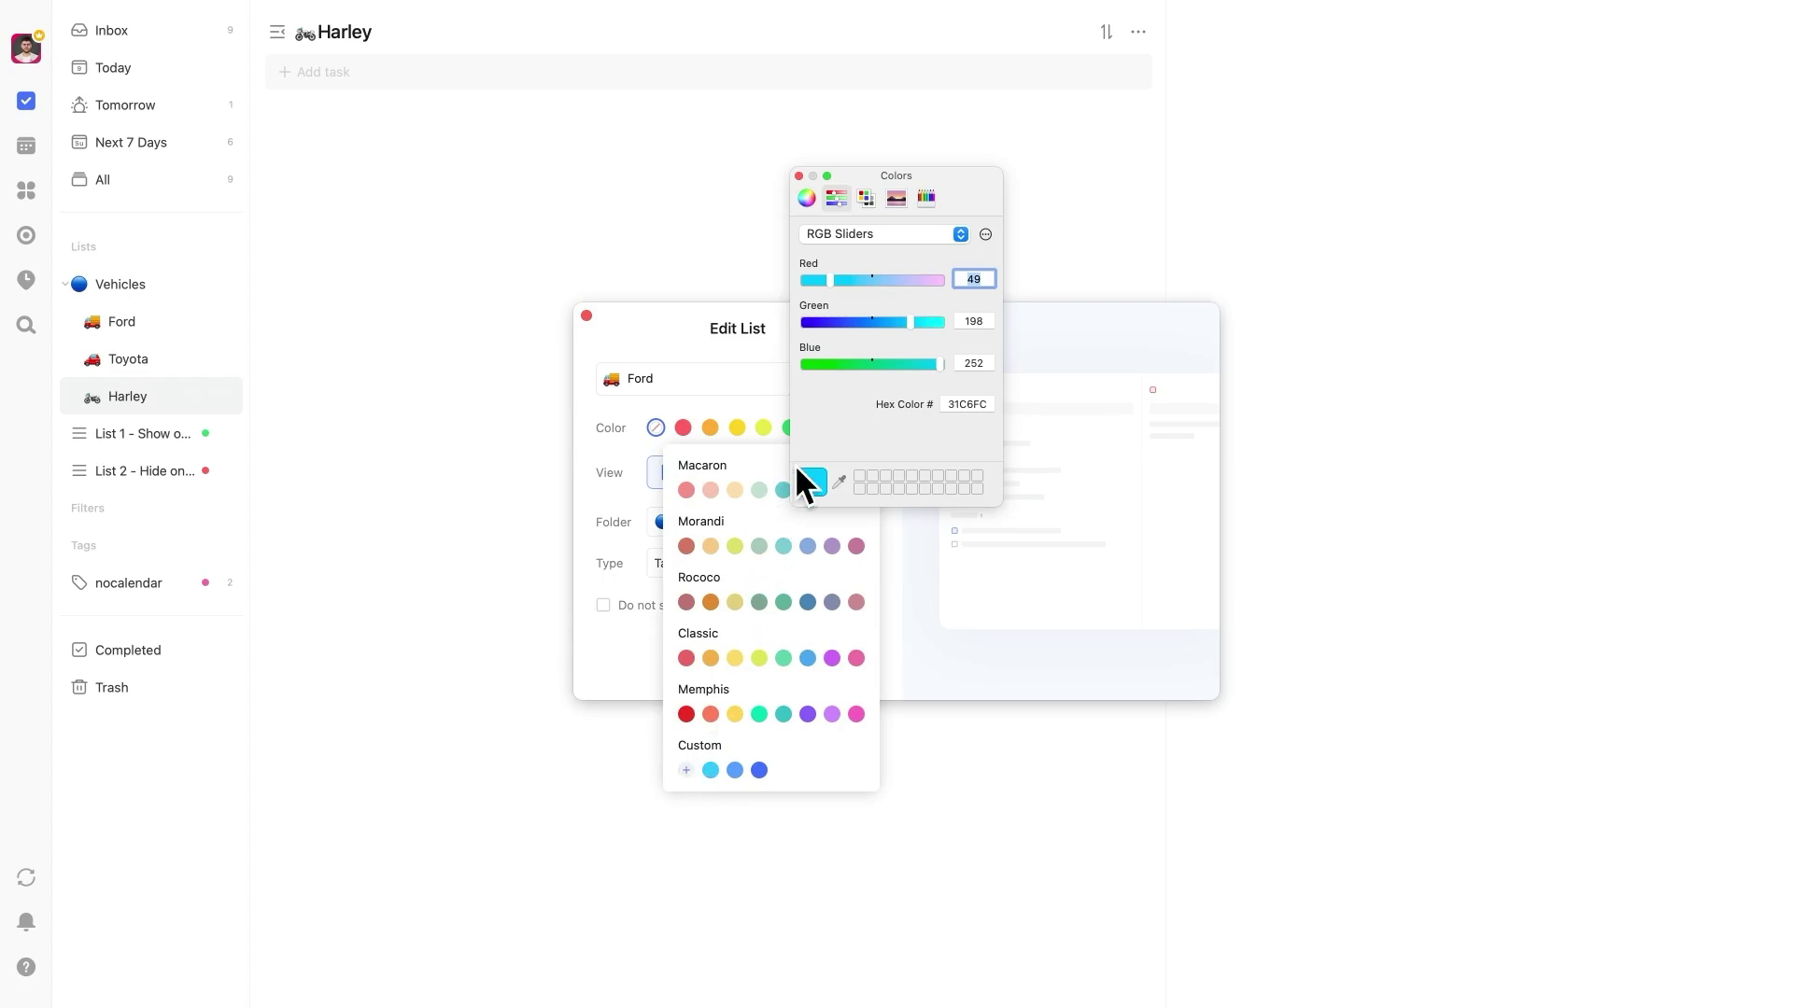
drag(831, 278, 833, 279)
drag(911, 321, 882, 322)
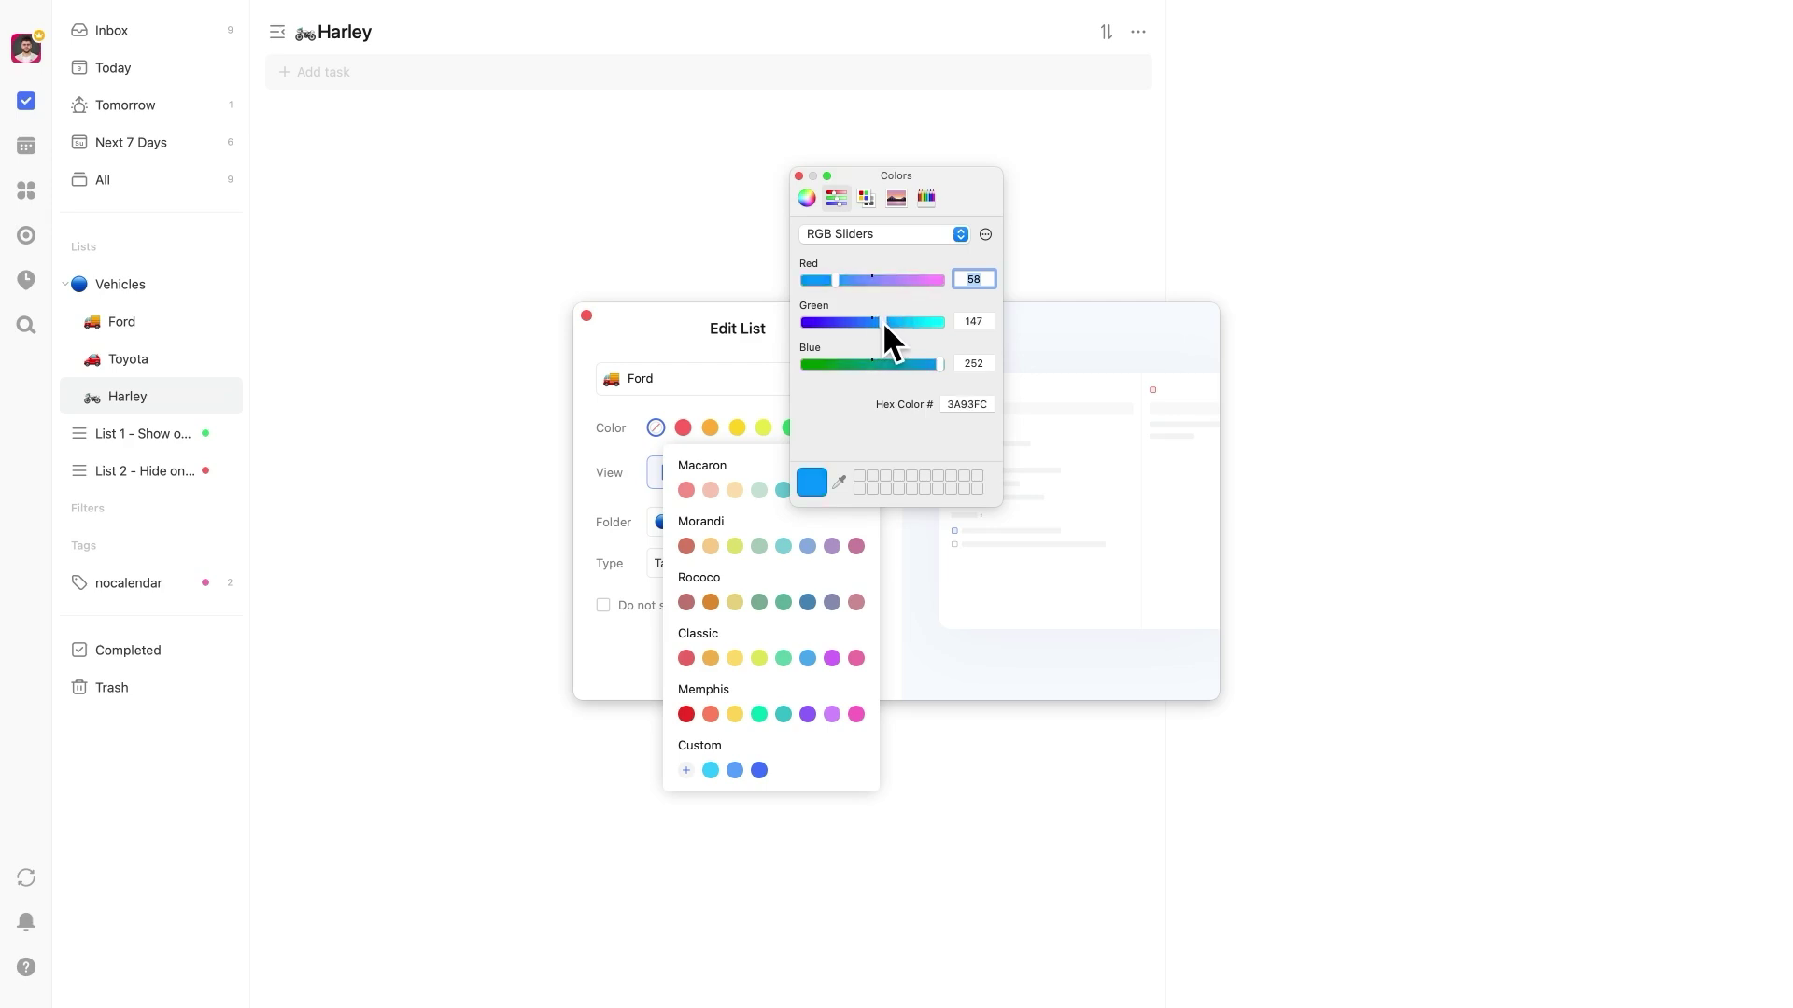
click(799, 175)
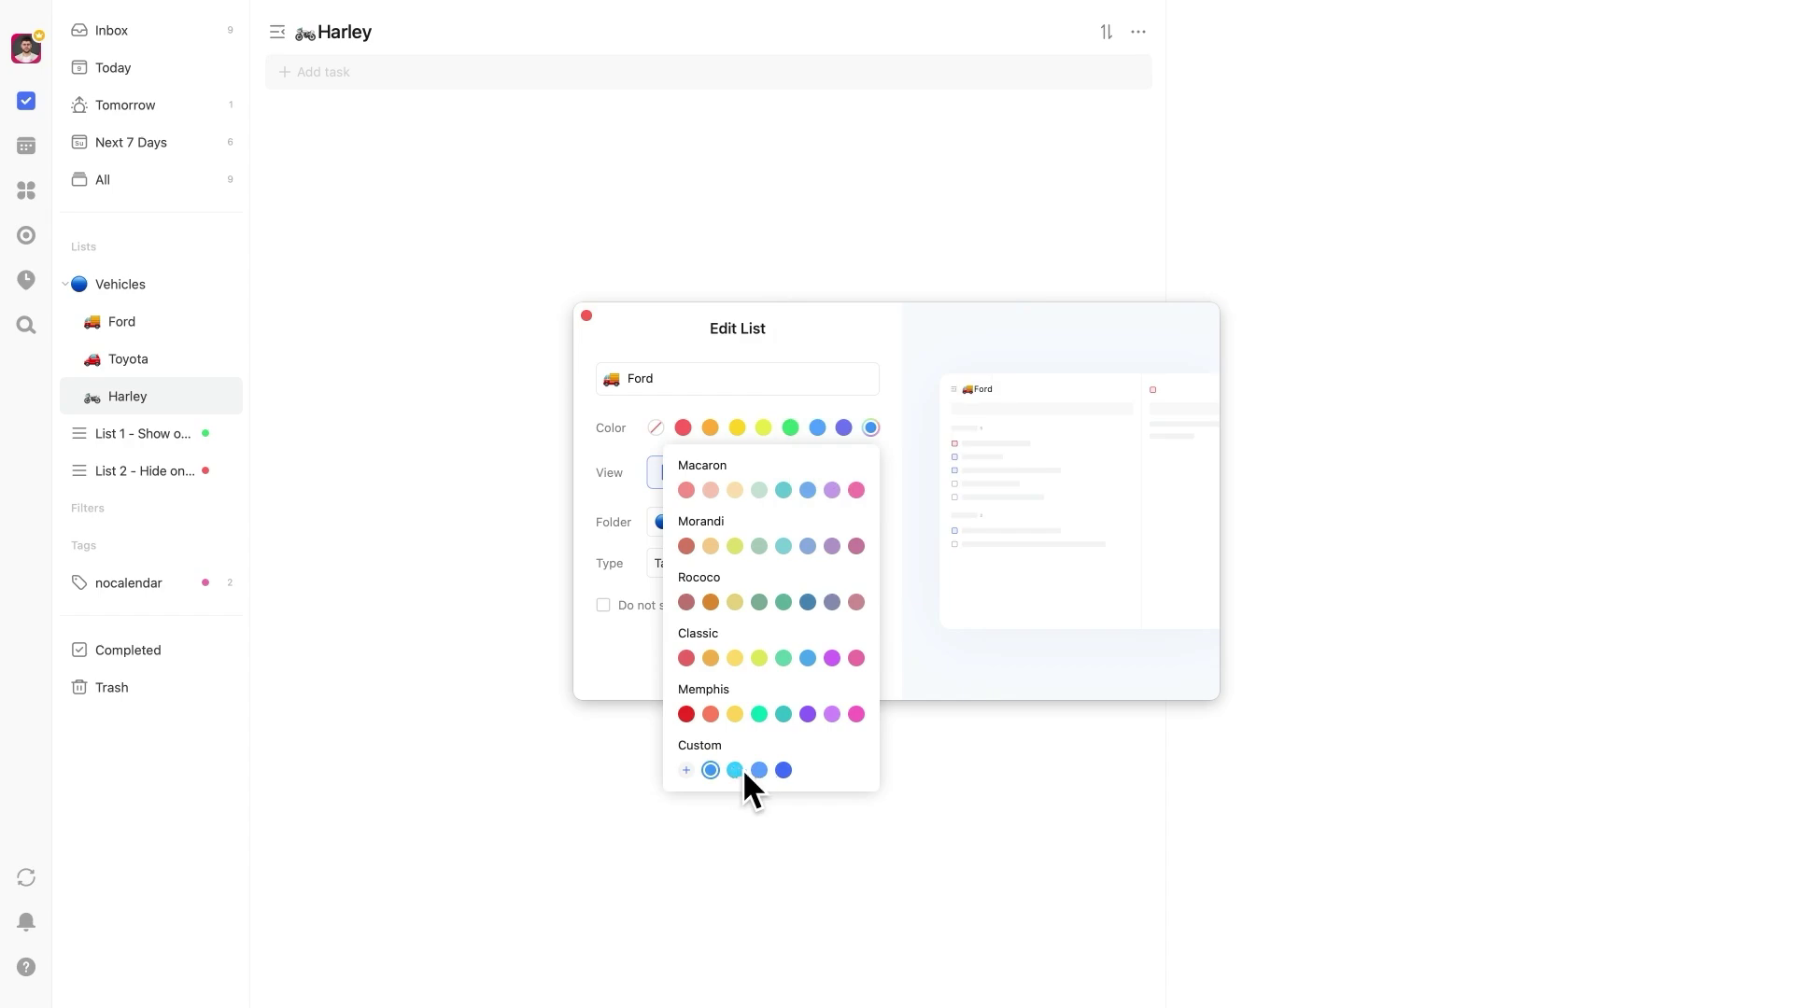
Apply the custom blue to Ford and save, then open Toyota's list settings
click(782, 770)
click(845, 672)
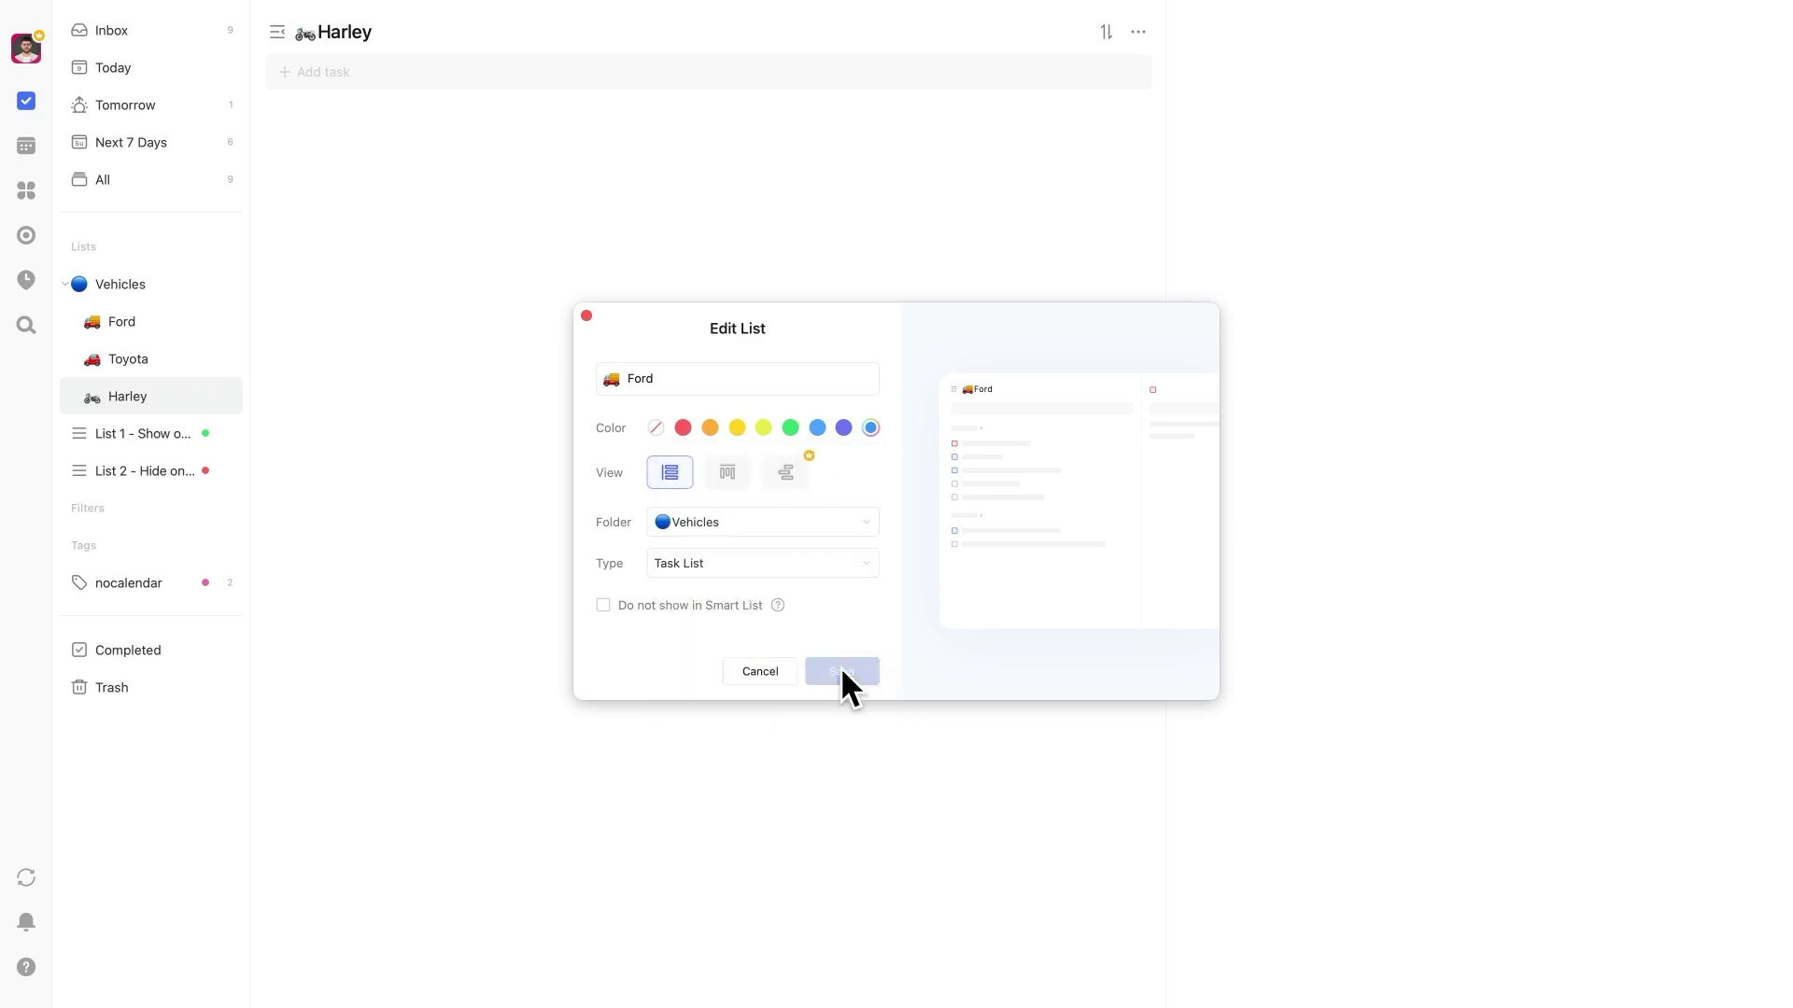
right_click(166, 362)
click(194, 377)
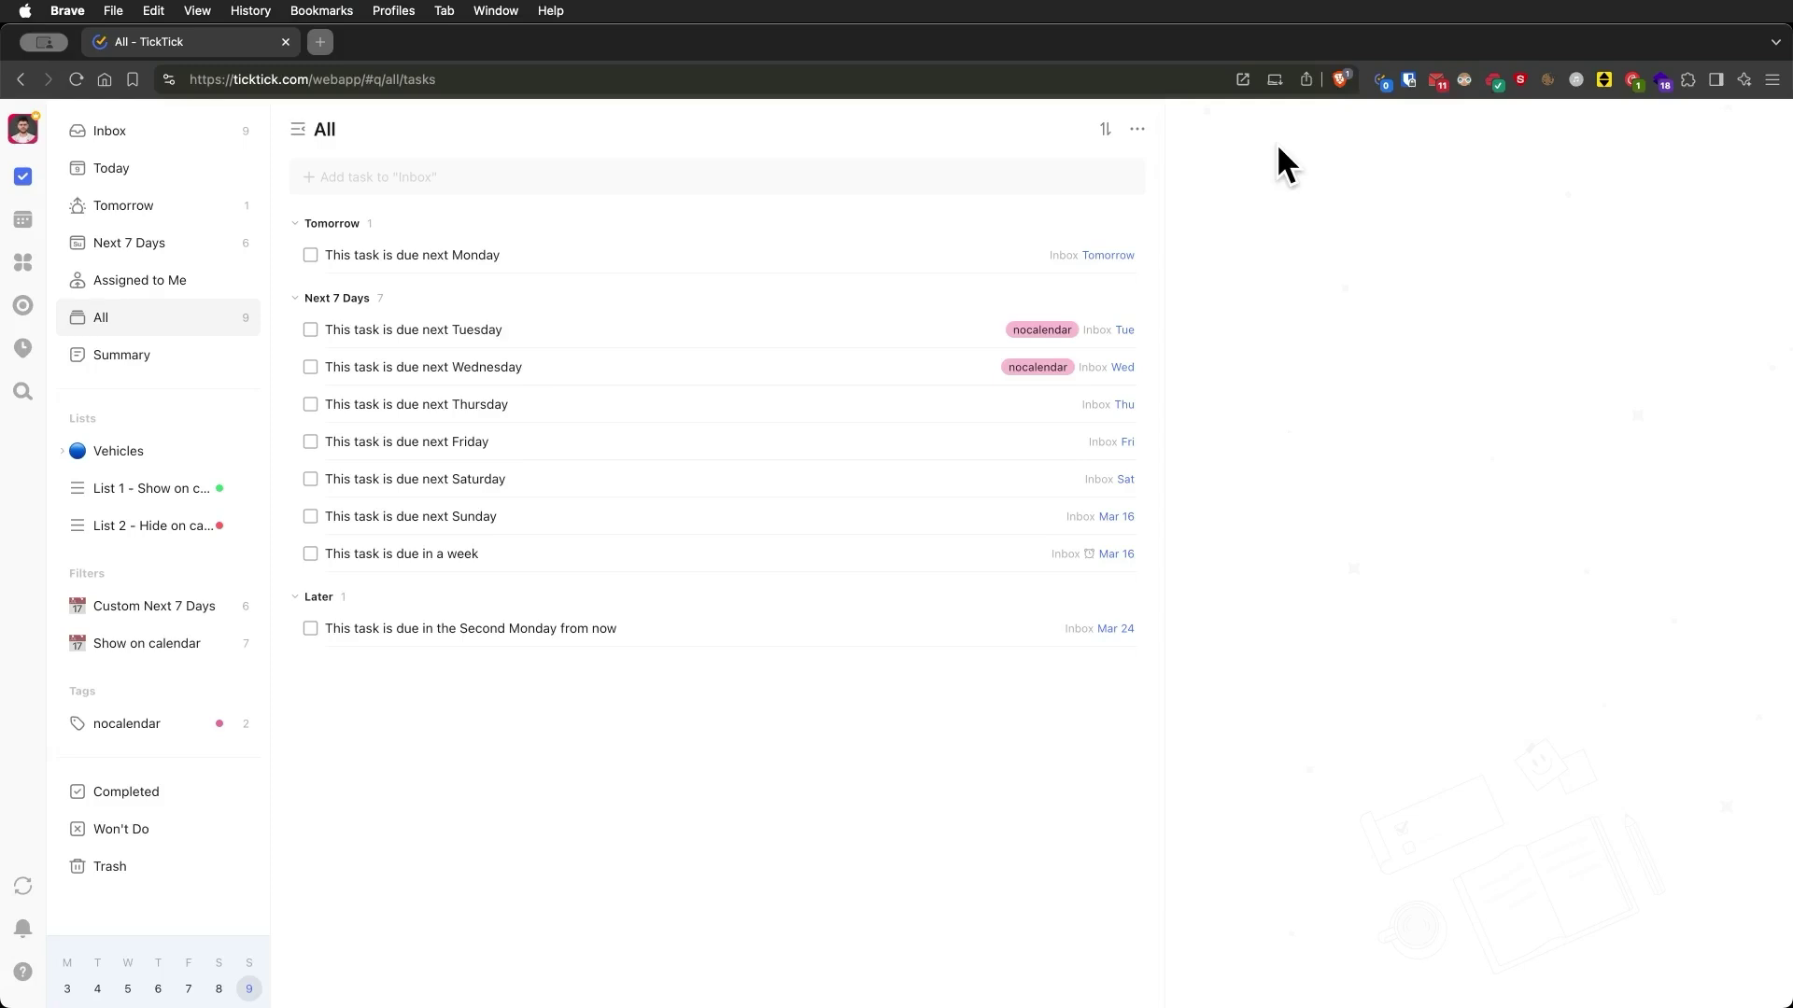
Turn Dark Reader on for ticktick.com and show its More styling options
click(1463, 79)
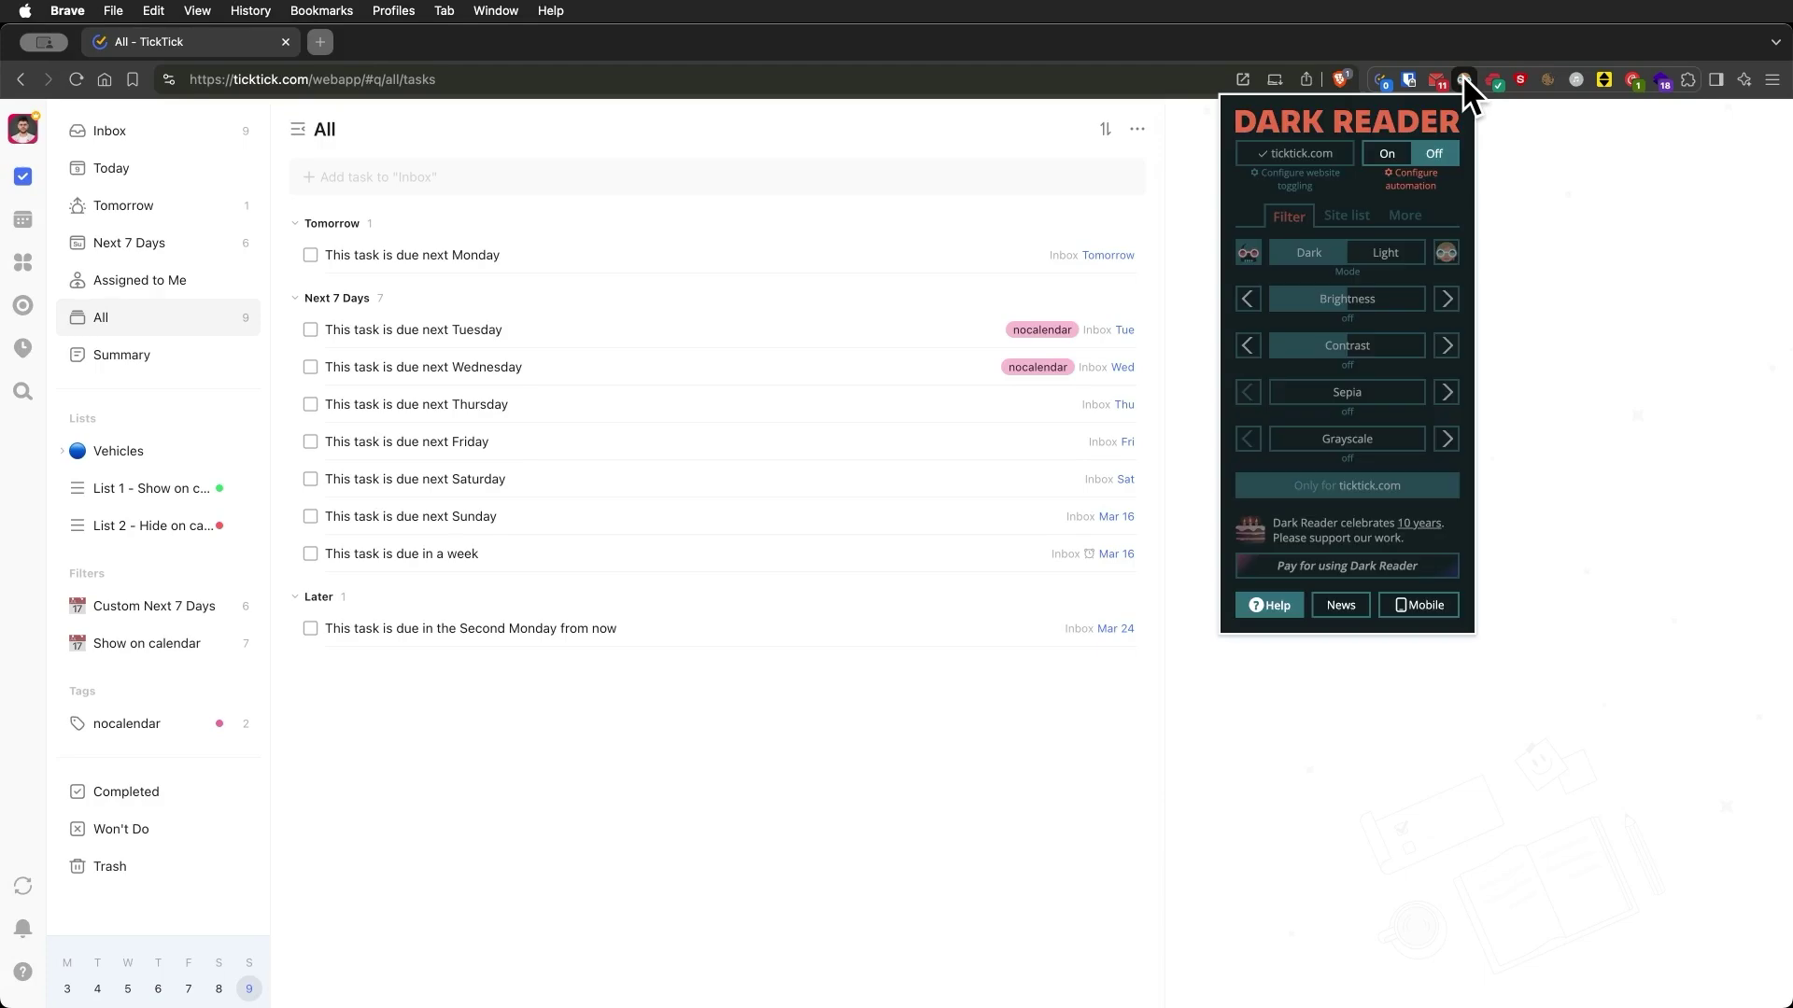
click(1386, 159)
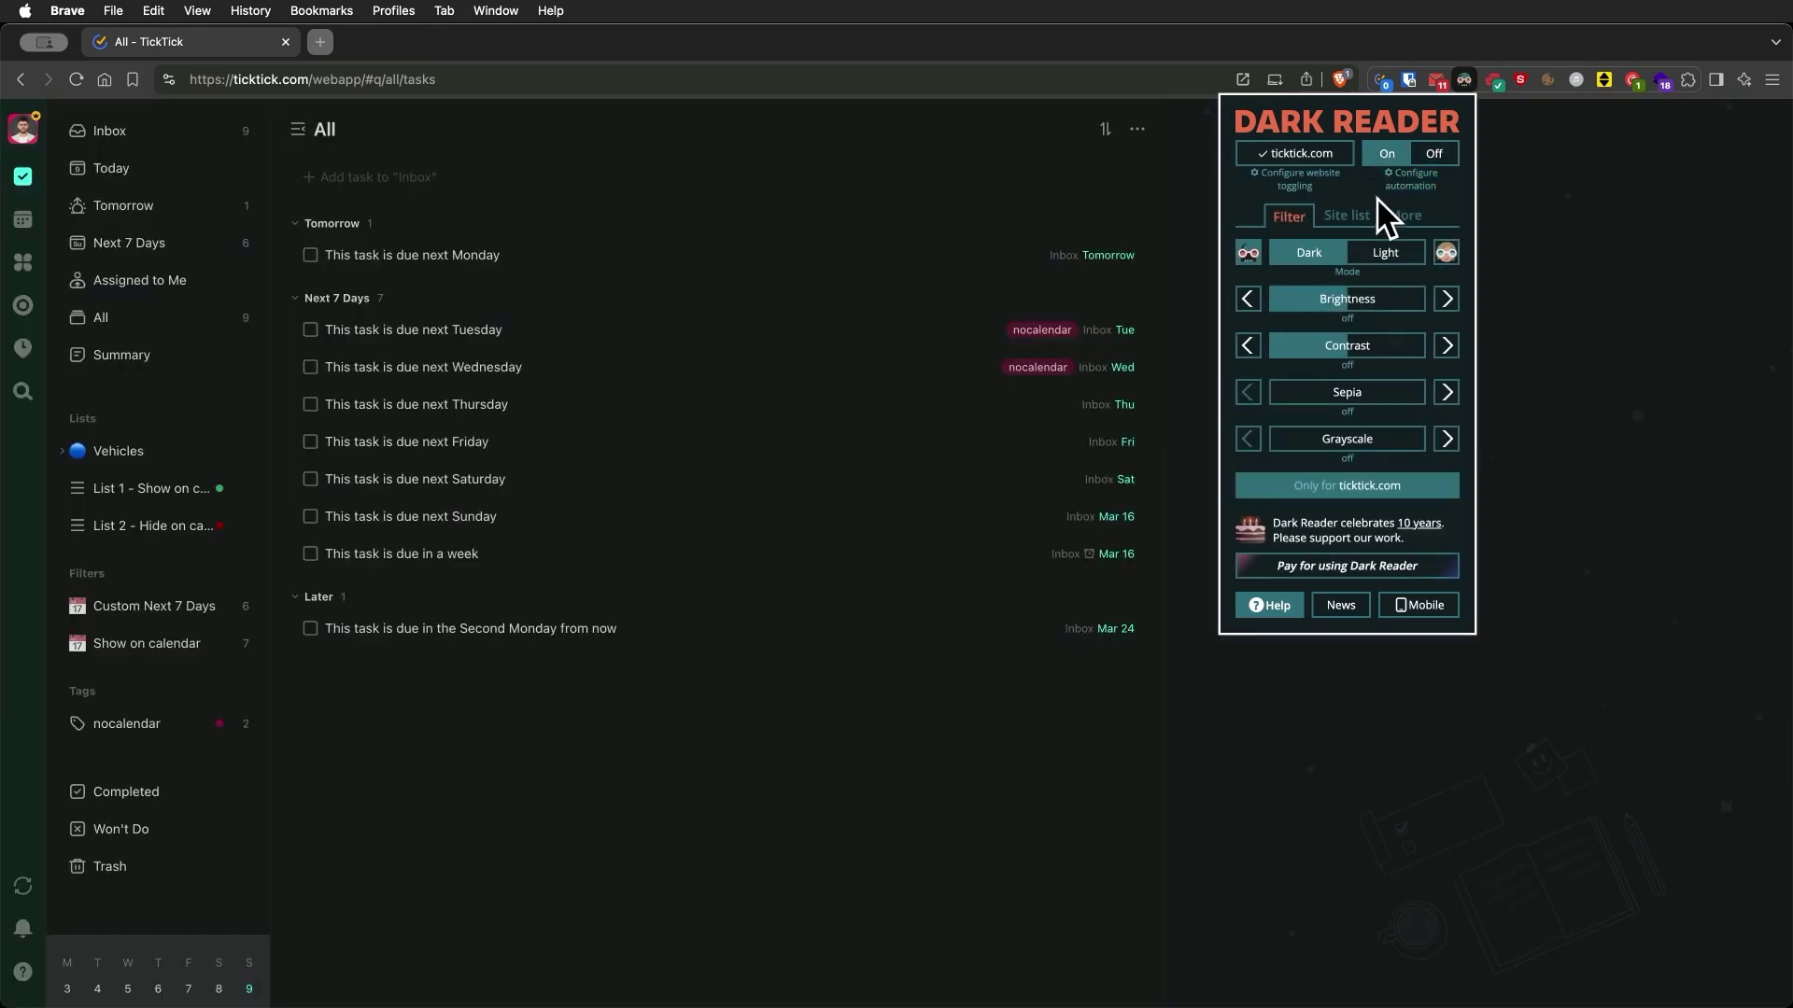
click(1403, 218)
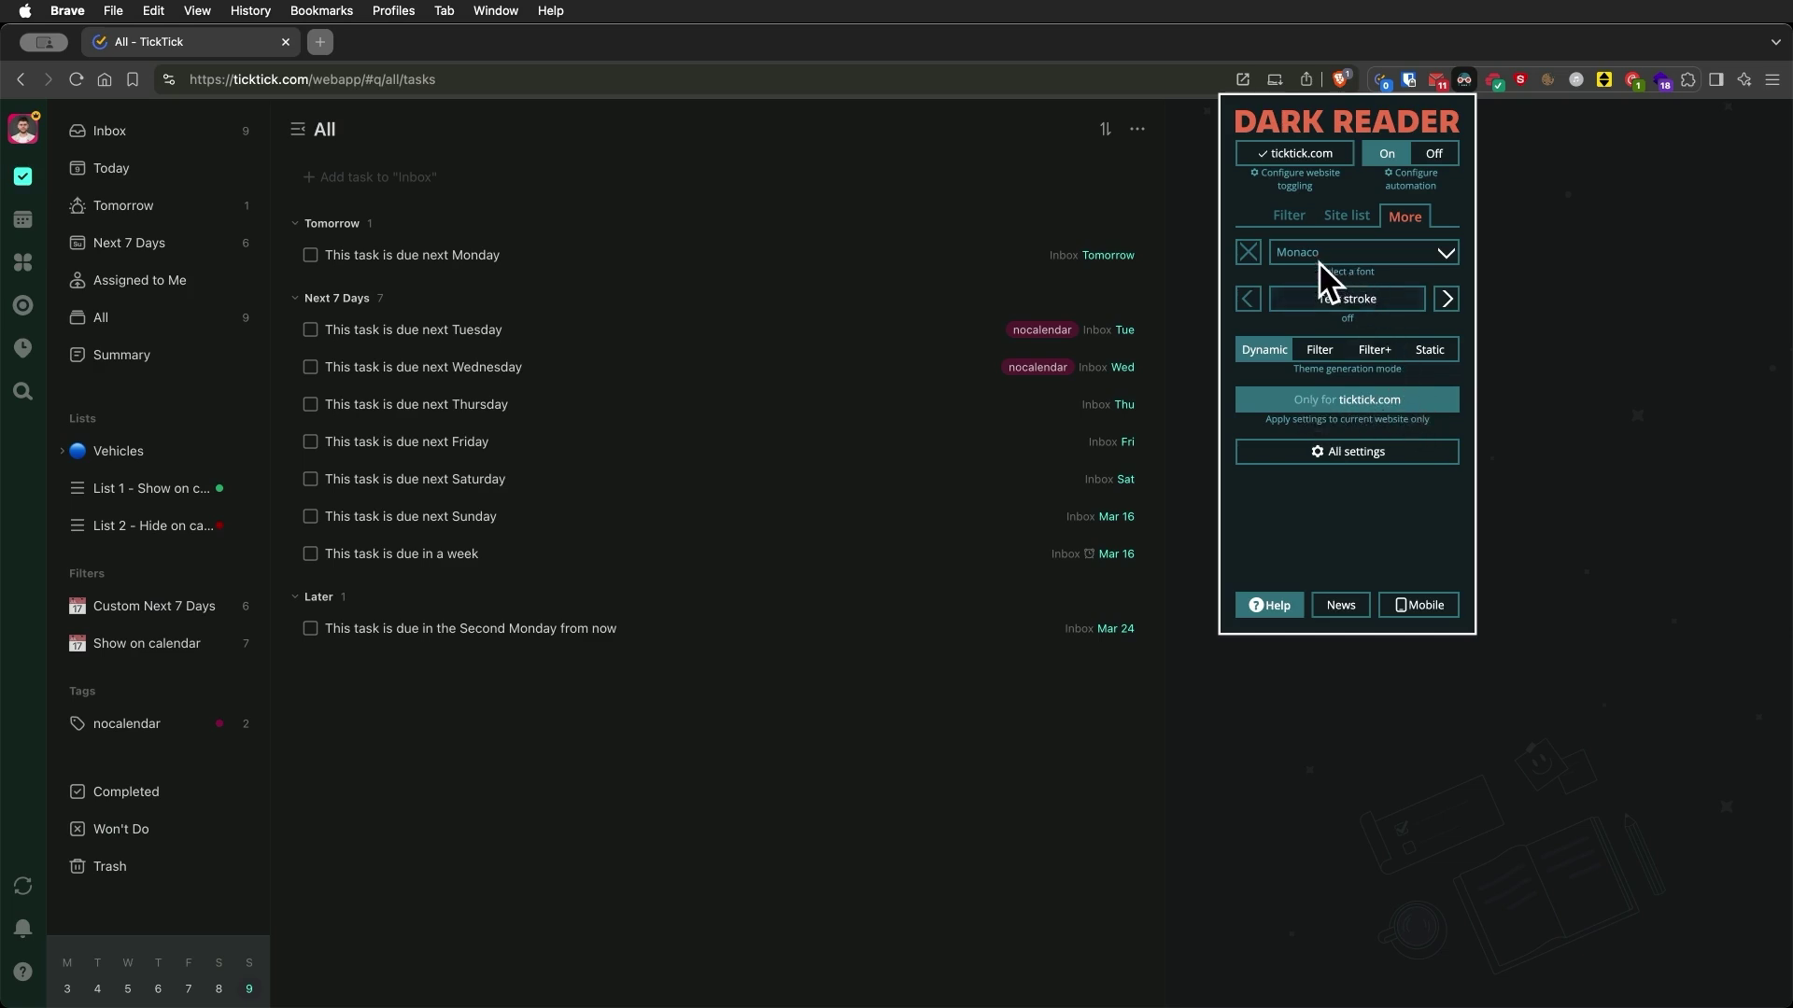
Enable a custom page font in Dark Reader and set it to Futura
click(1248, 253)
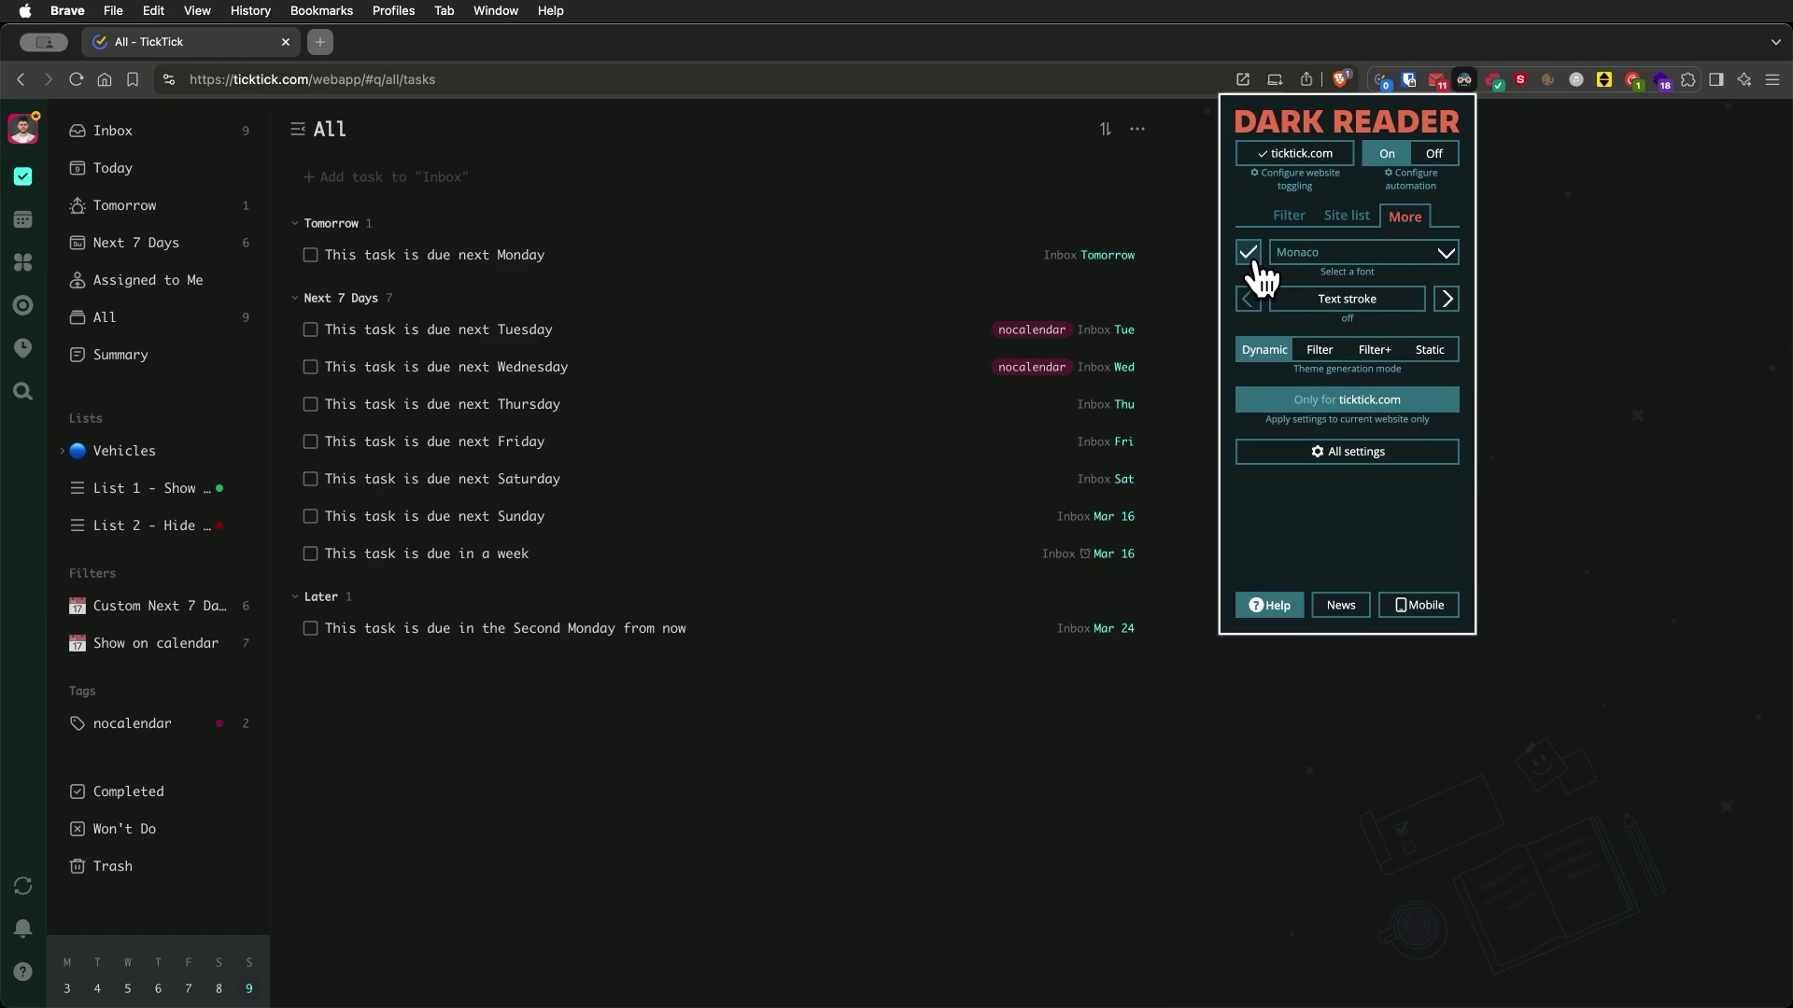
click(1444, 258)
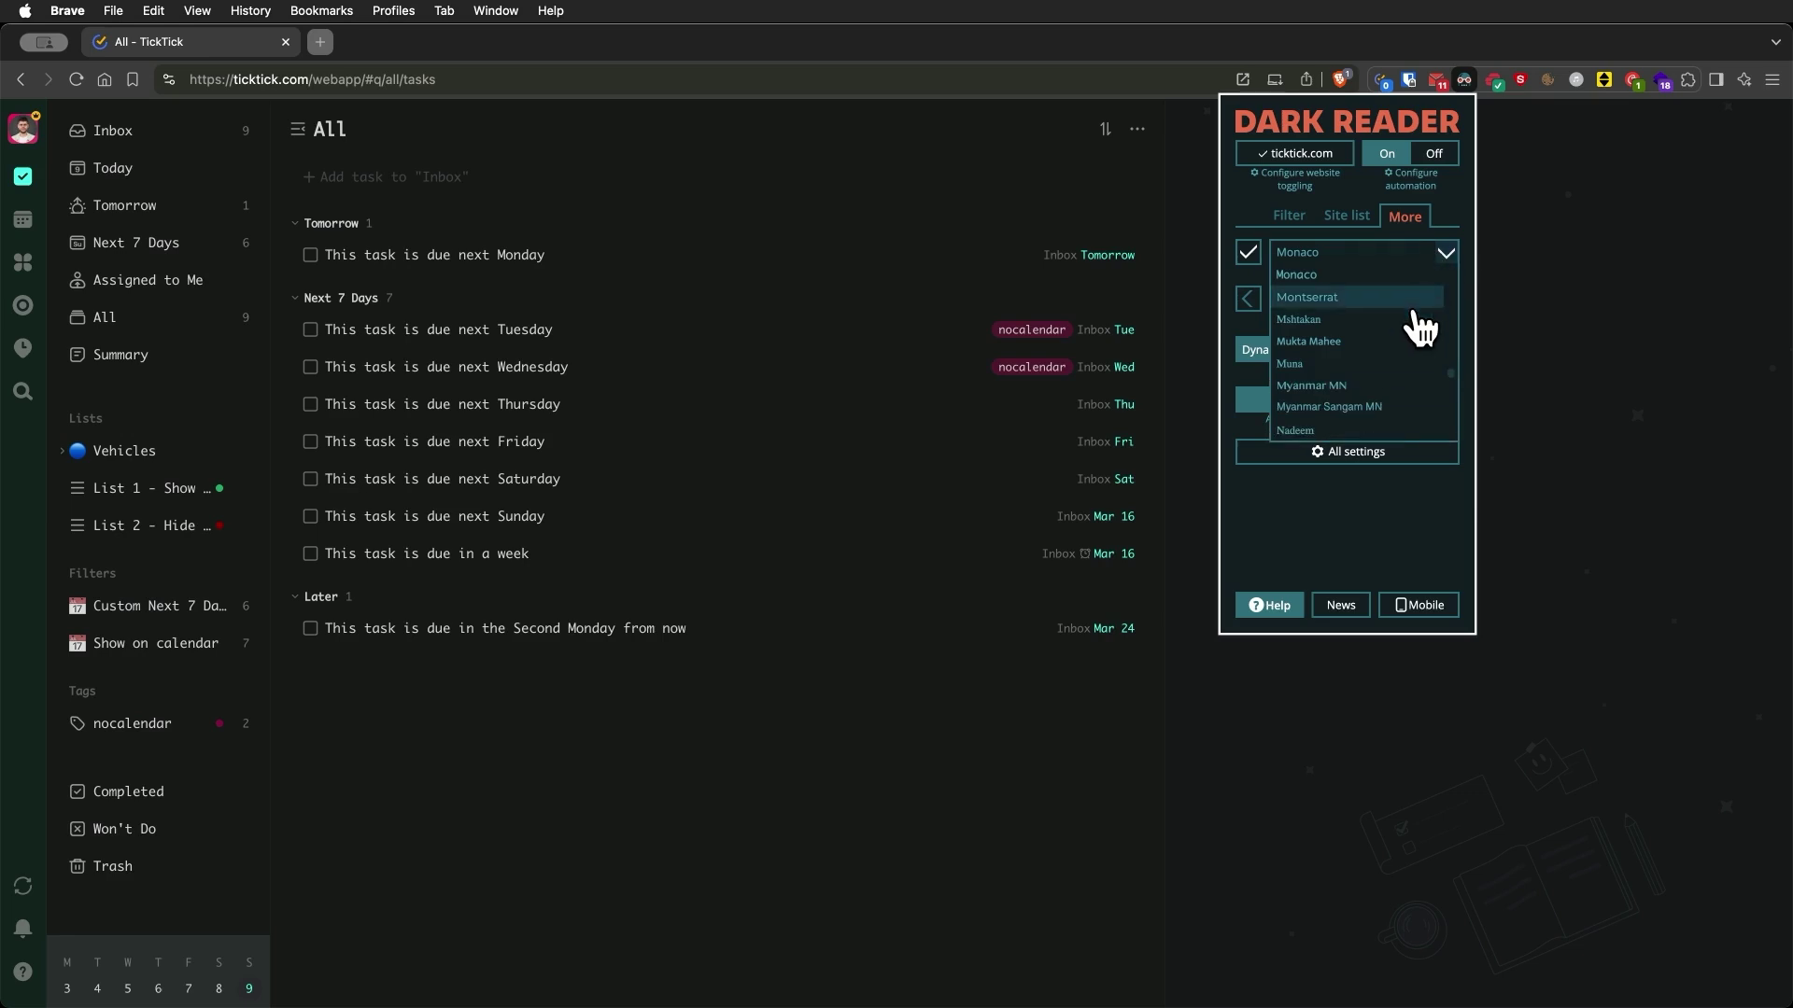
scroll(1421, 327, up, 10)
scroll(1416, 358, up, 3)
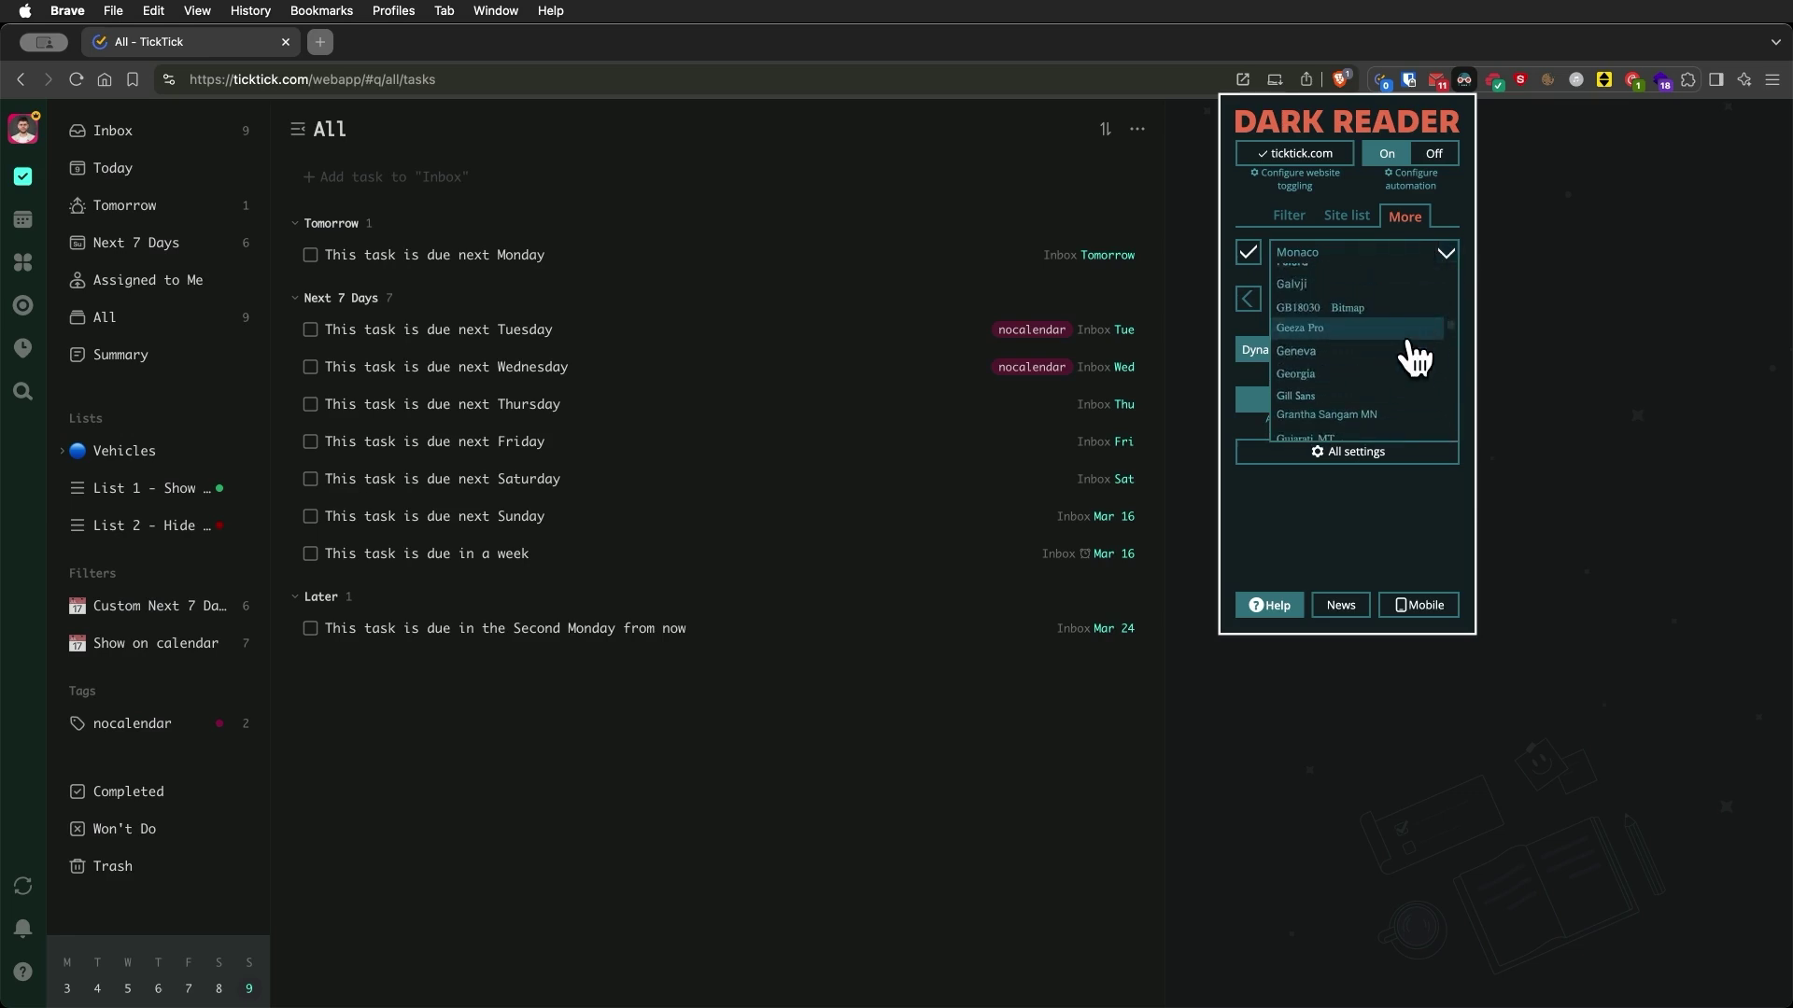
click(1371, 297)
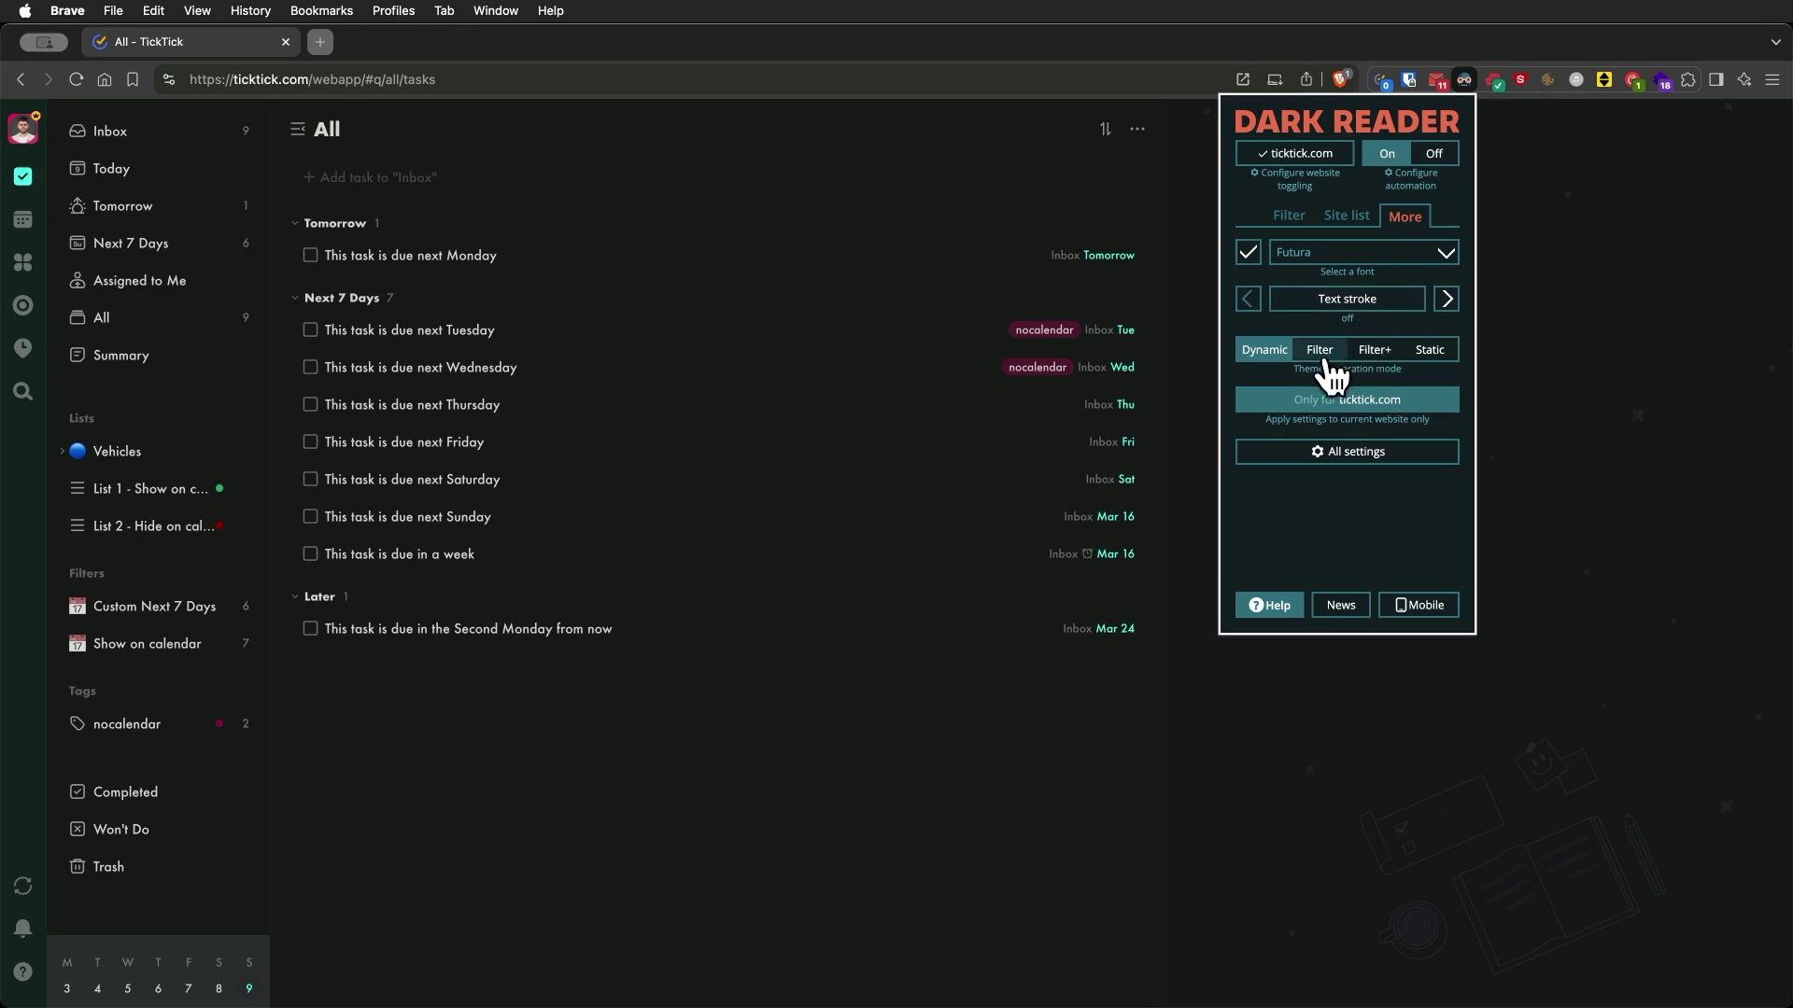
Switch to Static mode and apply the ticktick.com CSS for sidebar icon colours and 50% corners
click(1414, 349)
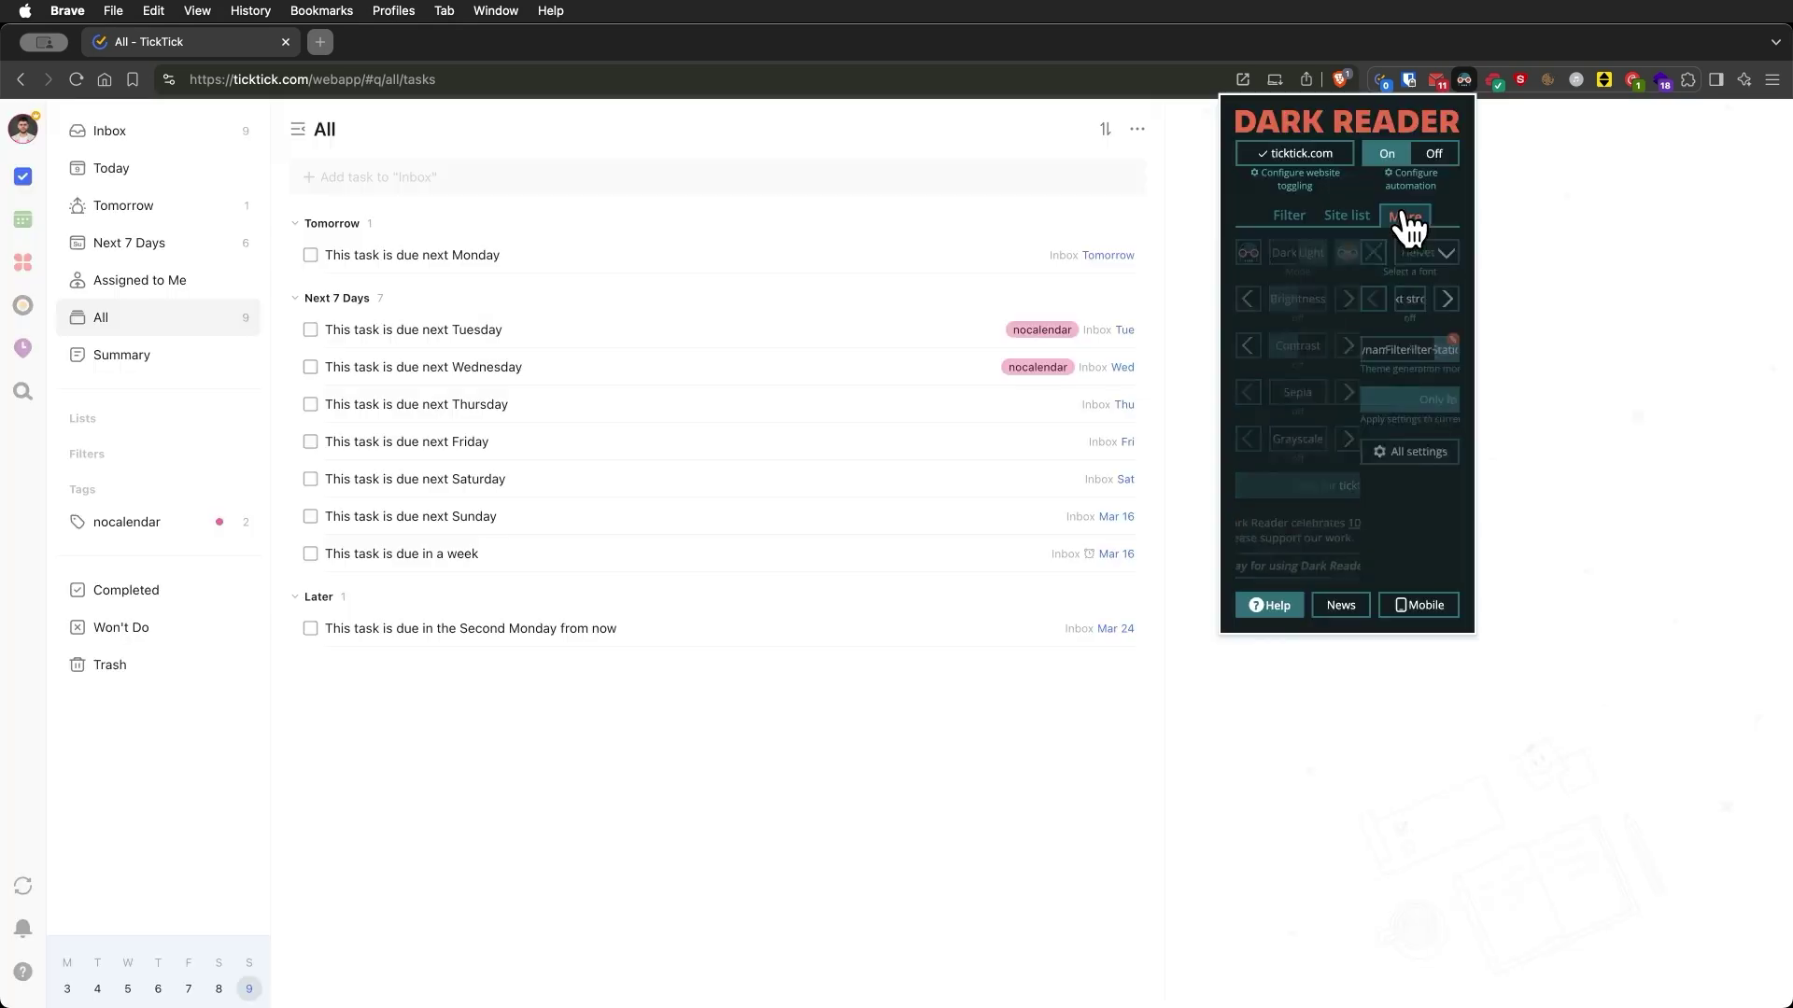
click(1454, 343)
drag(513, 43, 1091, 217)
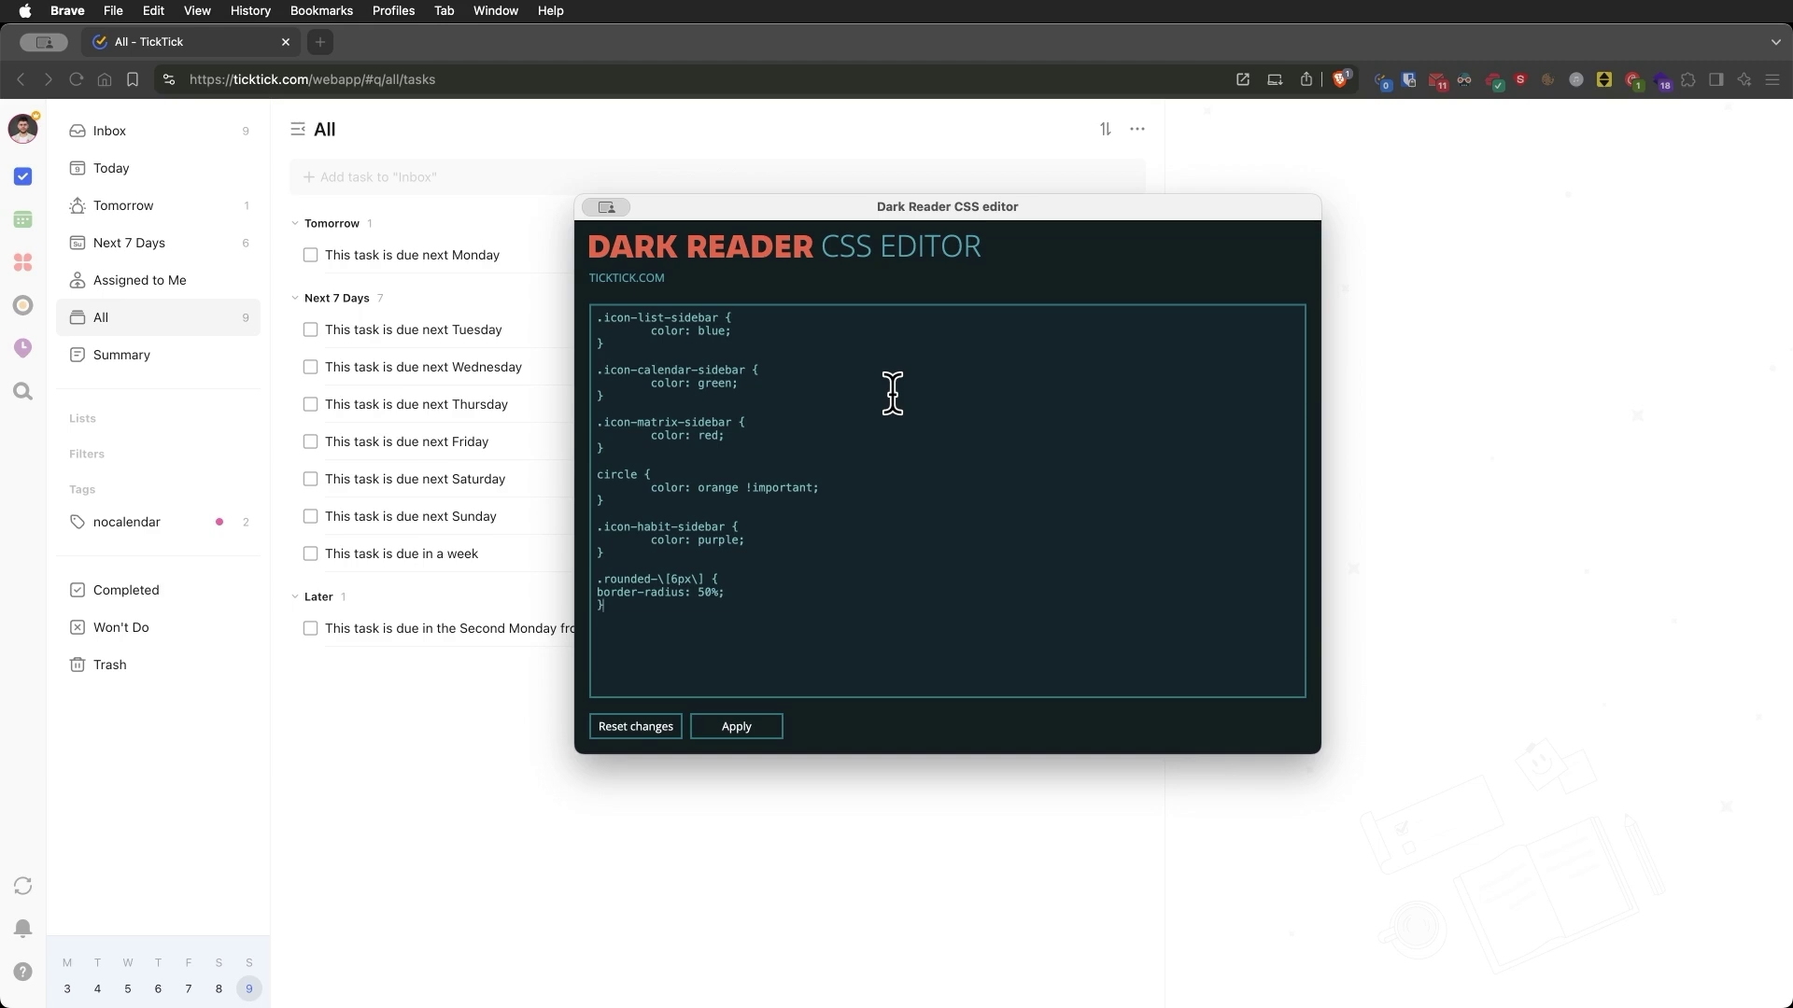
click(747, 725)
Toggle Dark Reader off and on twice for ticktick.com to compare, leaving it On
click(1464, 81)
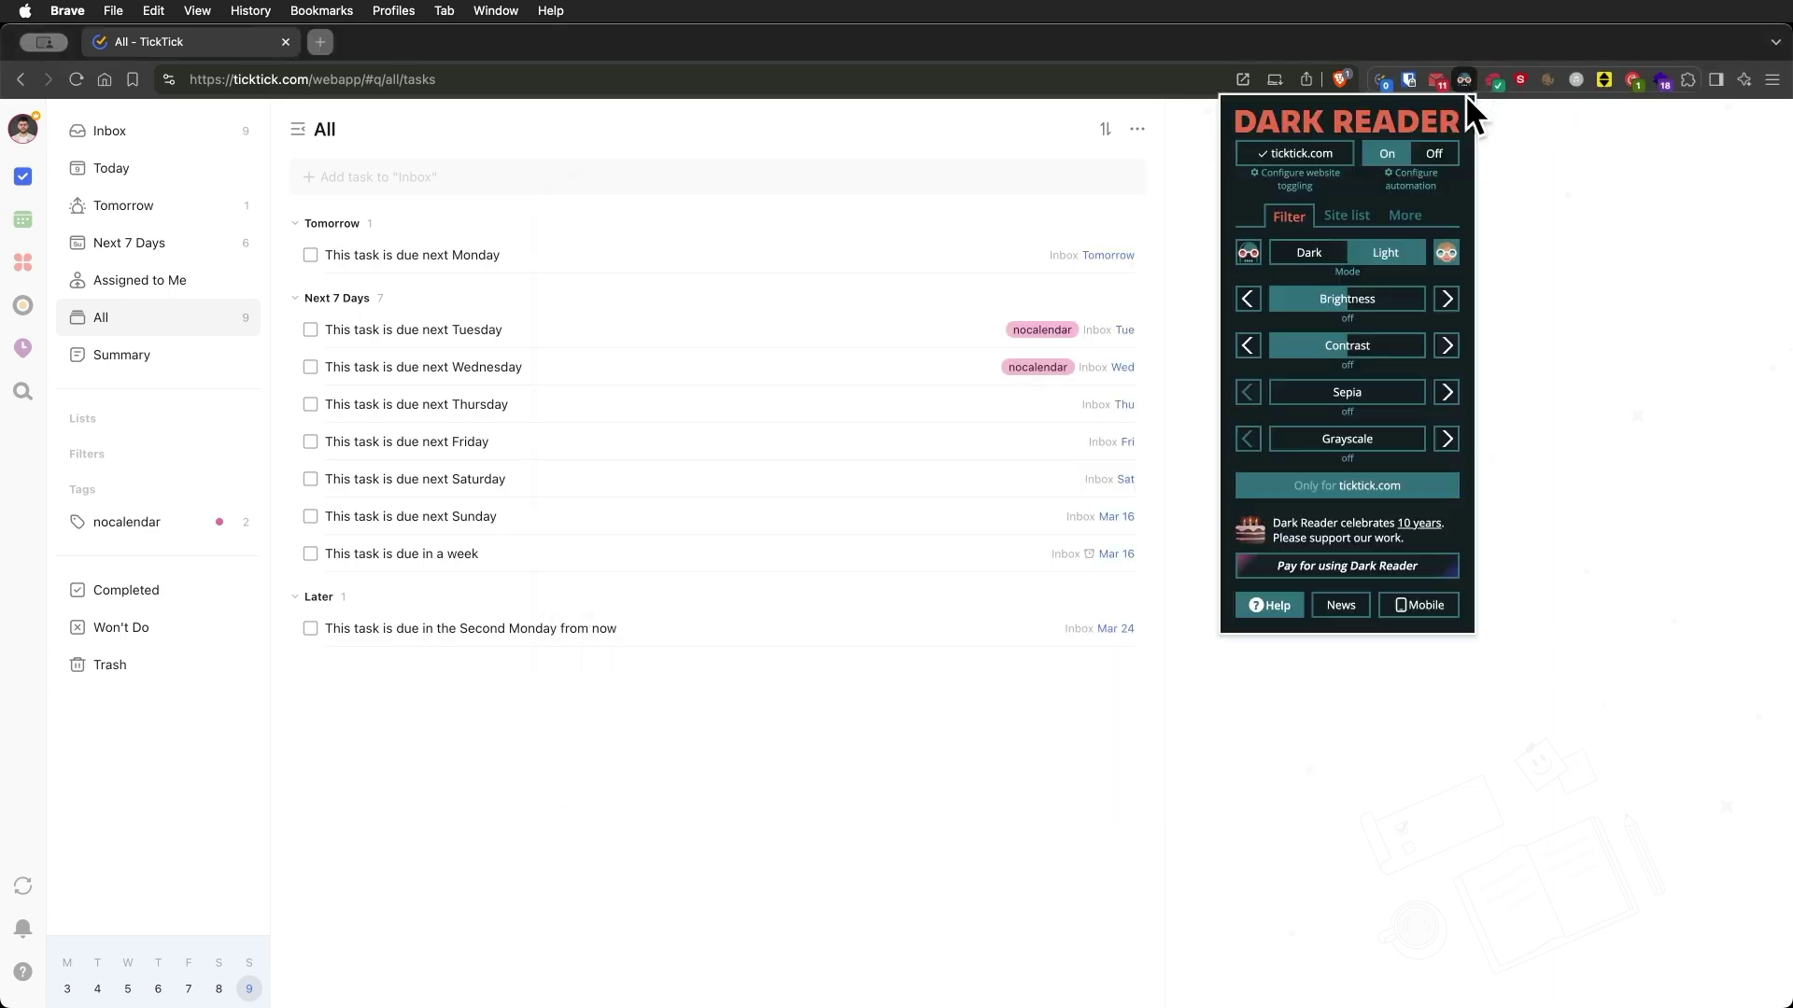
click(1417, 156)
click(1391, 157)
click(1429, 158)
click(1399, 156)
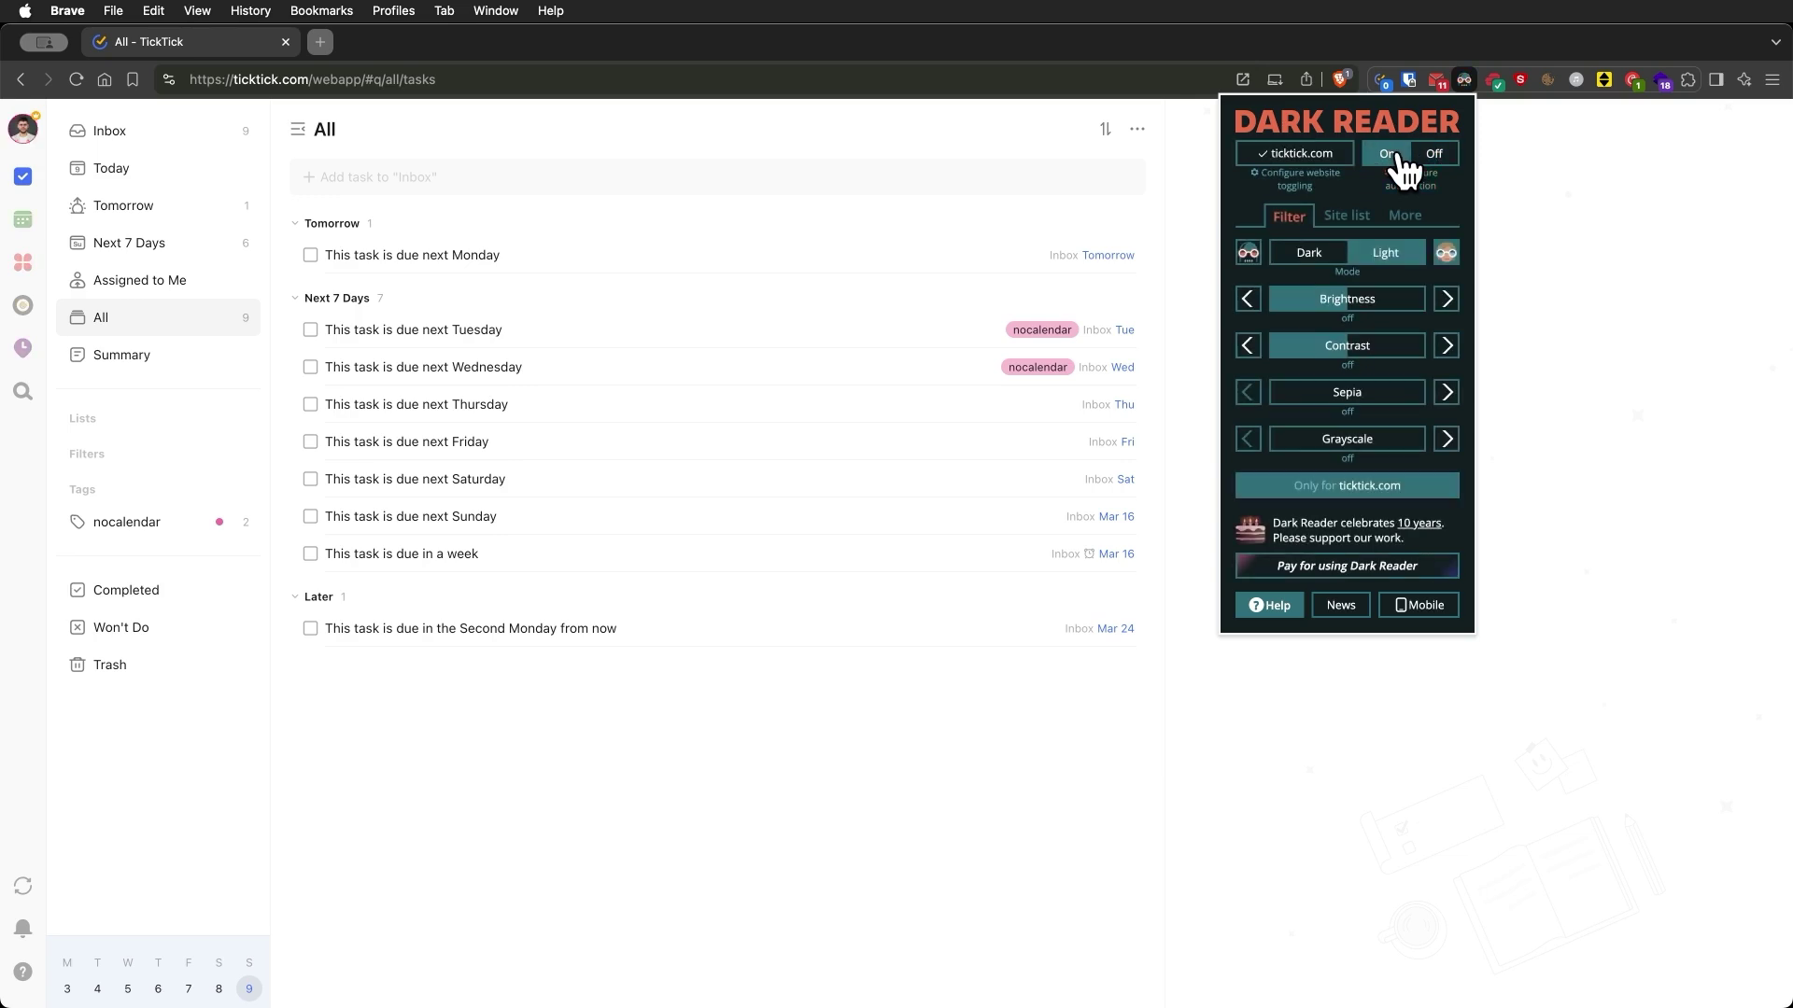